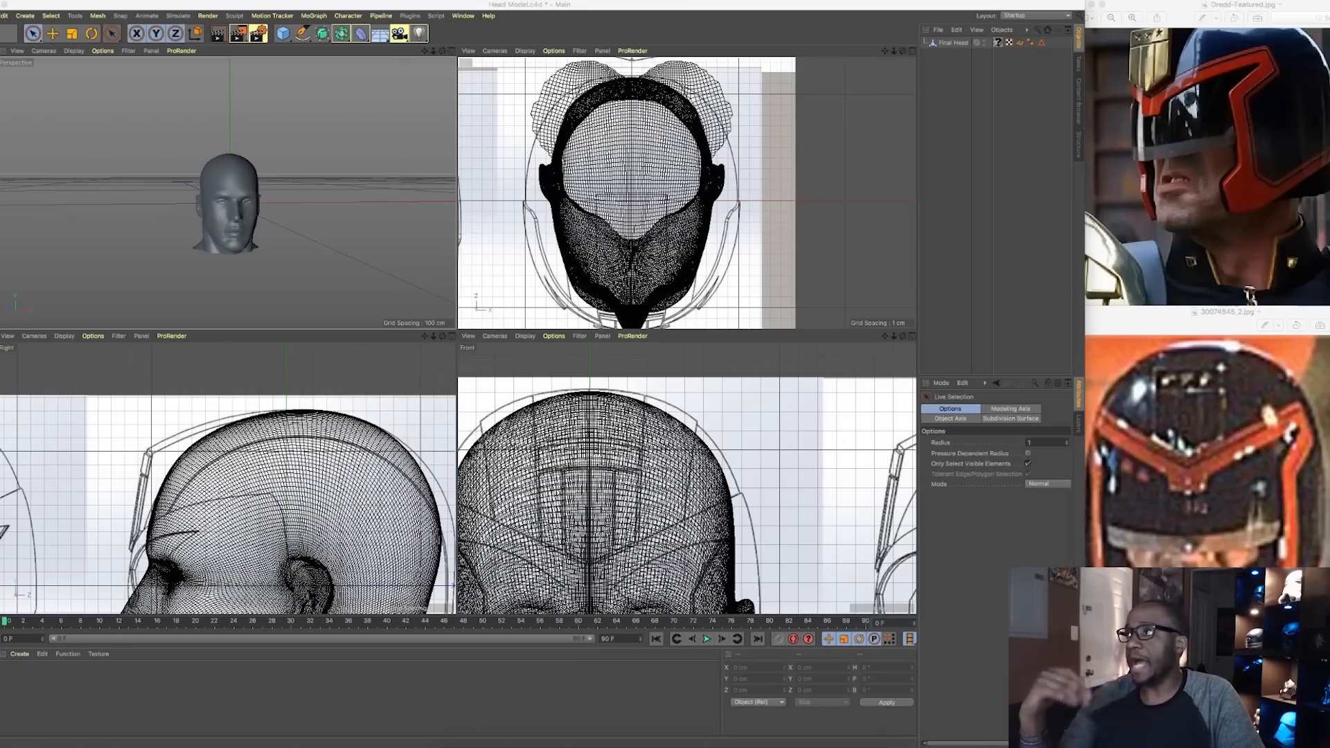
# Add a sphere primitive at the scene origin around the head model
pyautogui.scroll(-4, 332, 436)
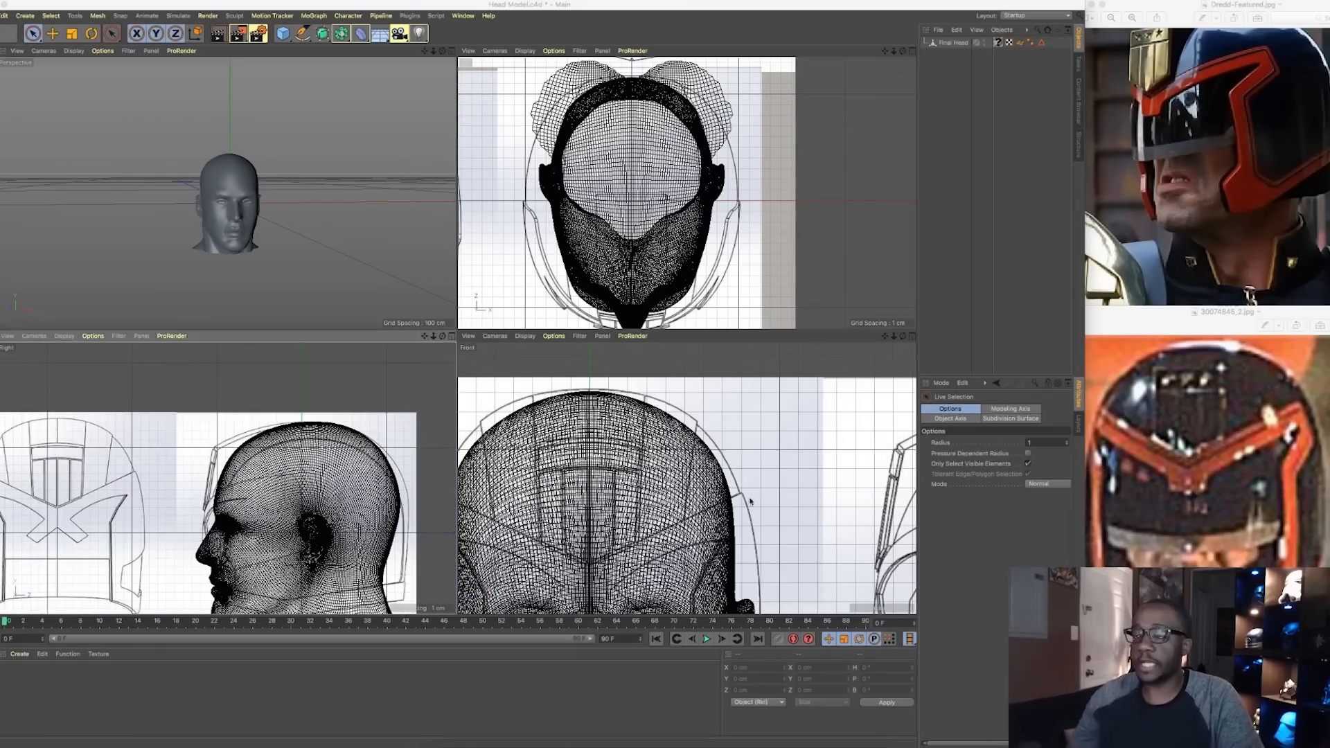
pyautogui.scroll(-5, 668, 479)
pyautogui.keyDown('alt'); pyautogui.moveTo(668, 481); pyautogui.dragTo(677, 405, button='middle'); pyautogui.keyUp('alt')
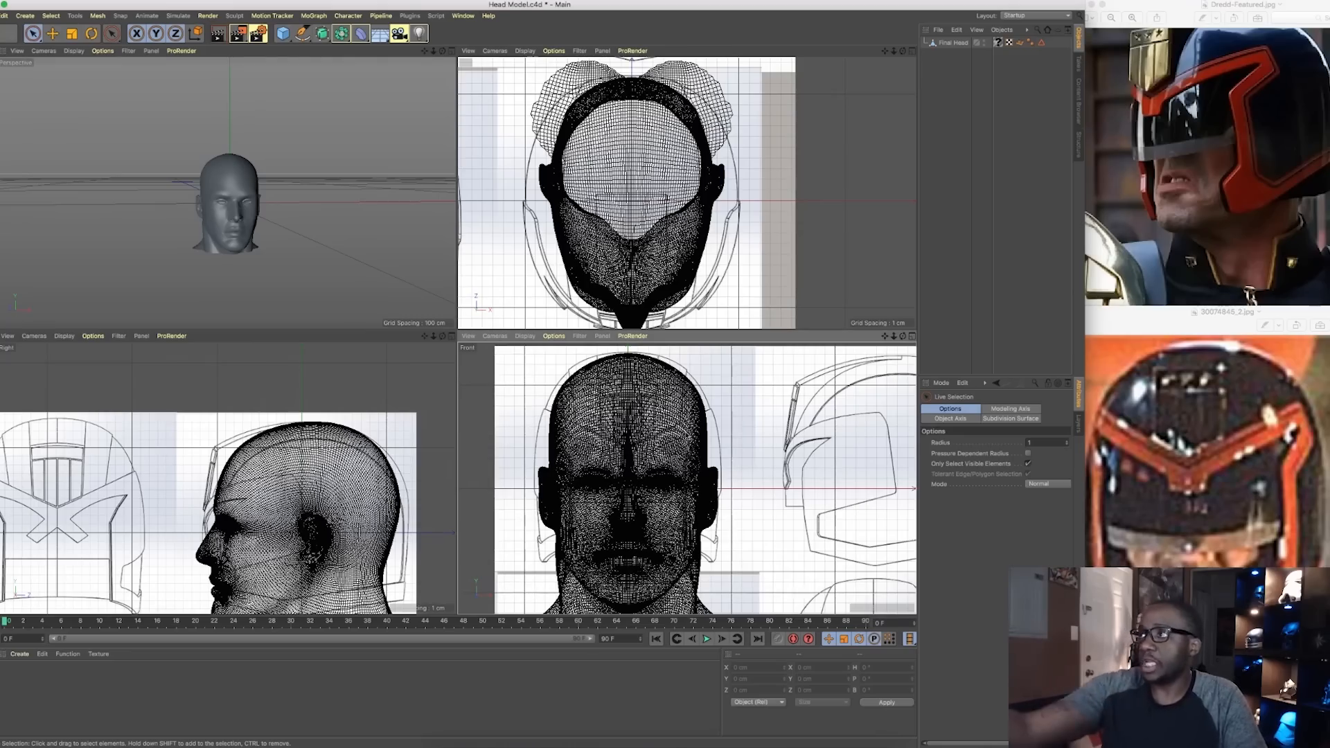
pyautogui.scroll(3, 260, 227)
pyautogui.keyDown('alt'); pyautogui.moveTo(284, 242); pyautogui.dragTo(260, 227); pyautogui.keyUp('alt')
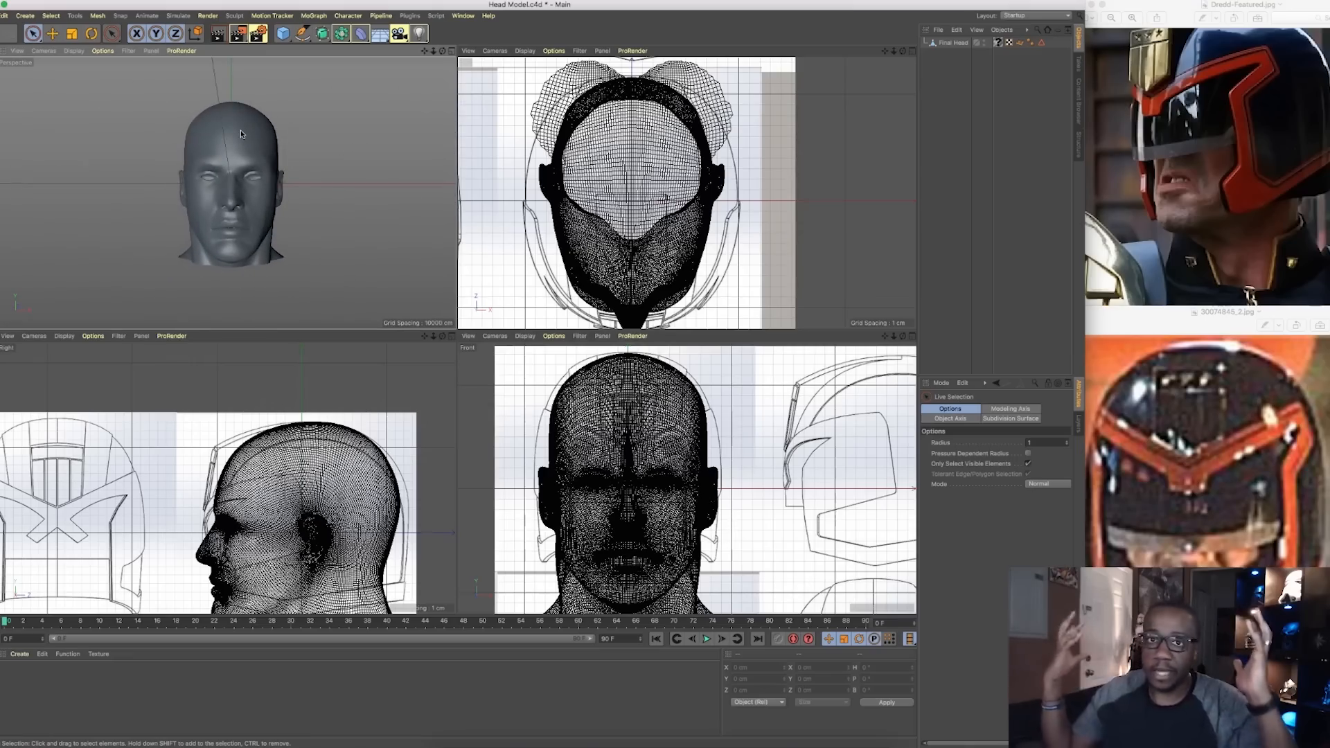
pyautogui.click(284, 33)
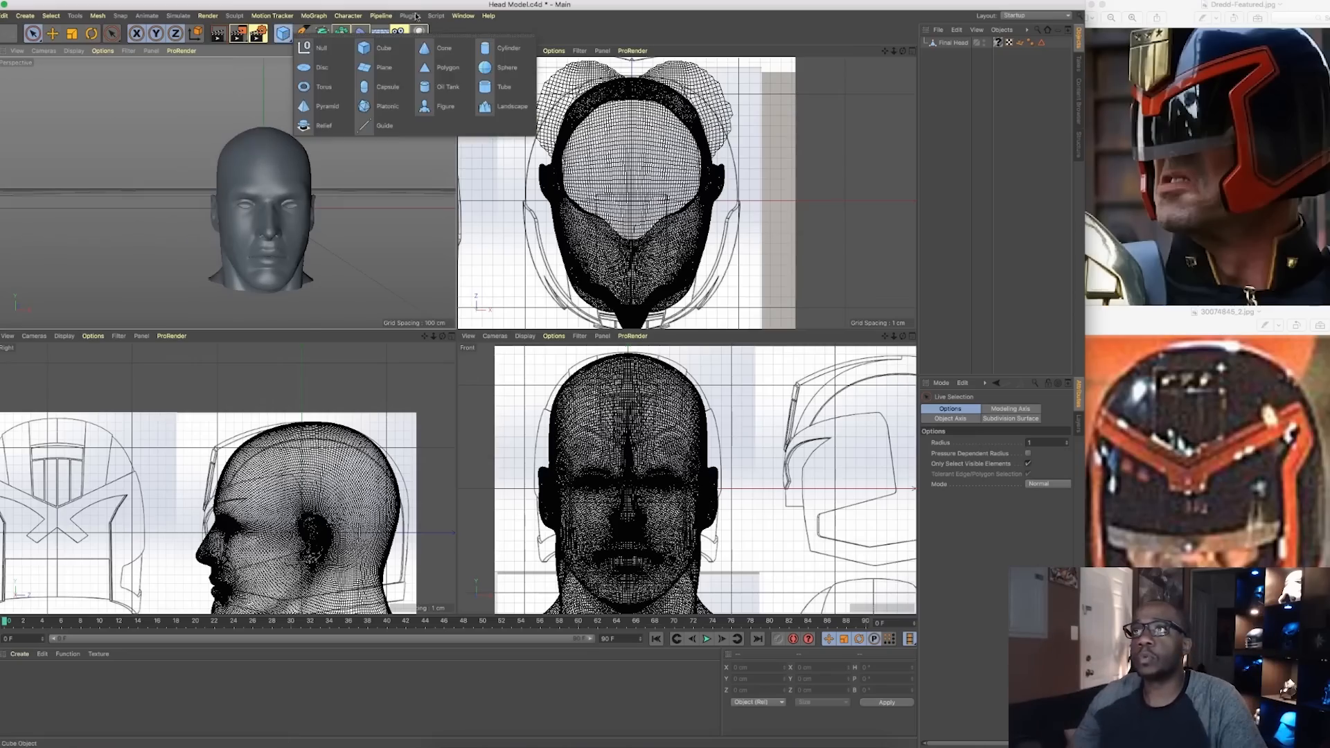
pyautogui.click(485, 67)
pyautogui.scroll(-5, 326, 183)
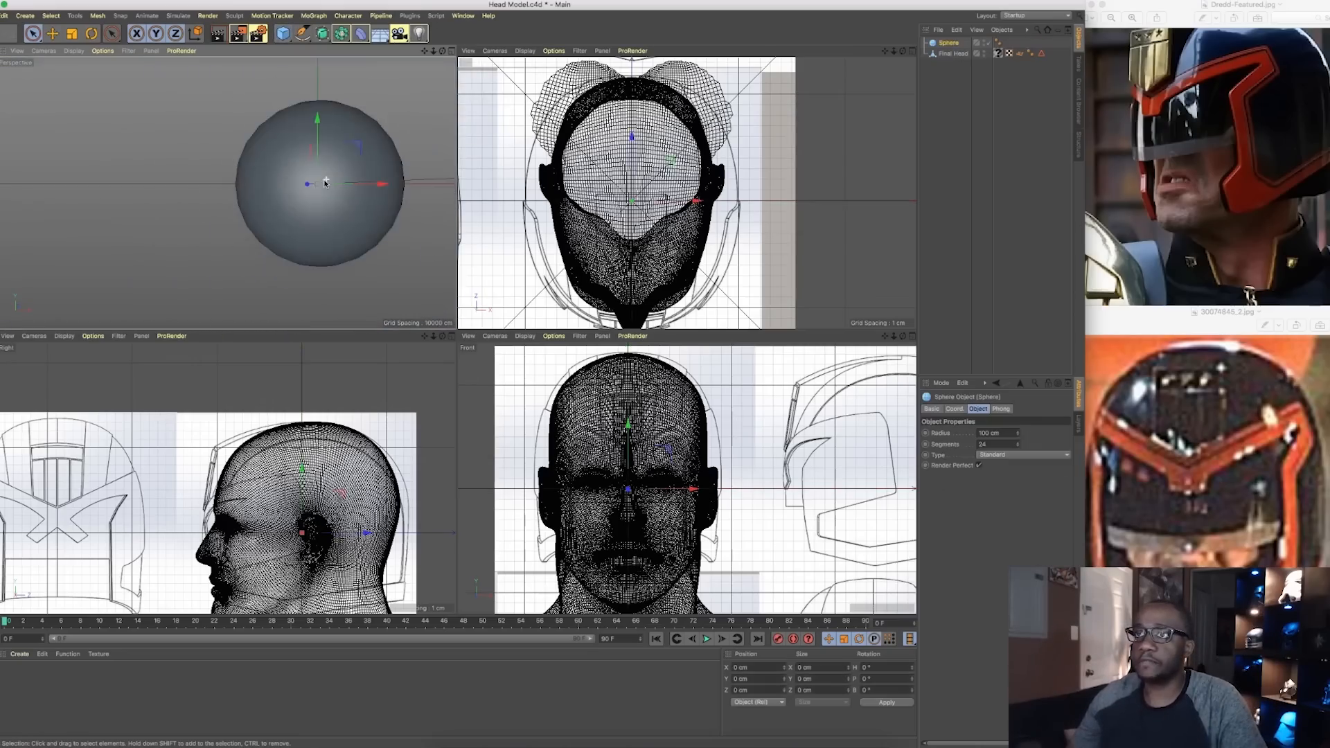
pyautogui.keyDown('alt'); pyautogui.moveTo(313, 218); pyautogui.dragTo(279, 210, button='middle'); pyautogui.keyUp('alt')
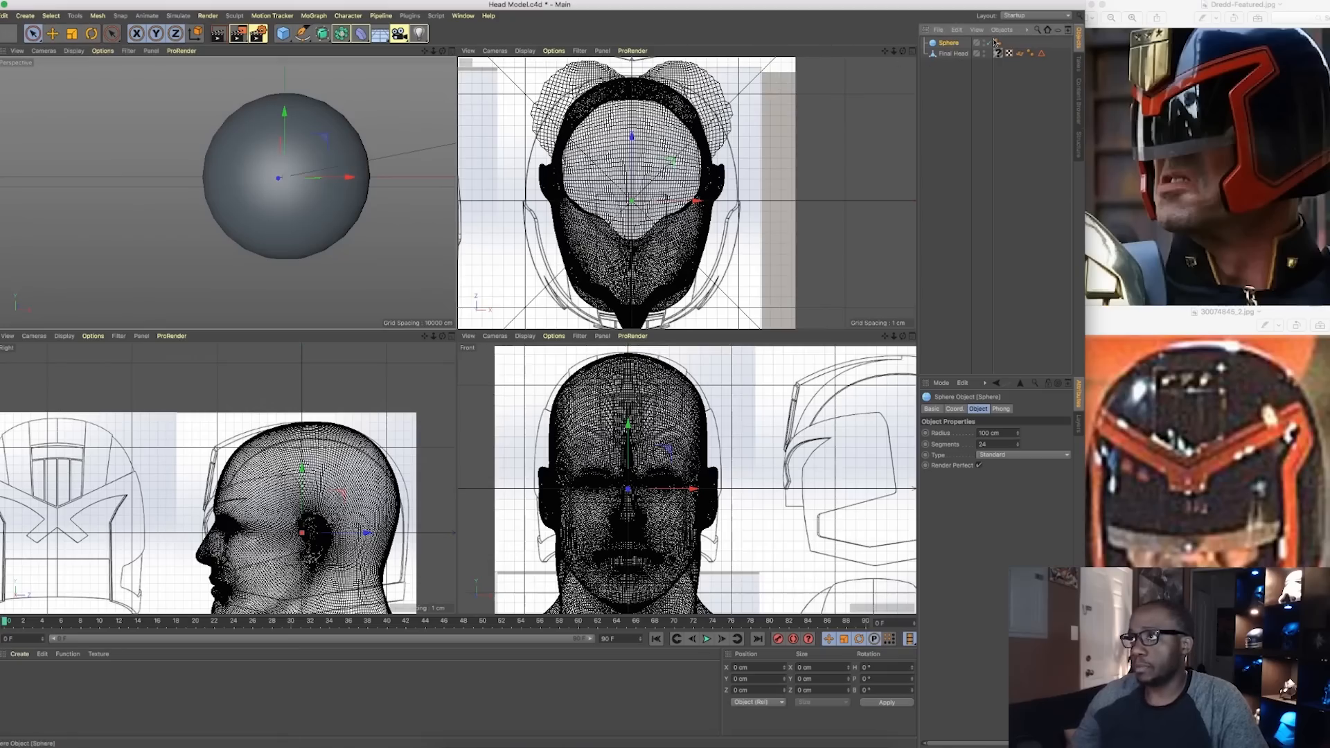
# Set the sphere to 12 segments and change its type to Hexahedron
pyautogui.click(1005, 443)
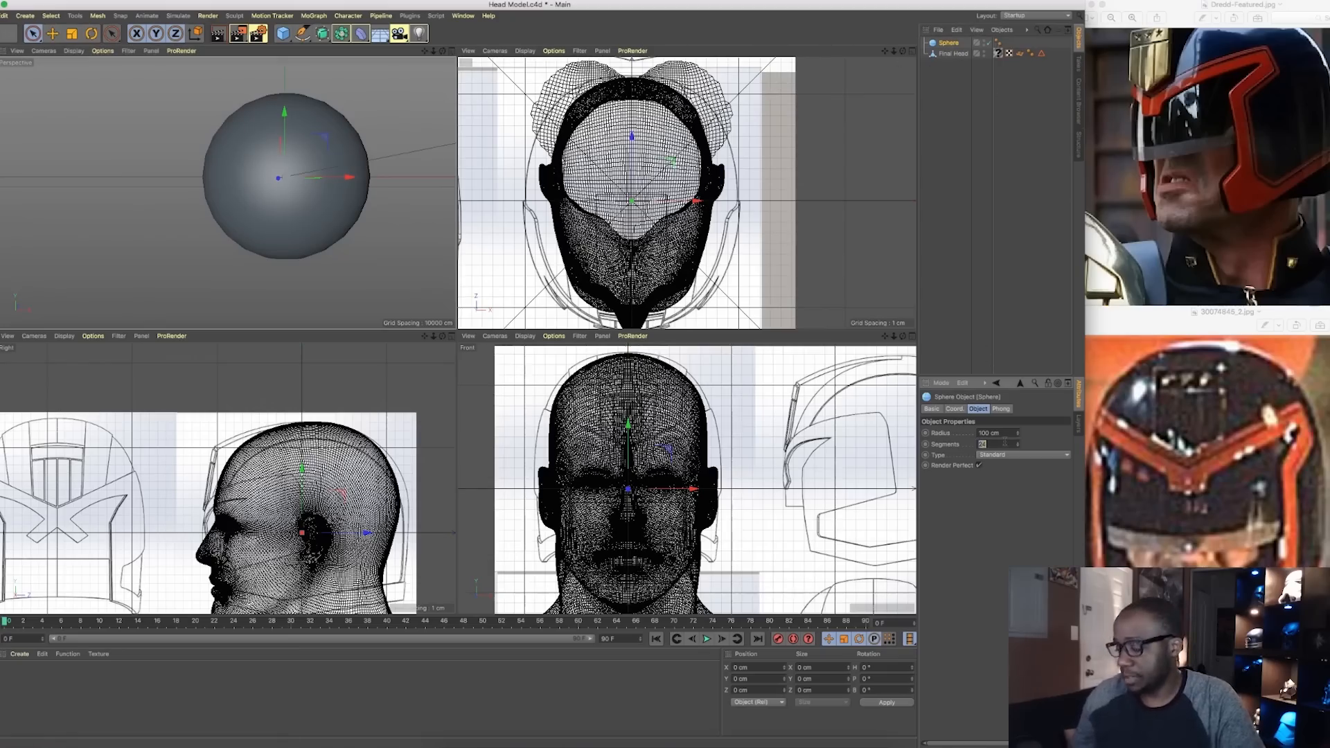
pyautogui.write('12')
pyautogui.press('Return')
pyautogui.click(997, 455)
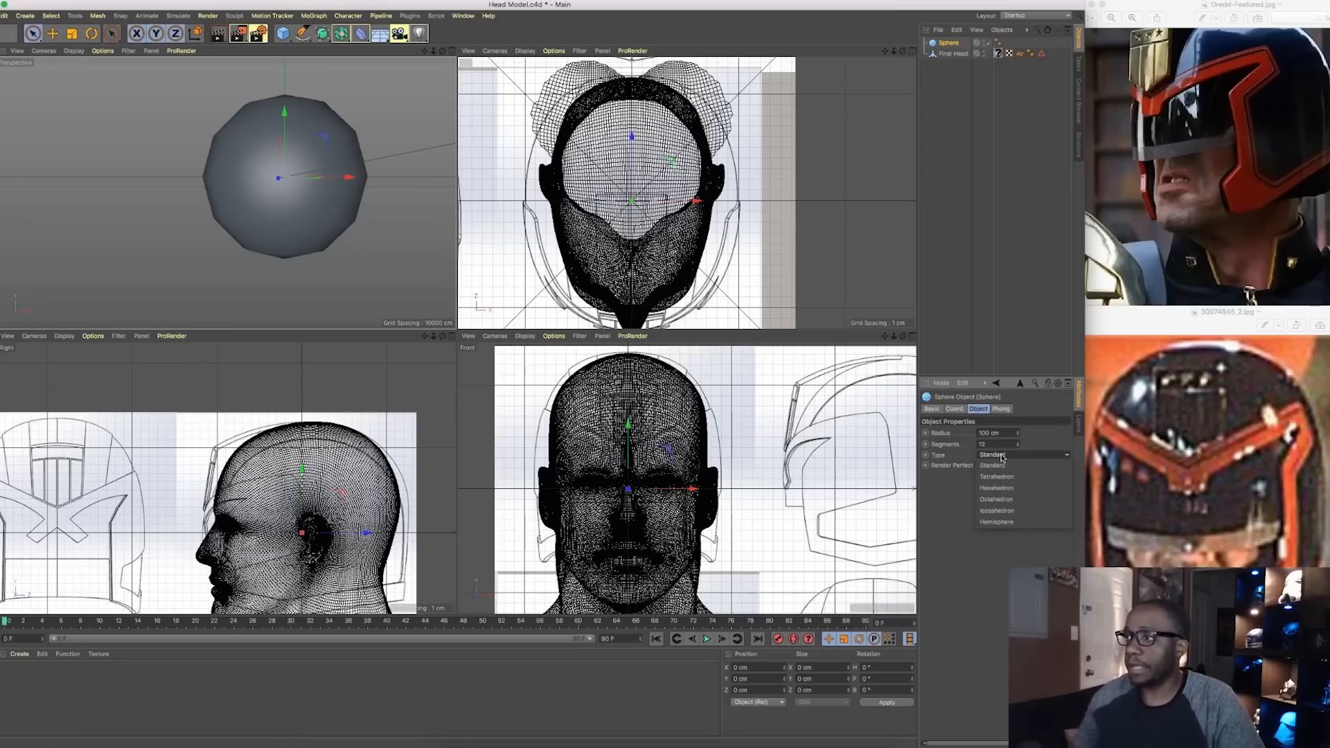
pyautogui.click(1011, 489)
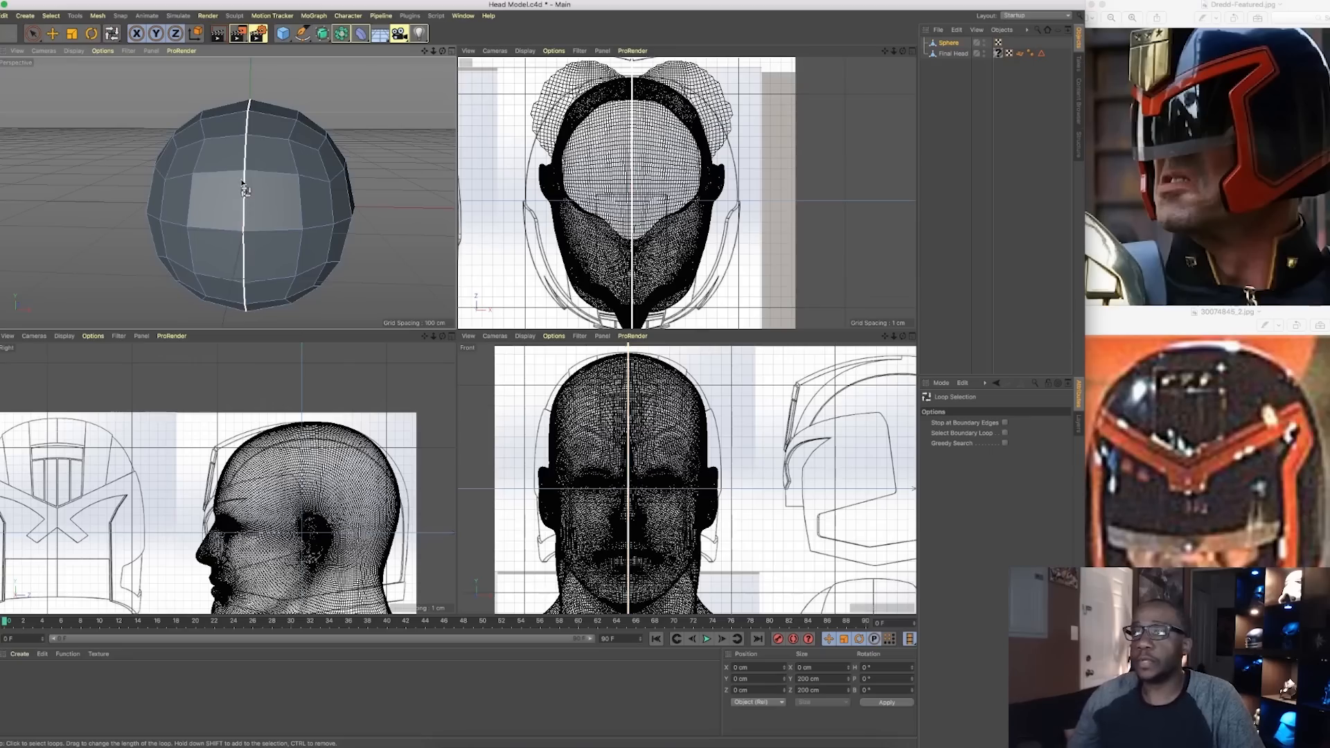
# Select the sphere's central vertical edge loop and scale the whole sphere down uniformly to about 26.8 cm around the head
pyautogui.click(244, 189)
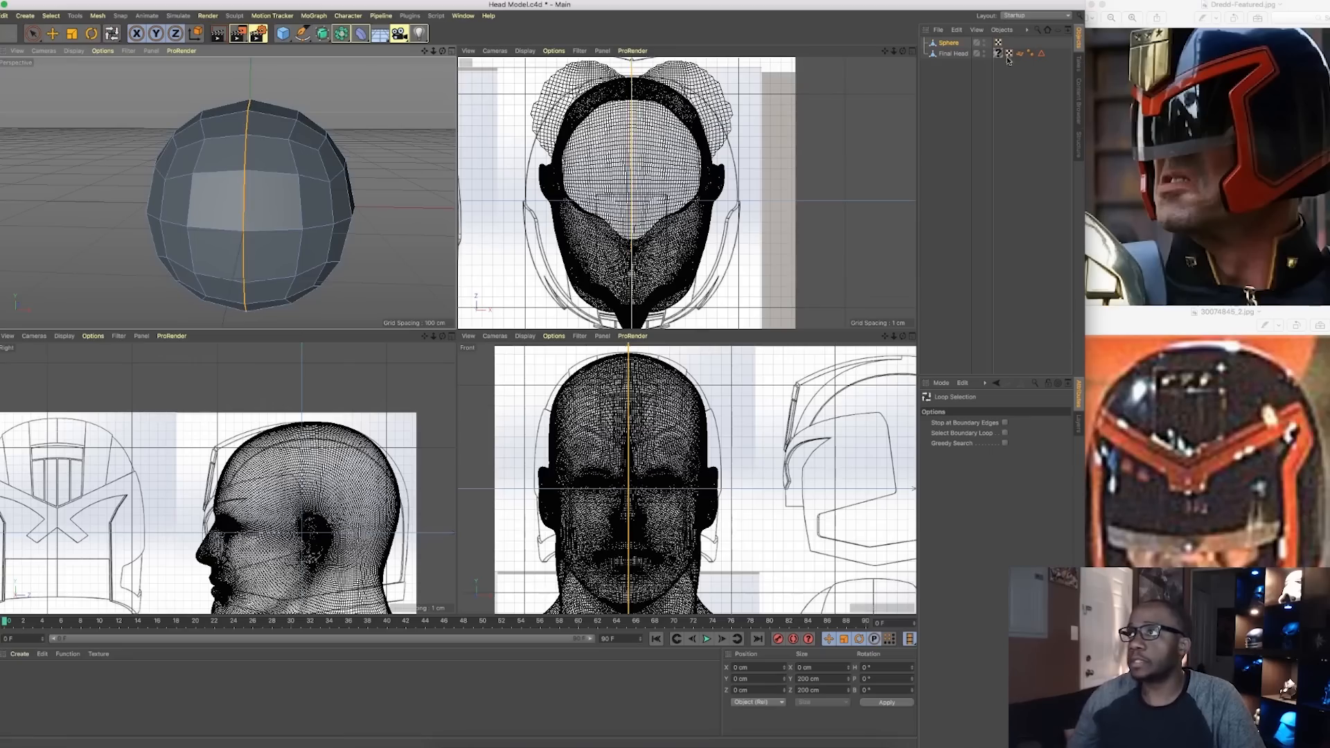
pyautogui.click(1, 83)
pyautogui.press('t')
pyautogui.moveTo(787, 451); pyautogui.dragTo(401, 532)
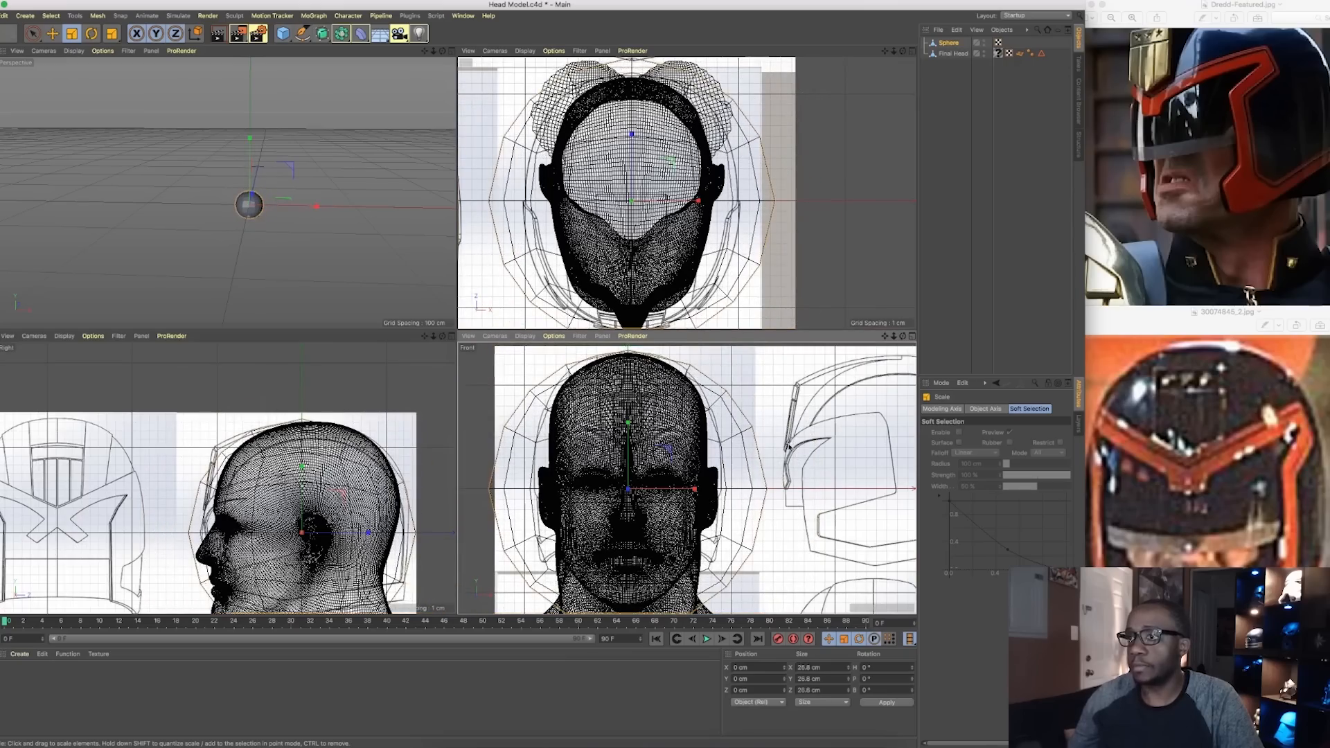
pyautogui.scroll(8, 246, 197)
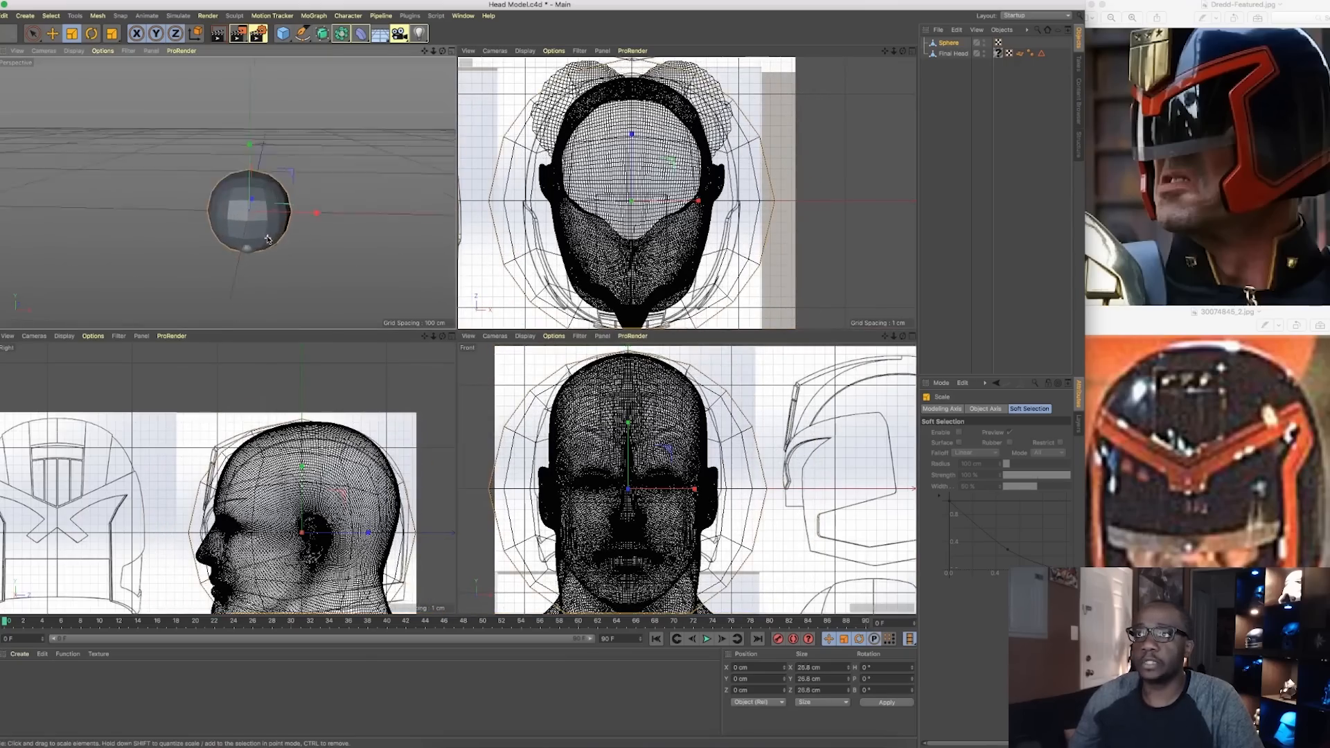
pyautogui.scroll(2, 215, 210)
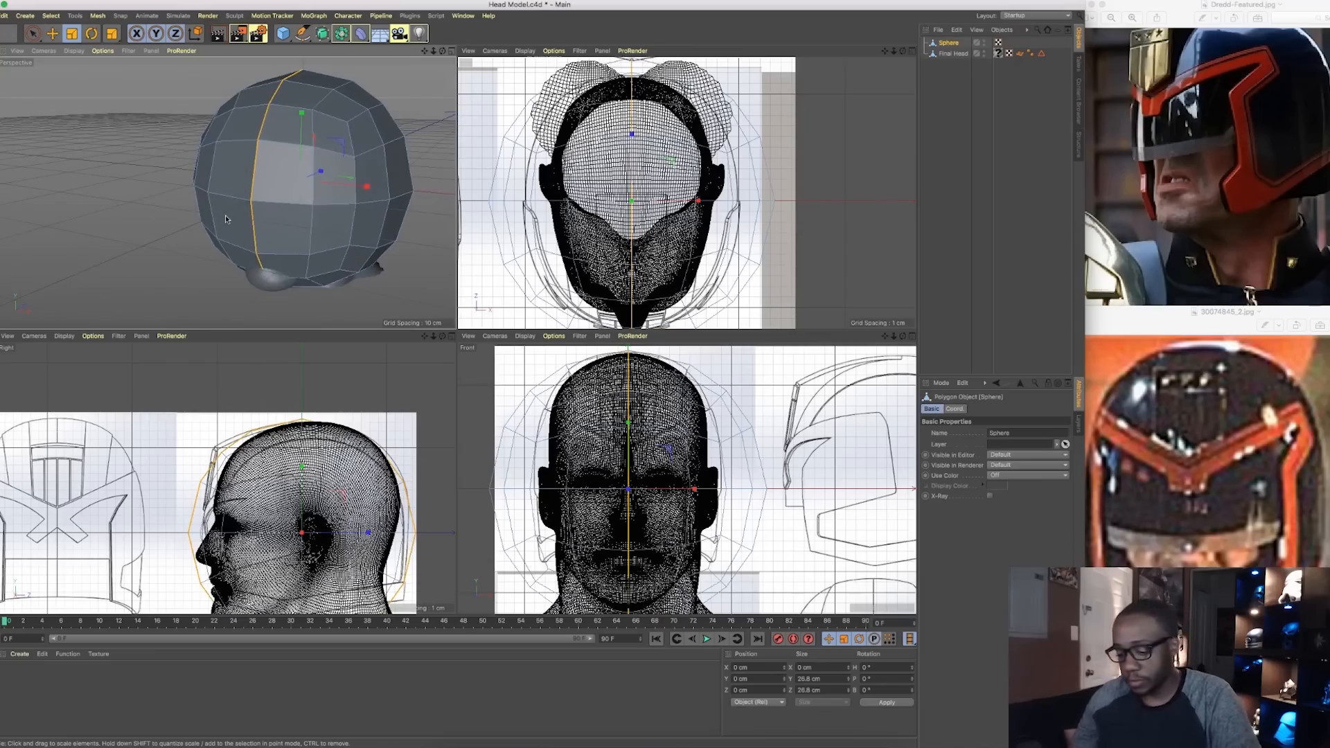
# Fill-select the polygons on one side of the sphere's central edge loop and delete that half
pyautogui.press('u')
pyautogui.press('l')
pyautogui.keyDown('alt'); pyautogui.moveTo(246, 250); pyautogui.dragTo(300, 271); pyautogui.keyUp('alt')
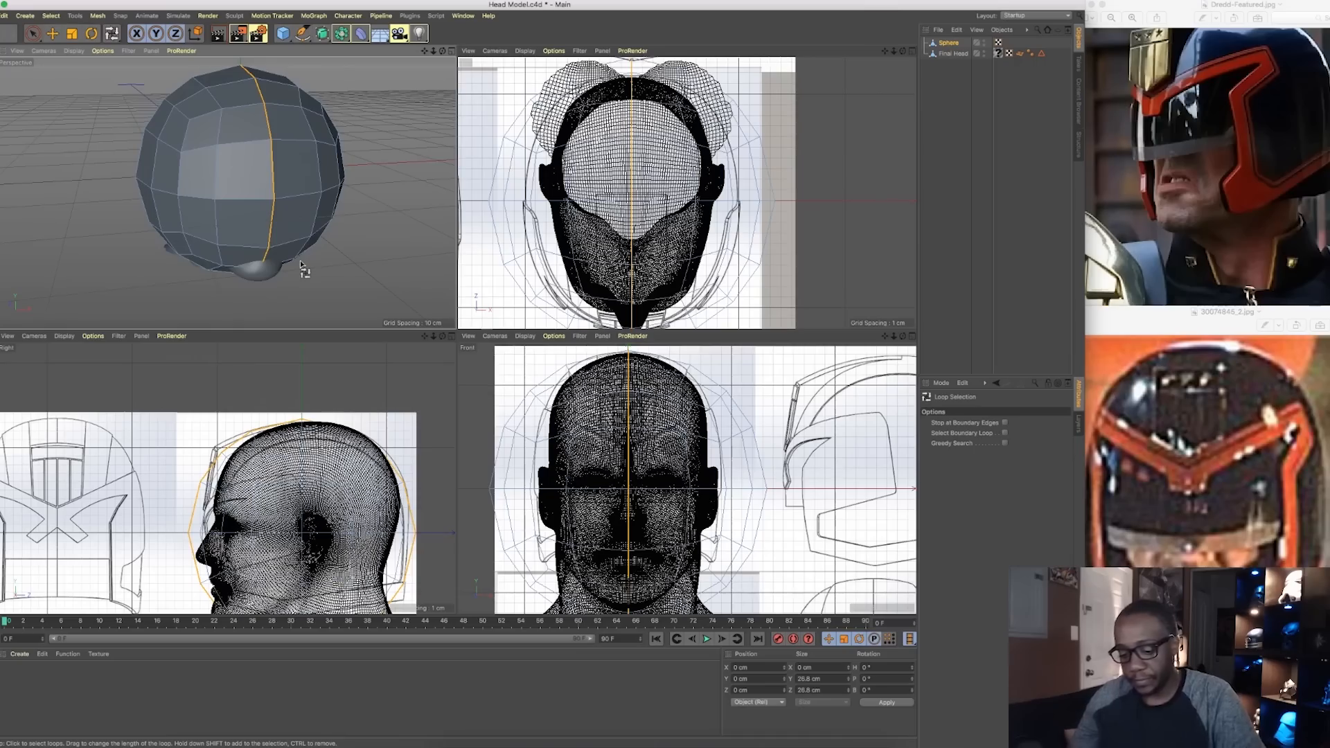
pyautogui.press('u')
pyautogui.press('f')
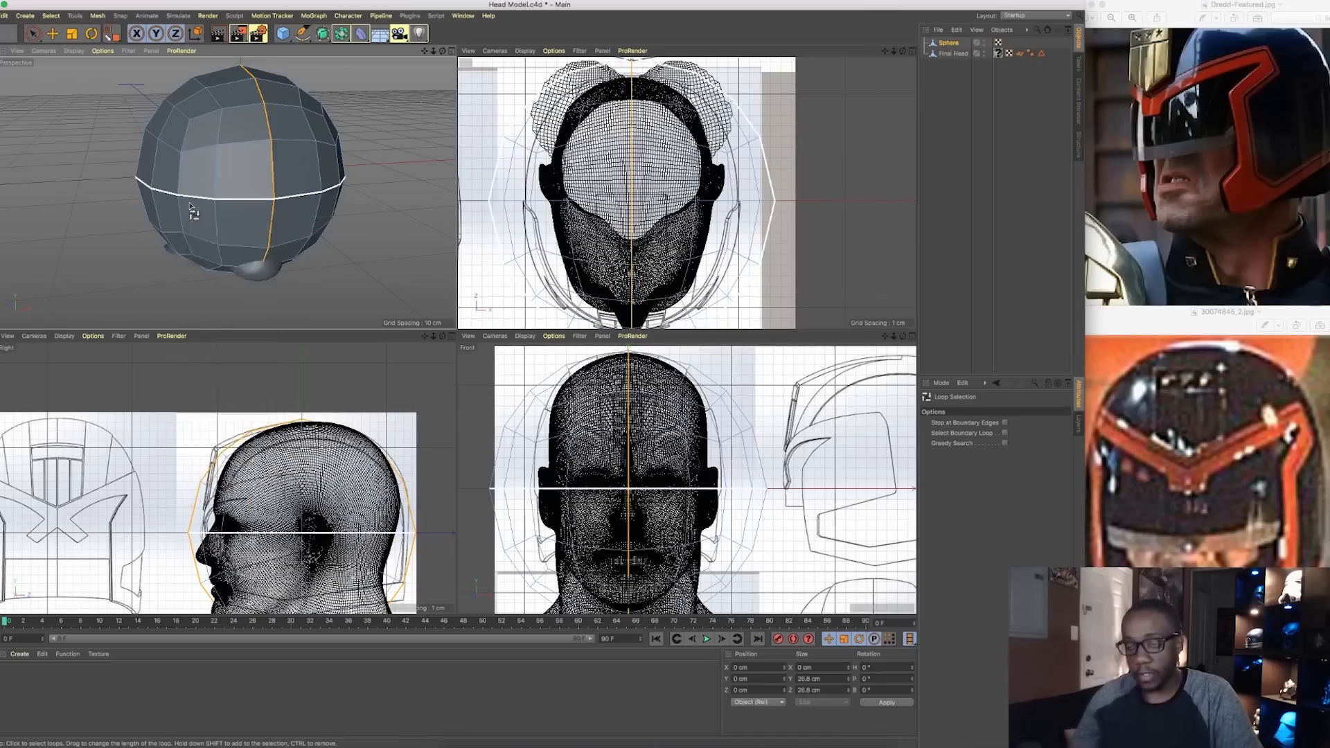
pyautogui.click(194, 211)
pyautogui.press('Delete')
pyautogui.keyDown('alt'); pyautogui.moveTo(196, 209); pyautogui.dragTo(308, 204); pyautogui.keyUp('alt')
# Add a Symmetry object and nest the half sphere under it to mirror the missing half
pyautogui.press('9')
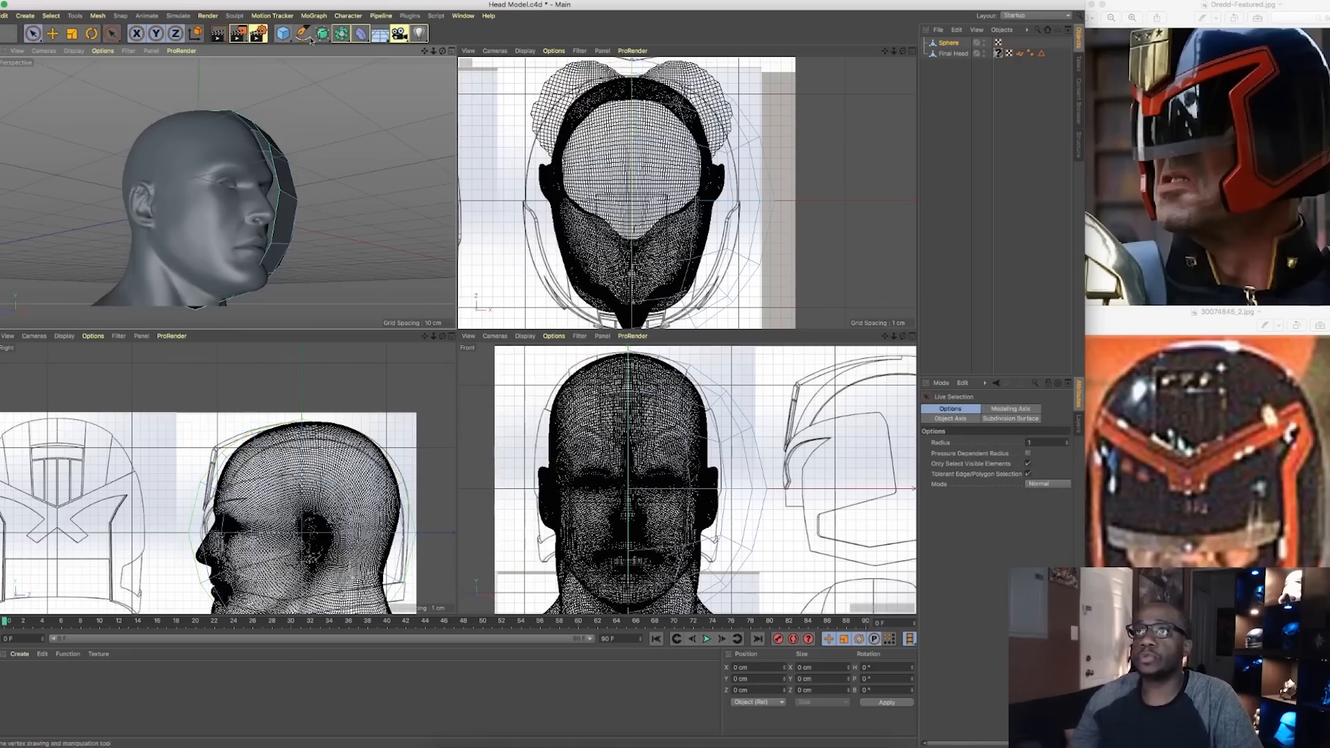
pyautogui.moveTo(323, 33); pyautogui.dragTo(475, 105)
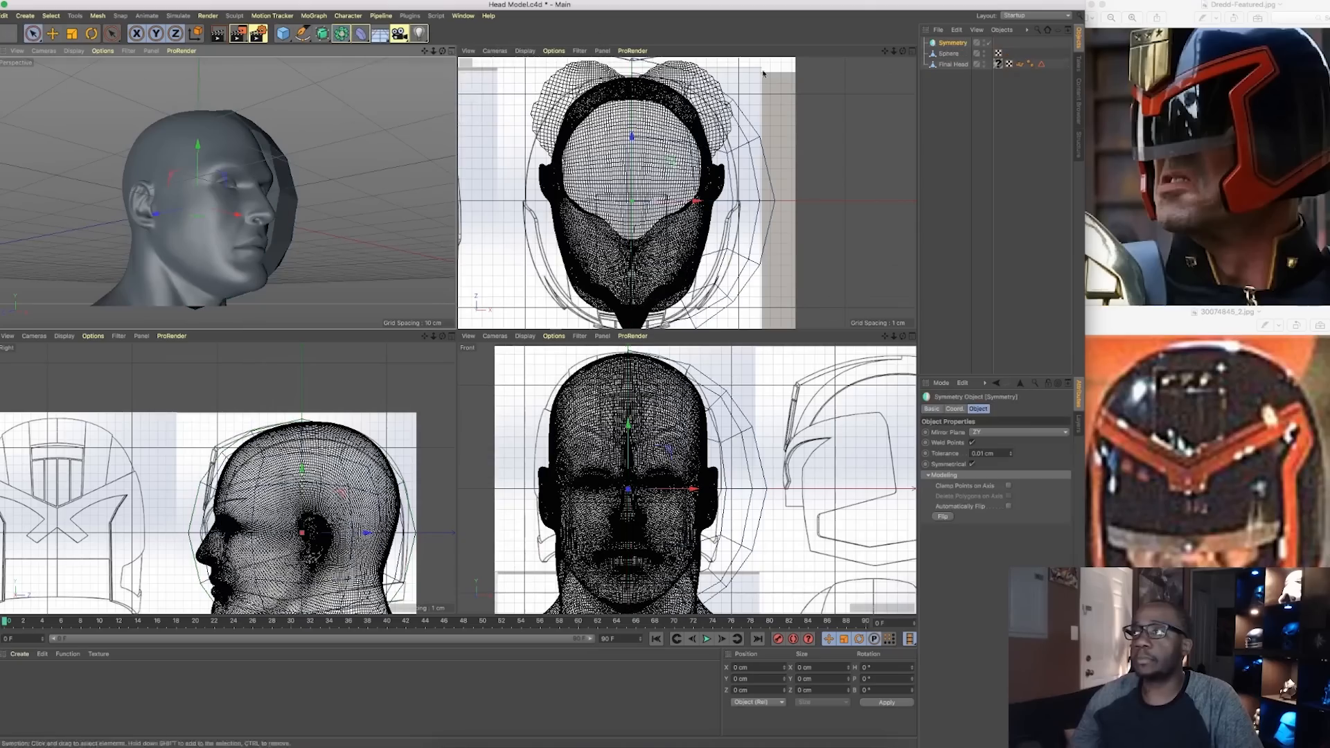
pyautogui.moveTo(944, 55); pyautogui.dragTo(954, 43)
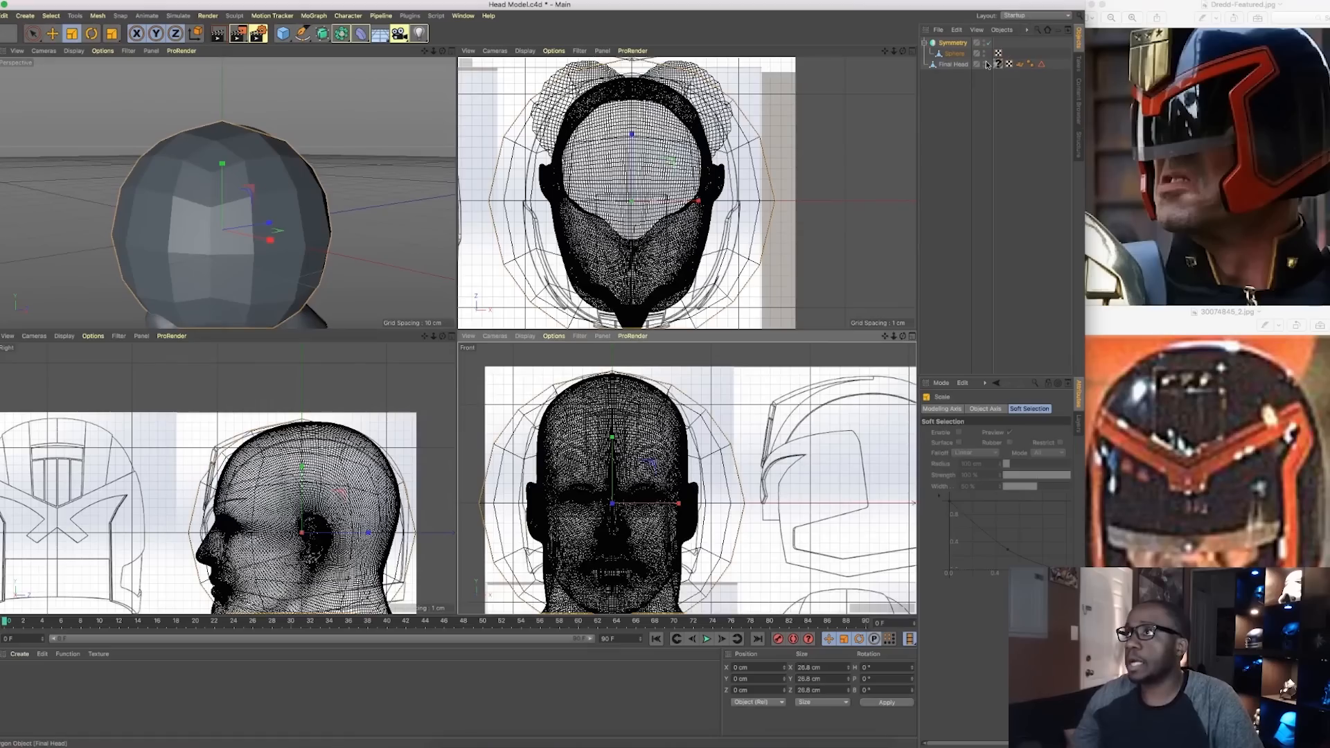
# Hide the head model and narrow the mirrored sphere to about 19.7 cm wide to fit the helmet blueprint
pyautogui.click(985, 63)
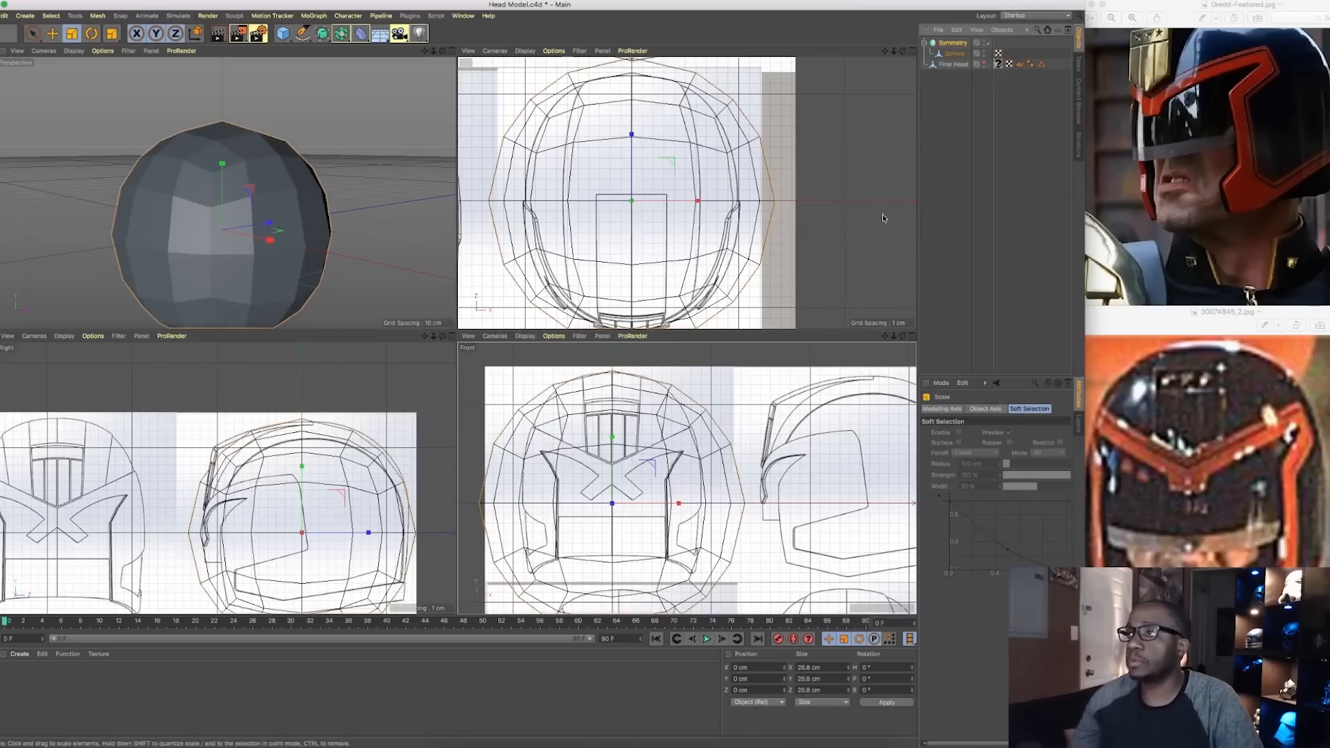
pyautogui.moveTo(678, 503); pyautogui.dragTo(657, 507)
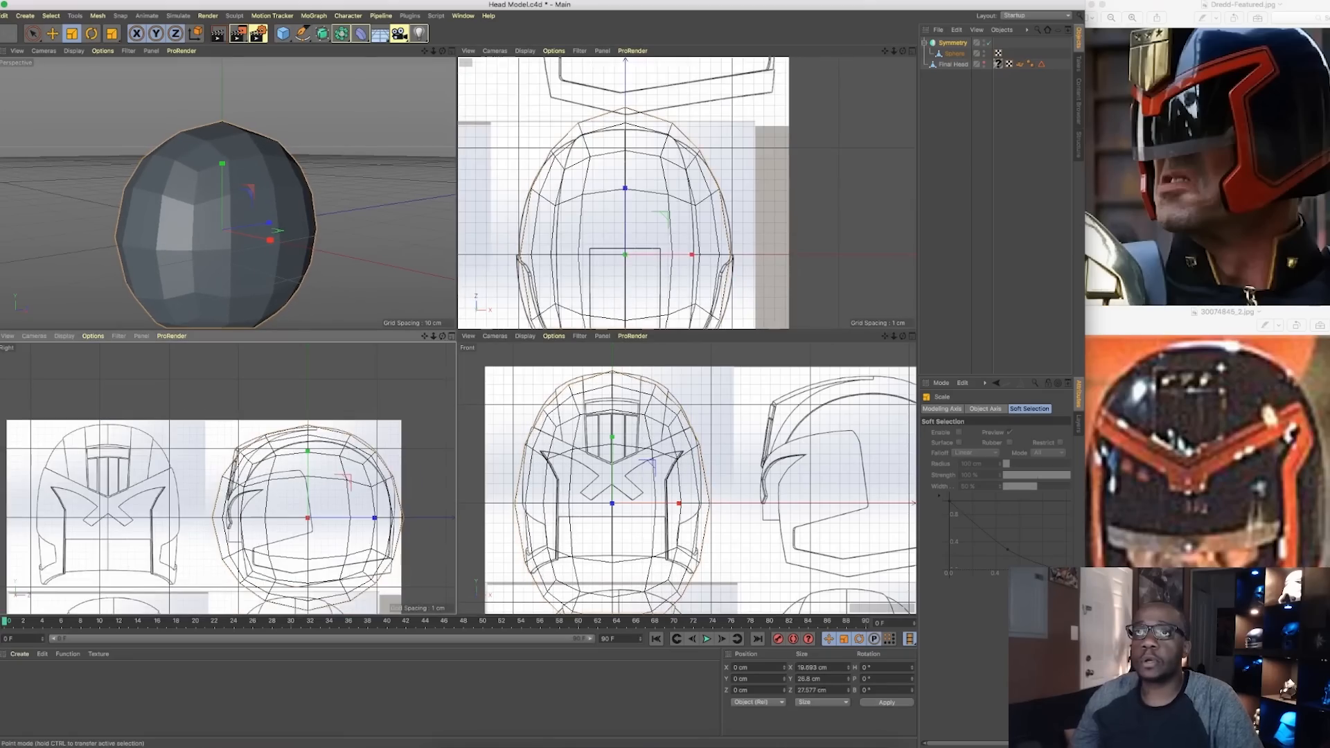
# Delete the sphere's lower and face-area polygons to leave an open helmet shell
pyautogui.click(949, 53)
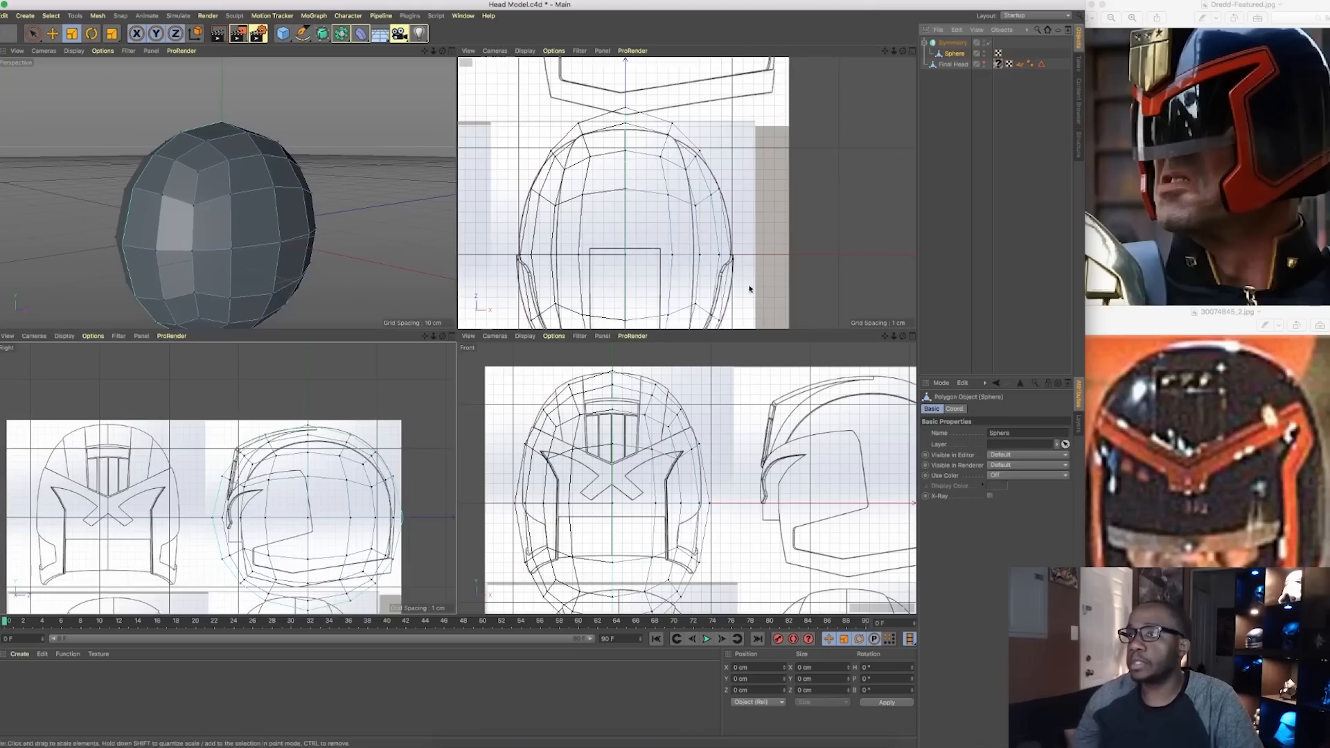
pyautogui.moveTo(229, 208)
pyautogui.keyDown('alt'); pyautogui.mouseDown()
pyautogui.moveTo(223, 193)
pyautogui.moveTo(242, 209)
pyautogui.mouseUp(); pyautogui.keyUp('alt')
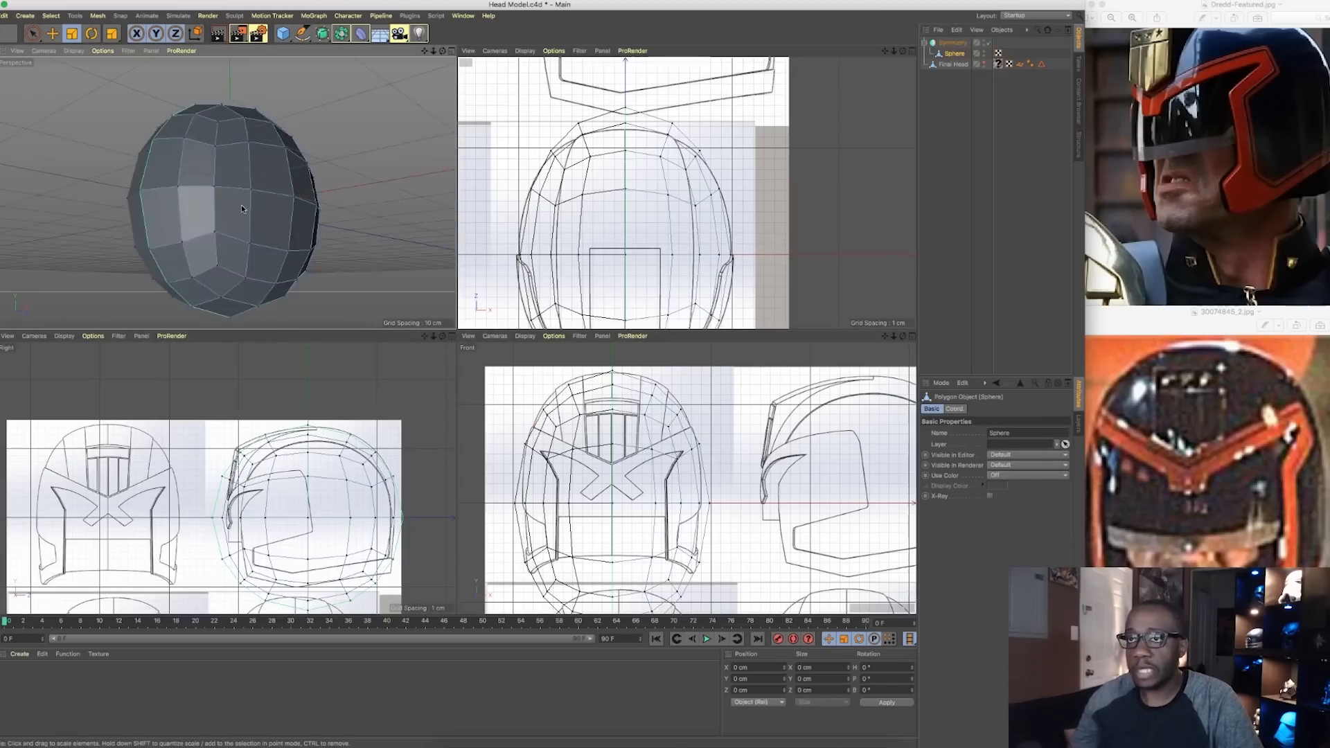
pyautogui.keyDown('alt'); pyautogui.moveTo(242, 209); pyautogui.dragTo(229, 159, button='middle'); pyautogui.keyUp('alt')
pyautogui.scroll(-3, 653, 561)
pyautogui.keyDown('alt'); pyautogui.moveTo(632, 520); pyautogui.dragTo(630, 446, button='middle'); pyautogui.keyUp('alt')
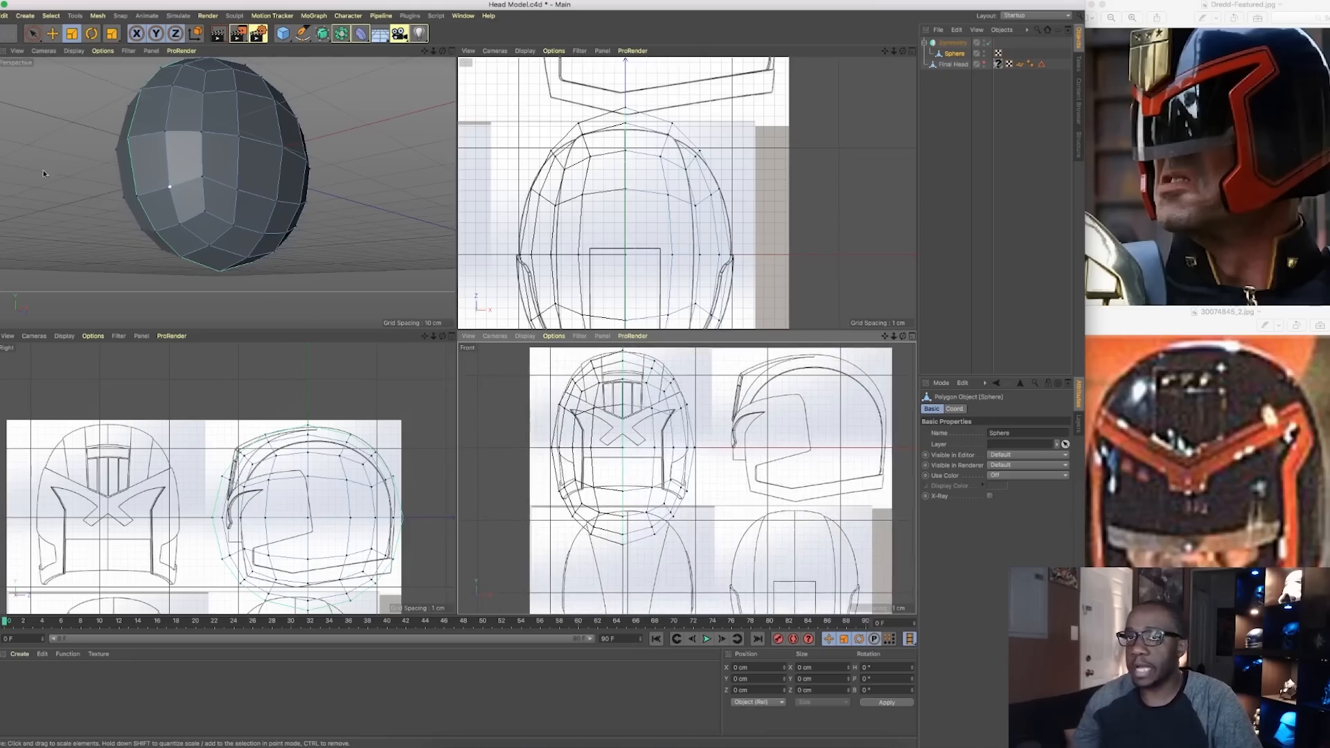
pyautogui.keyDown('alt'); pyautogui.moveTo(159, 194); pyautogui.dragTo(207, 206); pyautogui.keyUp('alt')
pyautogui.click(211, 204)
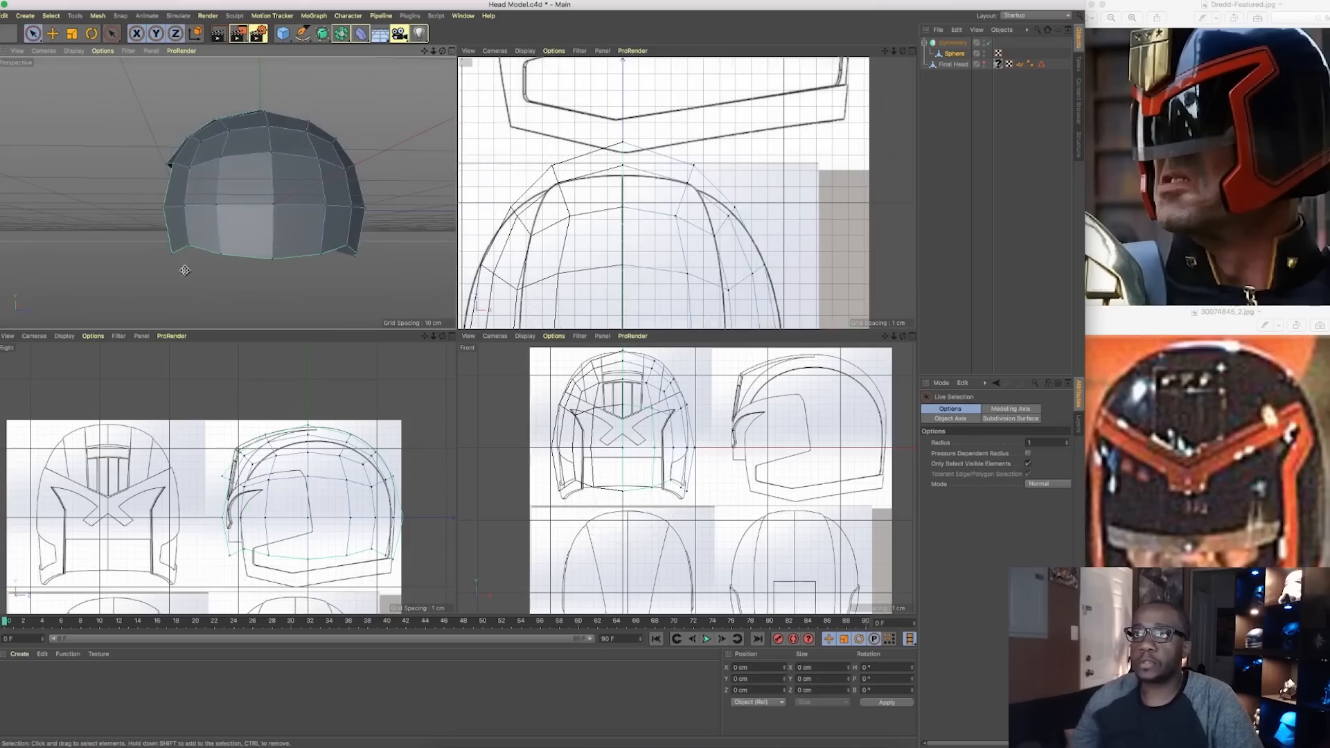
# Select the points along the shell's bottom rim and flatten them by setting their Y size to 0
pyautogui.moveTo(184, 267)
pyautogui.mouseDown()
pyautogui.moveTo(174, 254)
pyautogui.moveTo(230, 258)
pyautogui.mouseUp()
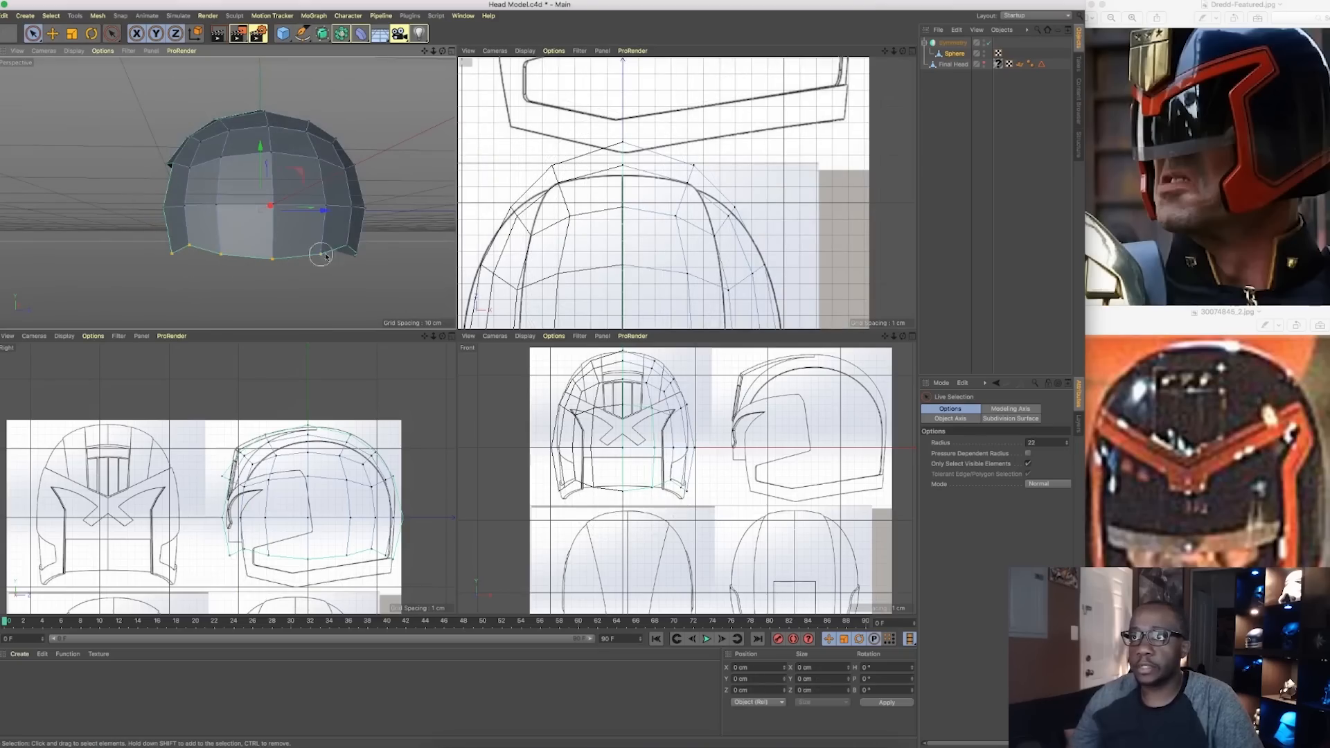
pyautogui.keyDown('alt'); pyautogui.moveTo(367, 256); pyautogui.dragTo(418, 258); pyautogui.keyUp('alt')
pyautogui.press('t')
pyautogui.moveTo(209, 201); pyautogui.dragTo(213, 267)
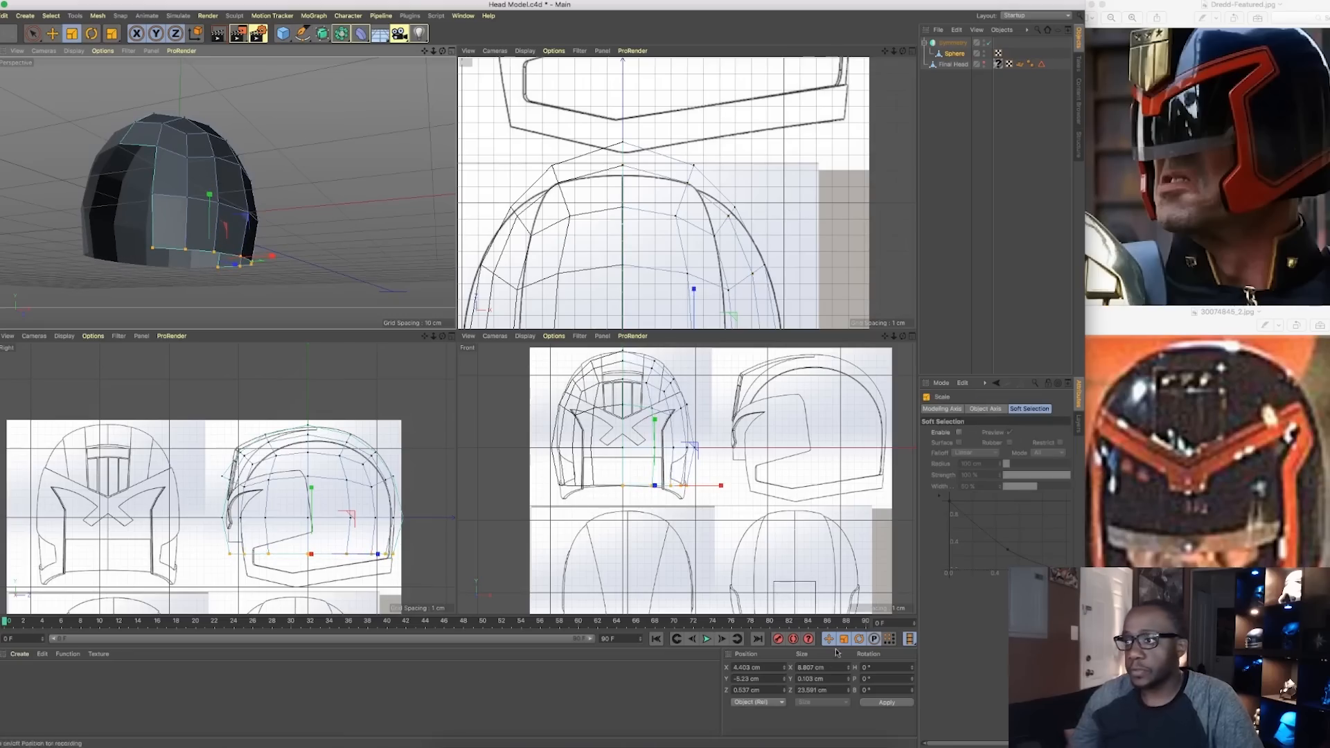
pyautogui.click(833, 680)
pyautogui.write('0')
pyautogui.press('Return')
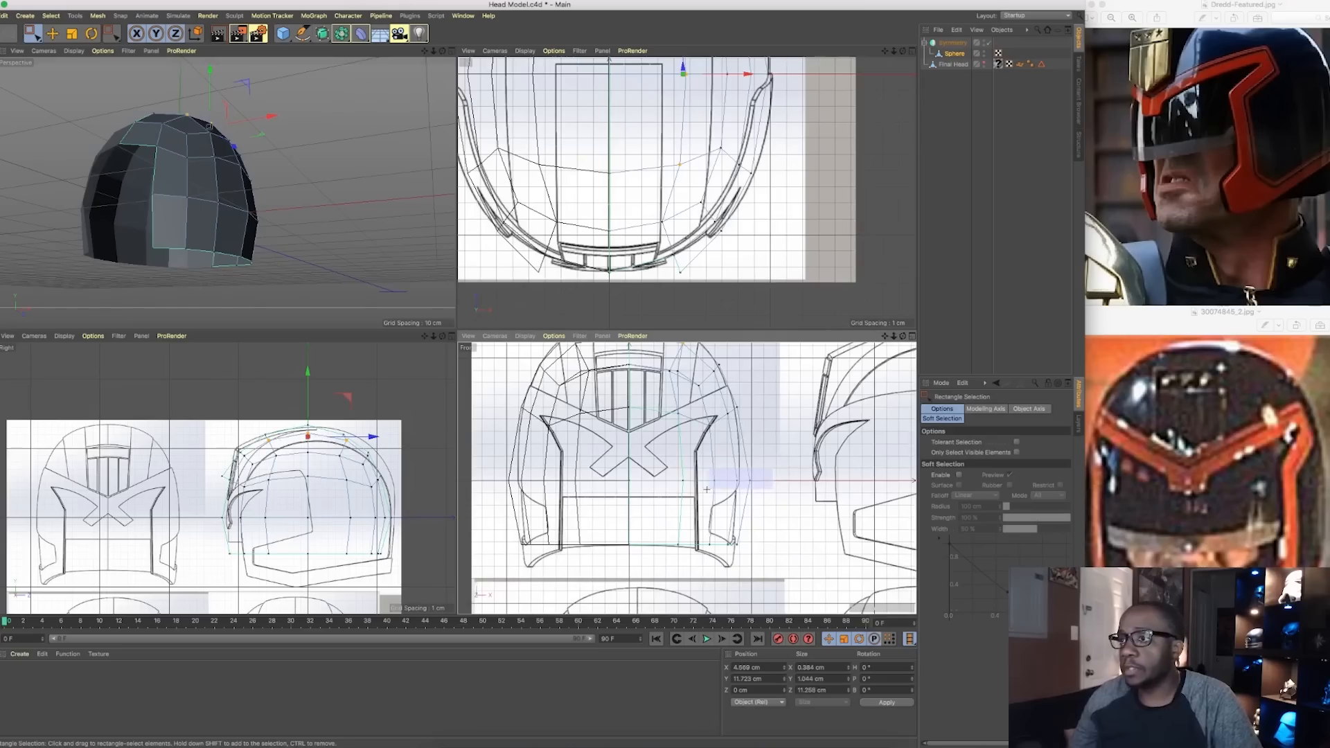
# Move the shell's side points in the front view onto the blueprint's outer helmet outline
pyautogui.scroll(3, 765, 472)
pyautogui.moveTo(671, 467); pyautogui.dragTo(749, 472)
pyautogui.keyDown('alt'); pyautogui.moveTo(726, 534); pyautogui.dragTo(744, 488, button='middle'); pyautogui.keyUp('alt')
pyautogui.moveTo(739, 533); pyautogui.dragTo(801, 522)
pyautogui.moveTo(809, 437); pyautogui.dragTo(650, 535)
pyautogui.scroll(-4, 681, 561)
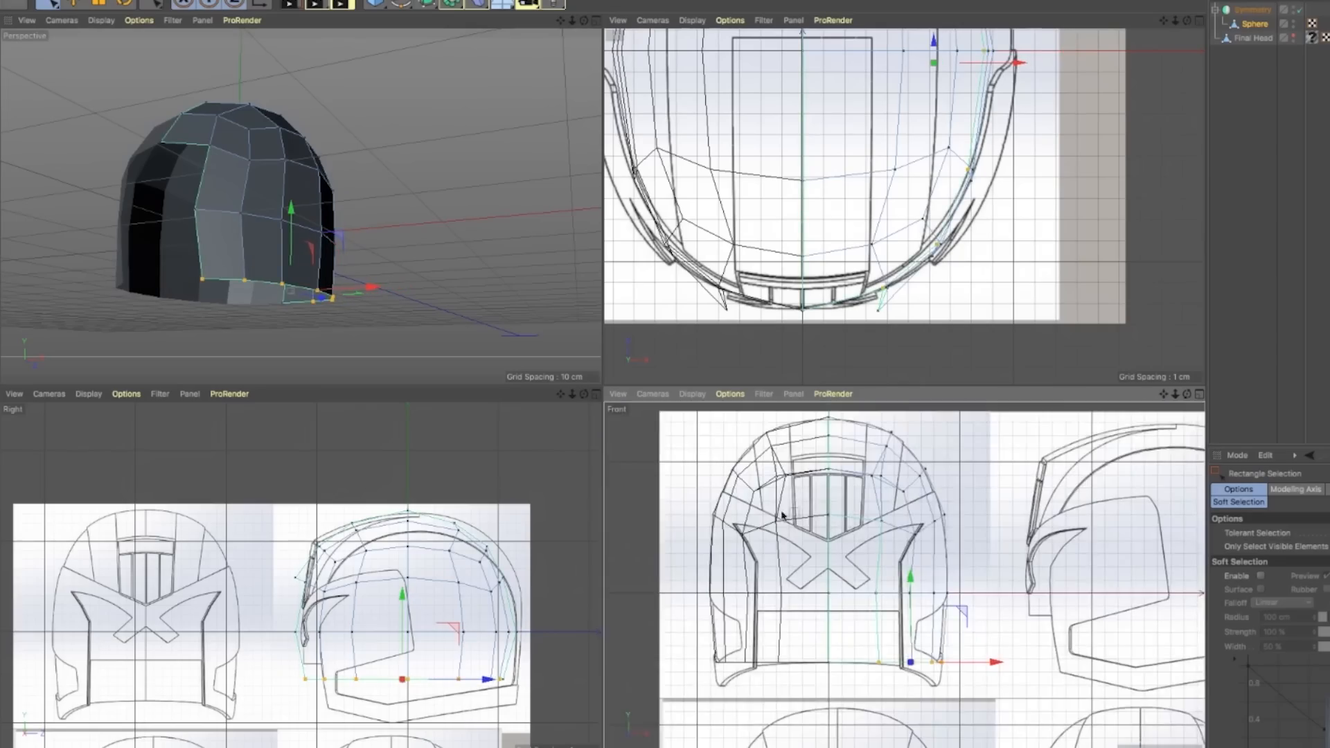
# Reposition the bottom rim points vertically in the side view to follow the blueprint's sloping lower helmet edge
pyautogui.scroll(3, 800, 511)
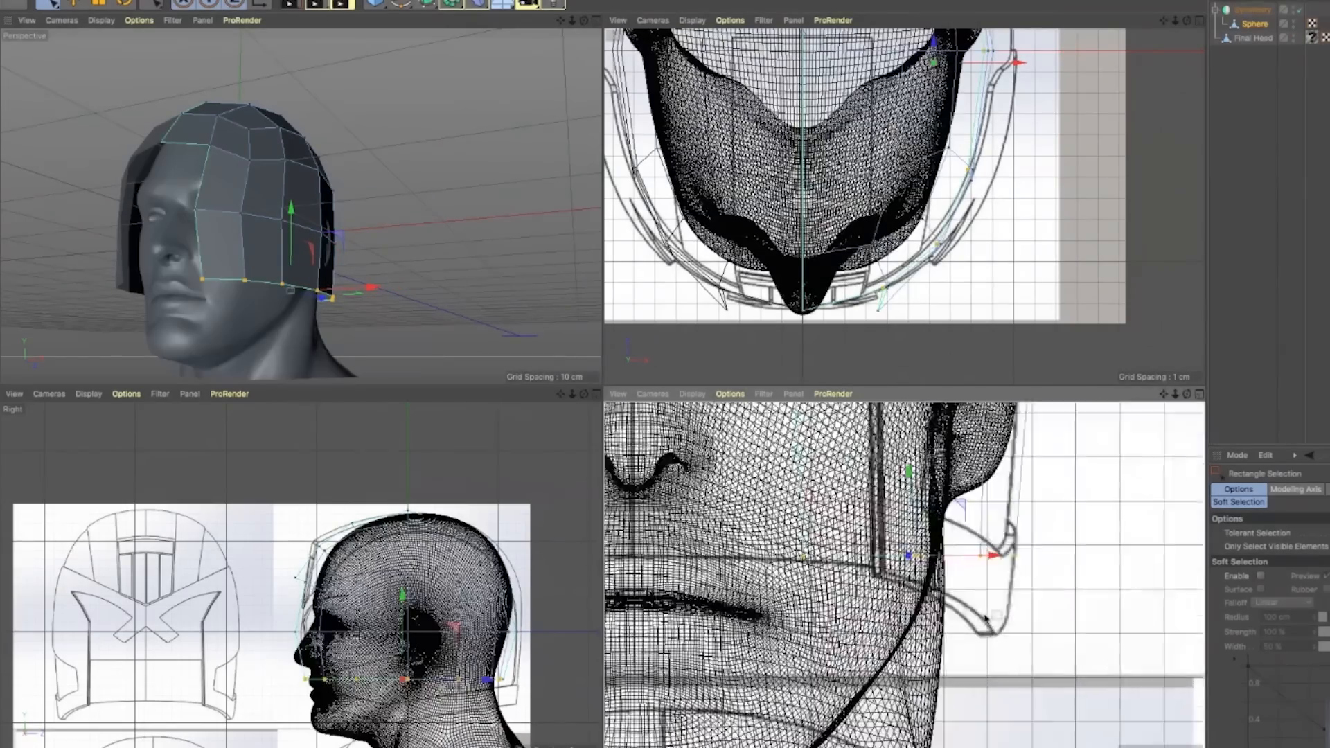
pyautogui.scroll(2, 734, 554)
pyautogui.scroll(4, 393, 614)
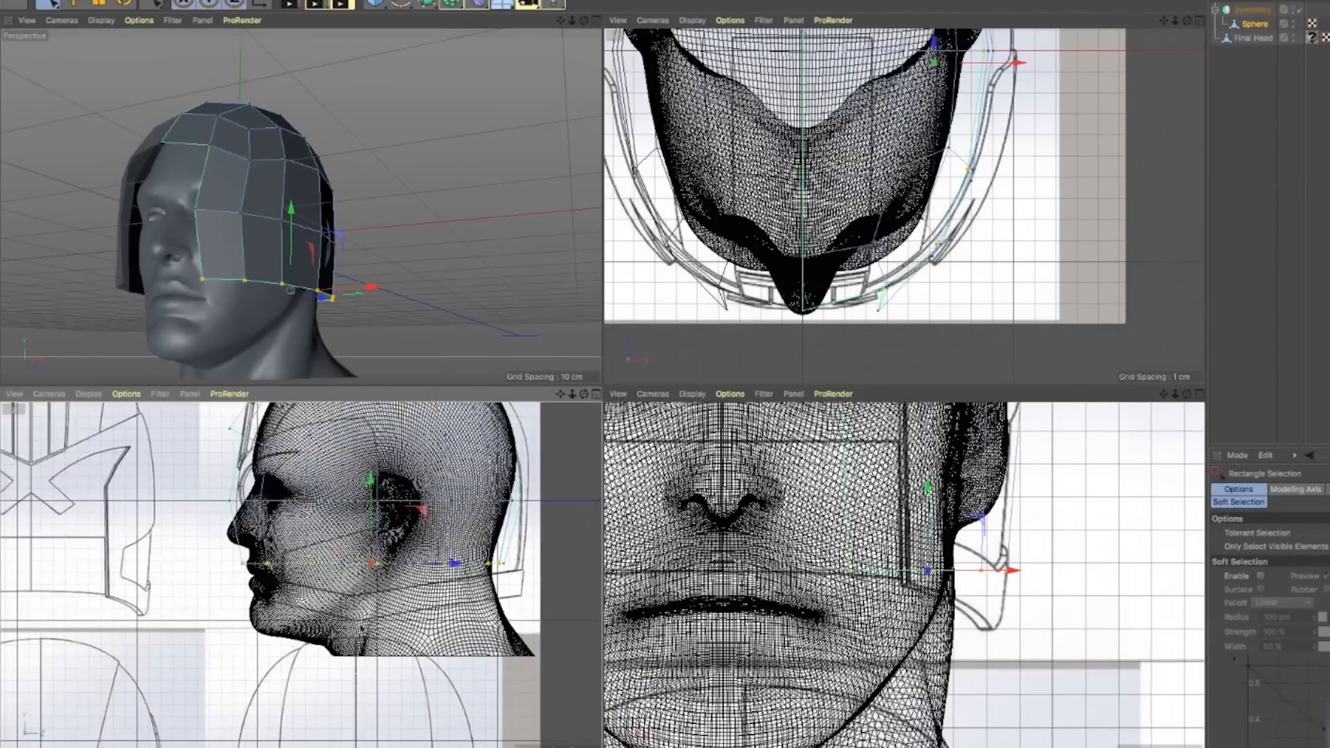
pyautogui.scroll(5, 393, 615)
pyautogui.scroll(1, 237, 554)
pyautogui.moveTo(284, 558); pyautogui.dragTo(54, 608)
pyautogui.moveTo(150, 495); pyautogui.dragTo(149, 595)
pyautogui.keyDown('alt'); pyautogui.moveTo(385, 589); pyautogui.dragTo(277, 594, button='middle'); pyautogui.keyUp('alt')
pyautogui.click(276, 596)
pyautogui.moveTo(277, 517); pyautogui.dragTo(276, 566)
pyautogui.keyDown('alt'); pyautogui.moveTo(458, 582); pyautogui.dragTo(296, 582, button='middle'); pyautogui.keyUp('alt')
pyautogui.moveTo(449, 522); pyautogui.dragTo(449, 499)
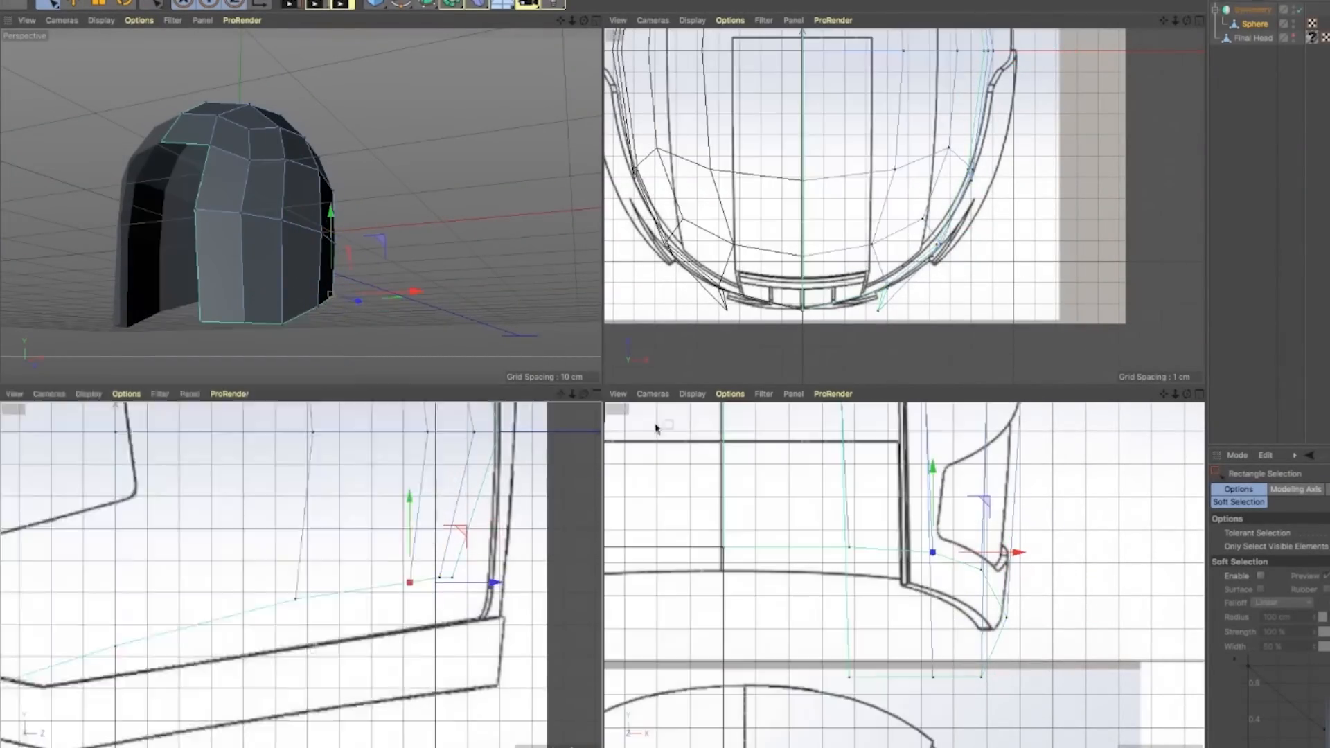
# Move the shell's rear points backward in the side view toward the blueprint's back outline
pyautogui.scroll(-5, 430, 527)
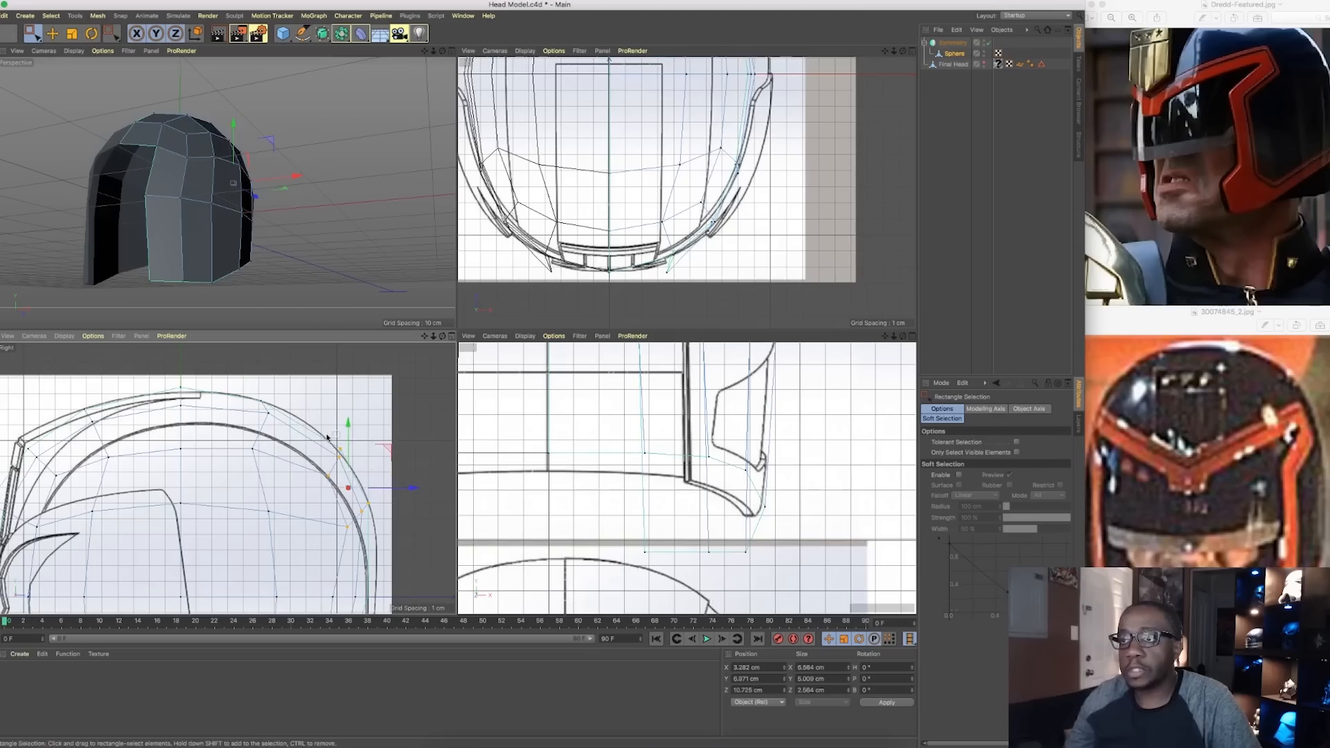
pyautogui.keyDown('alt'); pyautogui.moveTo(328, 437); pyautogui.dragTo(326, 303, button='middle'); pyautogui.keyUp('alt')
pyautogui.moveTo(328, 446); pyautogui.dragTo(420, 464)
pyautogui.moveTo(314, 521); pyautogui.dragTo(401, 538)
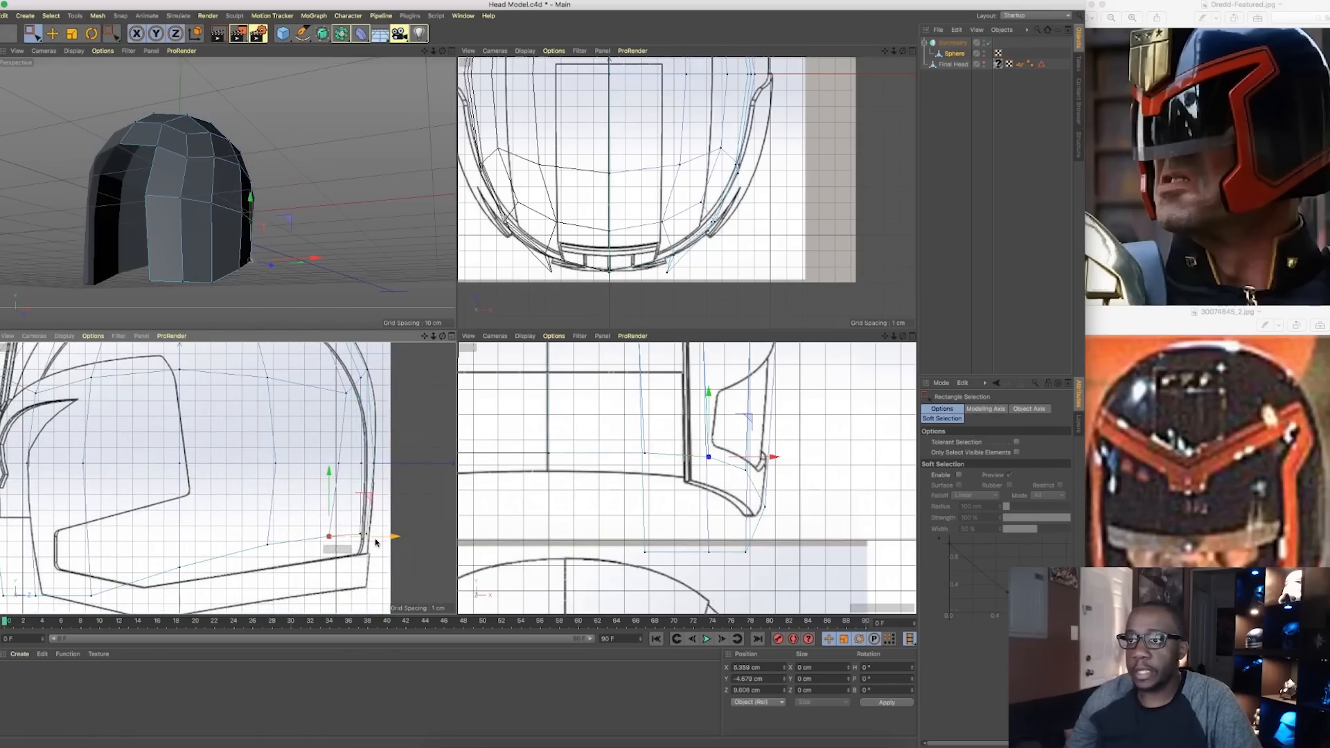
pyautogui.moveTo(377, 543); pyautogui.dragTo(382, 543)
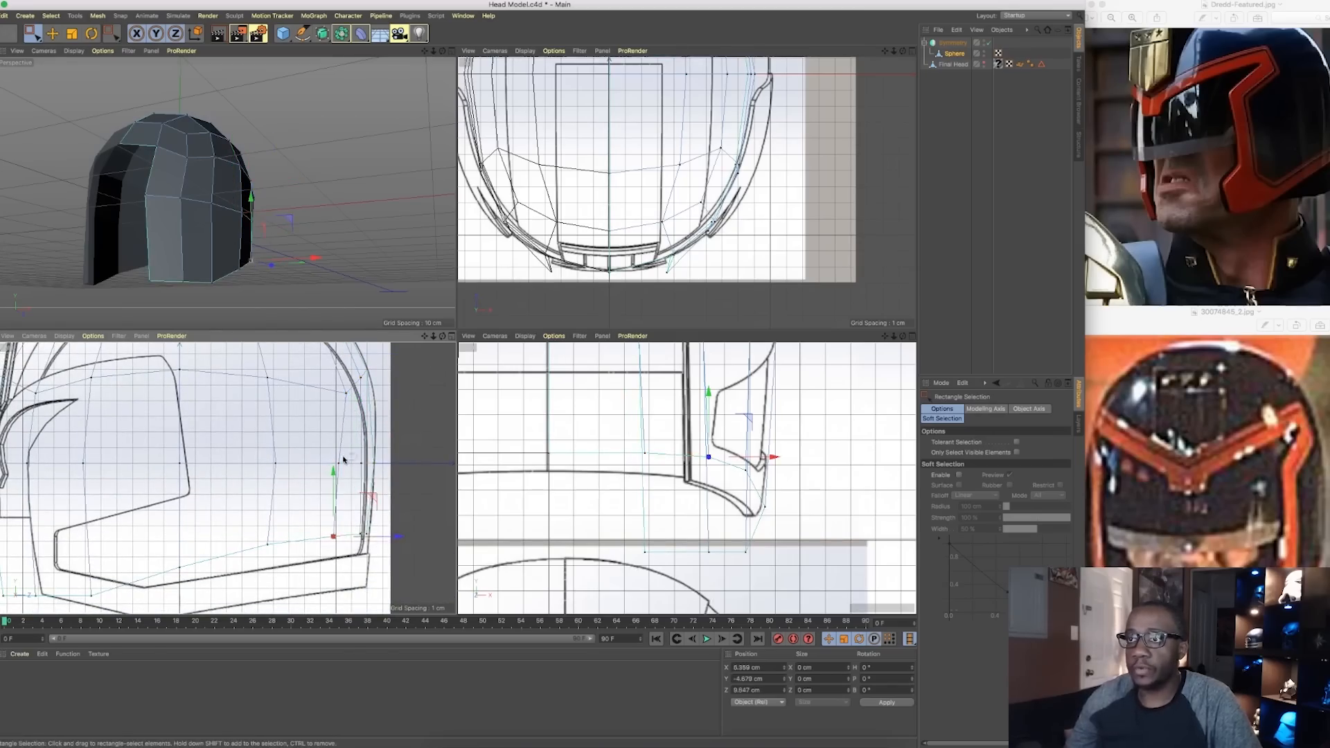
# Adjust the shell's forehead points in the side view toward the blueprint's front helmet outline
pyautogui.scroll(-5, 323, 462)
pyautogui.keyDown('alt'); pyautogui.moveTo(255, 449); pyautogui.dragTo(294, 480, button='middle'); pyautogui.keyUp('alt')
pyautogui.scroll(5, 195, 441)
pyautogui.click(187, 458)
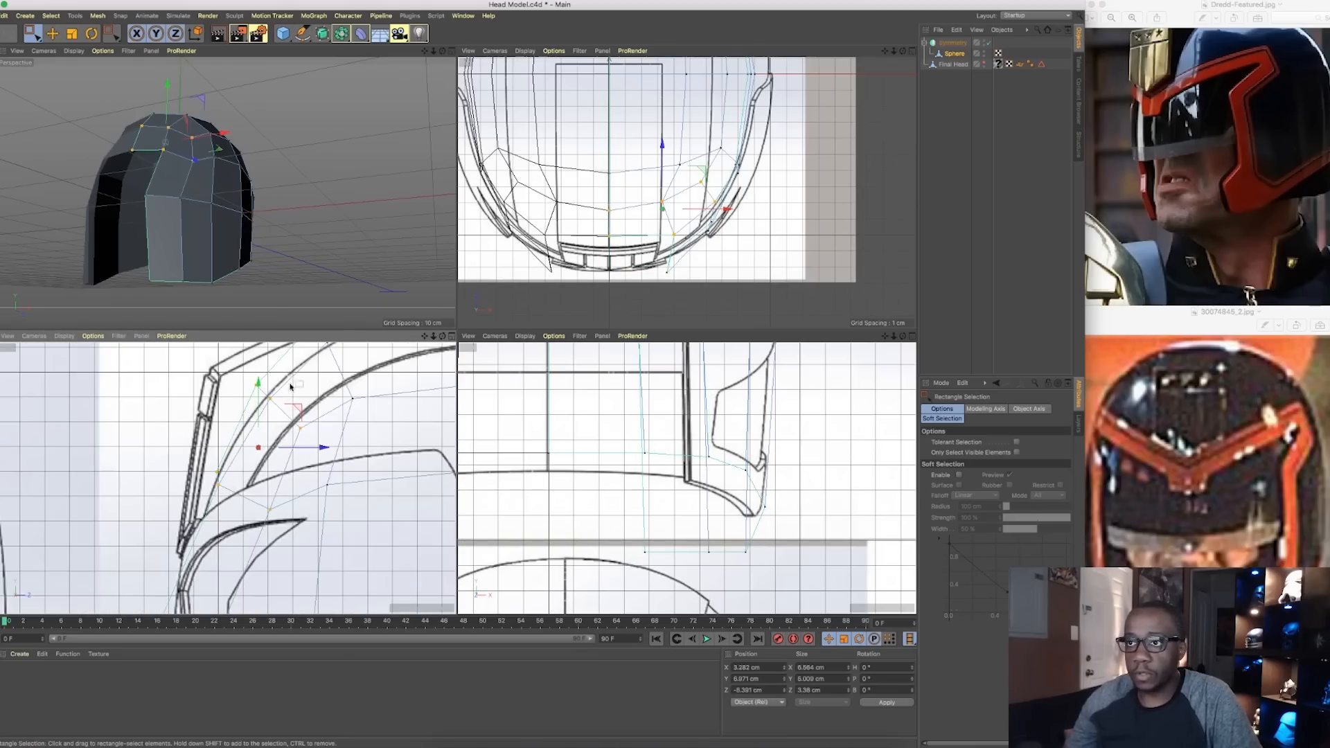
pyautogui.keyDown('alt'); pyautogui.moveTo(284, 397); pyautogui.dragTo(277, 461, button='middle'); pyautogui.keyUp('alt')
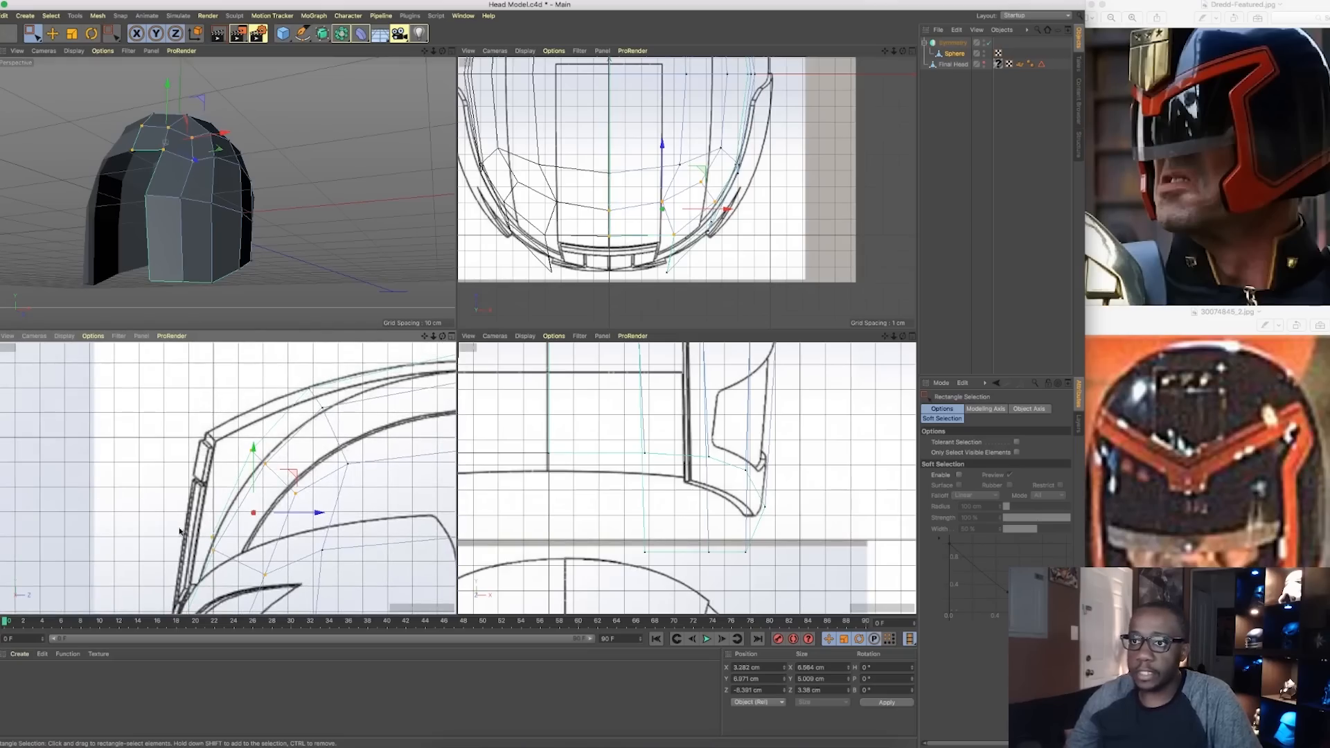
pyautogui.keyDown('alt'); pyautogui.moveTo(212, 173); pyautogui.dragTo(194, 222); pyautogui.keyUp('alt')
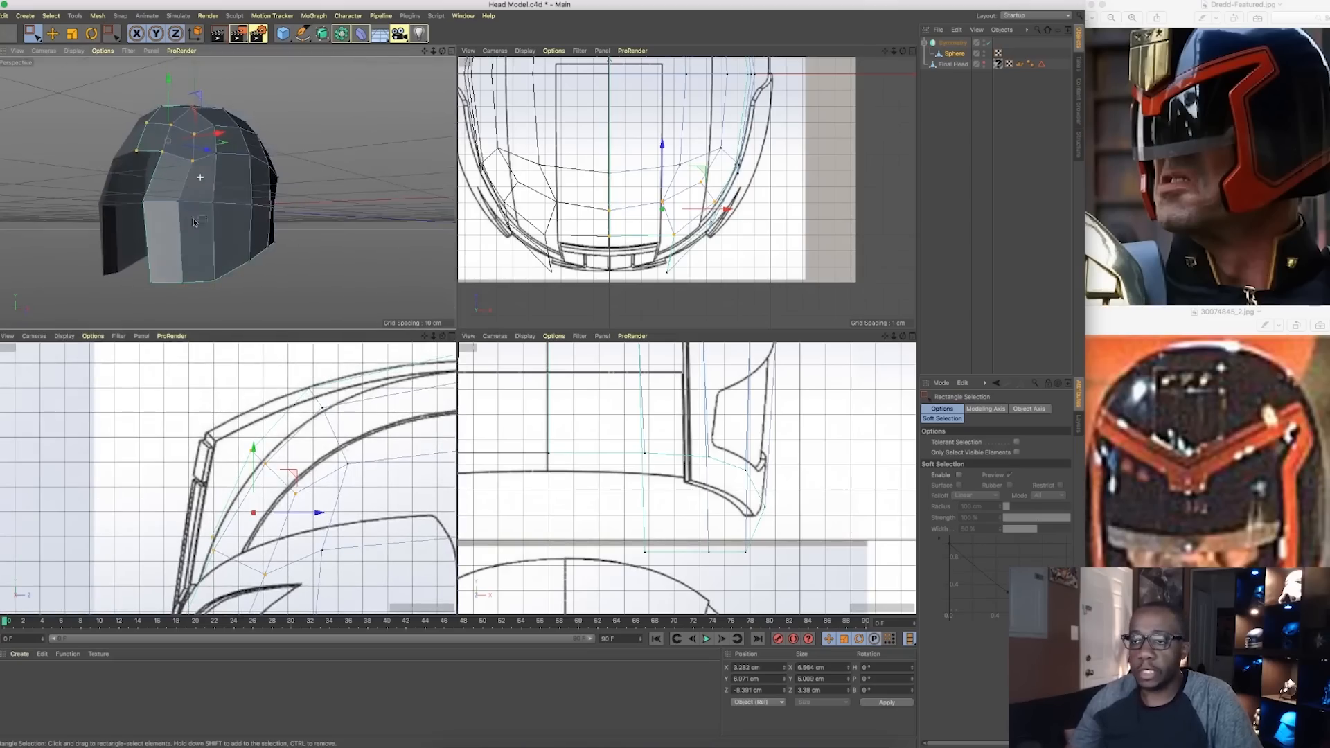
# Shift the upper crown point rows in the side view to even out the shell along the blueprint's top curve
pyautogui.scroll(-3, 276, 457)
pyautogui.keyDown('alt'); pyautogui.moveTo(312, 455); pyautogui.dragTo(261, 444, button='middle'); pyautogui.keyUp('alt')
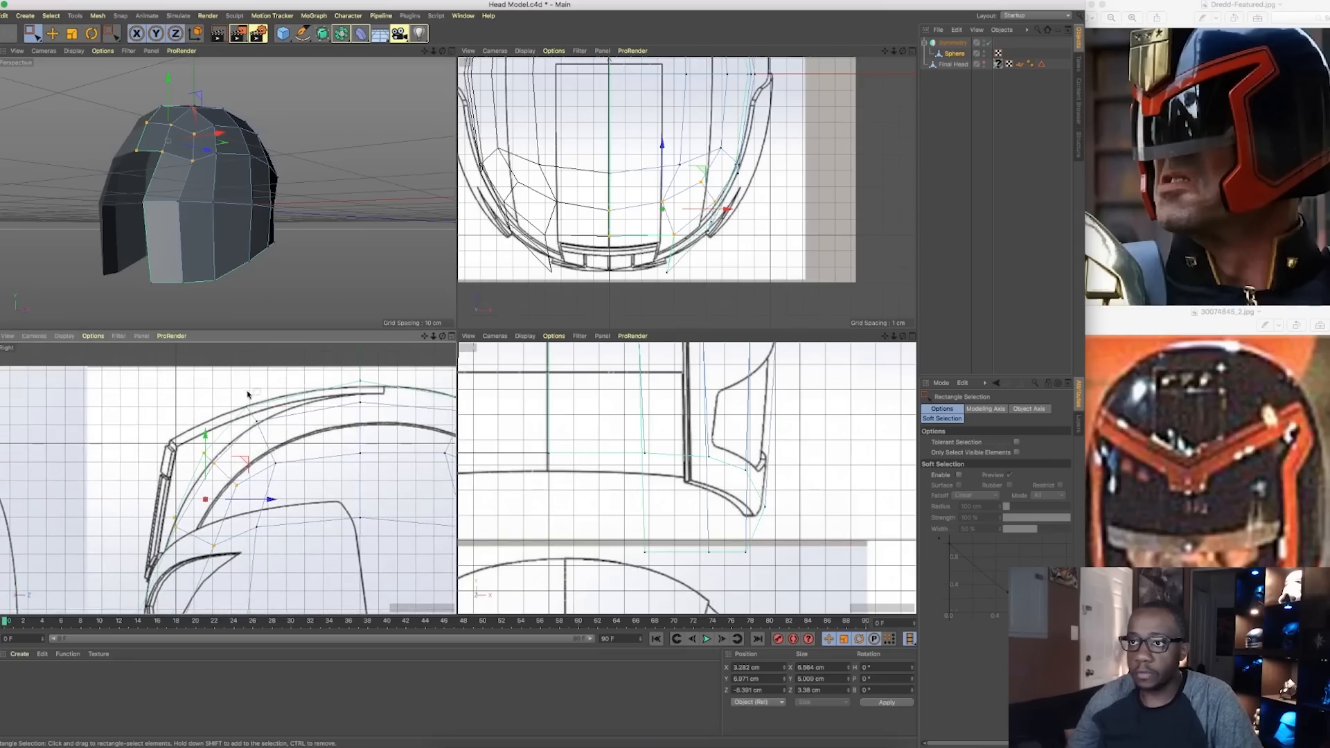
pyautogui.moveTo(243, 390); pyautogui.dragTo(352, 432)
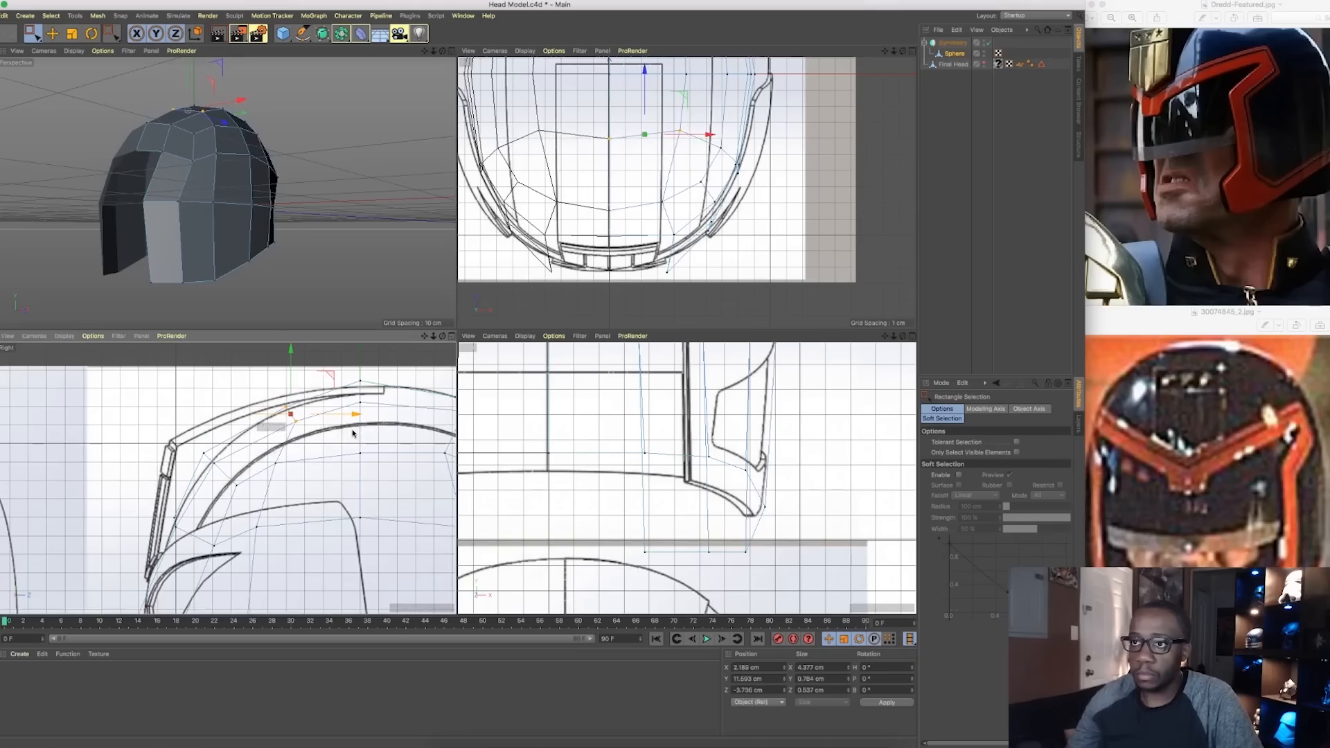
pyautogui.moveTo(196, 445); pyautogui.dragTo(278, 468)
pyautogui.keyDown('alt'); pyautogui.moveTo(329, 414); pyautogui.dragTo(281, 440, button='middle'); pyautogui.keyUp('alt')
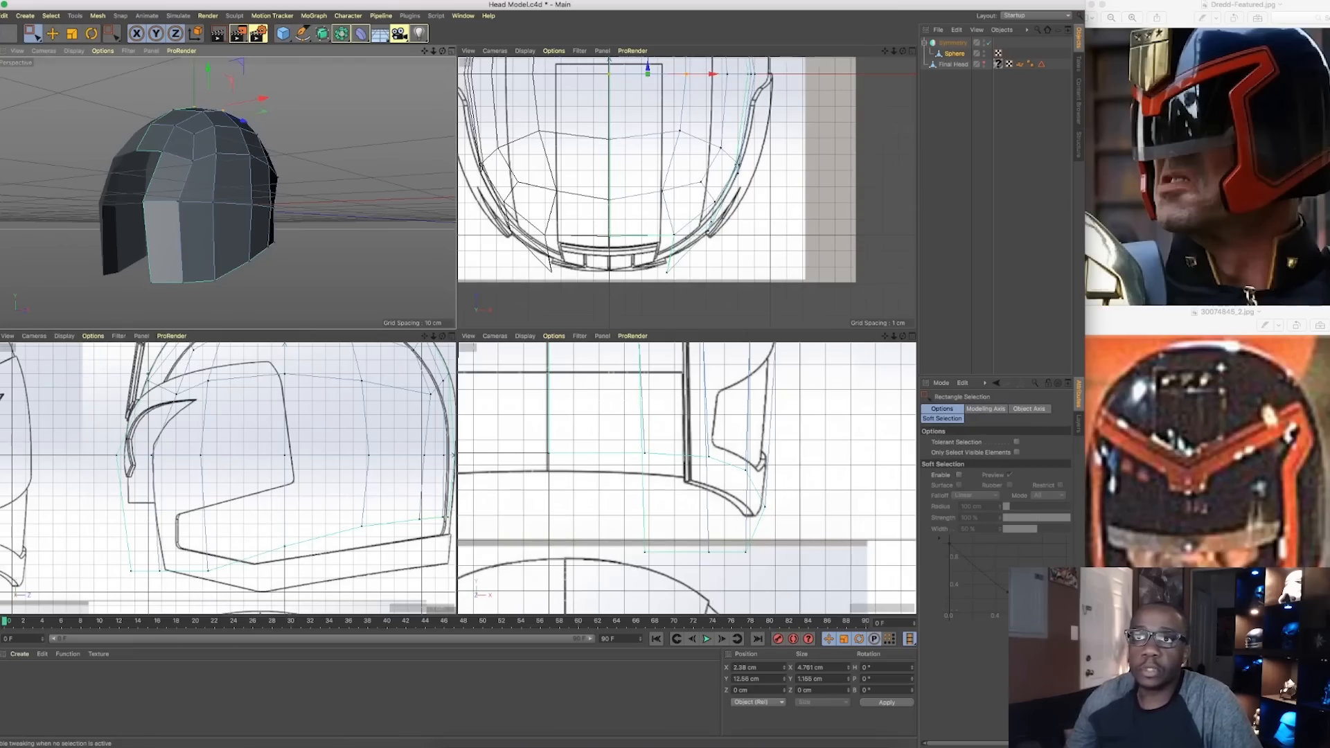
# Add horizontal edge loops around the lower half of the shell with Loop/Path Cut
pyautogui.press('k')
pyautogui.press('l')
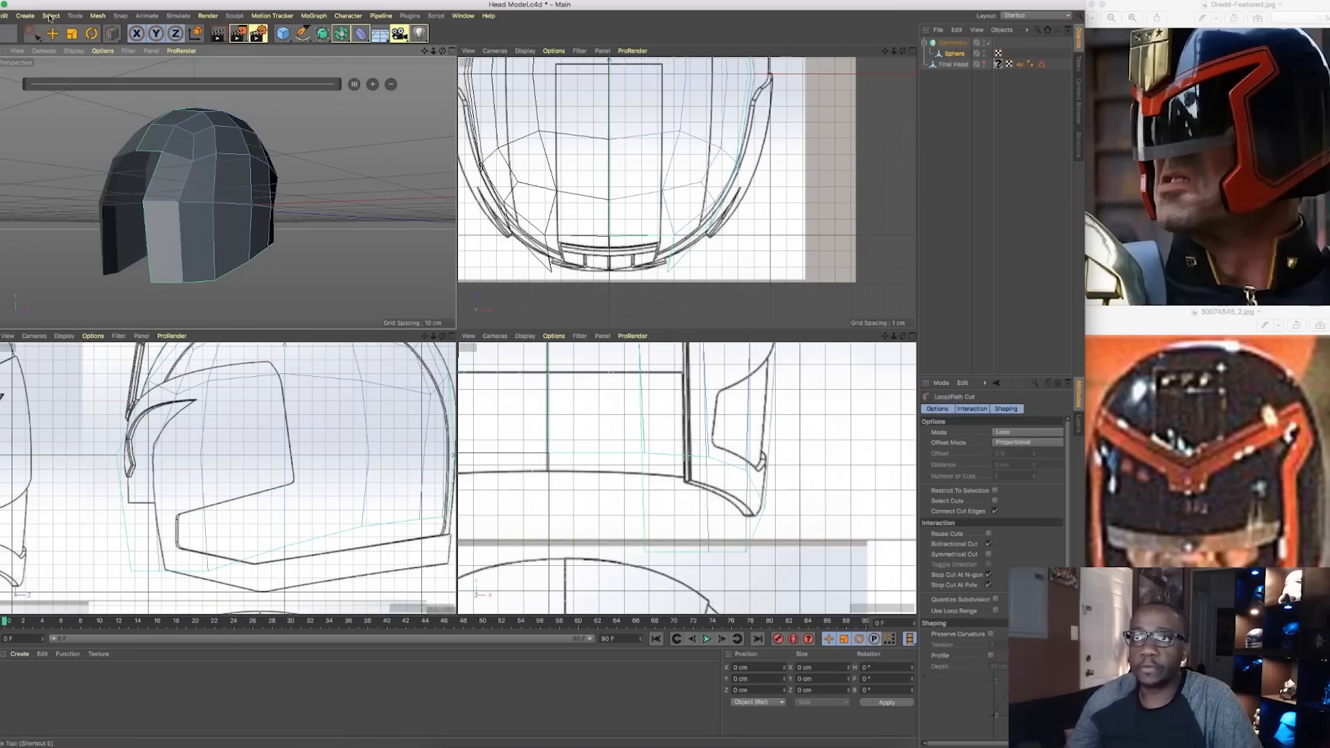
pyautogui.moveTo(31, 33); pyautogui.dragTo(49, 54)
# Select the front points along the face opening's upper edge and lower them in the front view toward the blueprint's center V
pyautogui.moveTo(104, 109); pyautogui.dragTo(84, 48)
pyautogui.click(166, 177)
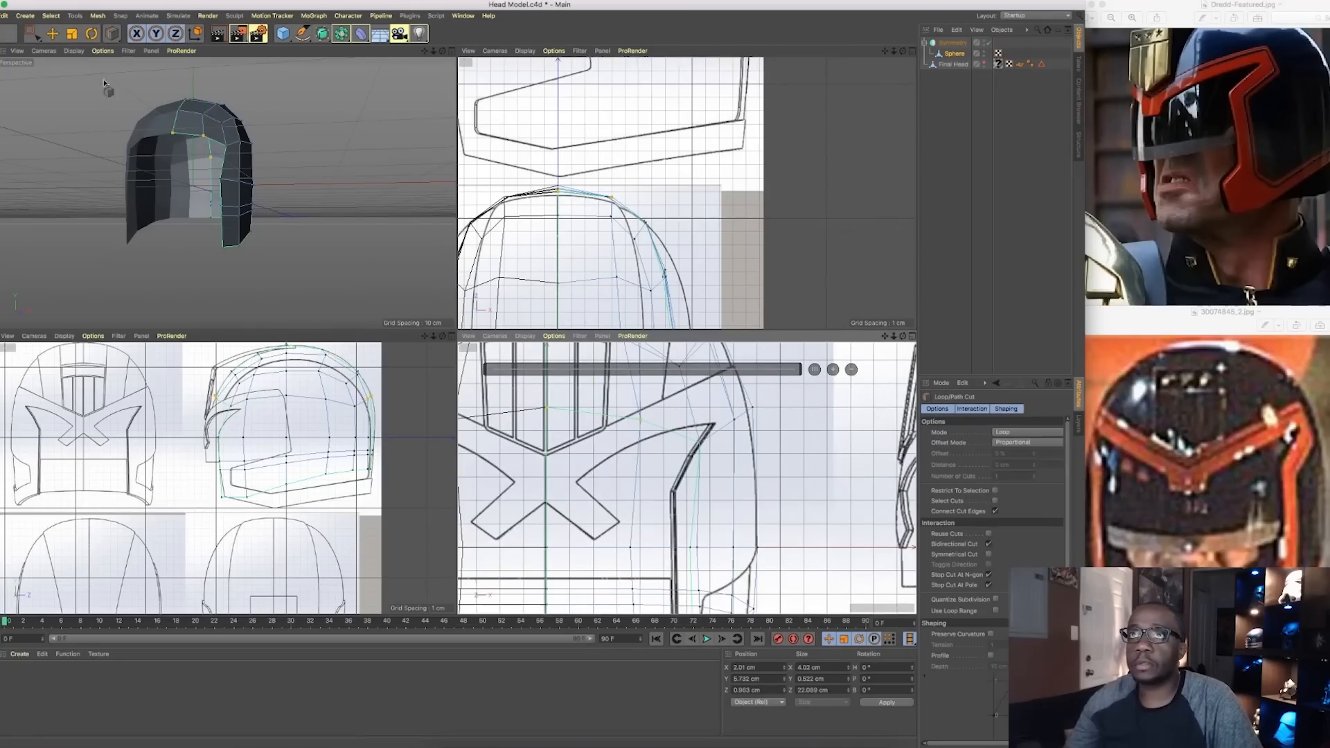
pyautogui.moveTo(31, 32); pyautogui.dragTo(49, 54)
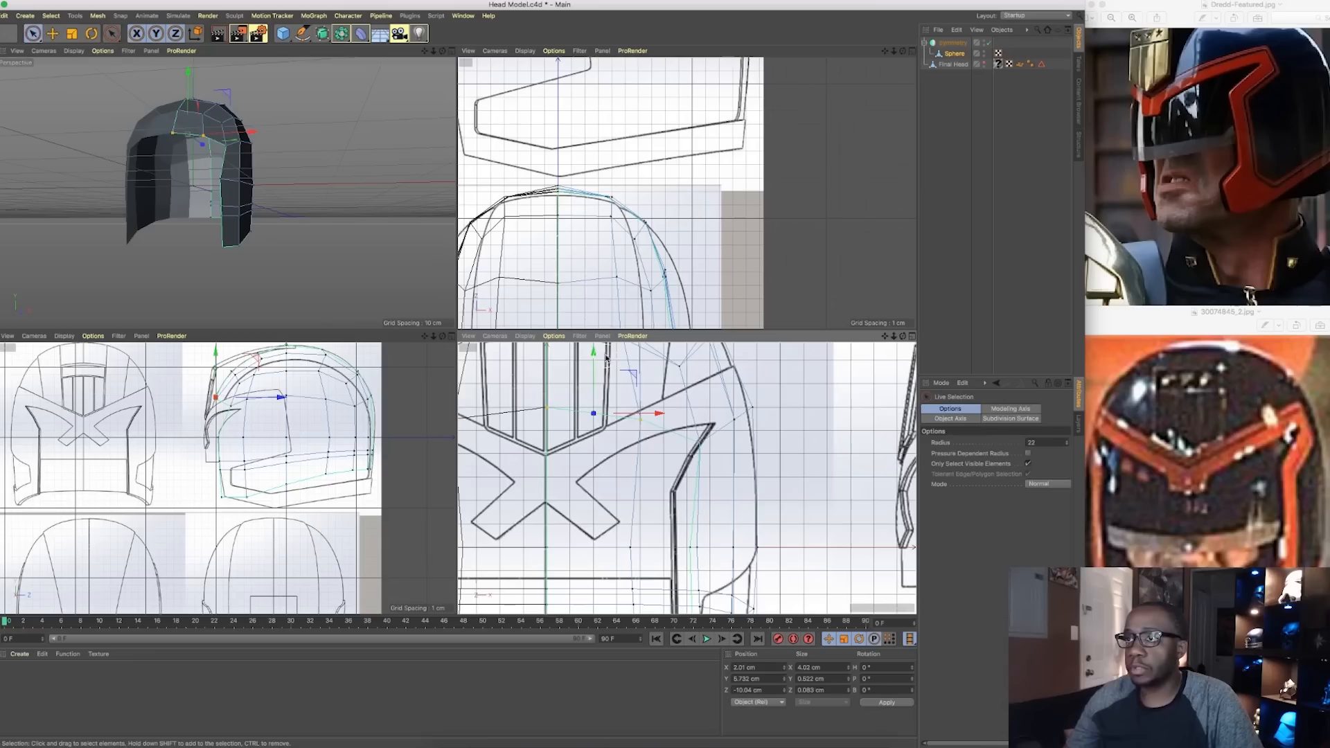
pyautogui.moveTo(598, 351); pyautogui.dragTo(593, 394)
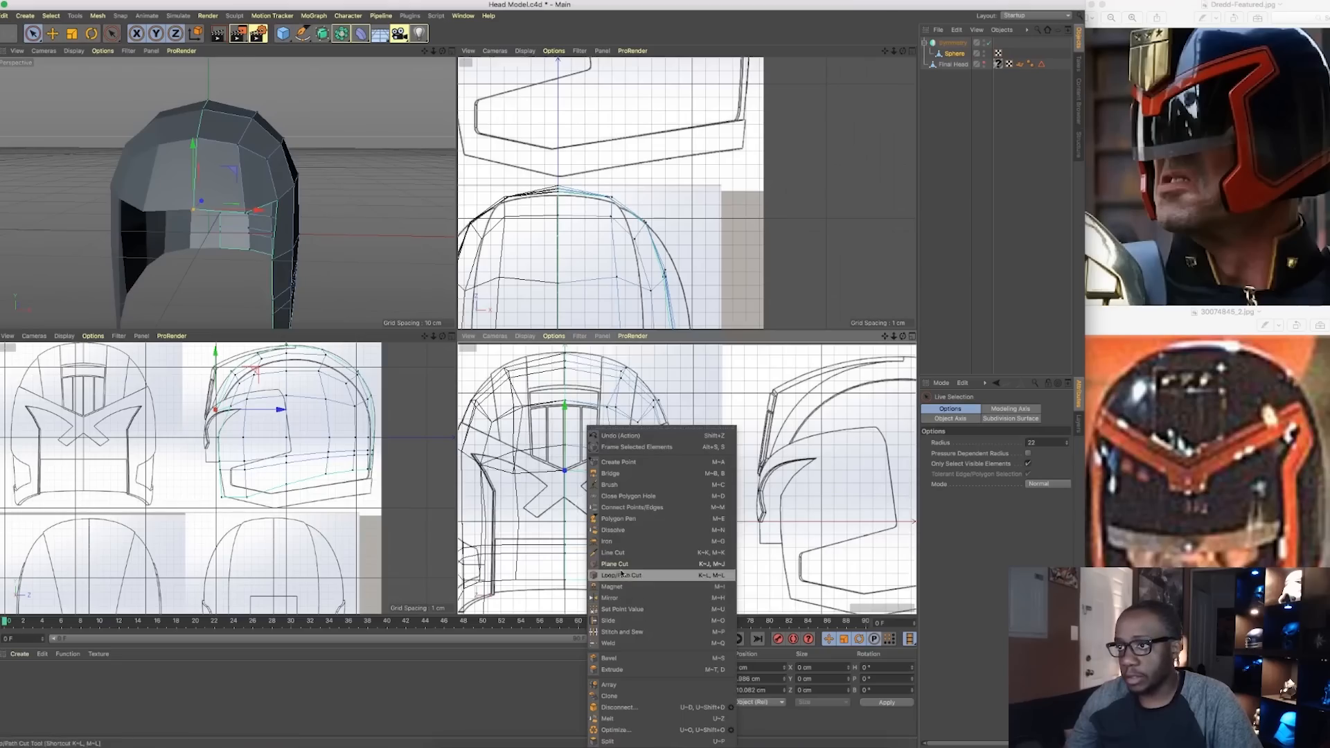
# Cut a vertical edge loop beside the helmet's centerline and set the Live Selection radius to 1
pyautogui.click(617, 575)
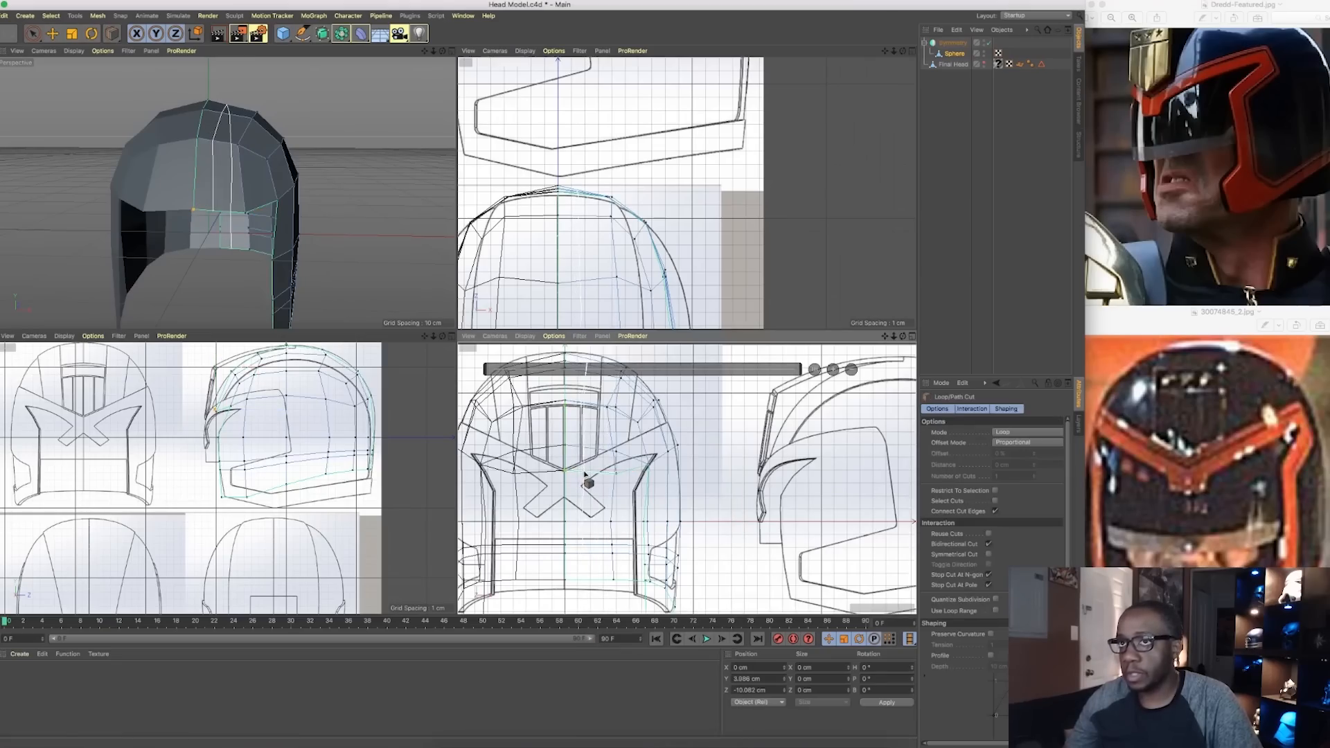
pyautogui.press('space')
pyautogui.scroll(3, 590, 477)
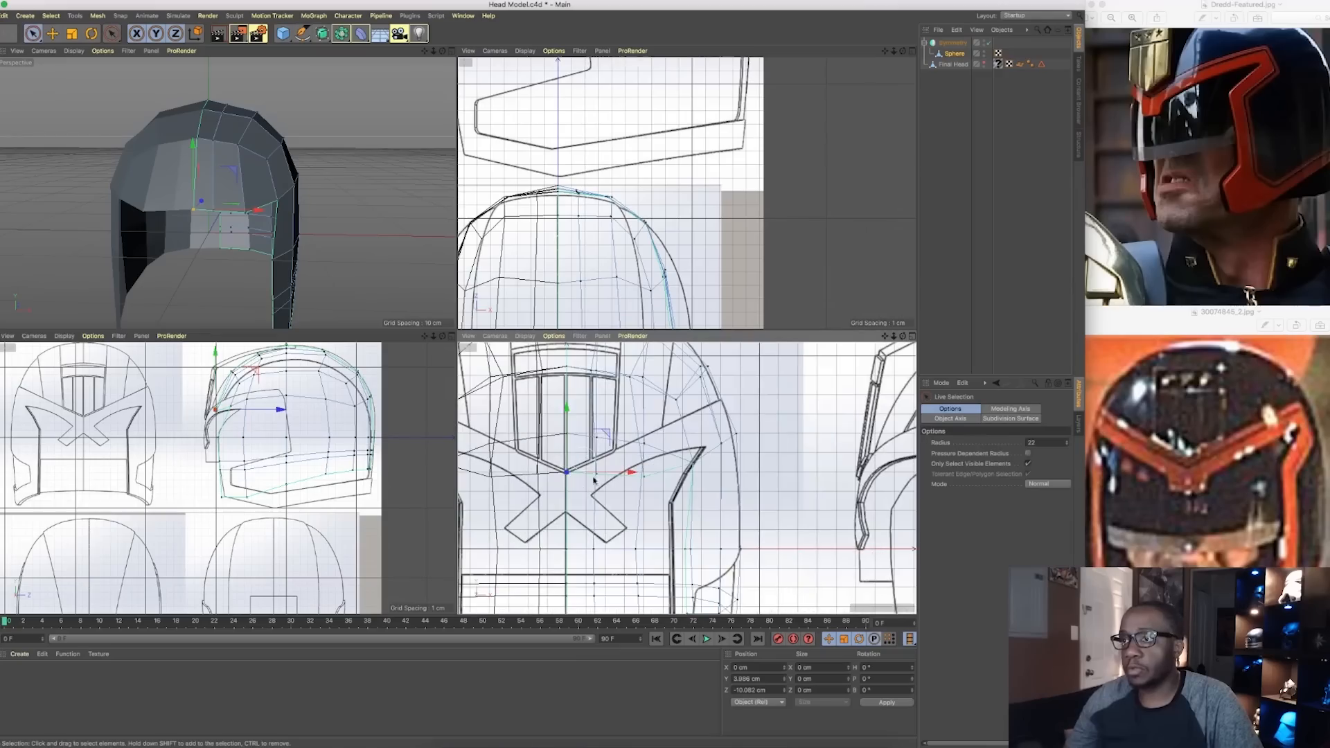
pyautogui.scroll(2, 575, 510)
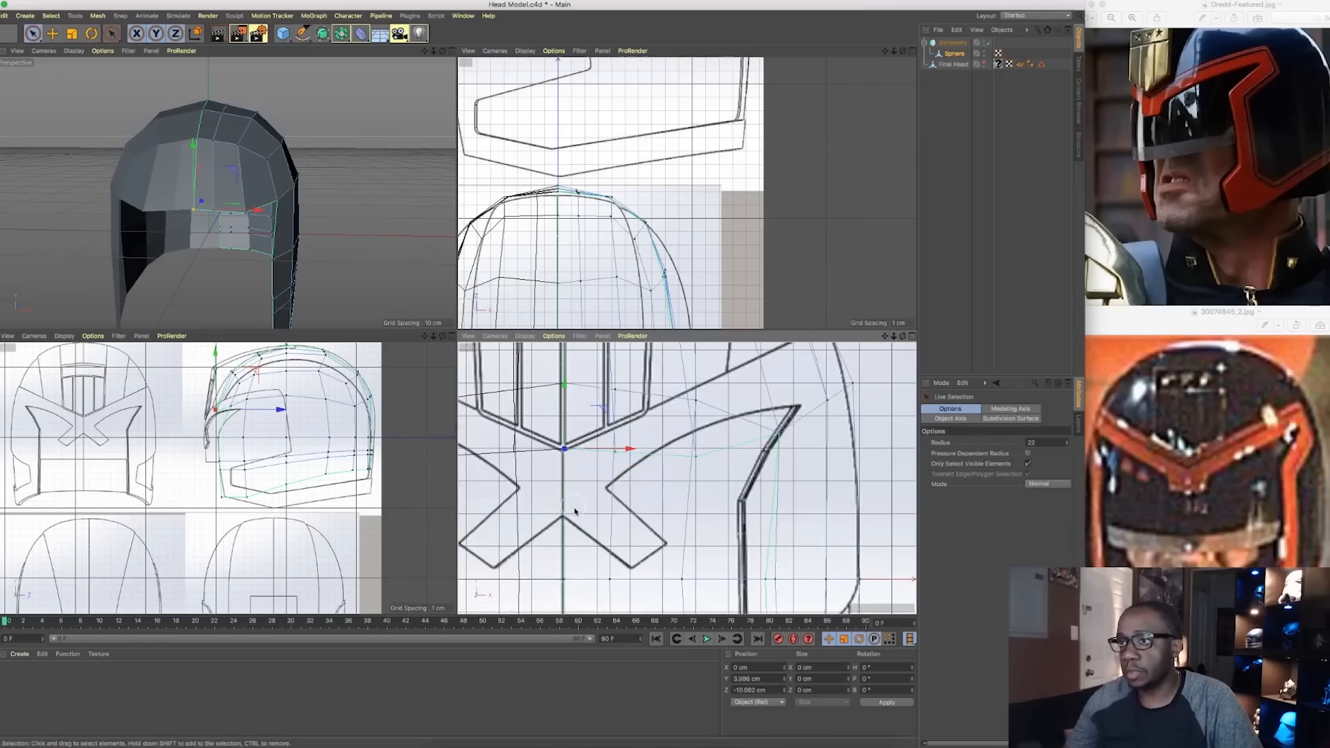
pyautogui.scroll(2, 558, 518)
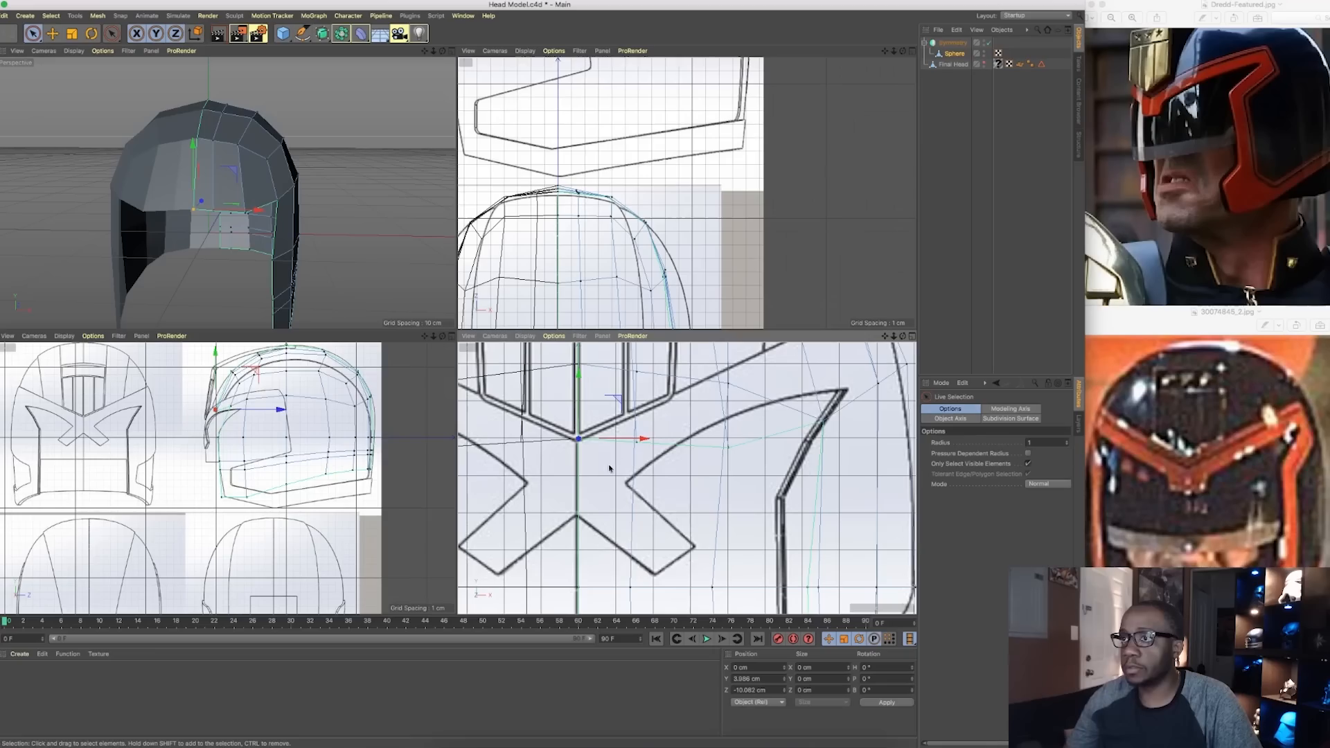
# Move the brow edge points near the center down in the front view to shape the pointed nose guard
pyautogui.click(1, 182)
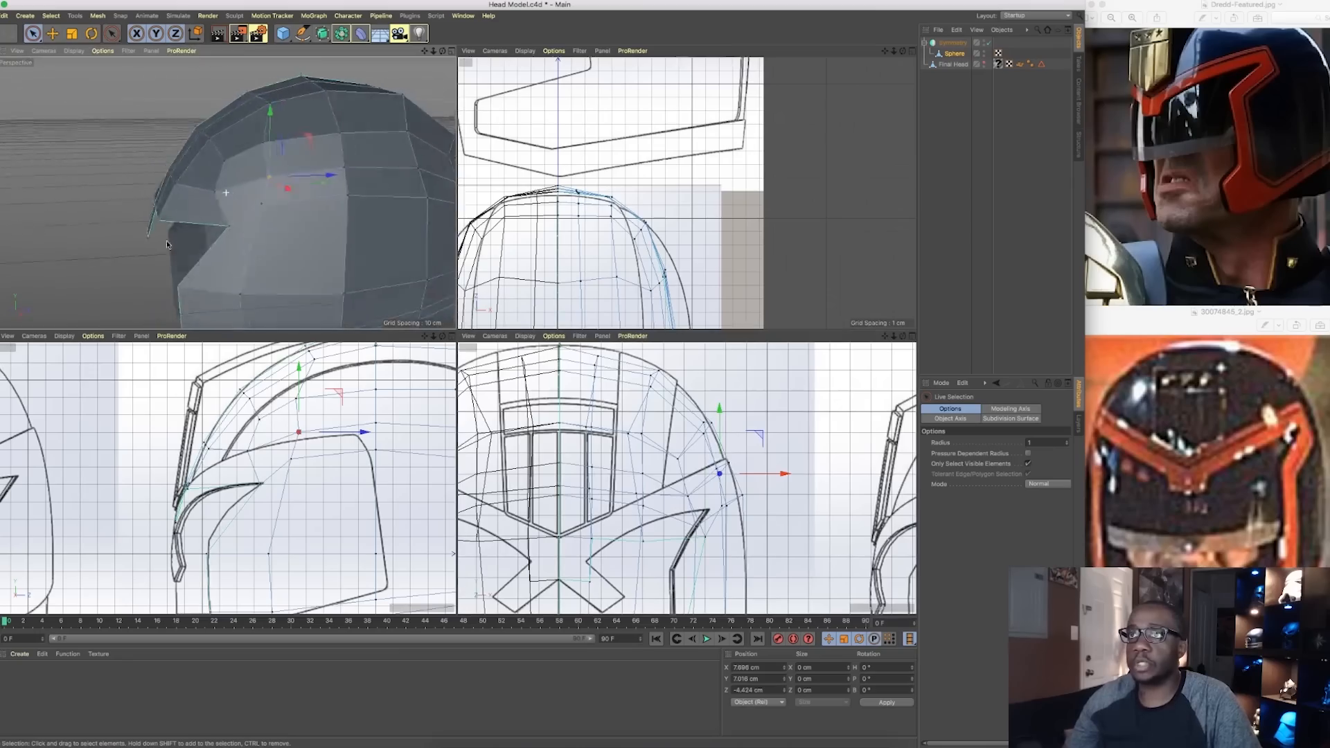
pyautogui.keyDown('alt'); pyautogui.moveTo(167, 244); pyautogui.dragTo(304, 271); pyautogui.keyUp('alt')
pyautogui.click(238, 245)
pyautogui.scroll(-3, 236, 242)
pyautogui.keyDown('alt'); pyautogui.moveTo(223, 281); pyautogui.dragTo(261, 133); pyautogui.keyUp('alt')
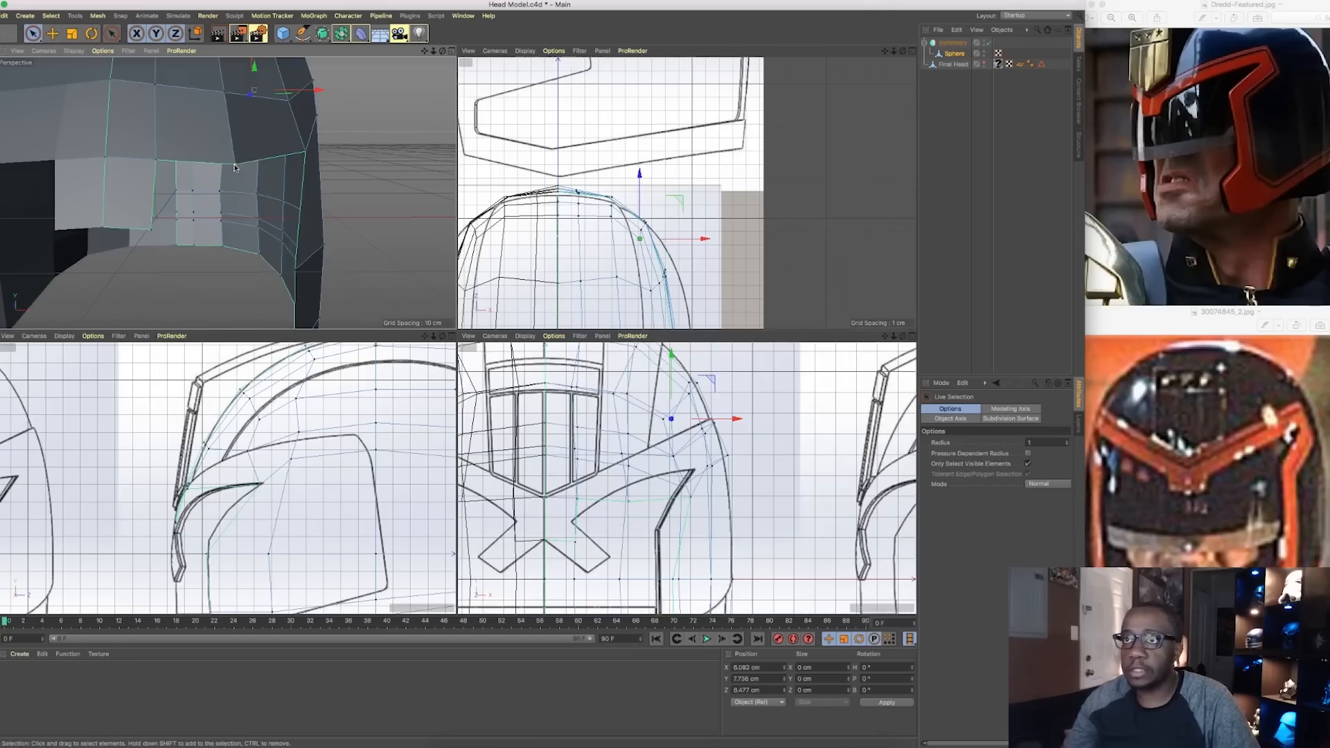
pyautogui.click(234, 165)
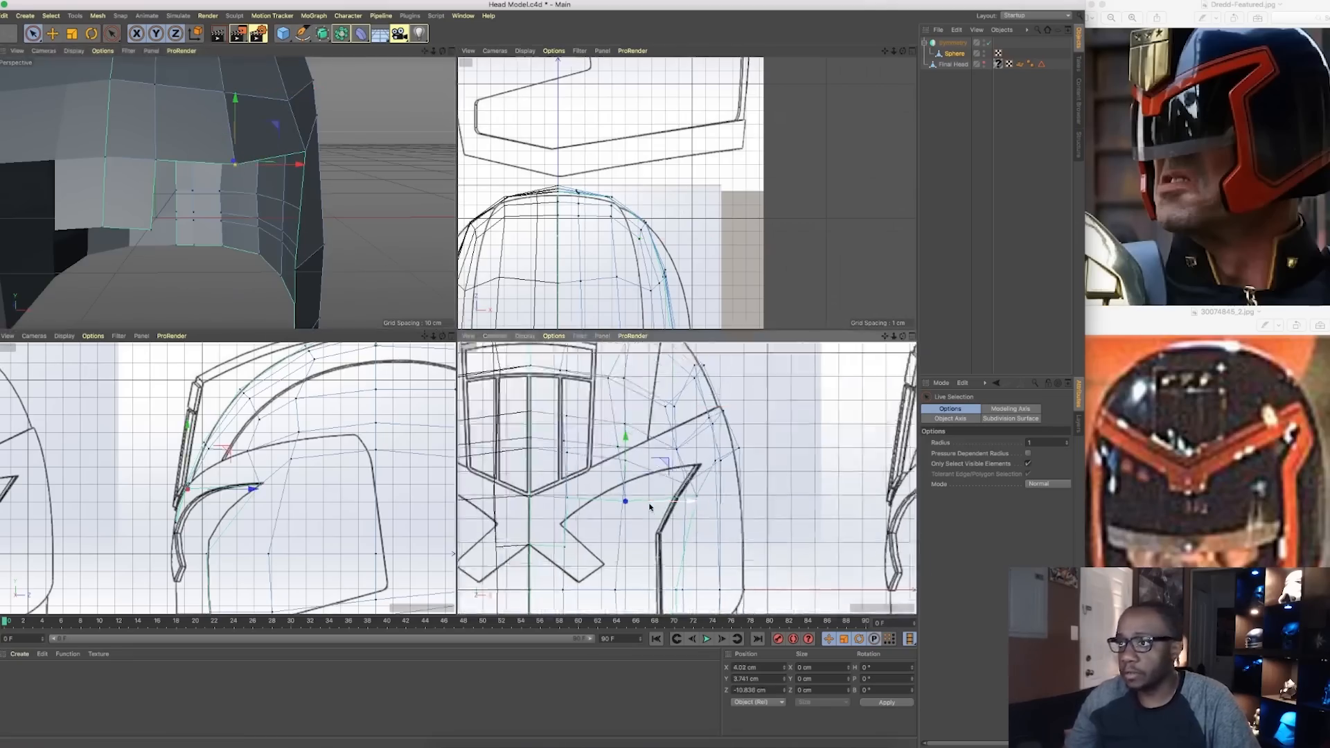
pyautogui.scroll(3, 650, 508)
pyautogui.click(540, 494)
pyautogui.keyDown('alt'); pyautogui.moveTo(536, 521); pyautogui.dragTo(564, 504, button='middle'); pyautogui.keyUp('alt')
pyautogui.moveTo(569, 431); pyautogui.dragTo(569, 463)
pyautogui.moveTo(632, 511); pyautogui.dragTo(521, 537)
pyautogui.moveTo(546, 480); pyautogui.dragTo(545, 505)
# Raise the outer brow edge points onto the blueprint's curved eye opening and shift the brow point backward in the side view
pyautogui.click(645, 481)
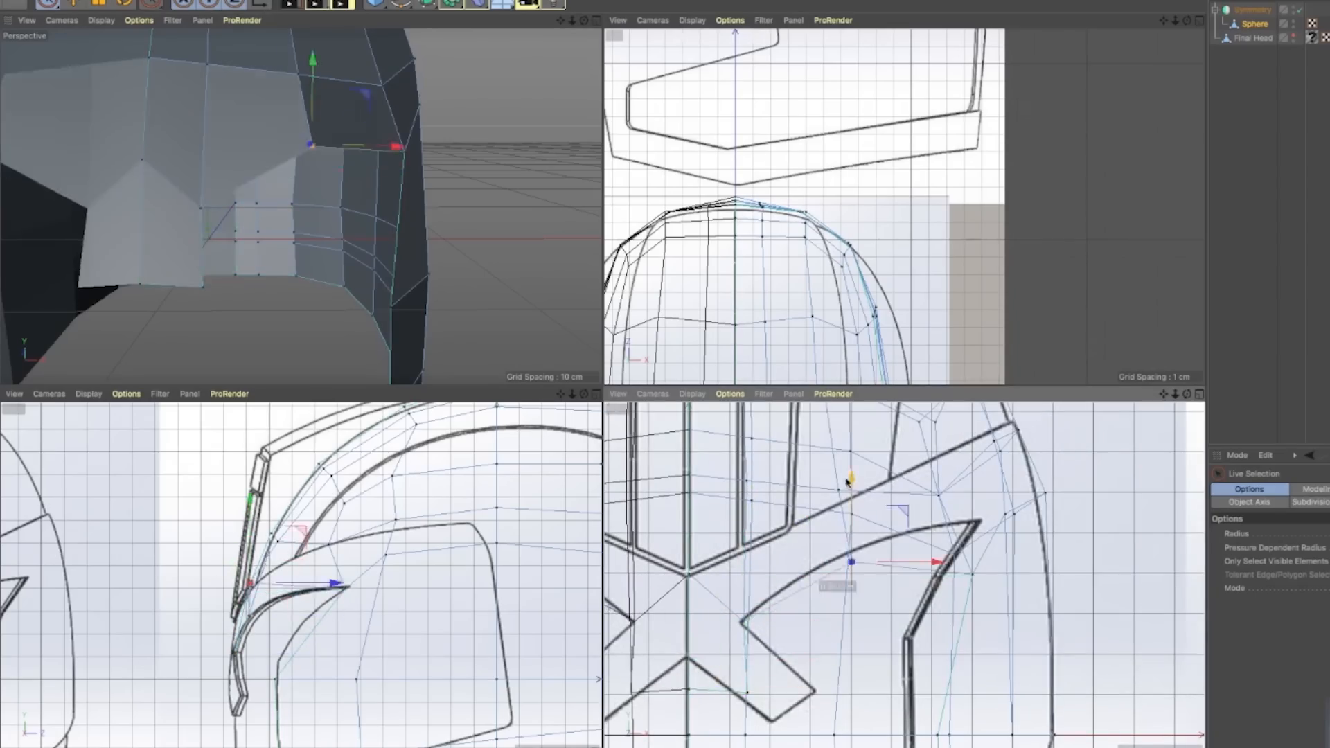
pyautogui.moveTo(854, 509); pyautogui.dragTo(853, 472)
pyautogui.moveTo(973, 575); pyautogui.dragTo(977, 522)
pyautogui.keyDown('alt'); pyautogui.moveTo(360, 214); pyautogui.dragTo(229, 211); pyautogui.keyUp('alt')
pyautogui.click(262, 169)
pyautogui.scroll(2, 390, 717)
pyautogui.moveTo(282, 534); pyautogui.dragTo(312, 534)
pyautogui.keyDown('alt'); pyautogui.moveTo(291, 263); pyautogui.dragTo(412, 263); pyautogui.keyUp('alt')
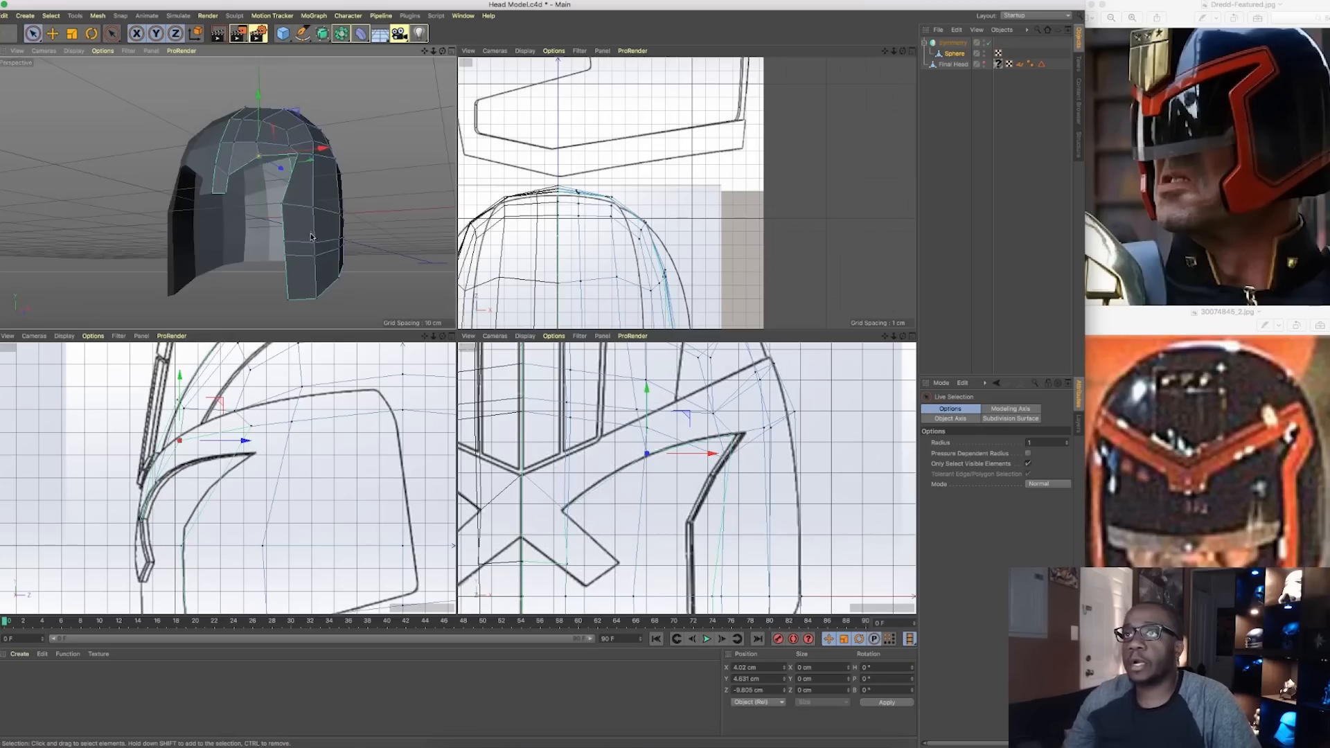
# Straighten the cheek guard's front edge points into a vertical line and select its two middle points
pyautogui.keyDown('alt'); pyautogui.moveTo(311, 237); pyautogui.dragTo(267, 256); pyautogui.keyUp('alt')
pyautogui.keyDown('alt'); pyautogui.moveTo(267, 257); pyautogui.dragTo(616, 166, button='right'); pyautogui.keyUp('alt')
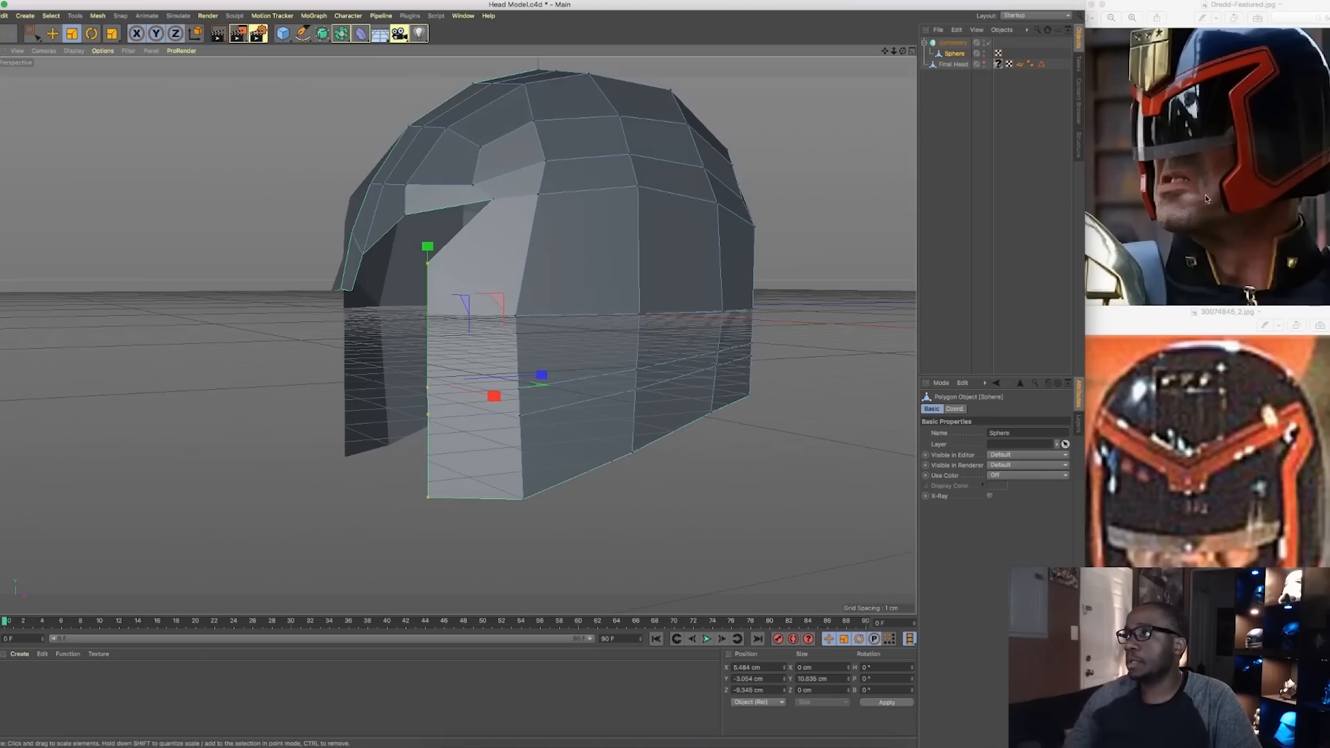
pyautogui.keyDown('alt'); pyautogui.moveTo(554, 299); pyautogui.dragTo(499, 323); pyautogui.keyUp('alt')
pyautogui.keyDown('alt'); pyautogui.moveTo(451, 390); pyautogui.dragTo(493, 201); pyautogui.keyUp('alt')
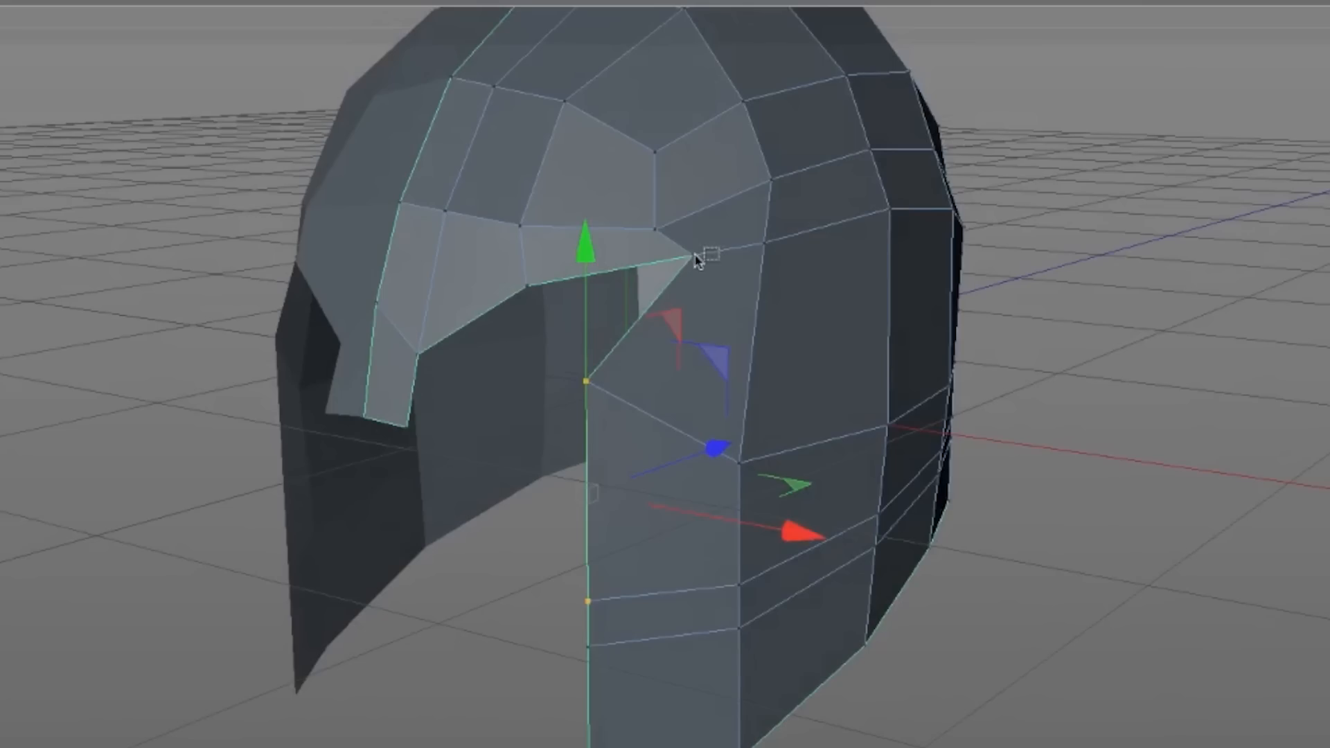
# Slide the eye opening's rear corner point slightly backward along its edge
pyautogui.press('t')
pyautogui.click(693, 254)
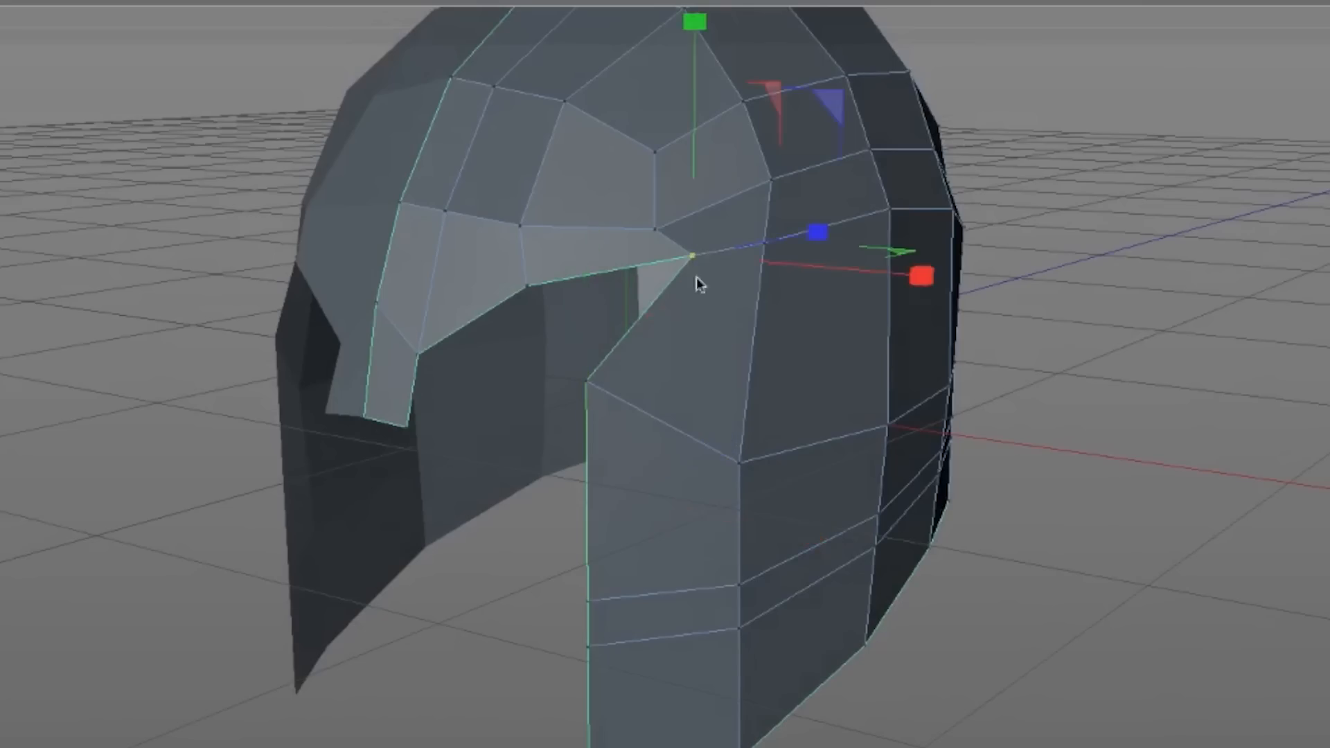
pyautogui.keyDown('alt'); pyautogui.moveTo(736, 348); pyautogui.dragTo(594, 423); pyautogui.keyUp('alt')
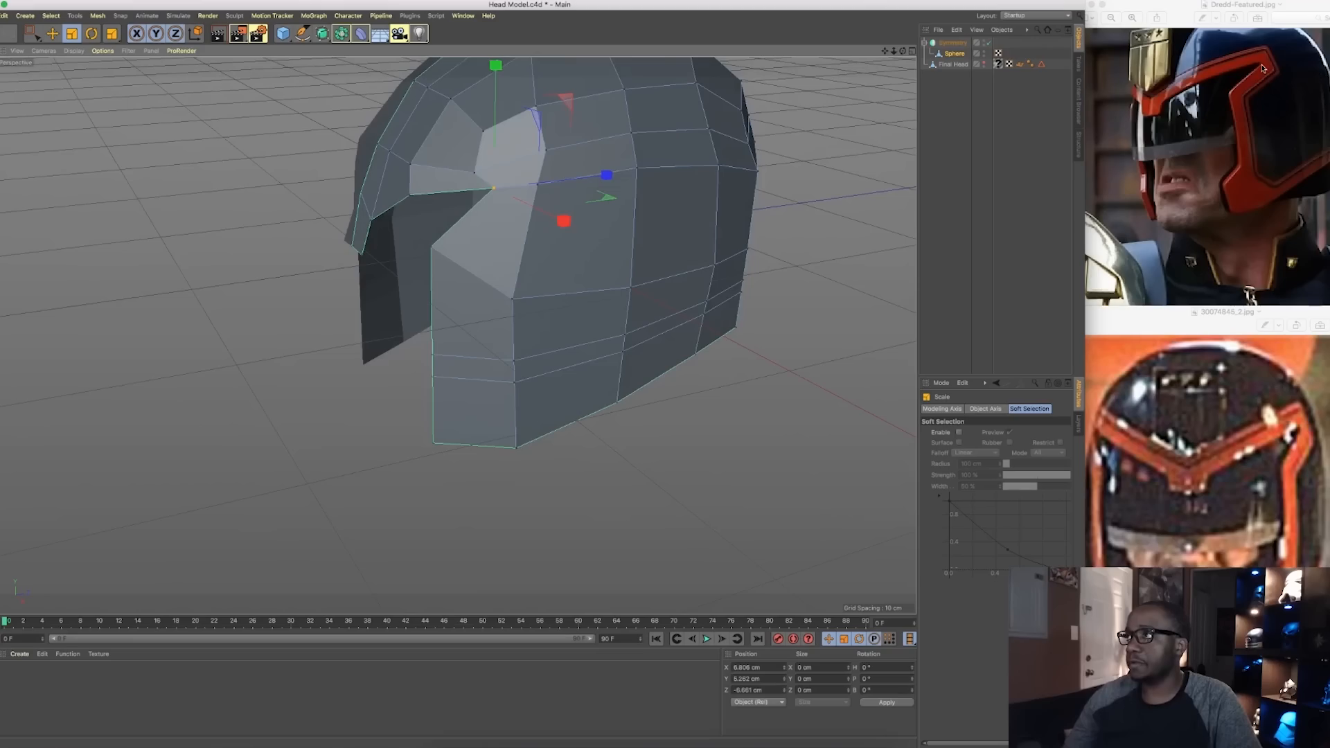
pyautogui.rightClick(539, 286)
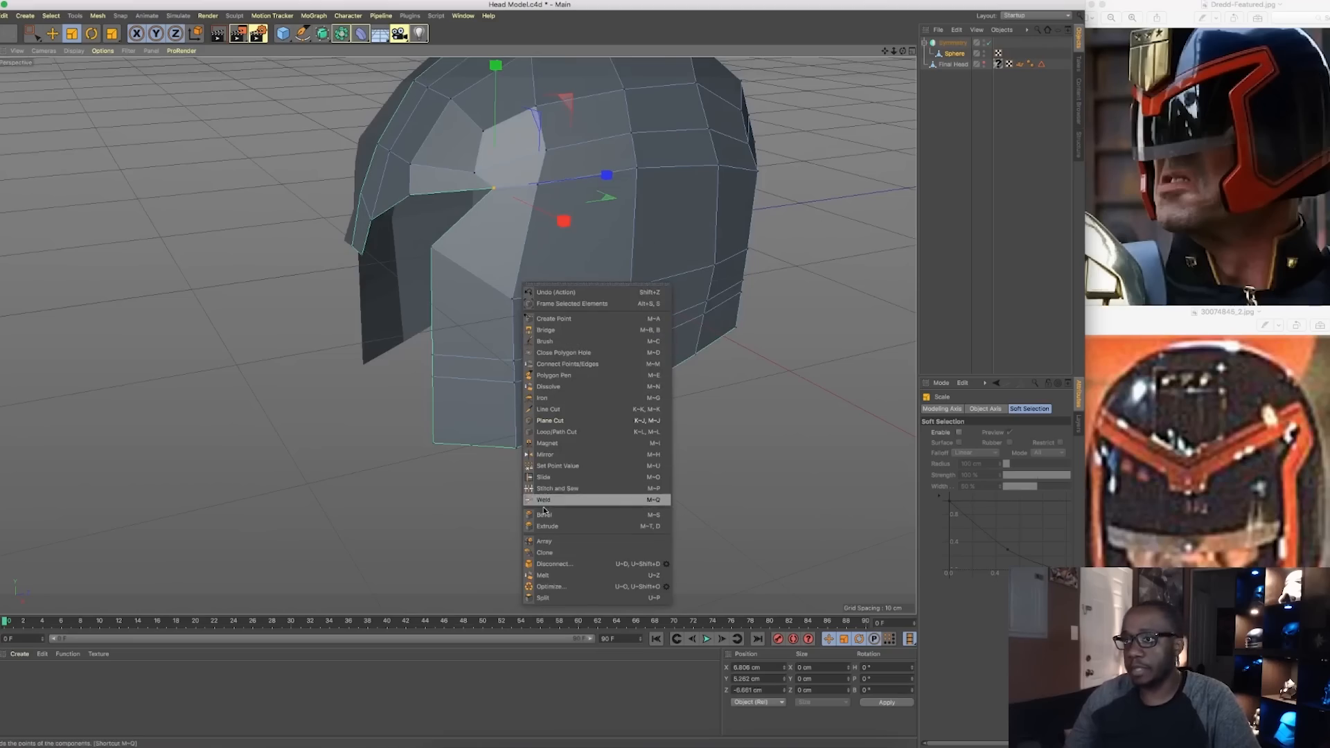
pyautogui.click(545, 478)
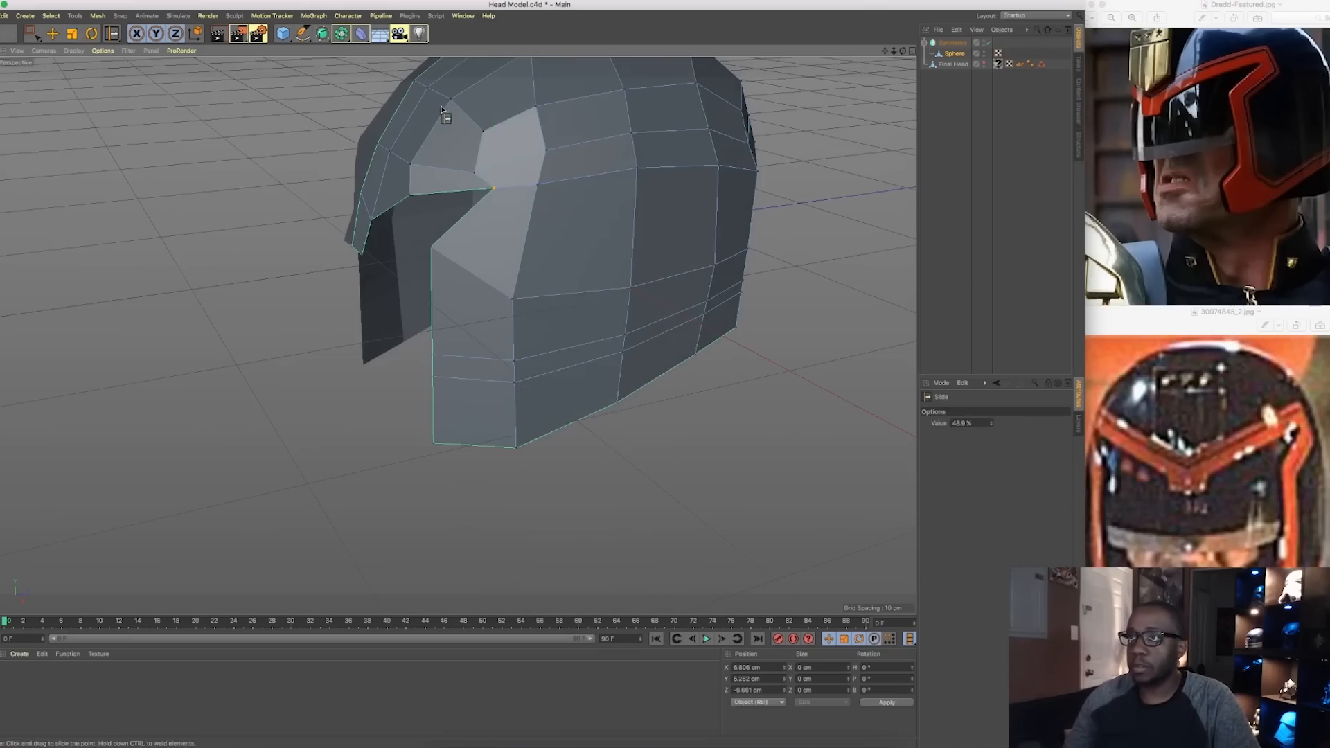
pyautogui.moveTo(509, 188); pyautogui.dragTo(517, 187)
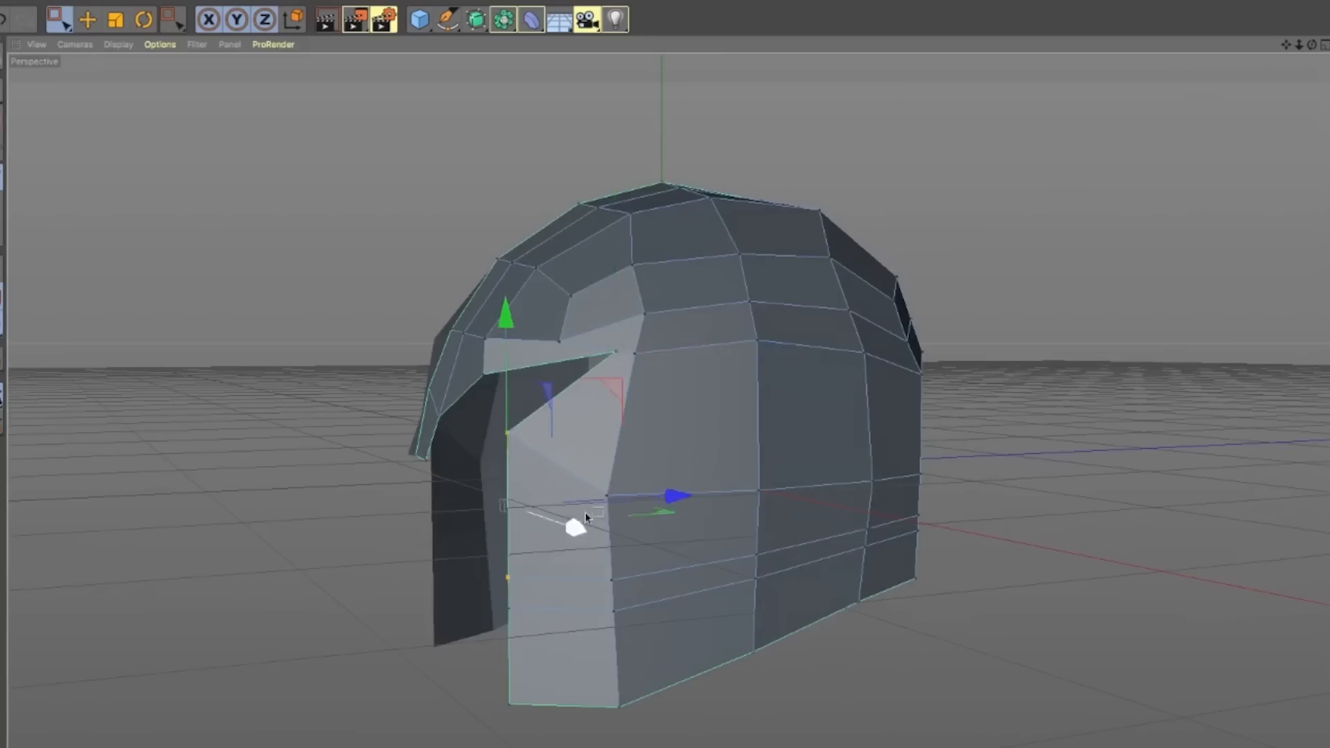
# Move the two middle points of the cheek guard's front edge outward along X by about 1.2 cm
pyautogui.keyDown('alt'); pyautogui.moveTo(577, 526); pyautogui.dragTo(715, 472); pyautogui.keyUp('alt')
pyautogui.keyDown('alt'); pyautogui.moveTo(716, 472); pyautogui.dragTo(683, 526); pyautogui.keyUp('alt')
pyautogui.click(672, 539)
pyautogui.moveTo(839, 487); pyautogui.dragTo(870, 496)
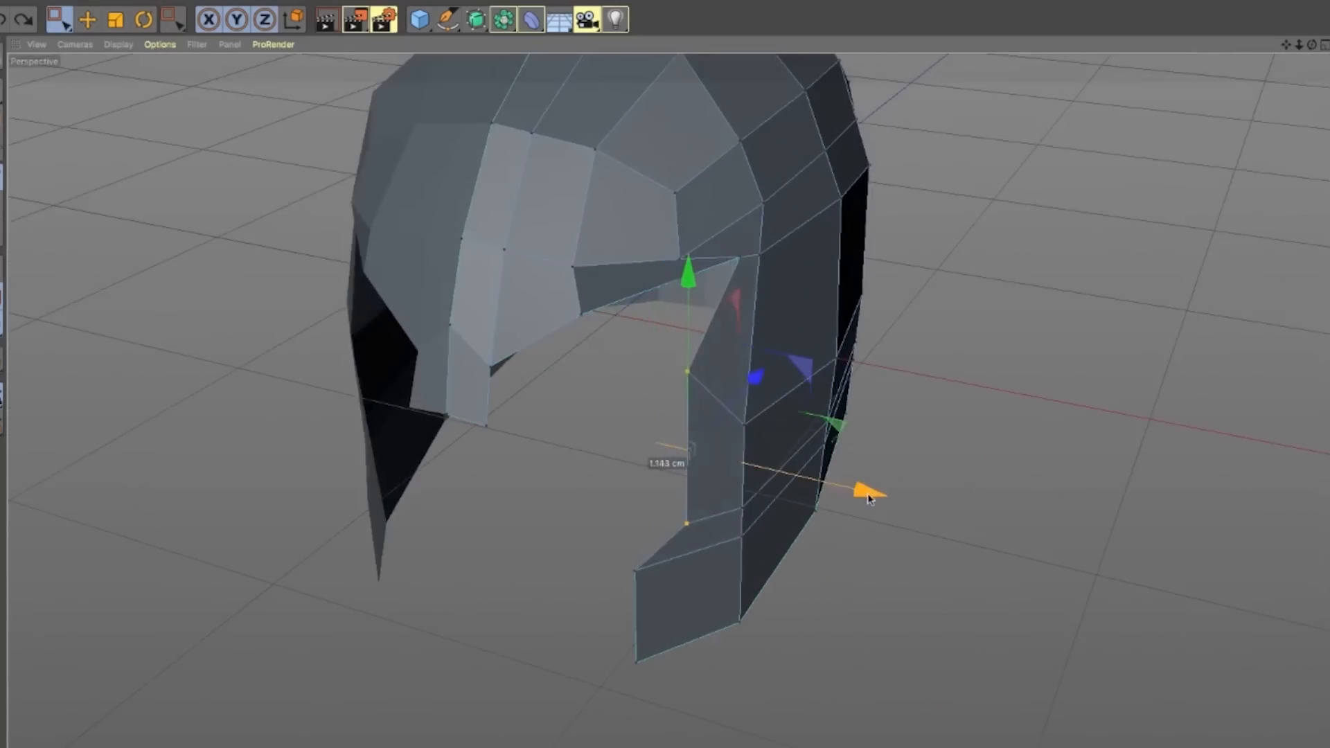
pyautogui.keyDown('alt'); pyautogui.moveTo(707, 535); pyautogui.dragTo(556, 452); pyautogui.keyUp('alt')
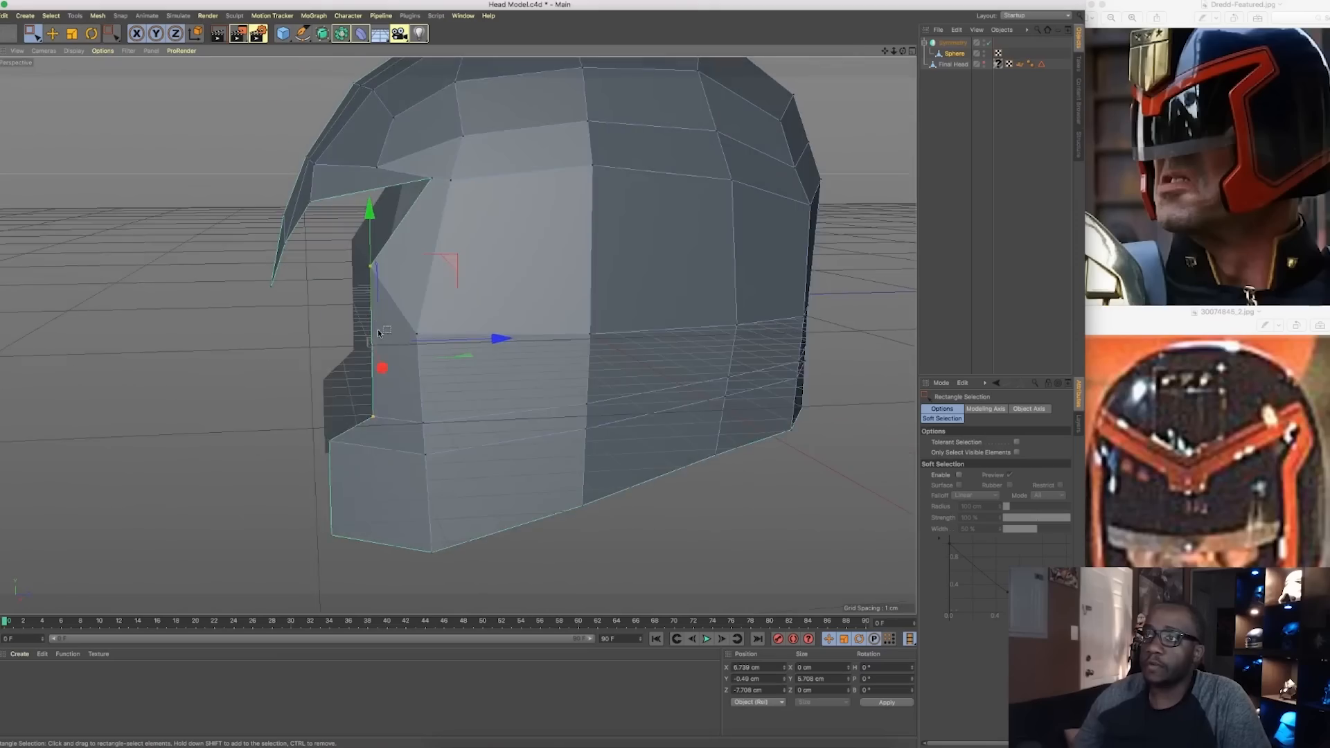
# Adjust the points around the cheek guard's lower notch to refine its outline
pyautogui.keyDown('alt'); pyautogui.moveTo(378, 333); pyautogui.dragTo(450, 285); pyautogui.keyUp('alt')
pyautogui.scroll(3, 426, 263)
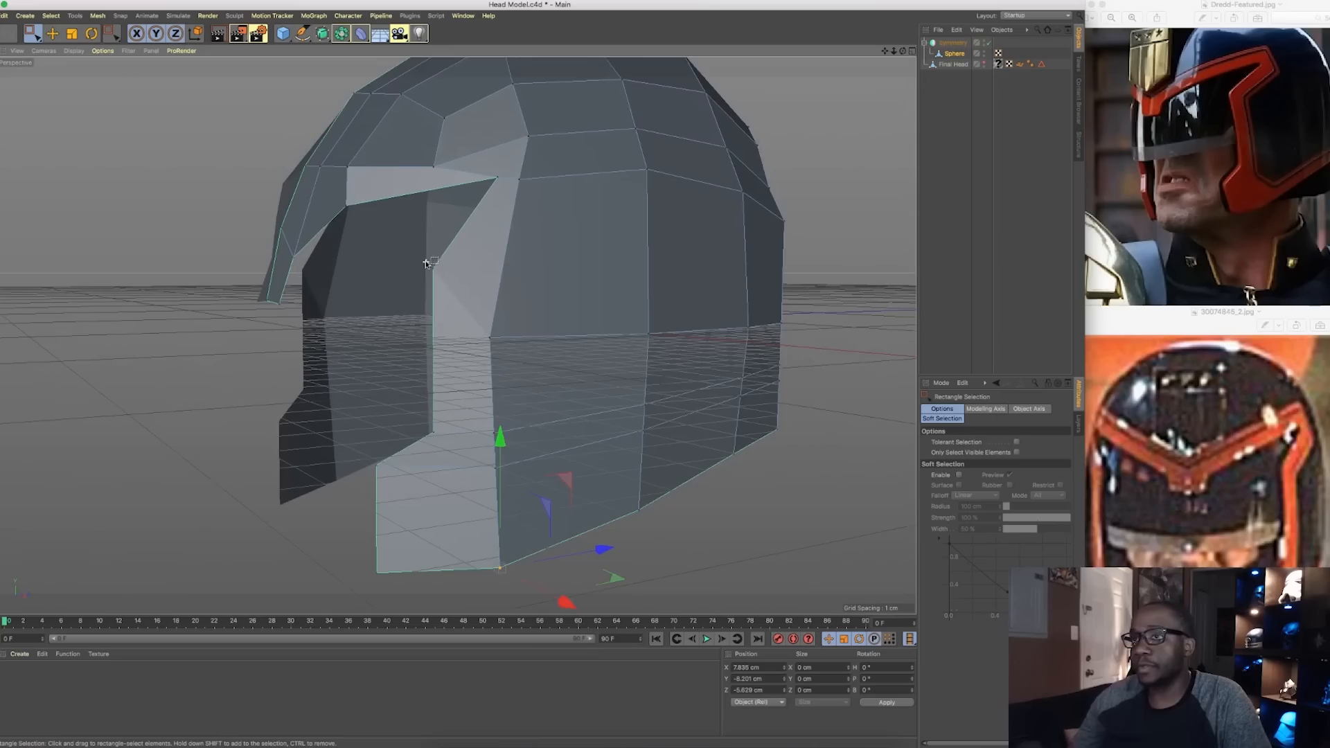
pyautogui.moveTo(436, 443); pyautogui.dragTo(419, 450)
pyautogui.moveTo(558, 350); pyautogui.dragTo(536, 434)
pyautogui.keyDown('alt'); pyautogui.moveTo(446, 379); pyautogui.dragTo(366, 411); pyautogui.keyUp('alt')
# Refine the cheek guard's upper front point and lower the eye opening's rear corner point slightly
pyautogui.click(395, 303)
pyautogui.keyDown('alt'); pyautogui.moveTo(398, 306); pyautogui.dragTo(454, 335, button='right'); pyautogui.keyUp('alt')
pyautogui.moveTo(255, 167)
pyautogui.keyDown('alt'); pyautogui.mouseDown(button='right')
pyautogui.moveTo(246, 143)
pyautogui.moveTo(255, 167)
pyautogui.mouseUp(button='right'); pyautogui.keyUp('alt')
pyautogui.keyDown('alt'); pyautogui.moveTo(256, 167); pyautogui.dragTo(315, 215); pyautogui.keyUp('alt')
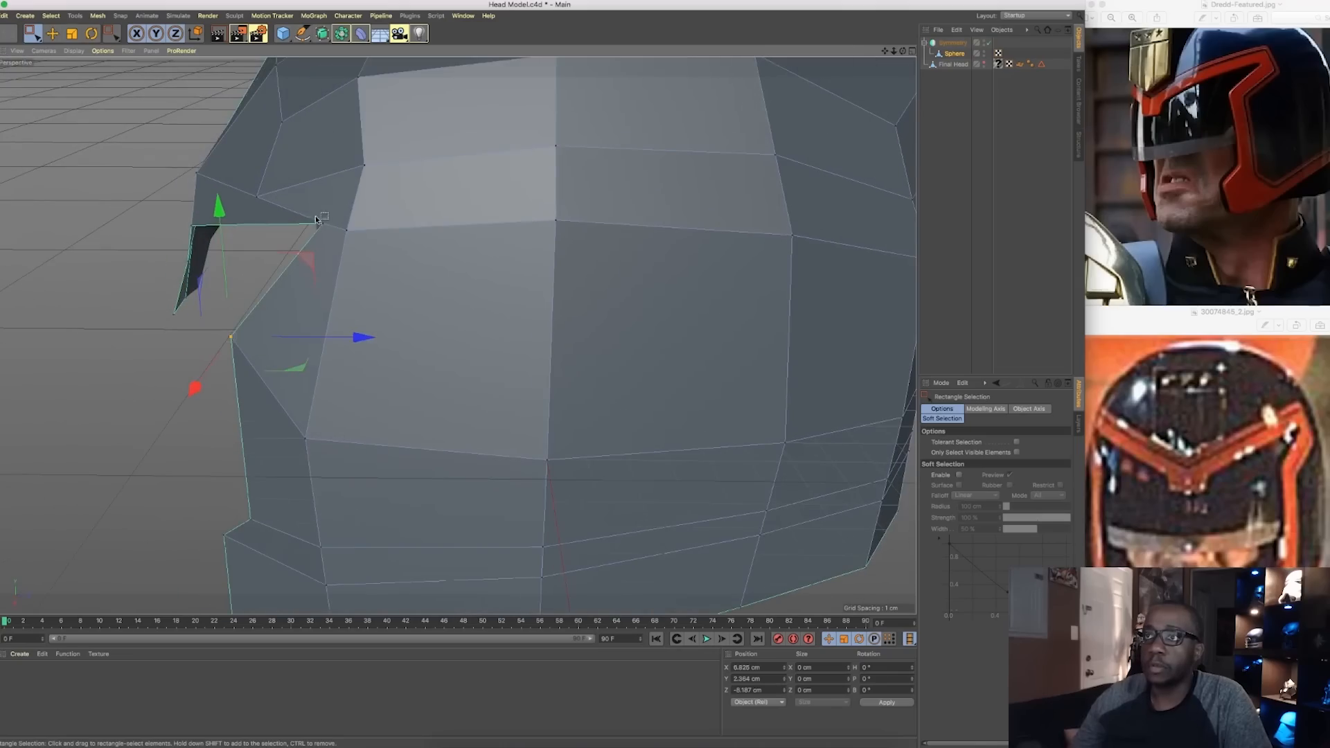
pyautogui.click(323, 223)
pyautogui.moveTo(321, 118); pyautogui.dragTo(320, 124)
pyautogui.keyDown('alt'); pyautogui.moveTo(319, 213); pyautogui.dragTo(452, 229); pyautogui.keyUp('alt')
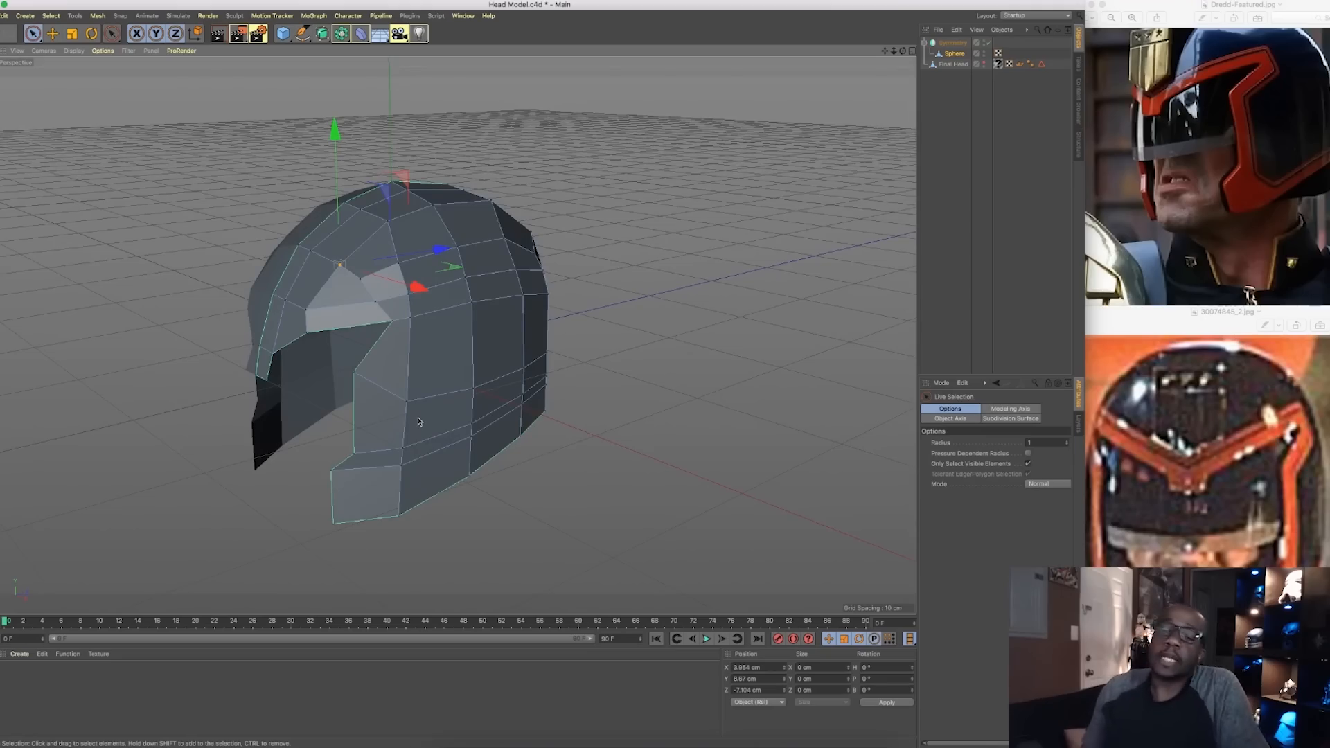
# Add a Subdivision Surface and nest the Symmetry object under it to smooth the helmet shell
pyautogui.keyDown('alt'); pyautogui.moveTo(512, 361); pyautogui.dragTo(580, 349); pyautogui.keyUp('alt')
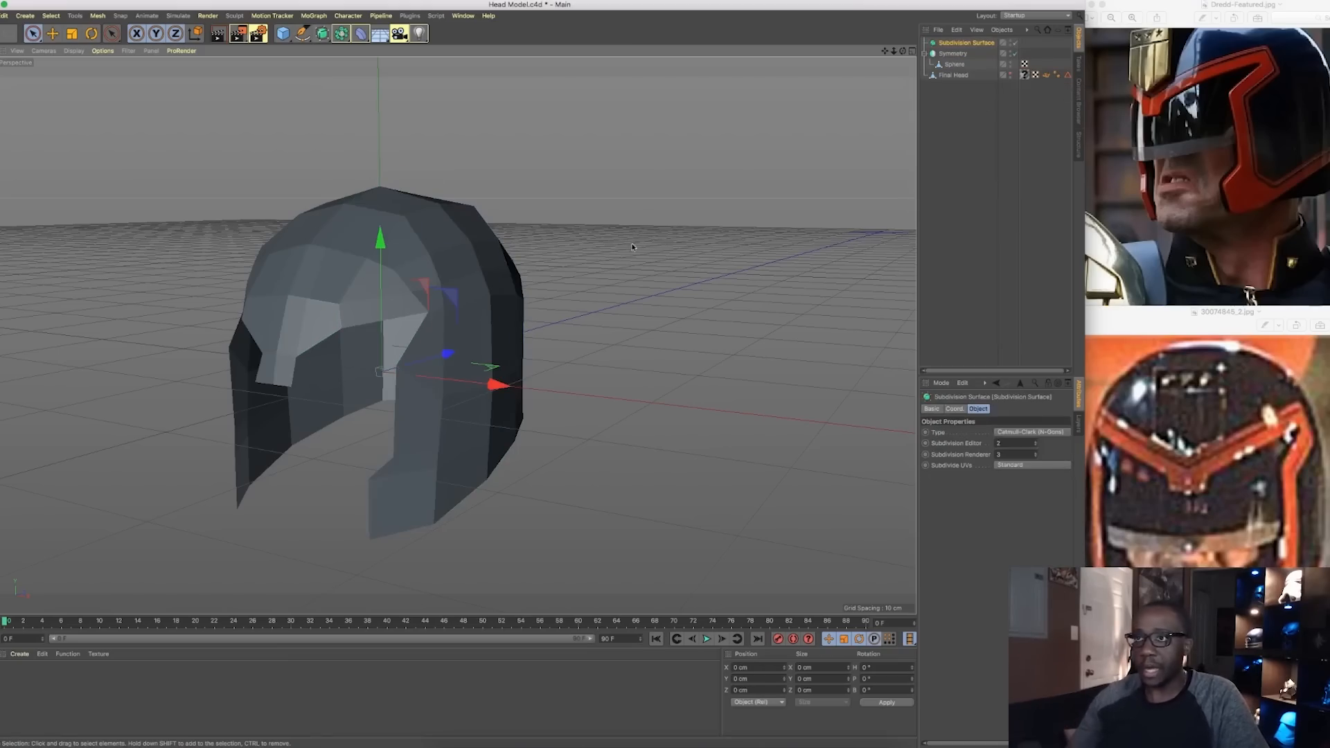
pyautogui.scroll(3, 386, 244)
pyautogui.keyDown('alt'); pyautogui.moveTo(386, 272); pyautogui.dragTo(355, 260); pyautogui.keyUp('alt')
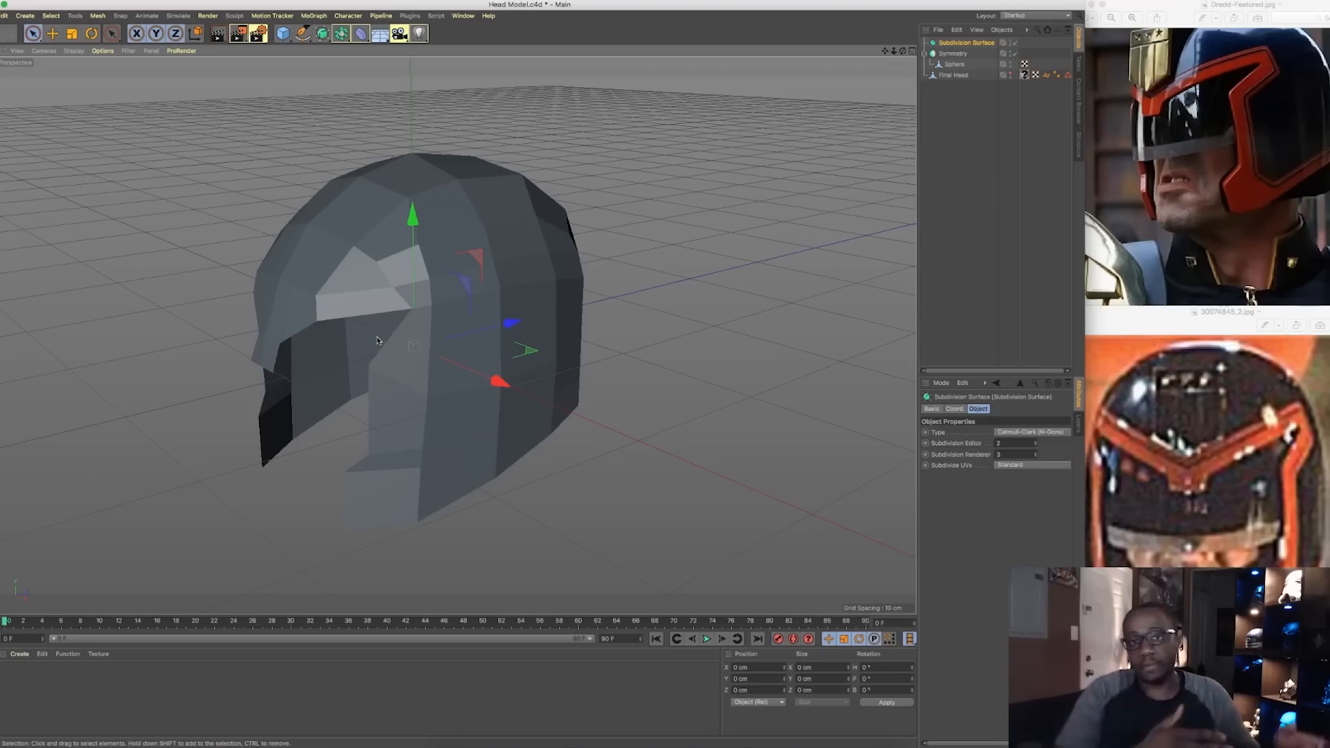
pyautogui.moveTo(961, 53); pyautogui.dragTo(965, 44)
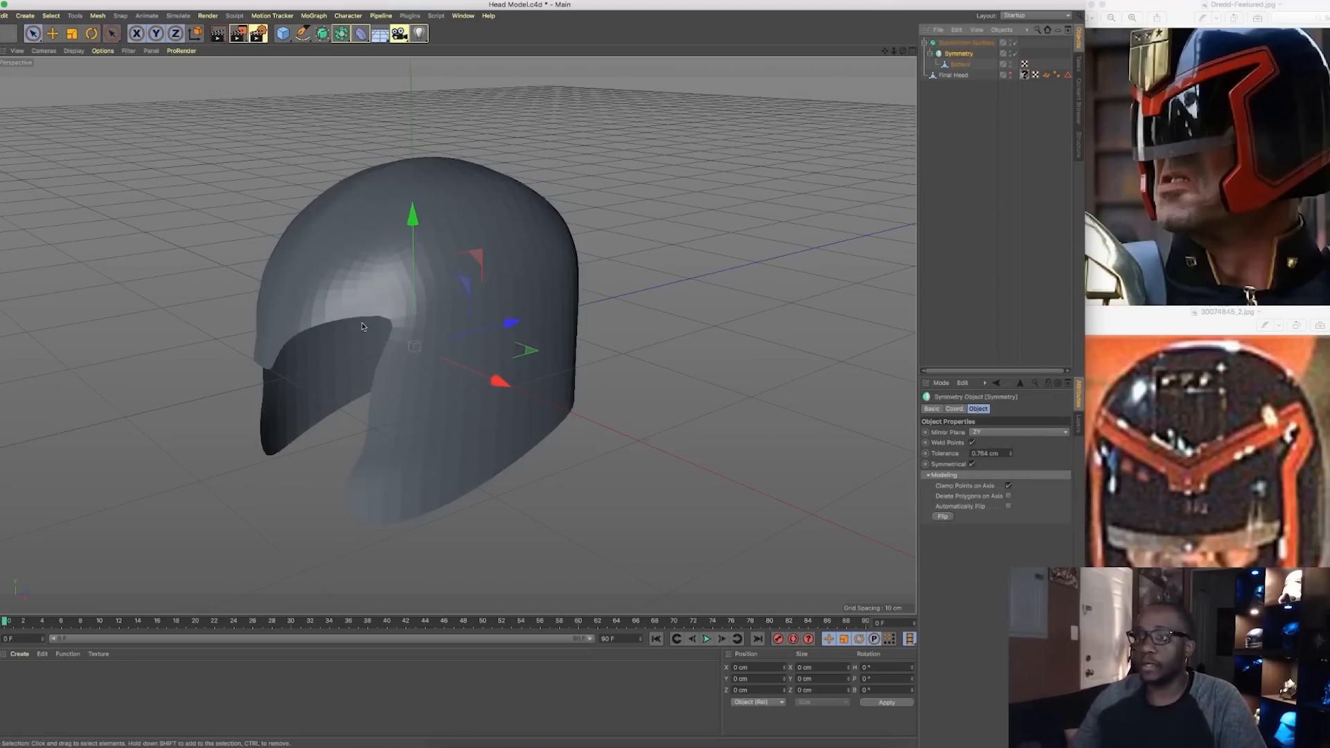
pyautogui.keyDown('alt'); pyautogui.moveTo(361, 325); pyautogui.dragTo(653, 238); pyautogui.keyUp('alt')
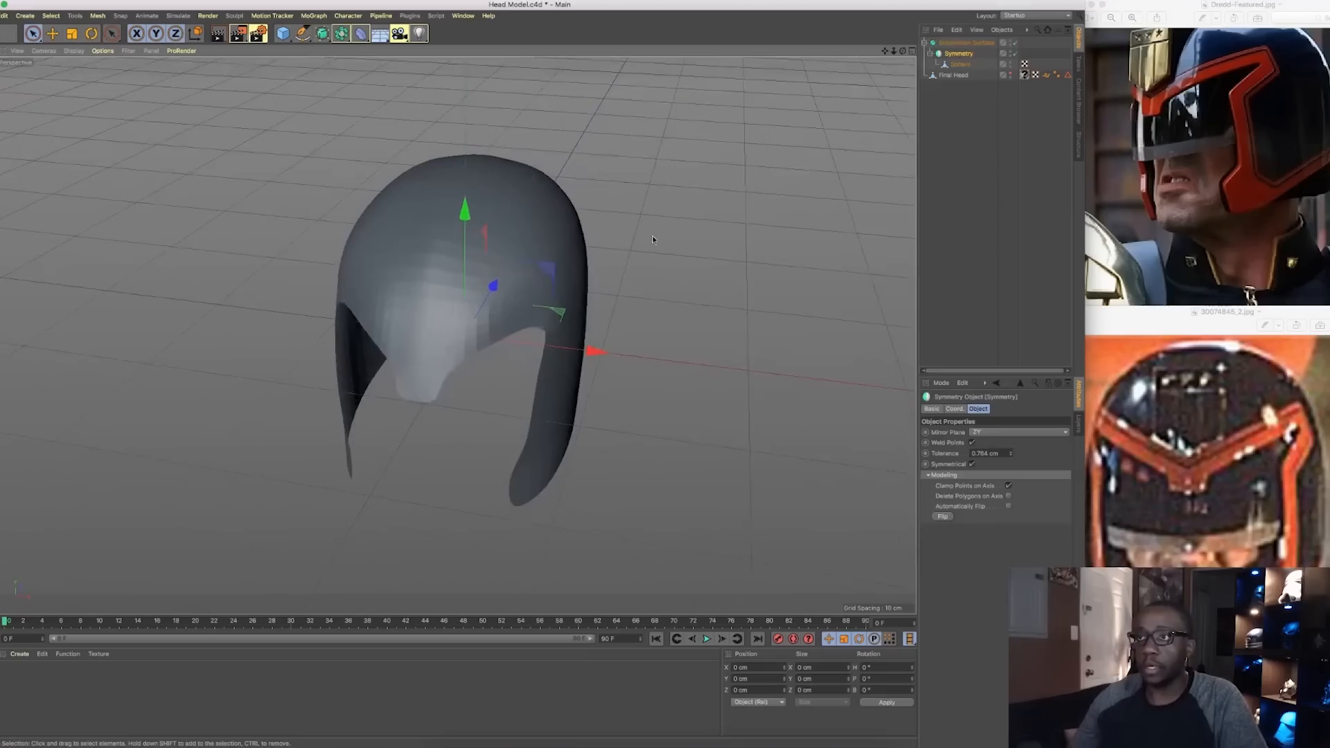
# Set the Subdivision Surface's editor and renderer subdivision levels to 4
pyautogui.click(958, 43)
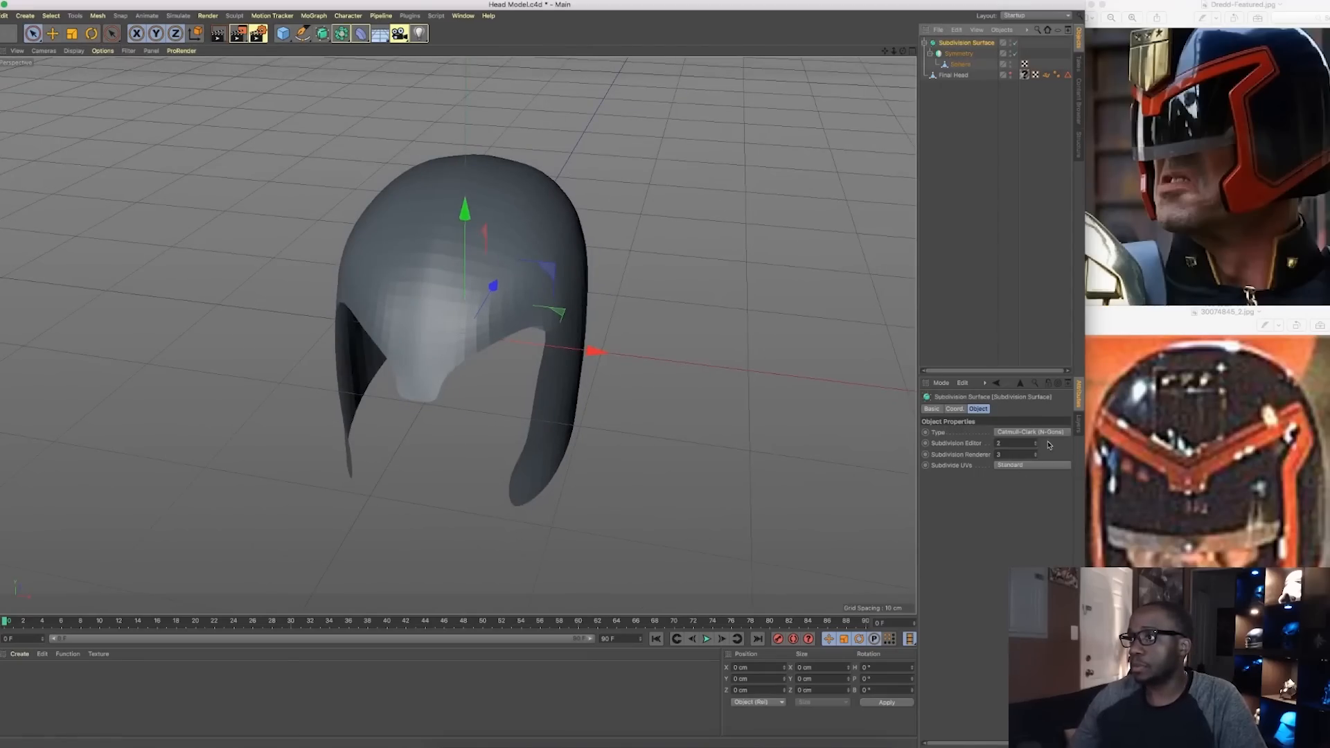
pyautogui.click(1036, 443)
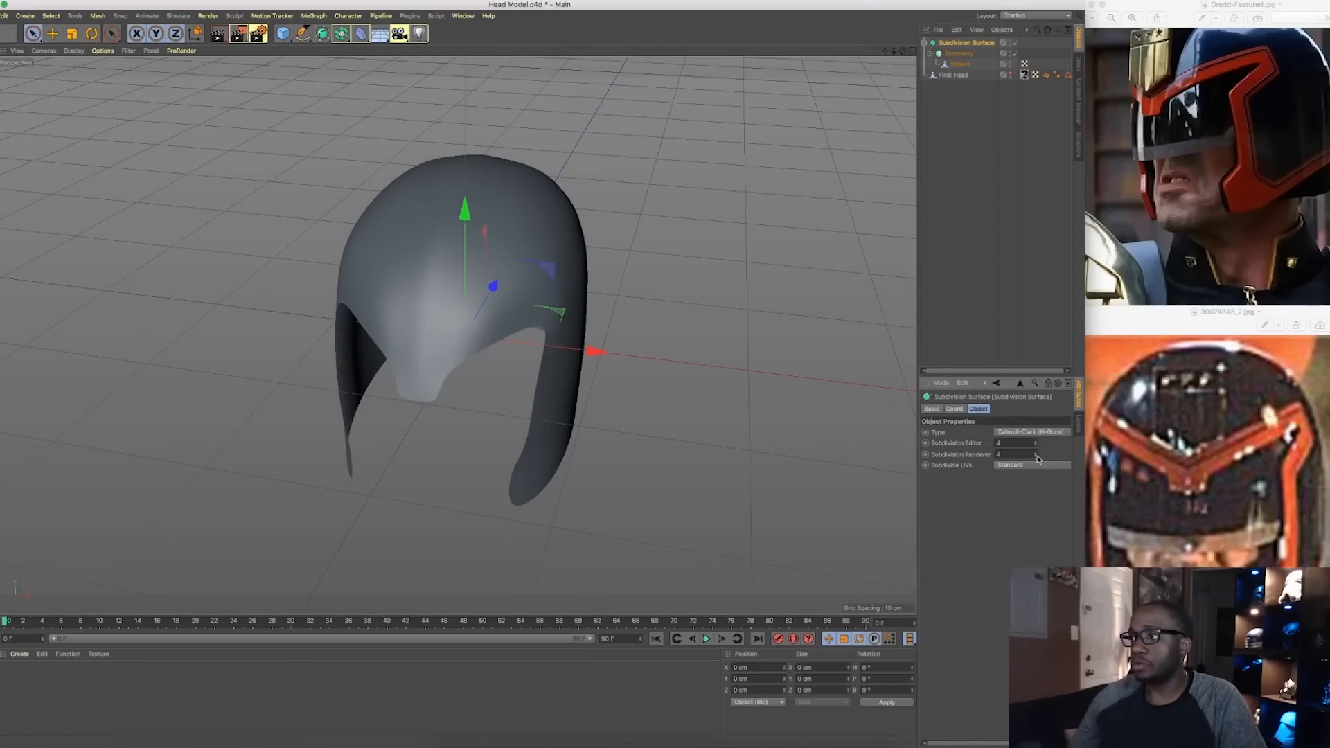
pyautogui.keyDown('alt'); pyautogui.moveTo(416, 326); pyautogui.dragTo(518, 390); pyautogui.keyUp('alt')
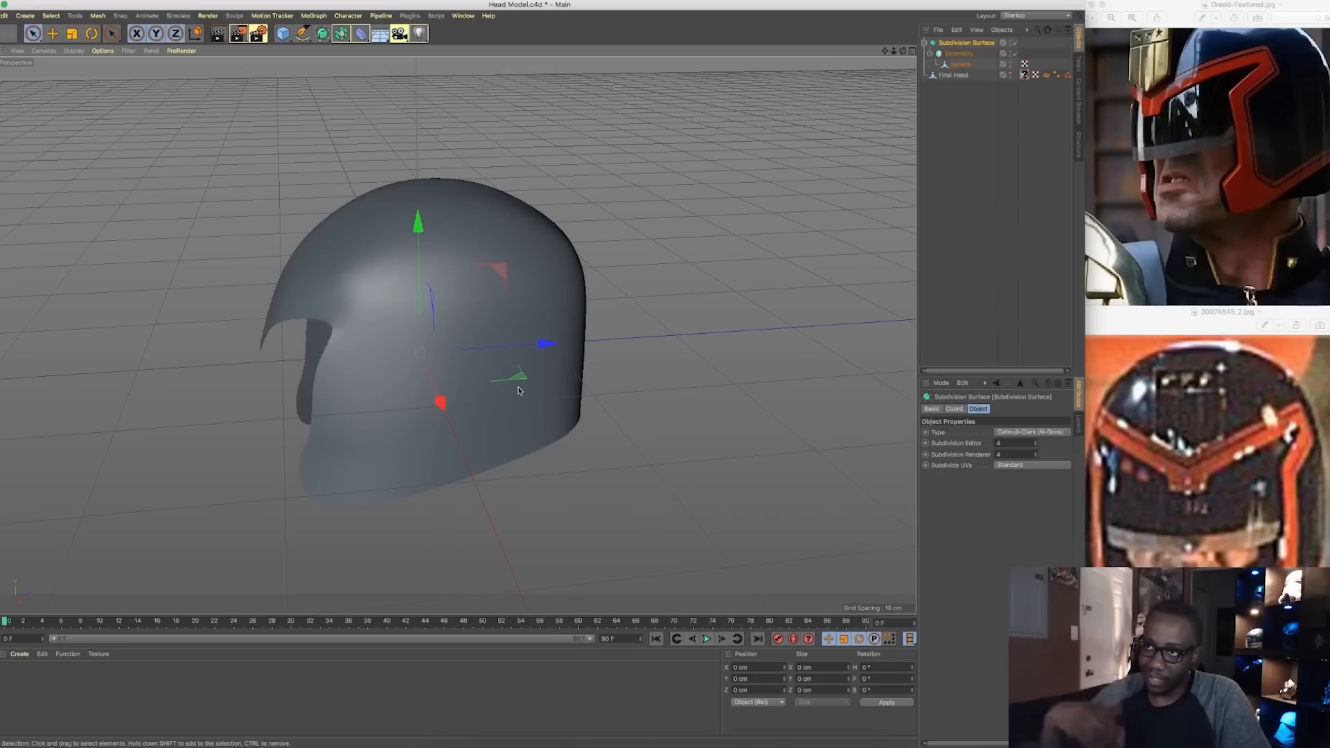
# Examine the smoothed helmet shell against its low-poly Sphere cage from the side, top and front
pyautogui.keyDown('alt'); pyautogui.moveTo(518, 391); pyautogui.dragTo(388, 371); pyautogui.keyUp('alt')
pyautogui.click(627, 255)
pyautogui.keyDown('alt'); pyautogui.moveTo(471, 272); pyautogui.dragTo(553, 264, button='right'); pyautogui.keyUp('alt')
pyautogui.keyDown('alt'); pyautogui.moveTo(553, 264); pyautogui.dragTo(508, 326); pyautogui.keyUp('alt')
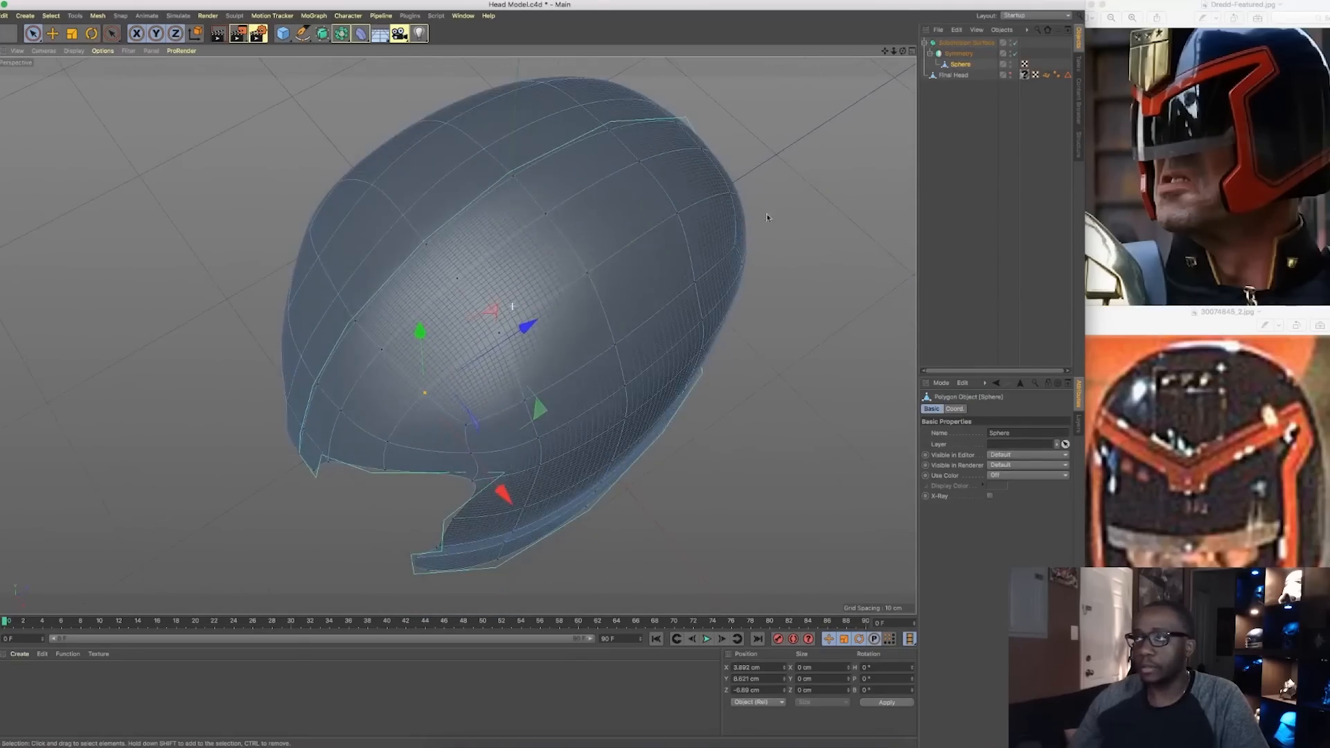
pyautogui.click(966, 40)
pyautogui.keyDown('alt'); pyautogui.moveTo(443, 255); pyautogui.dragTo(360, 272); pyautogui.keyUp('alt')
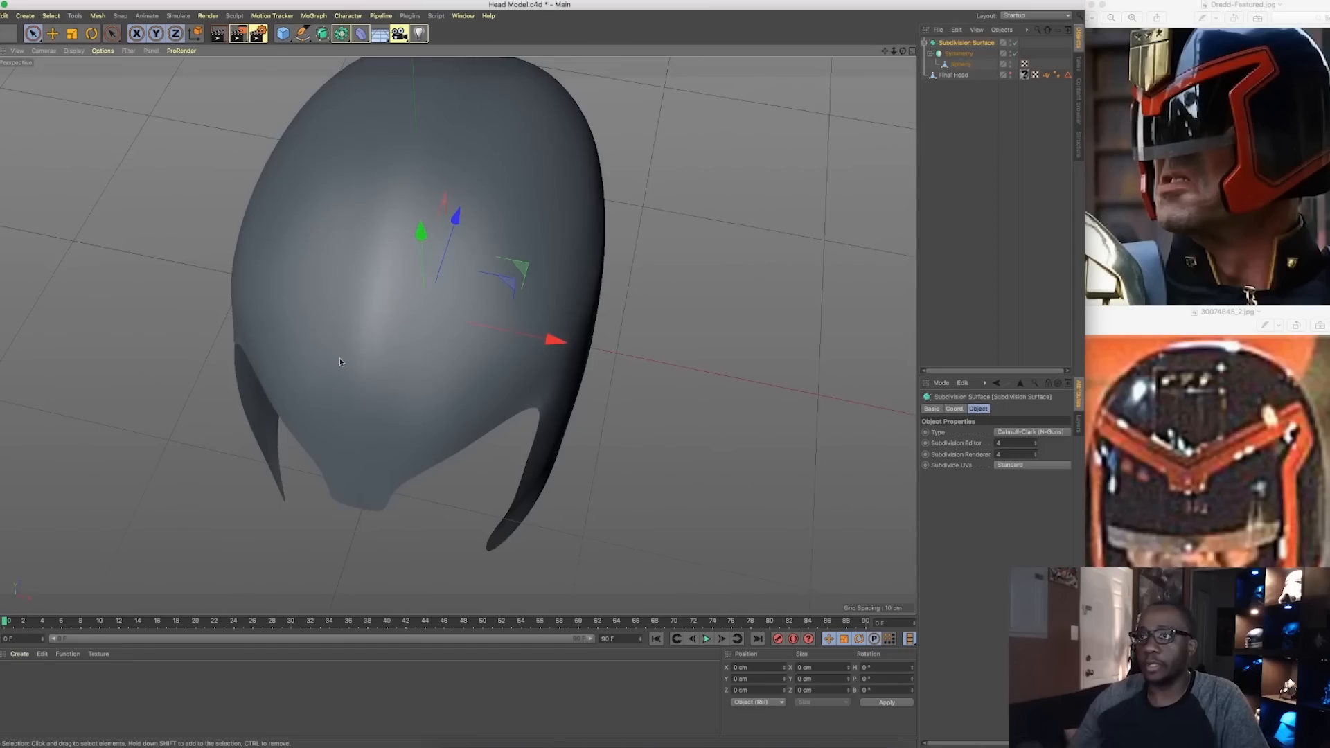
pyautogui.keyDown('alt'); pyautogui.moveTo(363, 341); pyautogui.dragTo(725, 127); pyautogui.keyUp('alt')
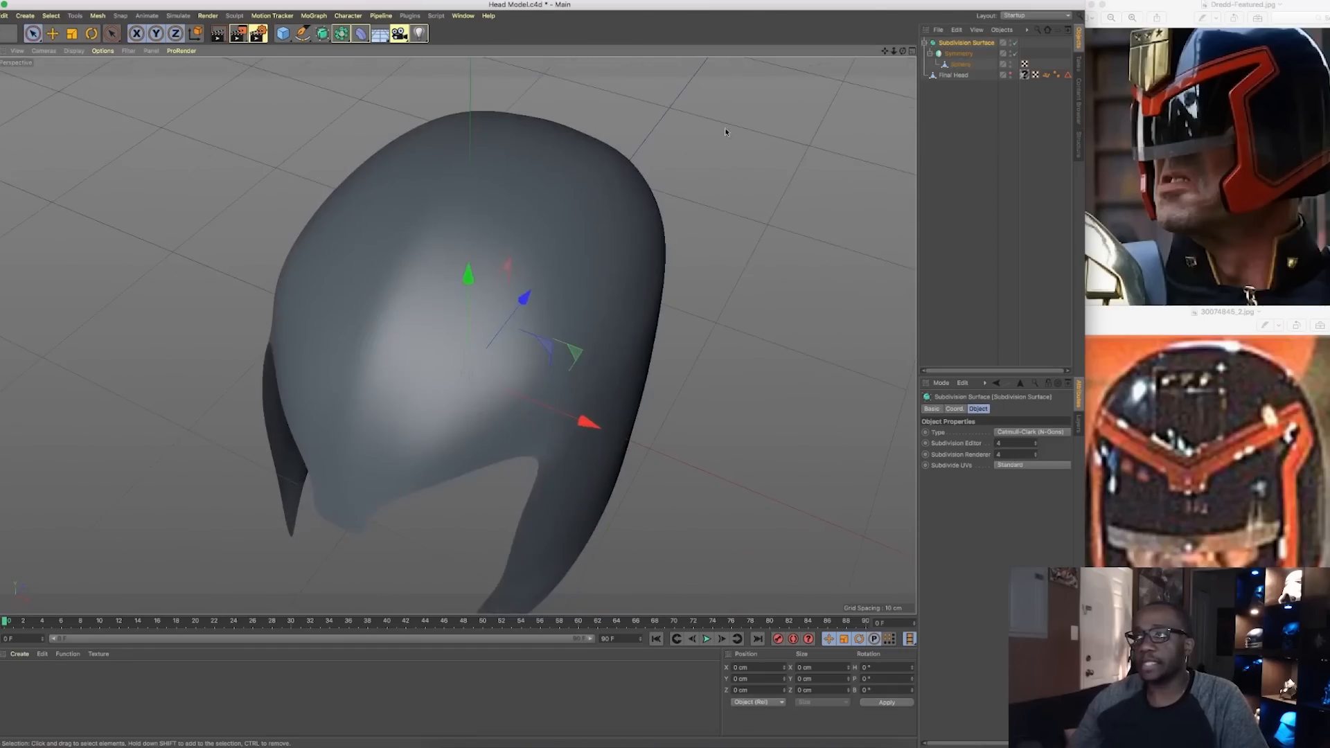
# Examine the Sphere cage's edge flow over the forehead, crown and back, picking sample edges near the centre line
pyautogui.click(970, 65)
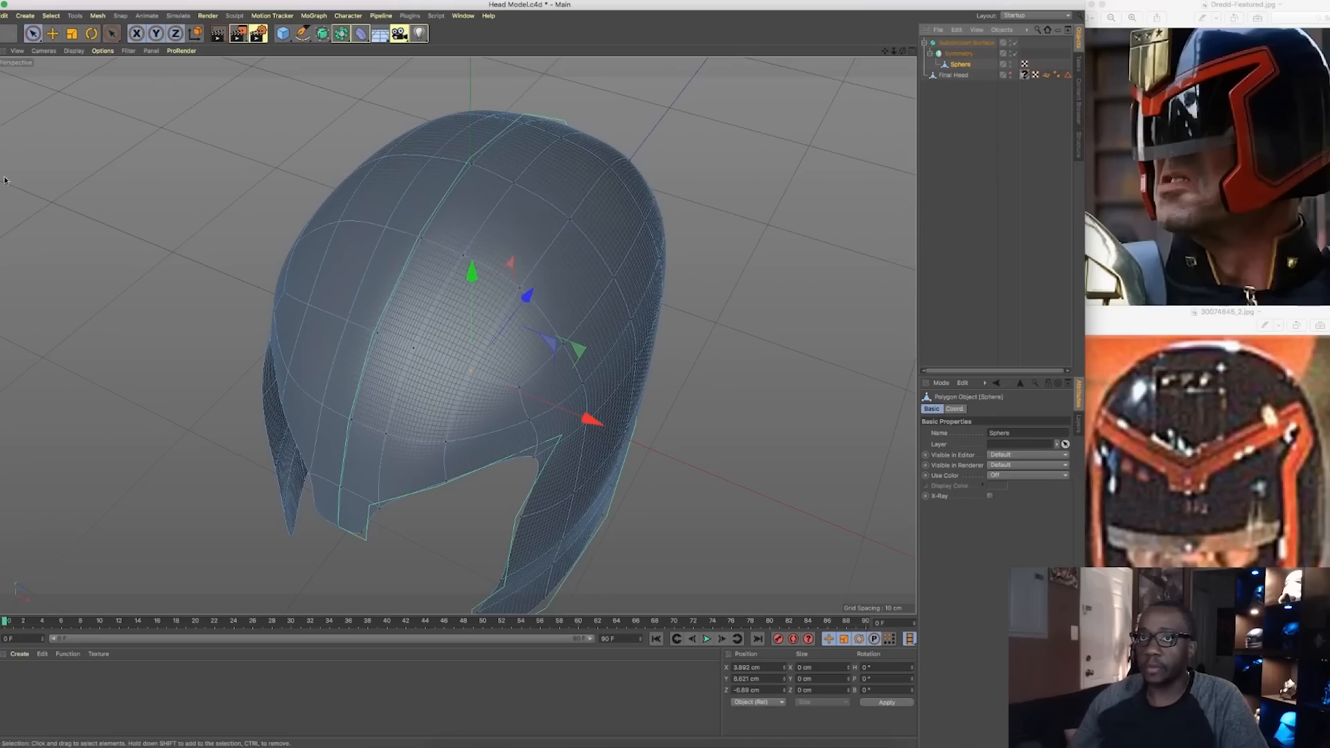
pyautogui.click(398, 292)
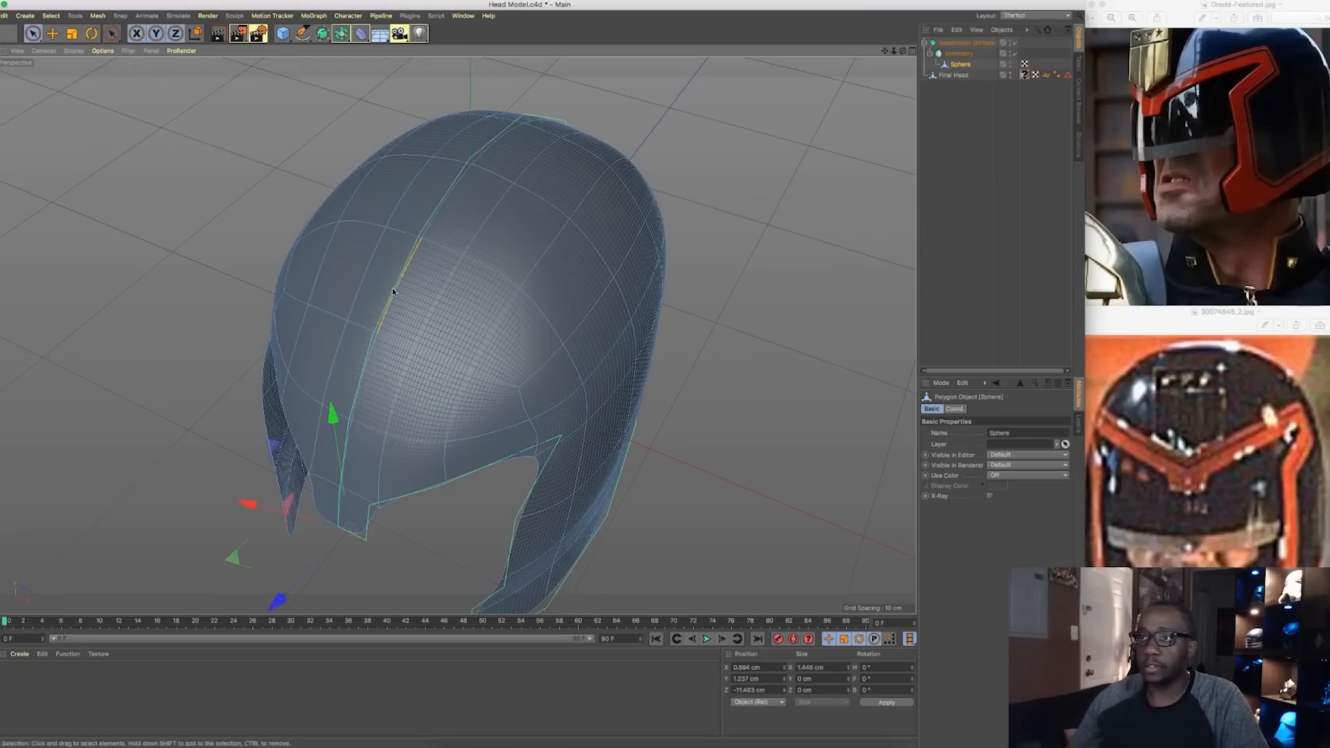
pyautogui.keyDown('alt'); pyautogui.moveTo(430, 331); pyautogui.dragTo(657, 366); pyautogui.keyUp('alt')
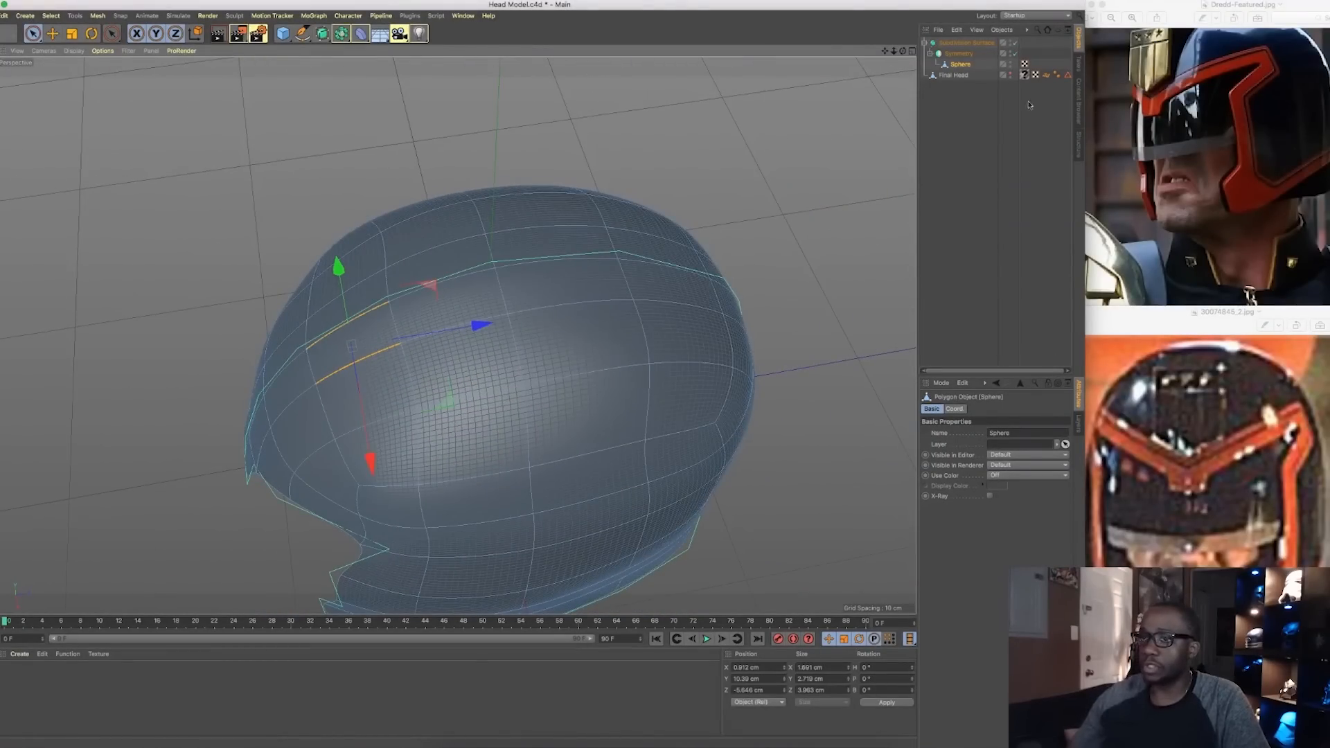
pyautogui.keyDown('alt'); pyautogui.moveTo(376, 337); pyautogui.dragTo(504, 278); pyautogui.keyUp('alt')
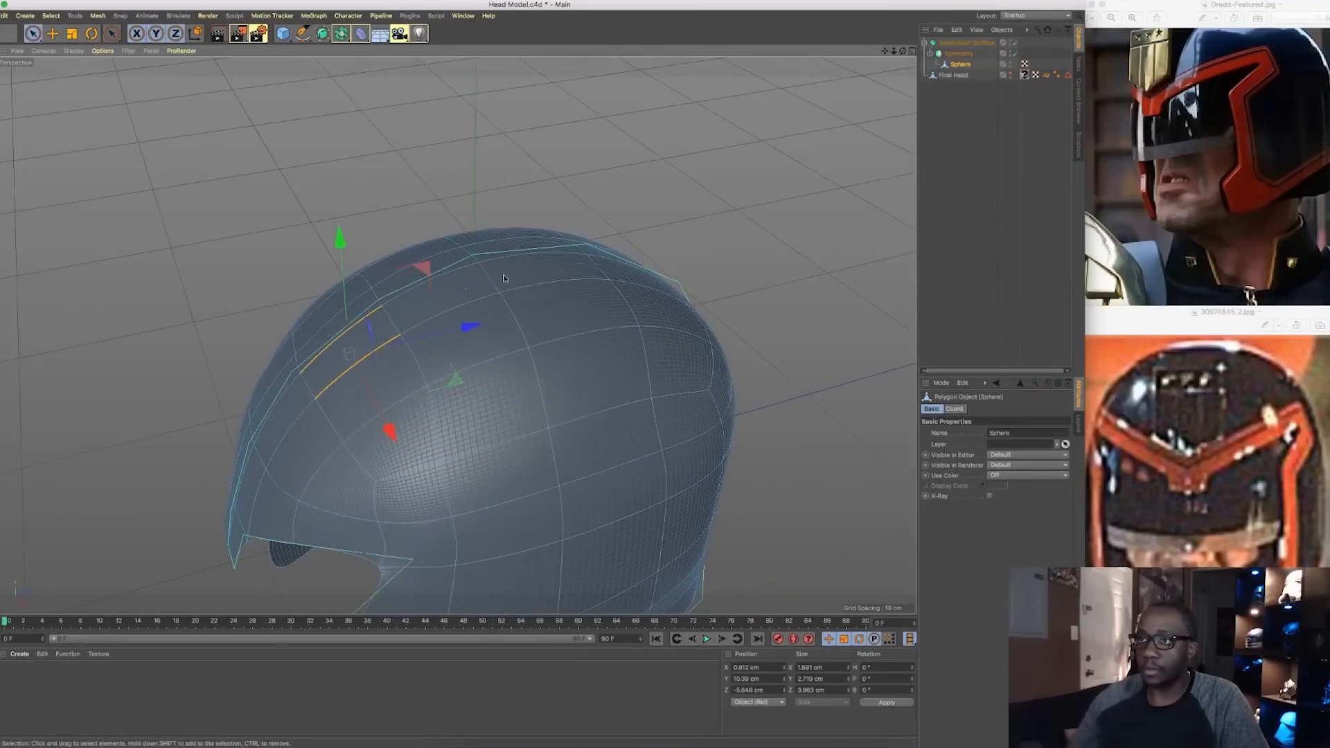
pyautogui.keyDown('alt'); pyautogui.moveTo(610, 276); pyautogui.dragTo(431, 278); pyautogui.keyUp('alt')
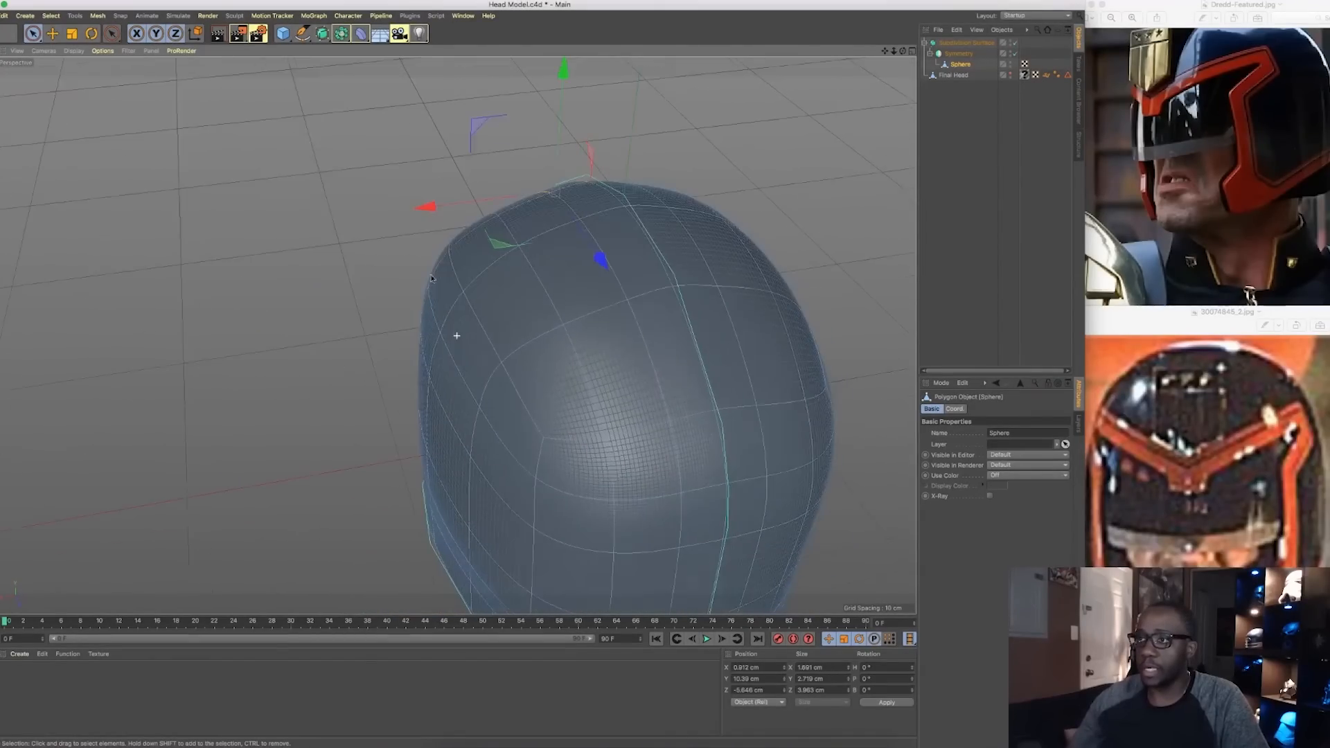
pyautogui.click(941, 196)
pyautogui.keyDown('alt'); pyautogui.moveTo(733, 356); pyautogui.dragTo(589, 264); pyautogui.keyUp('alt')
pyautogui.click(963, 64)
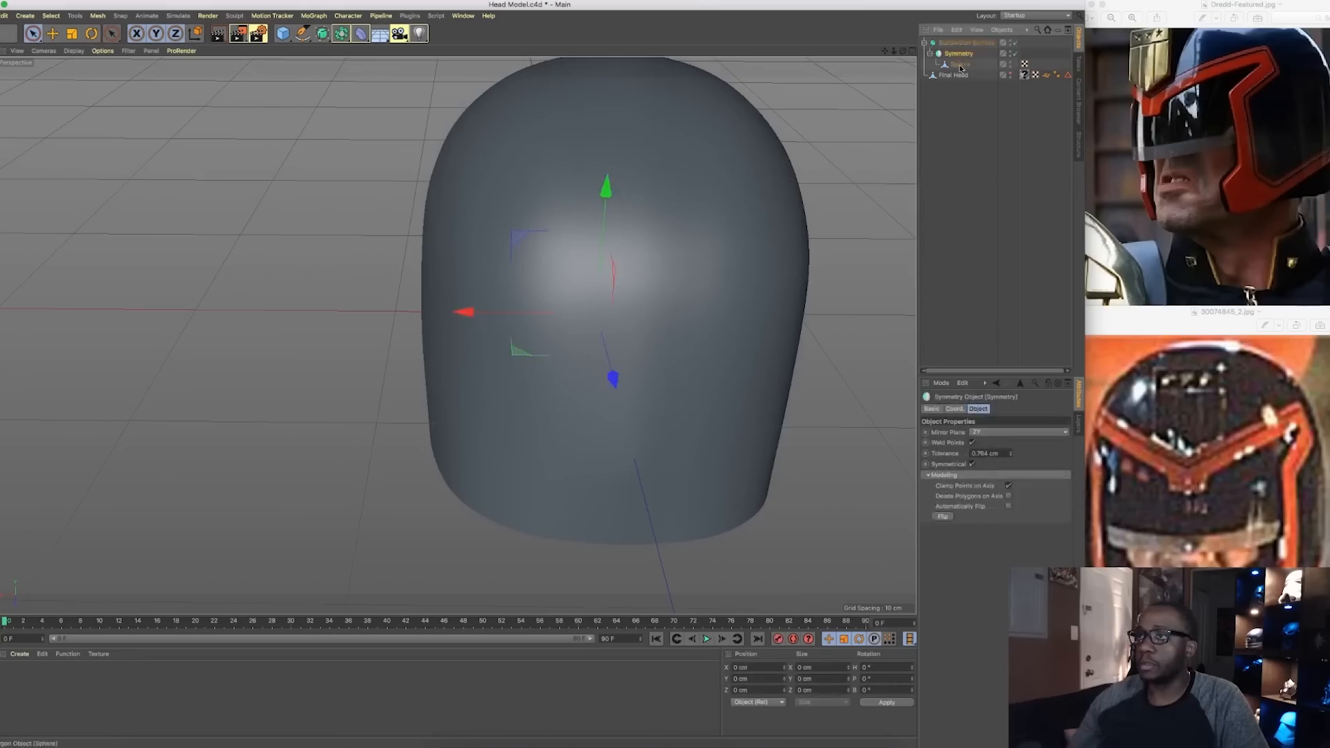
pyautogui.press('Return')
pyautogui.keyDown('alt'); pyautogui.moveTo(506, 279); pyautogui.dragTo(642, 274); pyautogui.keyUp('alt')
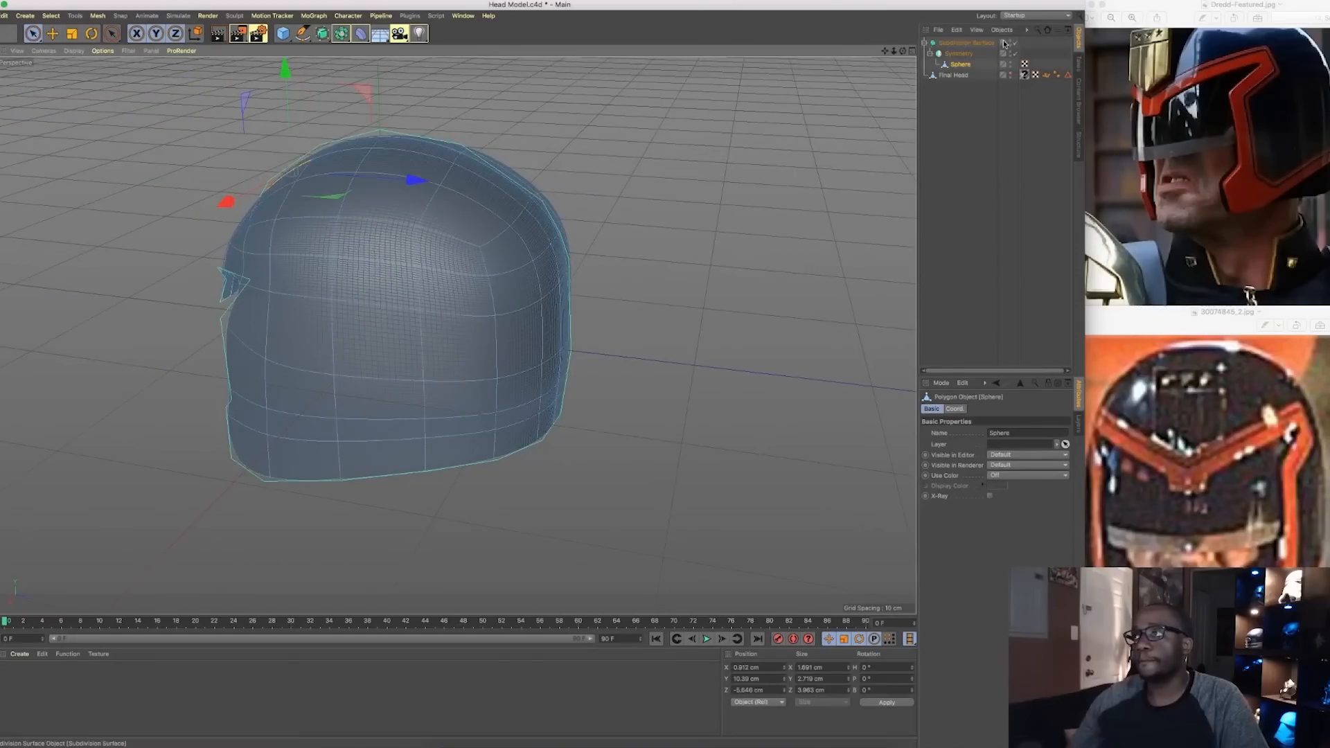
# Disable the Subdivision Surface and the Symmetry object to expose the bare low-poly half shell
pyautogui.click(1015, 43)
pyautogui.keyDown('alt'); pyautogui.moveTo(430, 290); pyautogui.dragTo(491, 294); pyautogui.keyUp('alt')
pyautogui.click(973, 46)
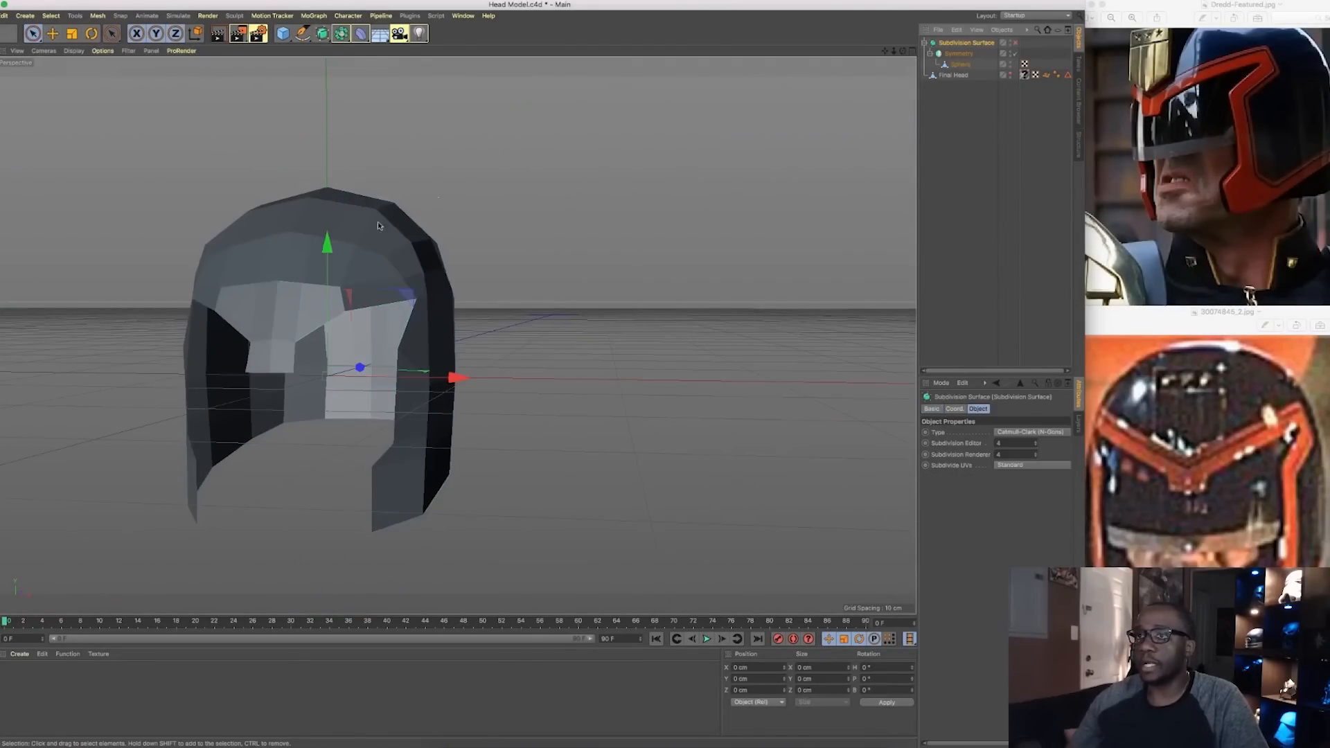
pyautogui.scroll(2, 273, 293)
pyautogui.keyDown('alt'); pyautogui.moveTo(273, 294); pyautogui.dragTo(314, 284); pyautogui.keyUp('alt')
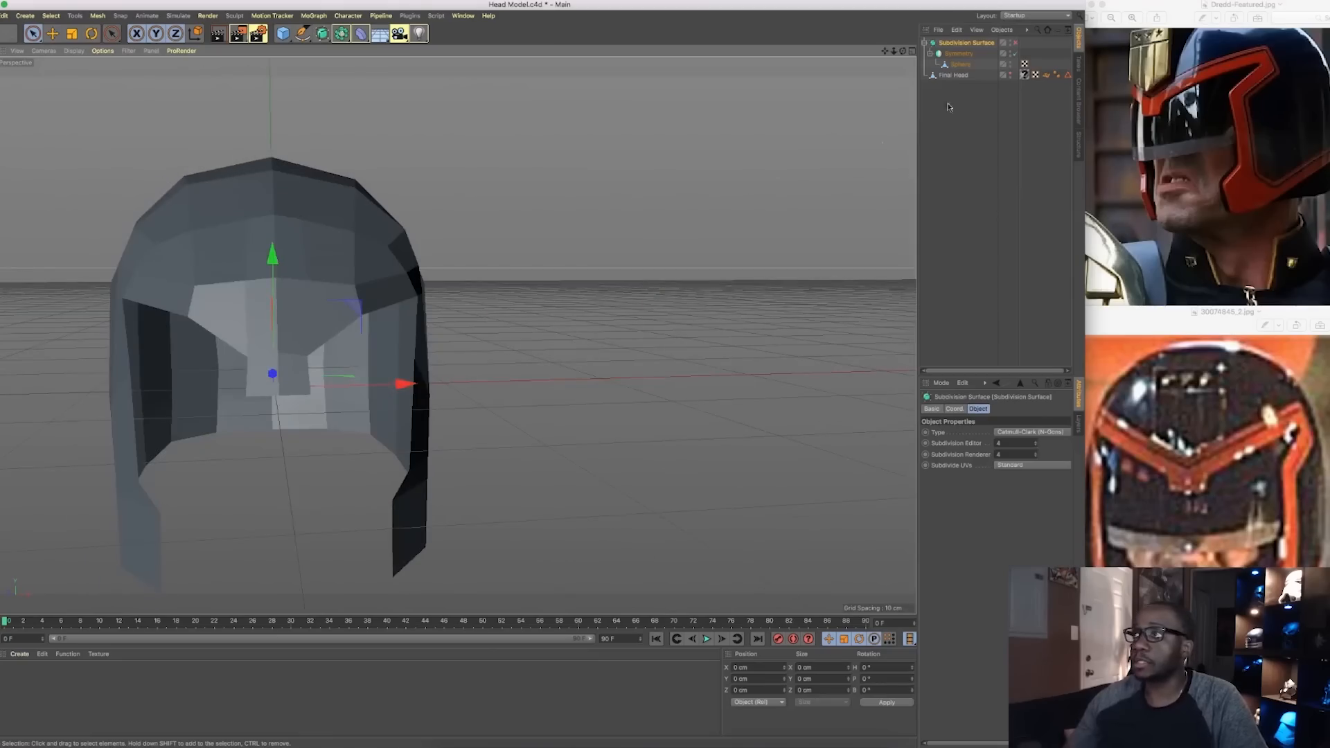
pyautogui.click(1015, 54)
pyautogui.keyDown('alt'); pyautogui.moveTo(455, 336); pyautogui.dragTo(665, 263); pyautogui.keyUp('alt')
pyautogui.scroll(-3, 401, 347)
pyautogui.keyDown('alt'); pyautogui.moveTo(404, 372); pyautogui.dragTo(451, 390); pyautogui.keyUp('alt')
# Select all polygons of the half shell and start an Extrude on them
pyautogui.click(957, 63)
pyautogui.press('super+a')
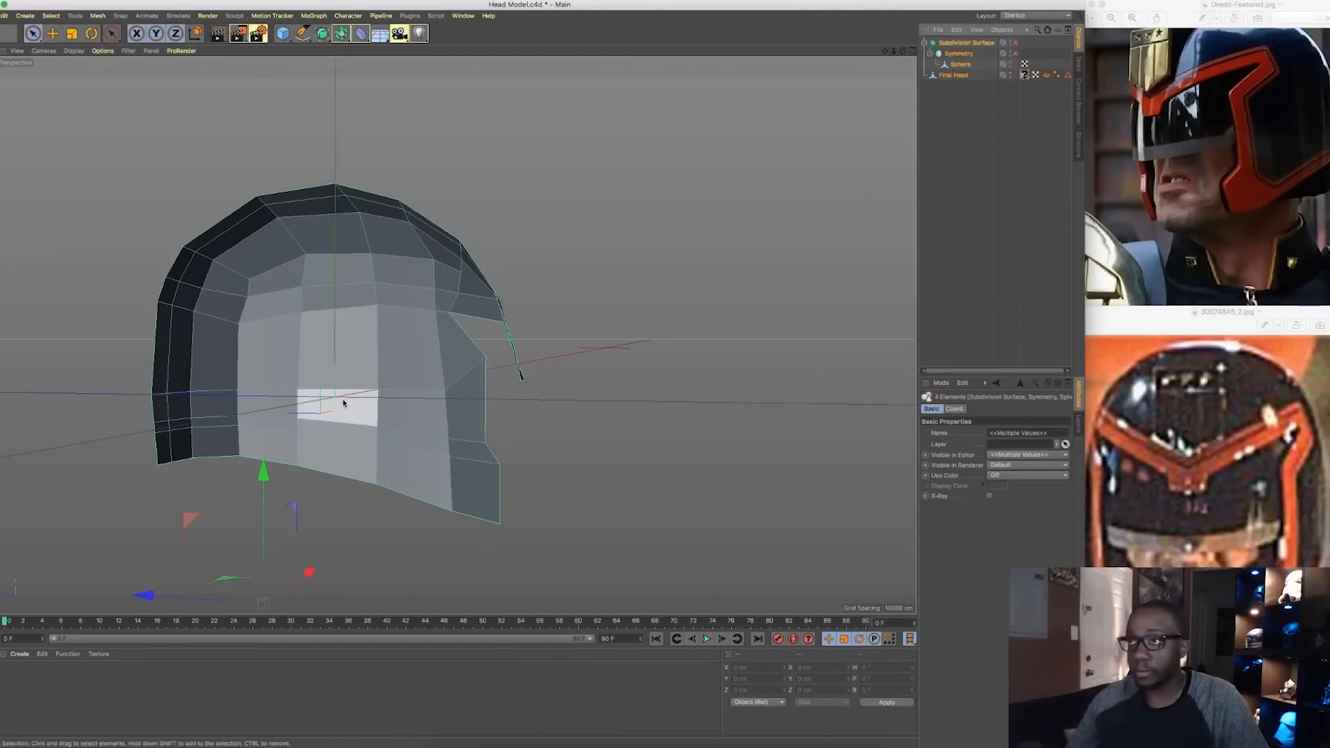
pyautogui.press('super+a')
pyautogui.rightClick(590, 475)
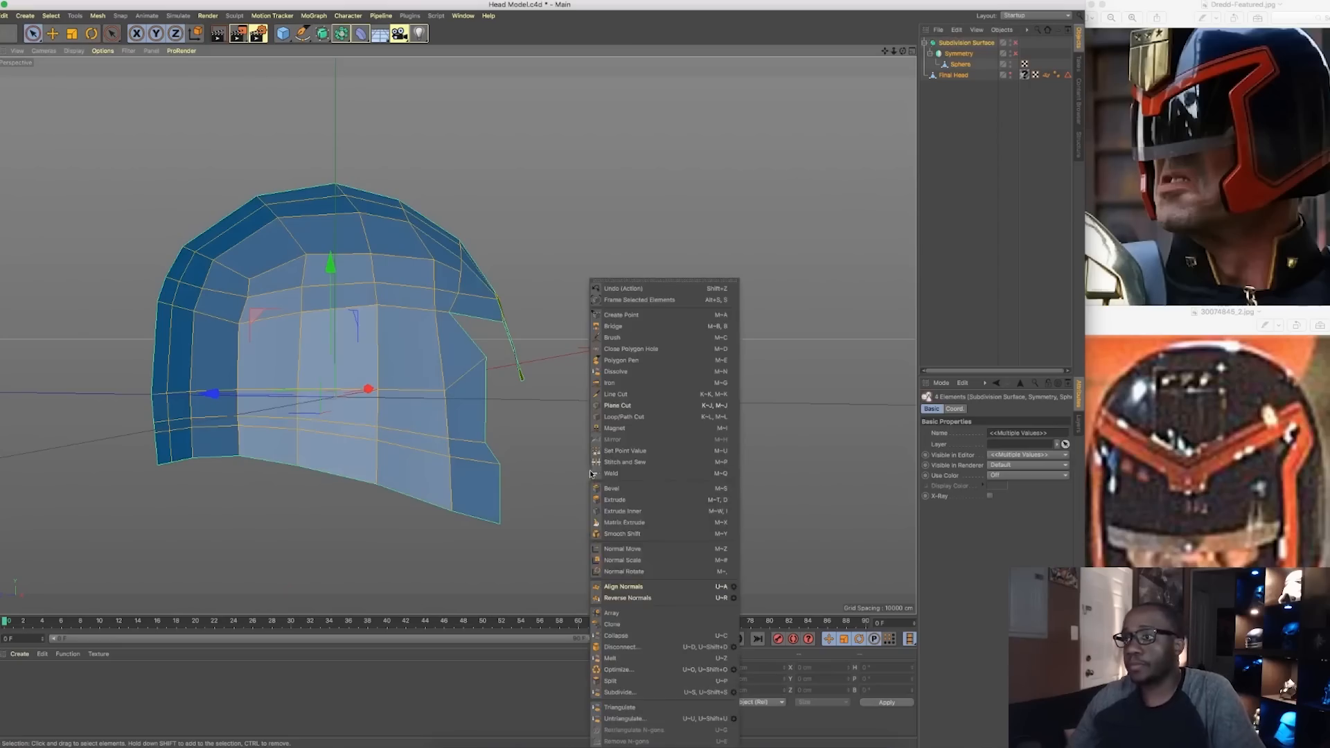
pyautogui.click(614, 500)
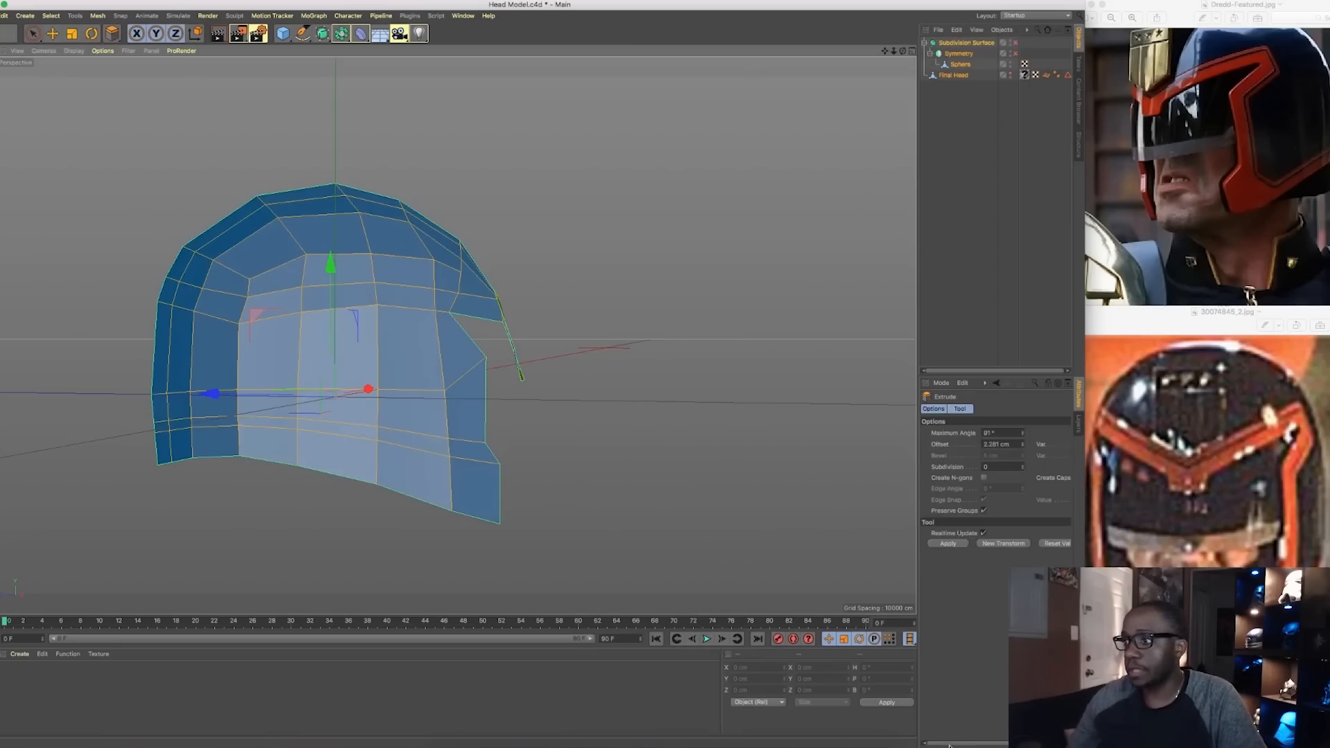
pyautogui.moveTo(950, 745); pyautogui.dragTo(984, 745)
pyautogui.keyDown('alt'); pyautogui.moveTo(328, 236); pyautogui.dragTo(294, 213); pyautogui.keyUp('alt')
pyautogui.keyDown('alt'); pyautogui.moveTo(285, 207); pyautogui.dragTo(253, 190, button='right'); pyautogui.keyUp('alt')
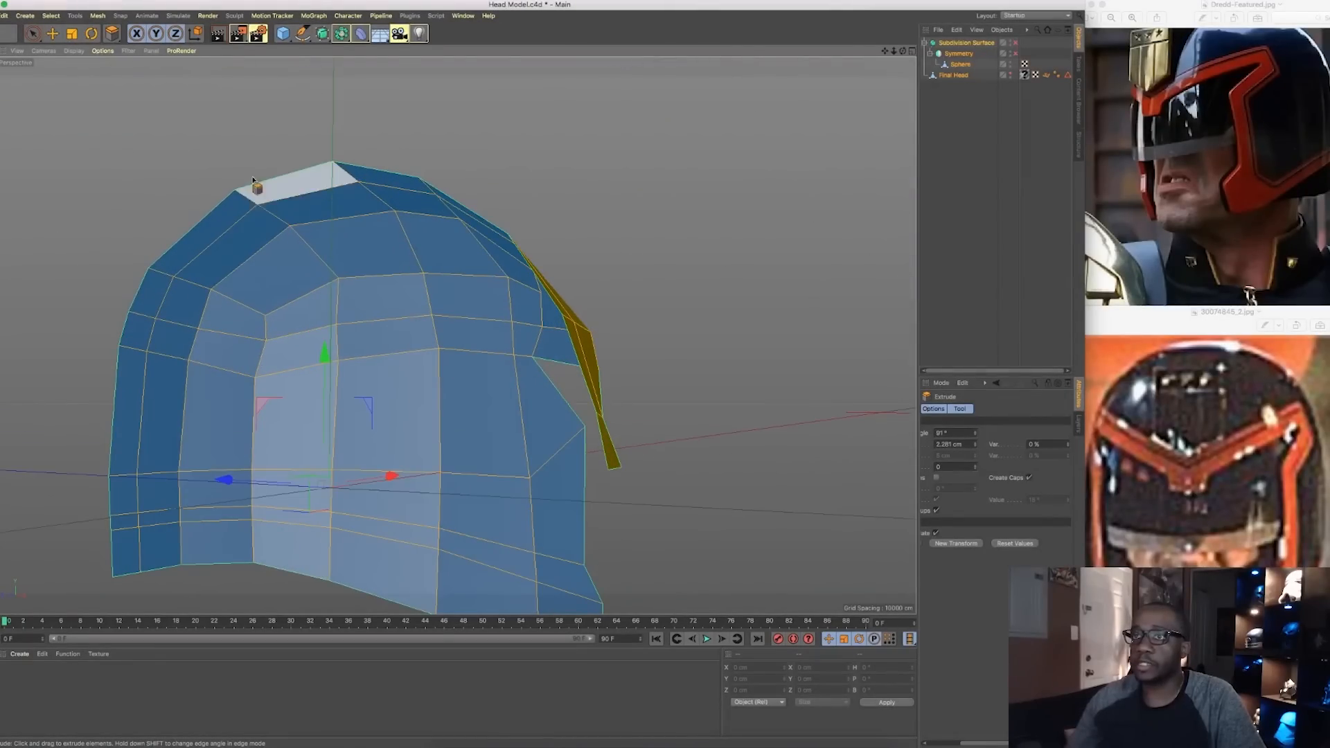
pyautogui.keyDown('alt'); pyautogui.moveTo(299, 251); pyautogui.dragTo(406, 300); pyautogui.keyUp('alt')
# Extrude the selected polygons slightly outward into a thin wall, first without caps and with Create Caps enabled to keep both surfaces
pyautogui.click(1029, 477)
pyautogui.keyDown('alt'); pyautogui.moveTo(556, 439); pyautogui.dragTo(418, 481); pyautogui.keyUp('alt')
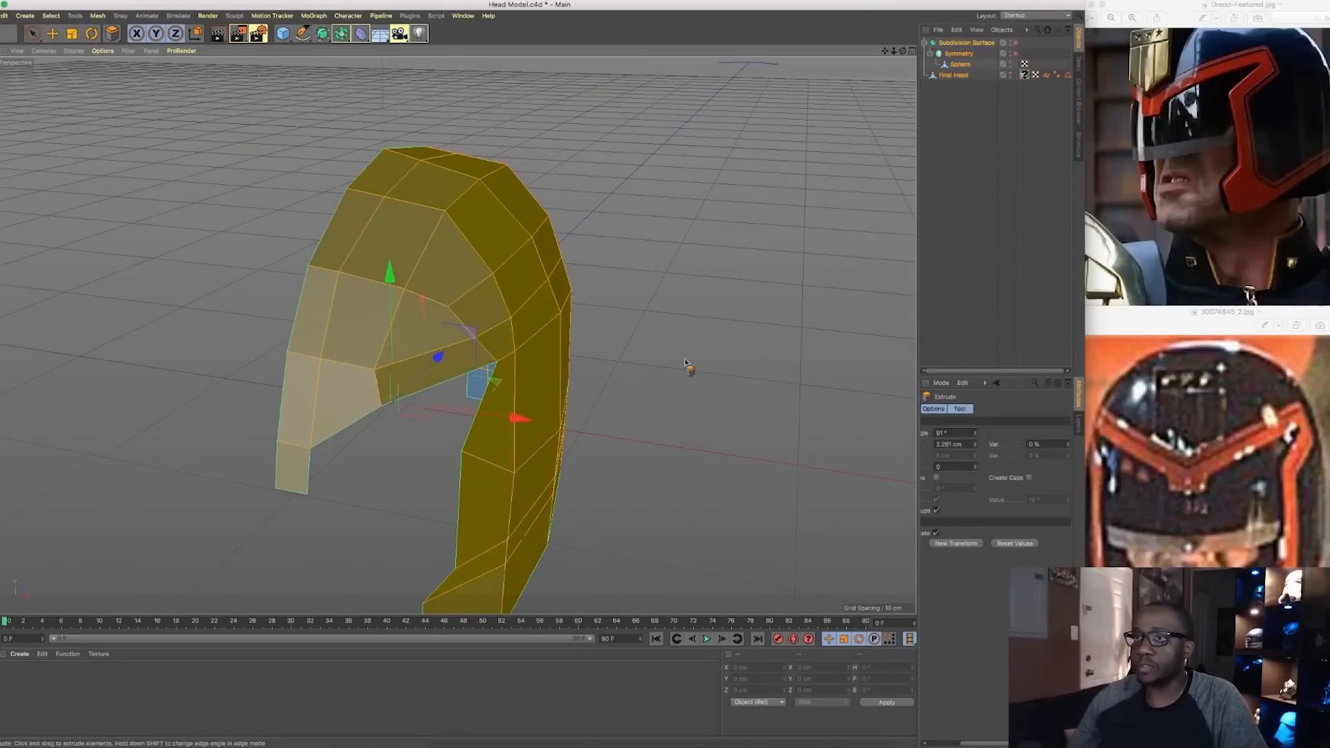
pyautogui.moveTo(523, 539); pyautogui.dragTo(552, 538)
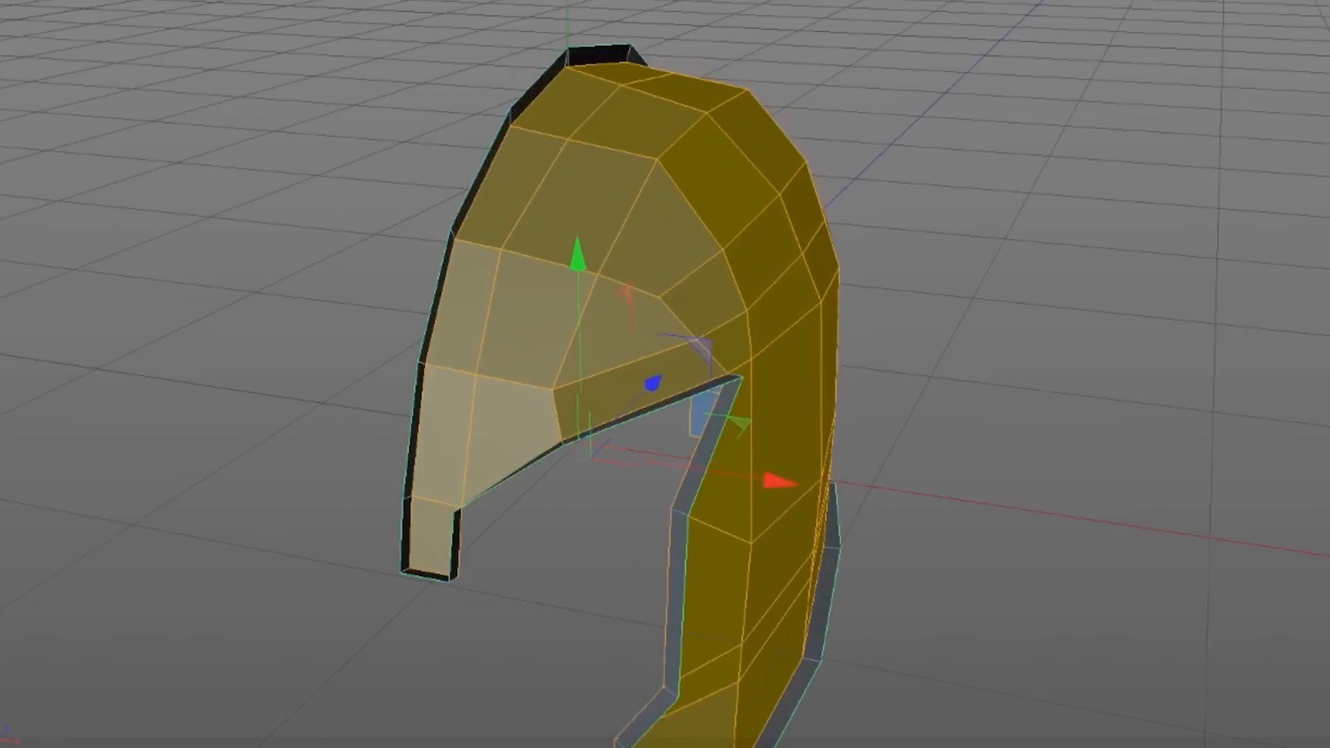
pyautogui.keyDown('alt'); pyautogui.moveTo(1053, 374); pyautogui.dragTo(1015, 297); pyautogui.keyUp('alt')
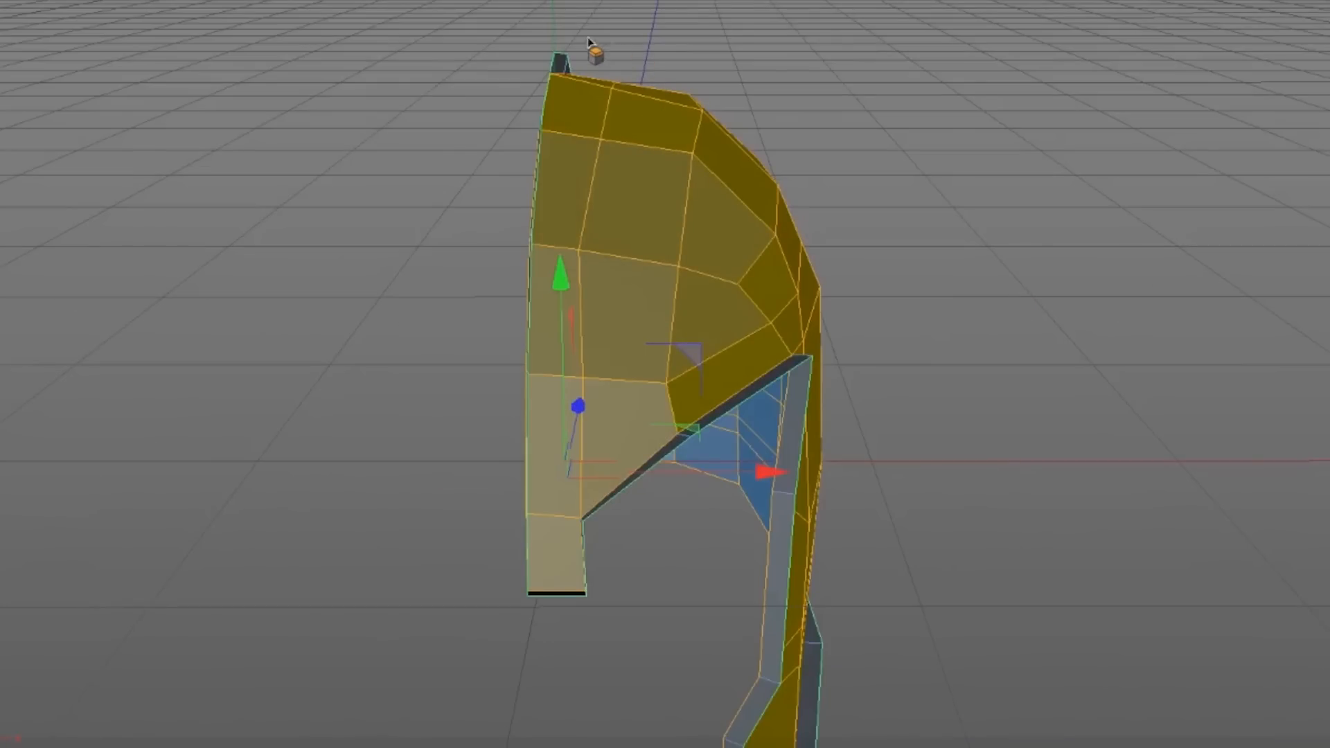
pyautogui.keyDown('alt'); pyautogui.moveTo(503, 331); pyautogui.dragTo(665, 273); pyautogui.keyUp('alt')
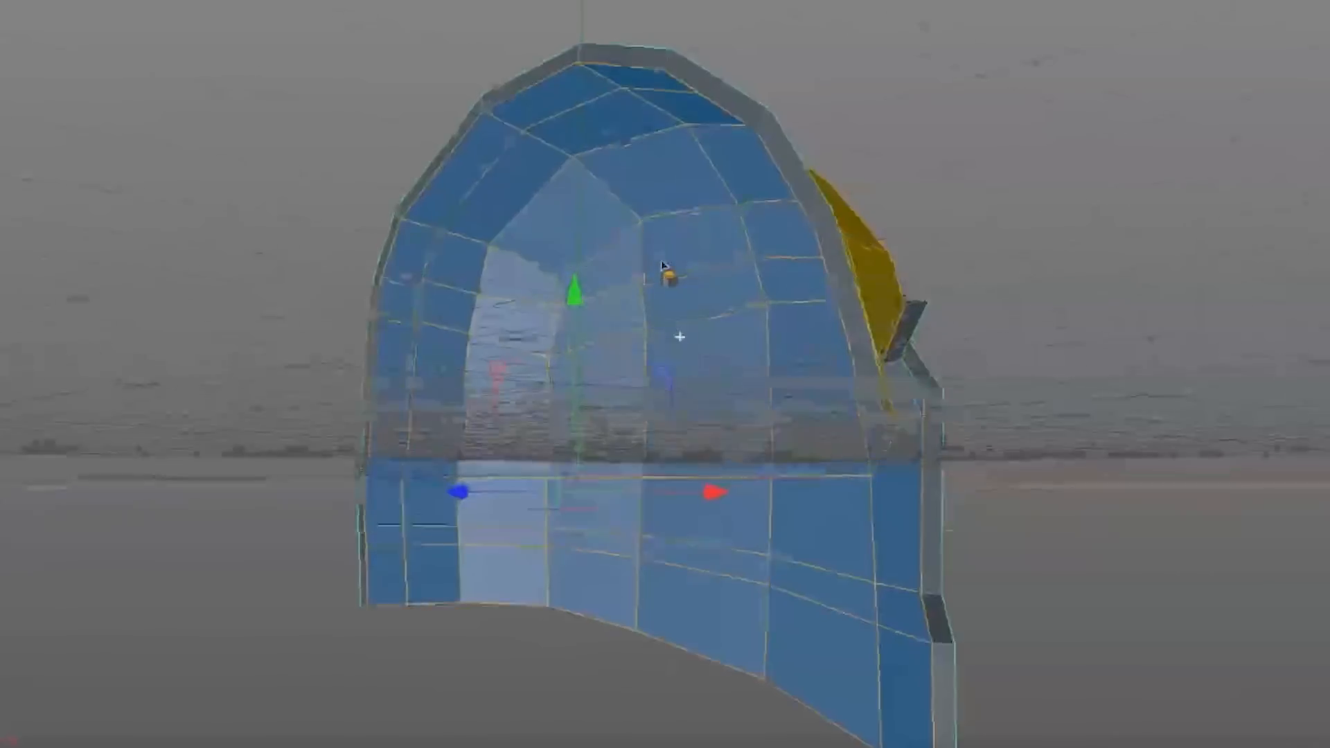
pyautogui.click(1028, 478)
pyautogui.moveTo(701, 422)
pyautogui.keyDown('alt'); pyautogui.mouseDown()
pyautogui.moveTo(702, 459)
pyautogui.moveTo(712, 438)
pyautogui.mouseUp(); pyautogui.keyUp('alt')
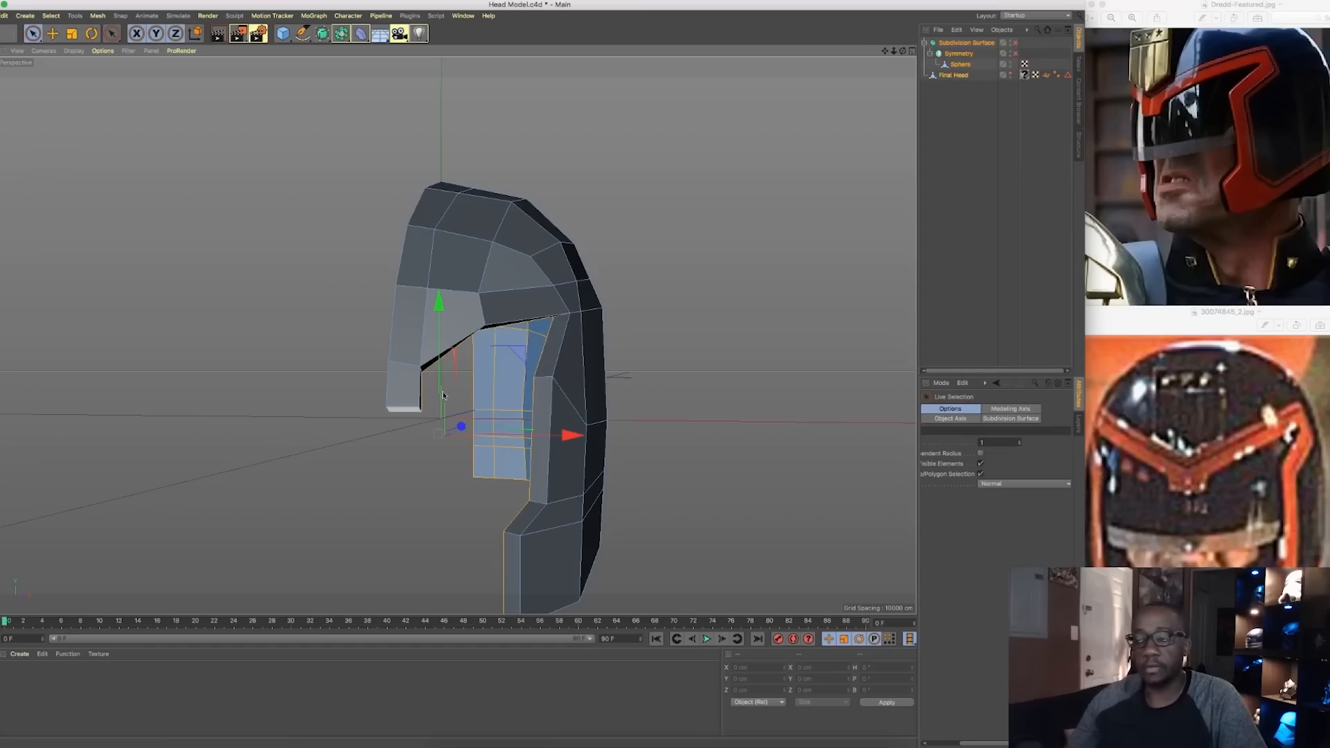
# Select the strip of wall polygons running along the half shell's centre line with Fill Selection
pyautogui.keyDown('alt'); pyautogui.moveTo(443, 389); pyautogui.dragTo(572, 400); pyautogui.keyUp('alt')
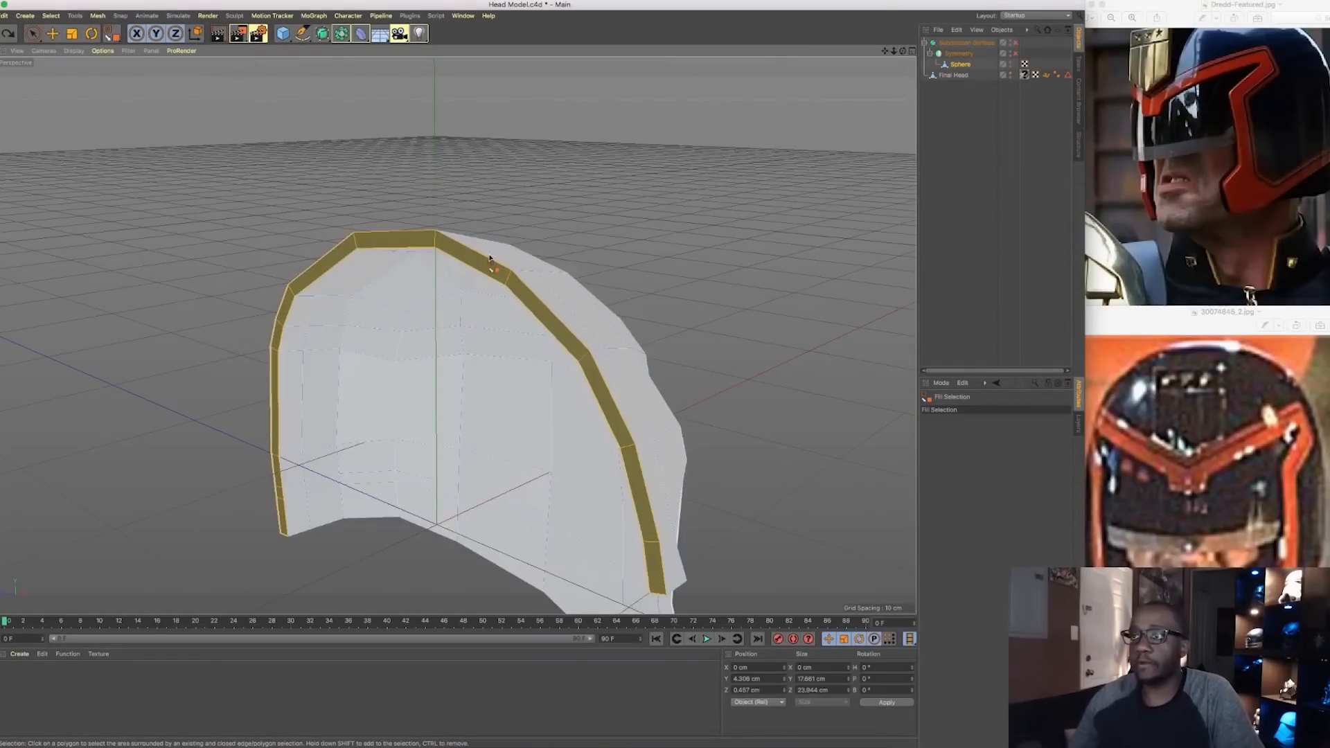
pyautogui.press('9')
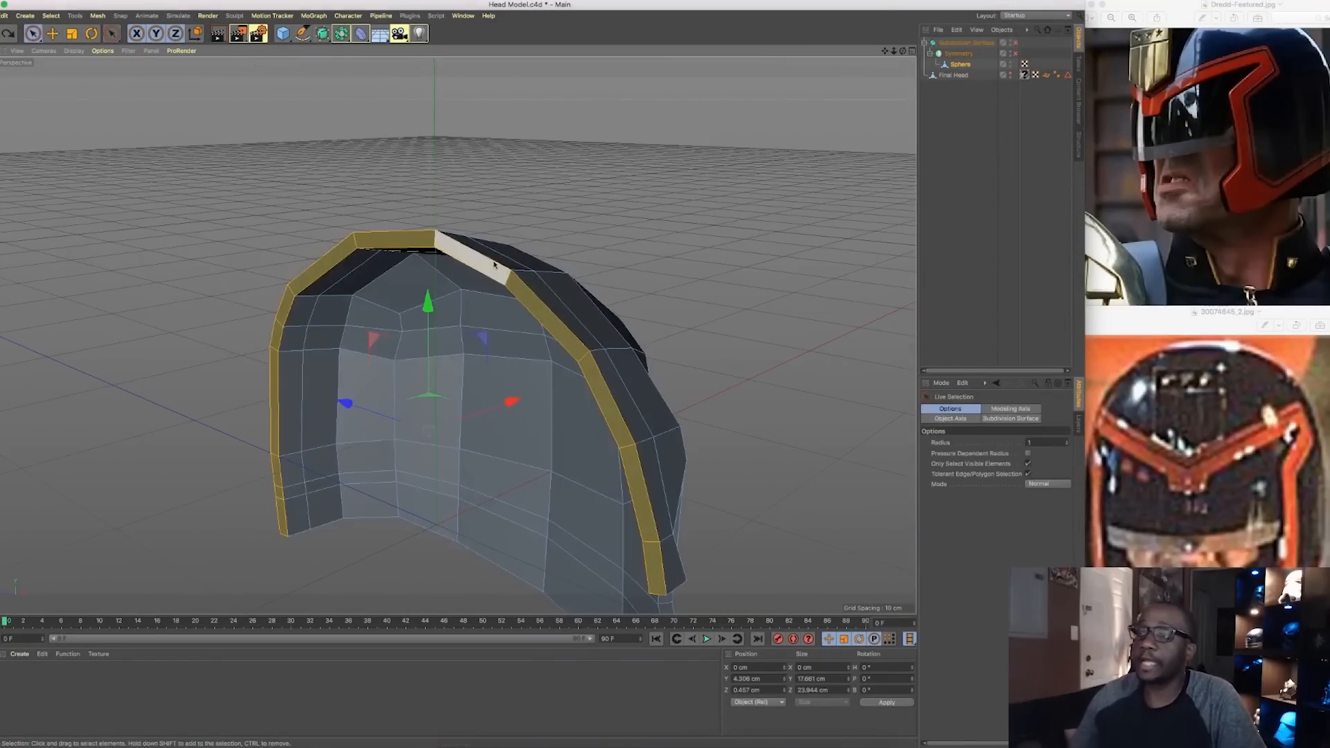
pyautogui.keyDown('alt'); pyautogui.moveTo(554, 286); pyautogui.dragTo(584, 294); pyautogui.keyUp('alt')
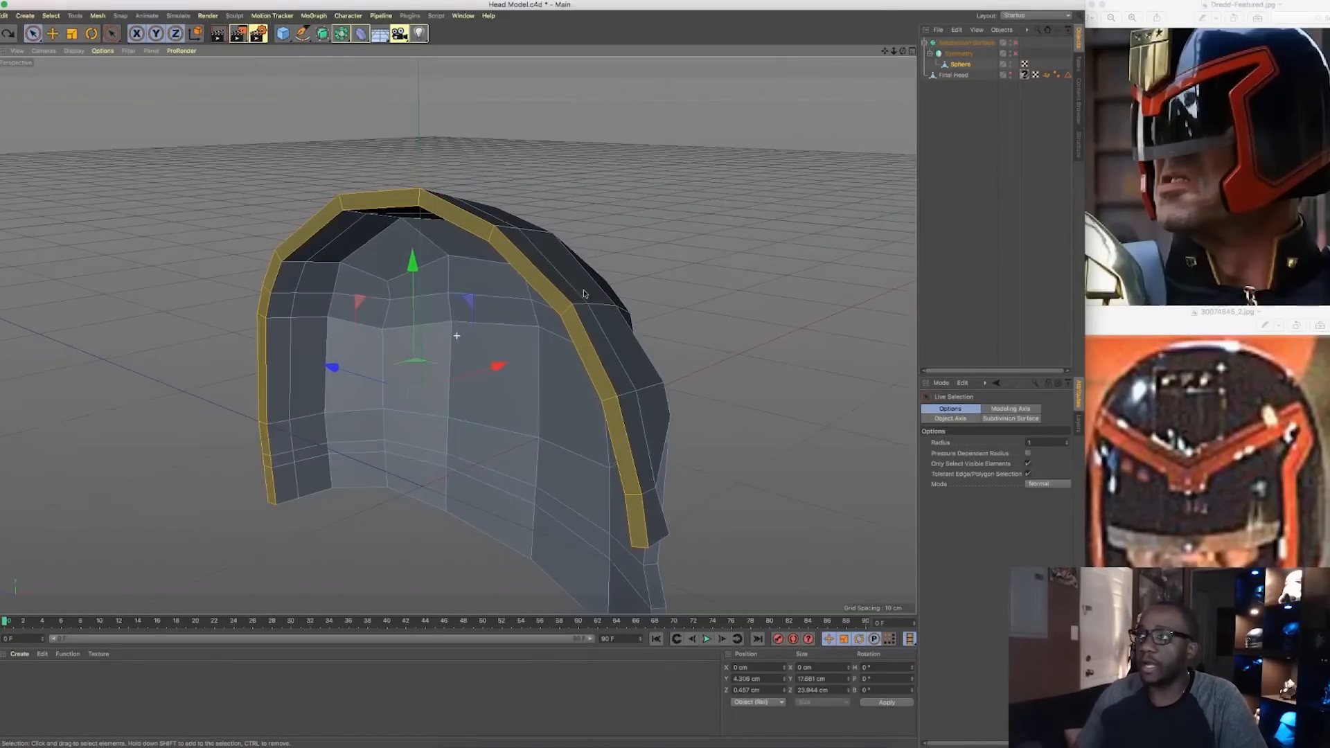
# Enable the Subdivision Surface and Symmetry and examine the thickened helmet's centre seam and front
pyautogui.click(1016, 43)
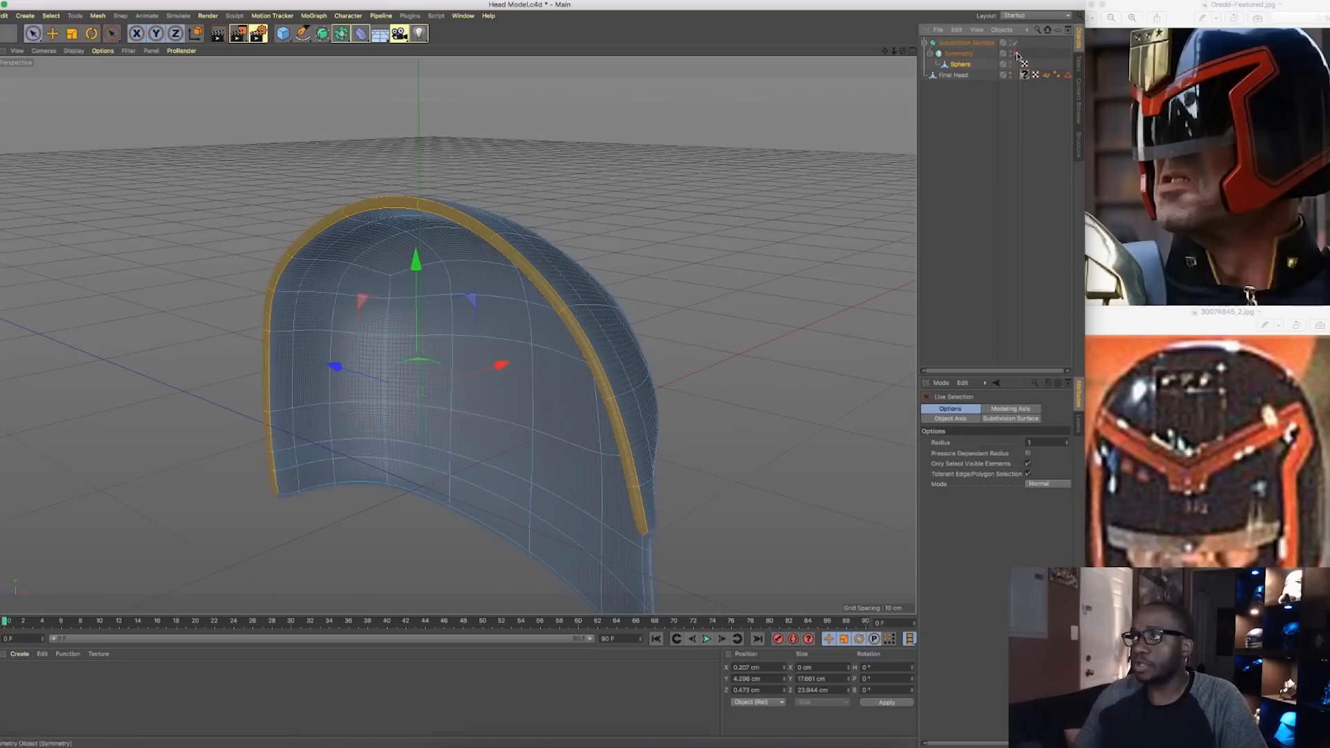
pyautogui.click(1016, 53)
pyautogui.keyDown('alt'); pyautogui.moveTo(485, 377); pyautogui.dragTo(596, 326); pyautogui.keyUp('alt')
pyautogui.click(947, 240)
pyautogui.keyDown('alt'); pyautogui.moveTo(567, 326); pyautogui.dragTo(457, 335, button='middle'); pyautogui.keyUp('alt')
pyautogui.keyDown('alt'); pyautogui.moveTo(448, 340); pyautogui.dragTo(558, 248); pyautogui.keyUp('alt')
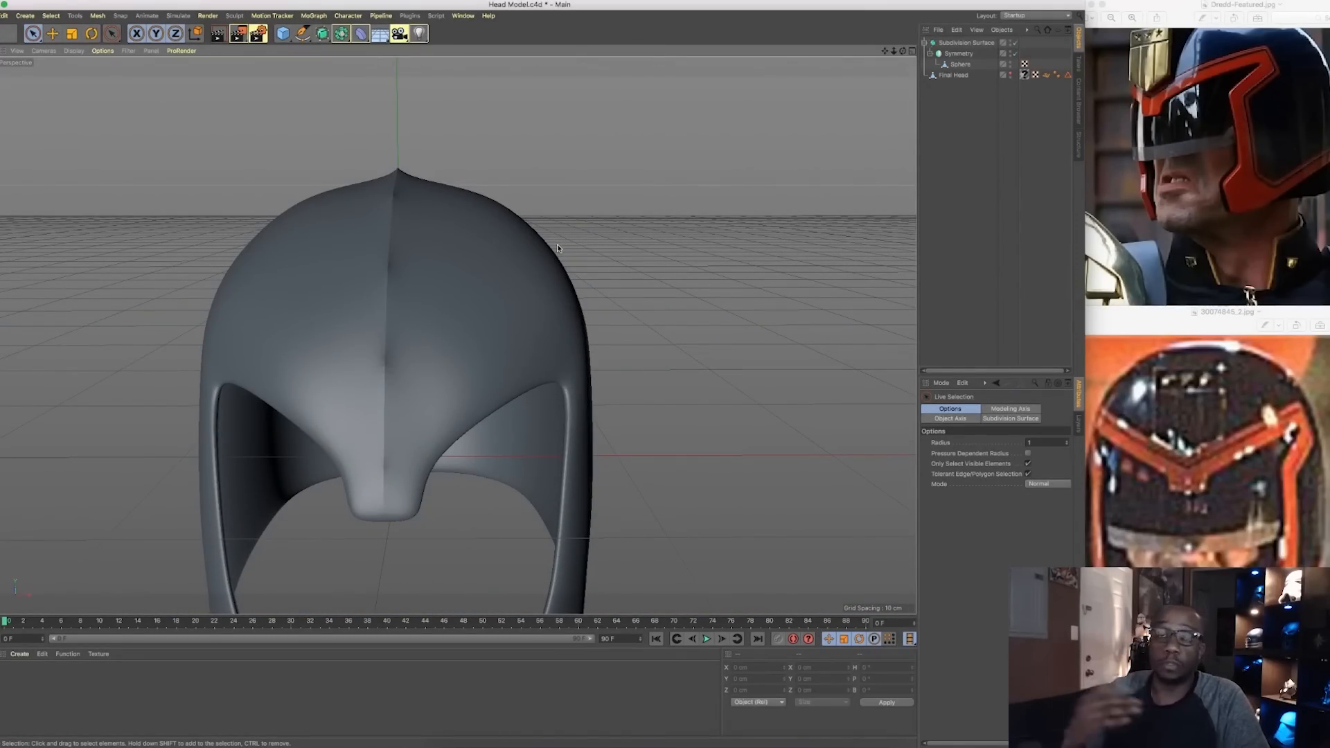
# Disable the Subdivision Surface and Symmetry again and select the Sphere mesh for editing
pyautogui.click(1015, 43)
pyautogui.click(1015, 54)
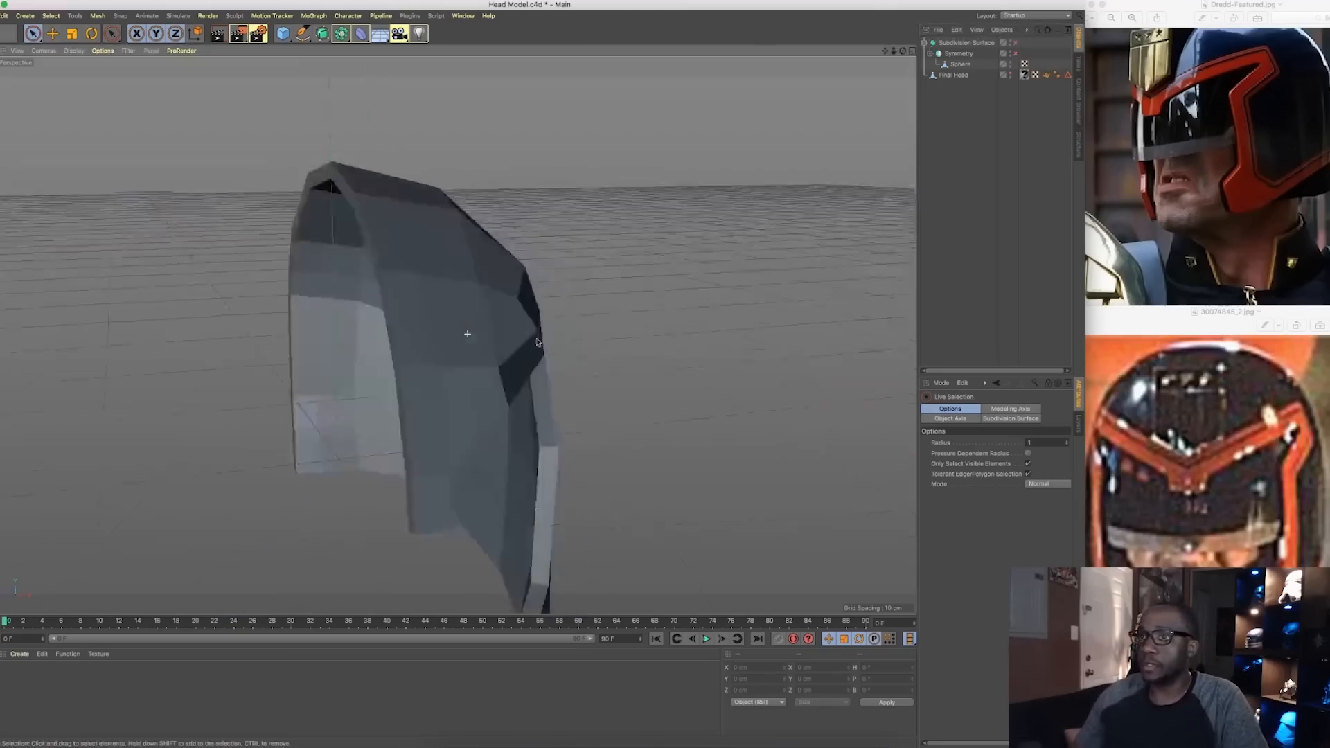
pyautogui.click(960, 65)
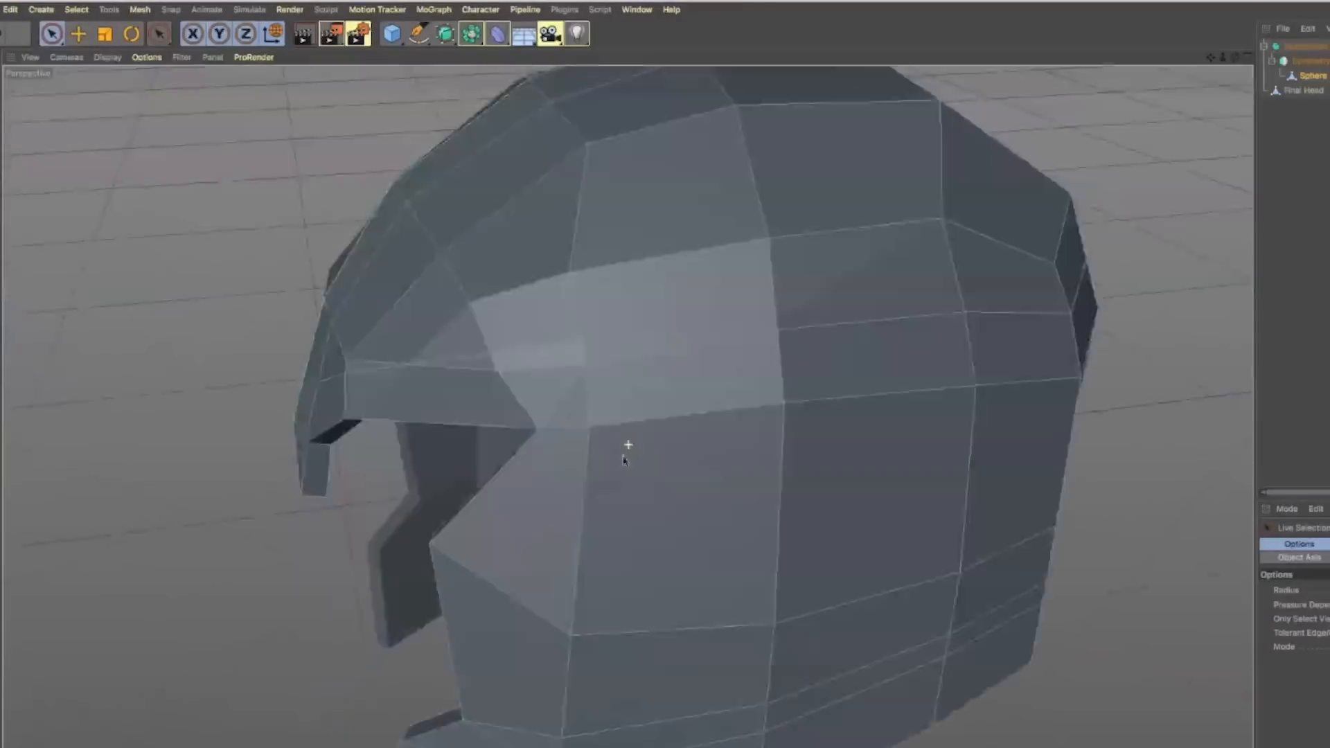
# Line Cut new edges across the side panel behind the eye opening and tidy their points with Slide
pyautogui.click(788, 355)
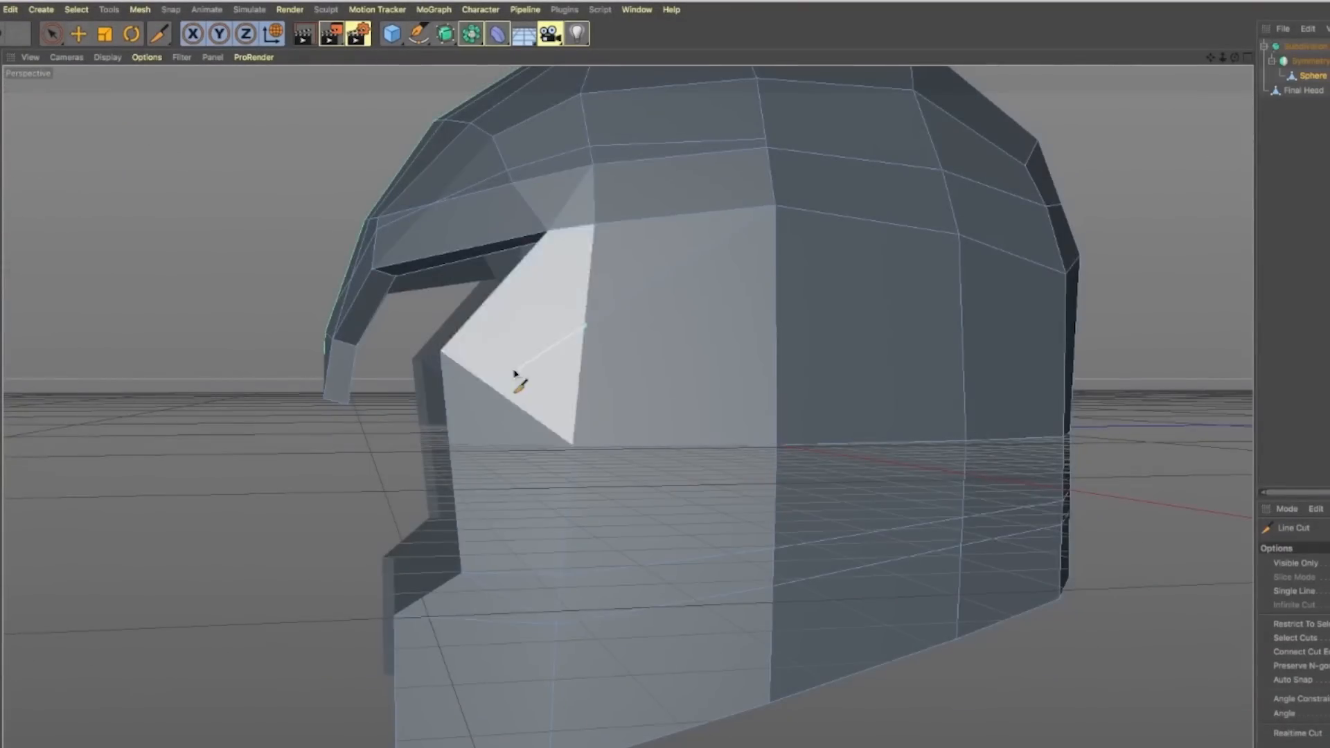
pyautogui.scroll(3, 558, 628)
pyautogui.rightClick(558, 627)
pyautogui.click(609, 721)
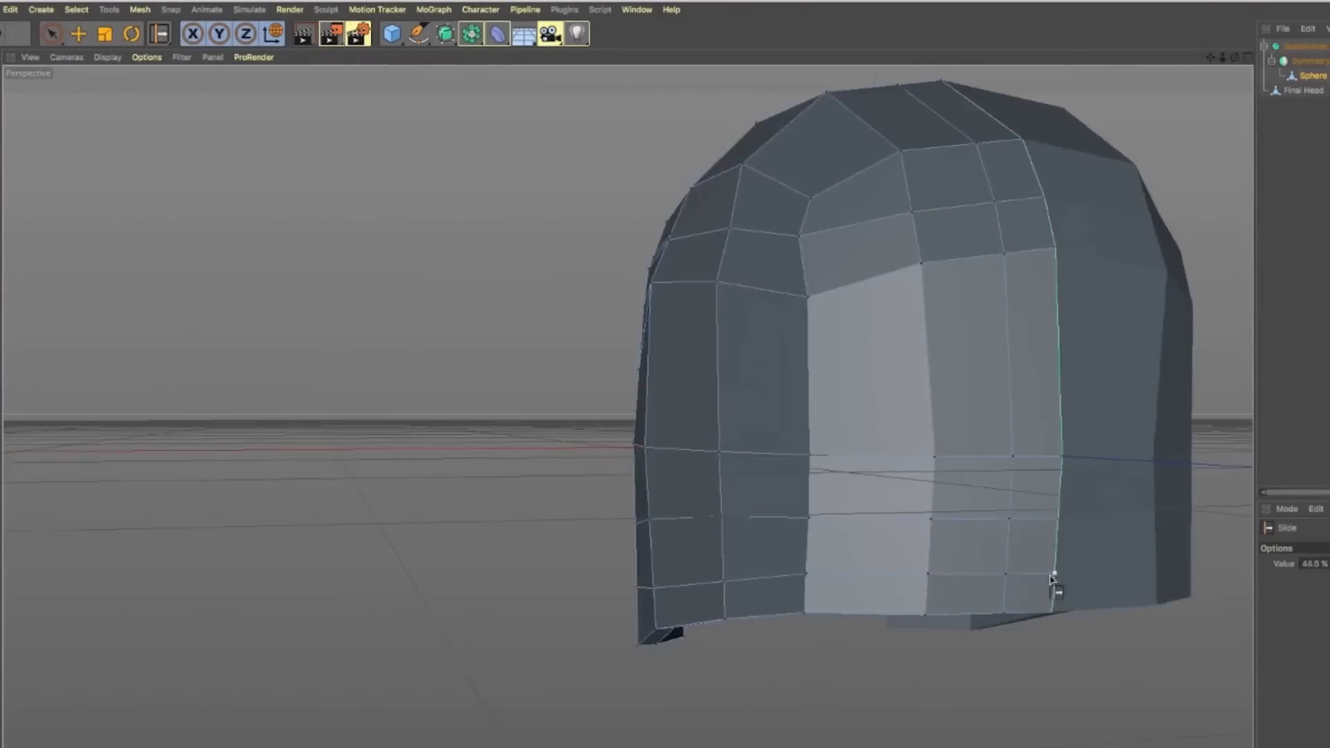
pyautogui.rightClick(466, 736)
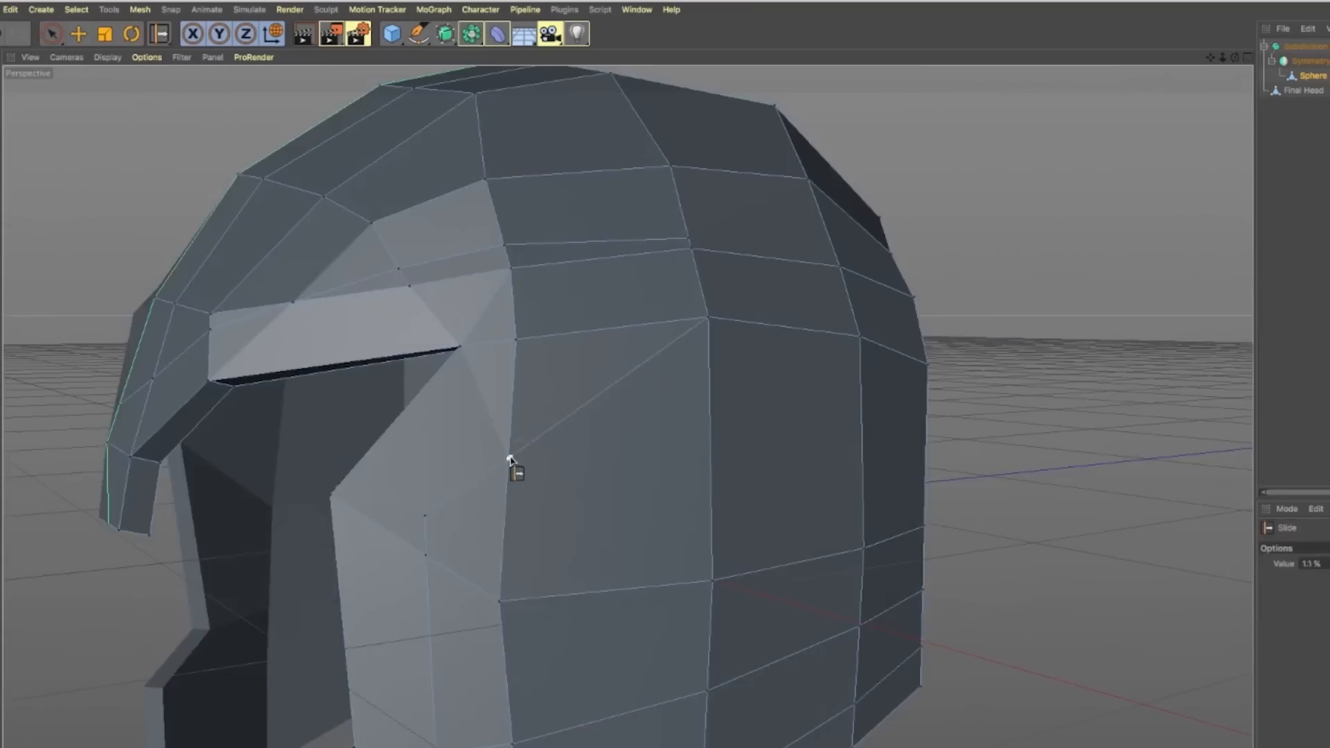
pyautogui.rightClick(544, 469)
pyautogui.click(575, 668)
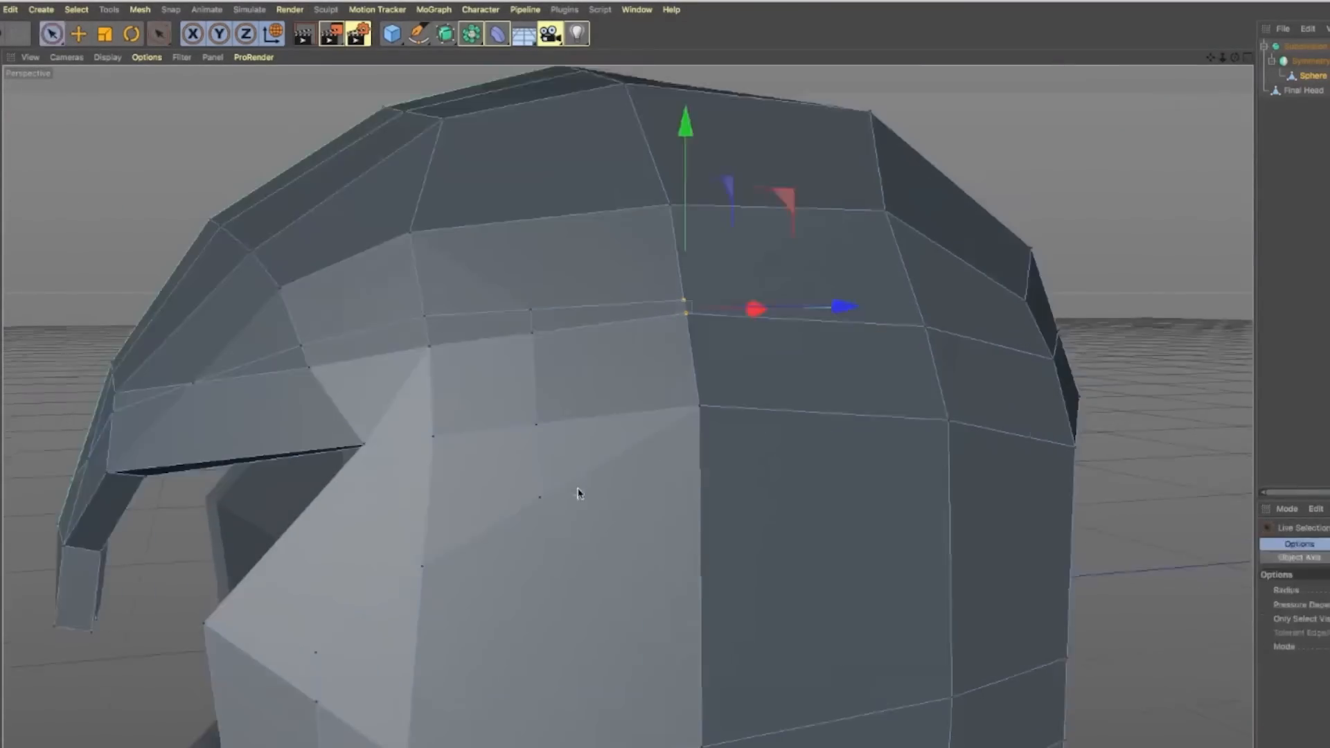
pyautogui.rightClick(529, 297)
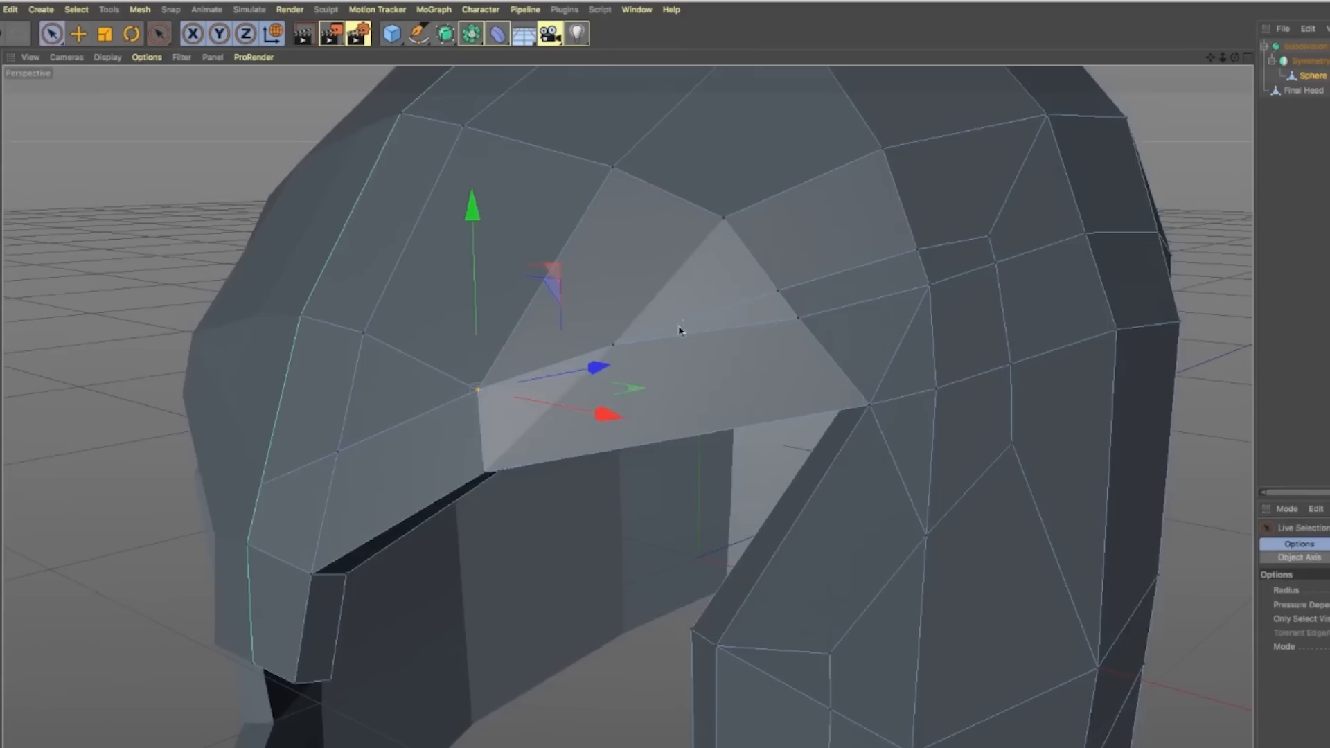
pyautogui.rightClick(609, 345)
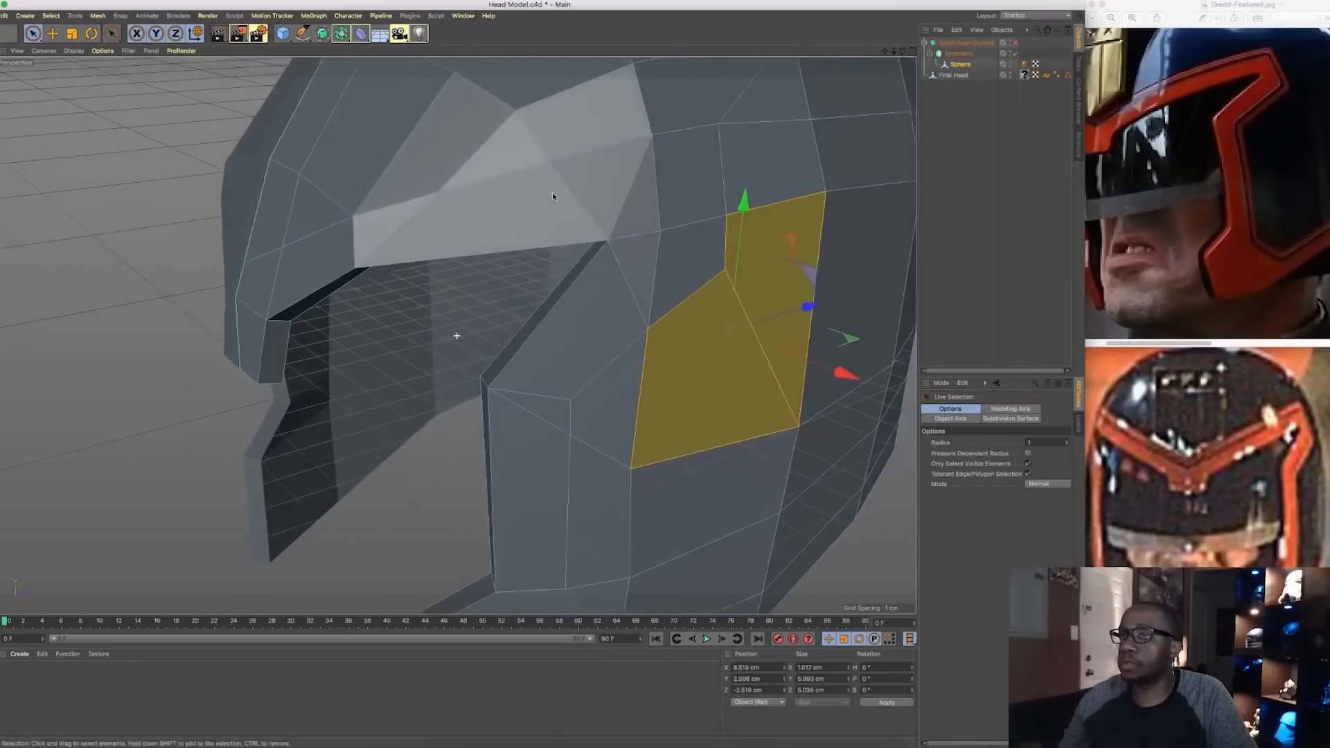
# Line Cut a continuous edge above the eye opening from the brow's centre line round to the side panel
pyautogui.keyDown('alt'); pyautogui.moveTo(553, 196); pyautogui.dragTo(521, 200, button='middle'); pyautogui.keyUp('alt')
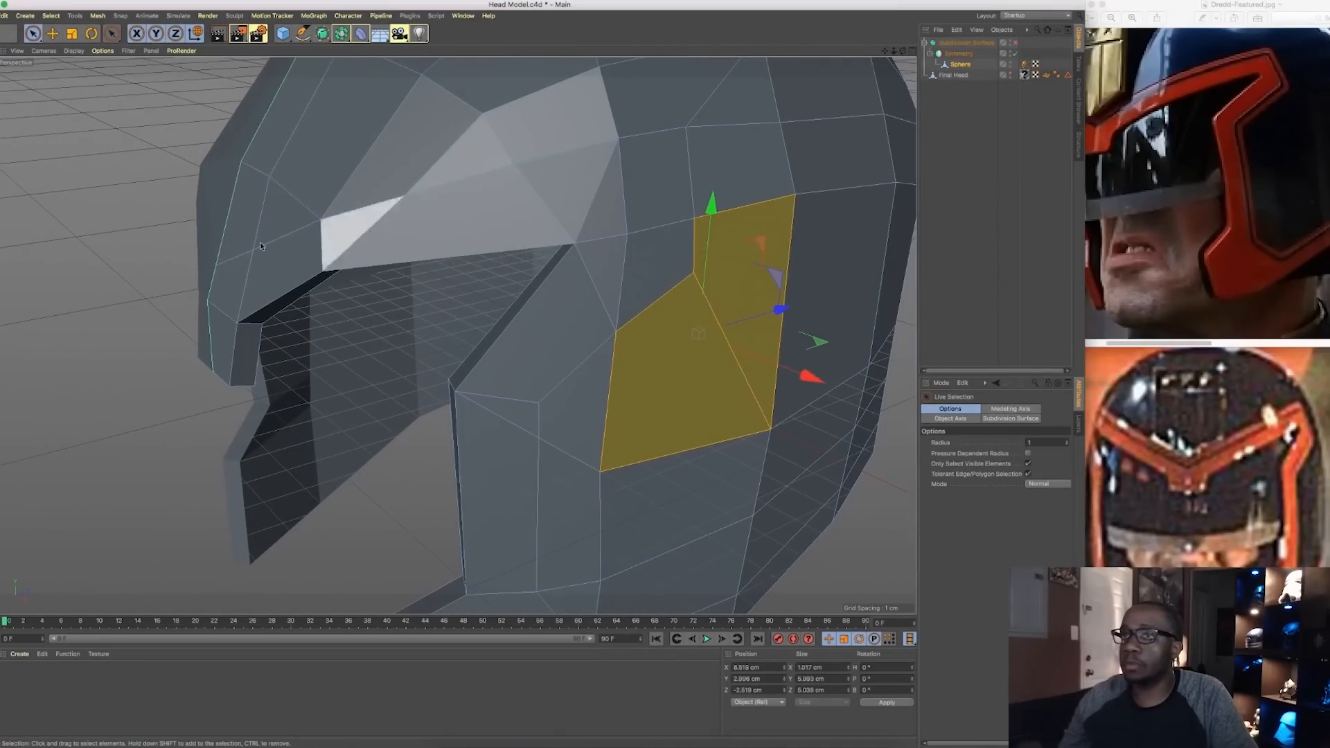
pyautogui.scroll(-1, 187, 267)
pyautogui.keyDown('alt'); pyautogui.moveTo(845, 143); pyautogui.dragTo(631, 182); pyautogui.keyUp('alt')
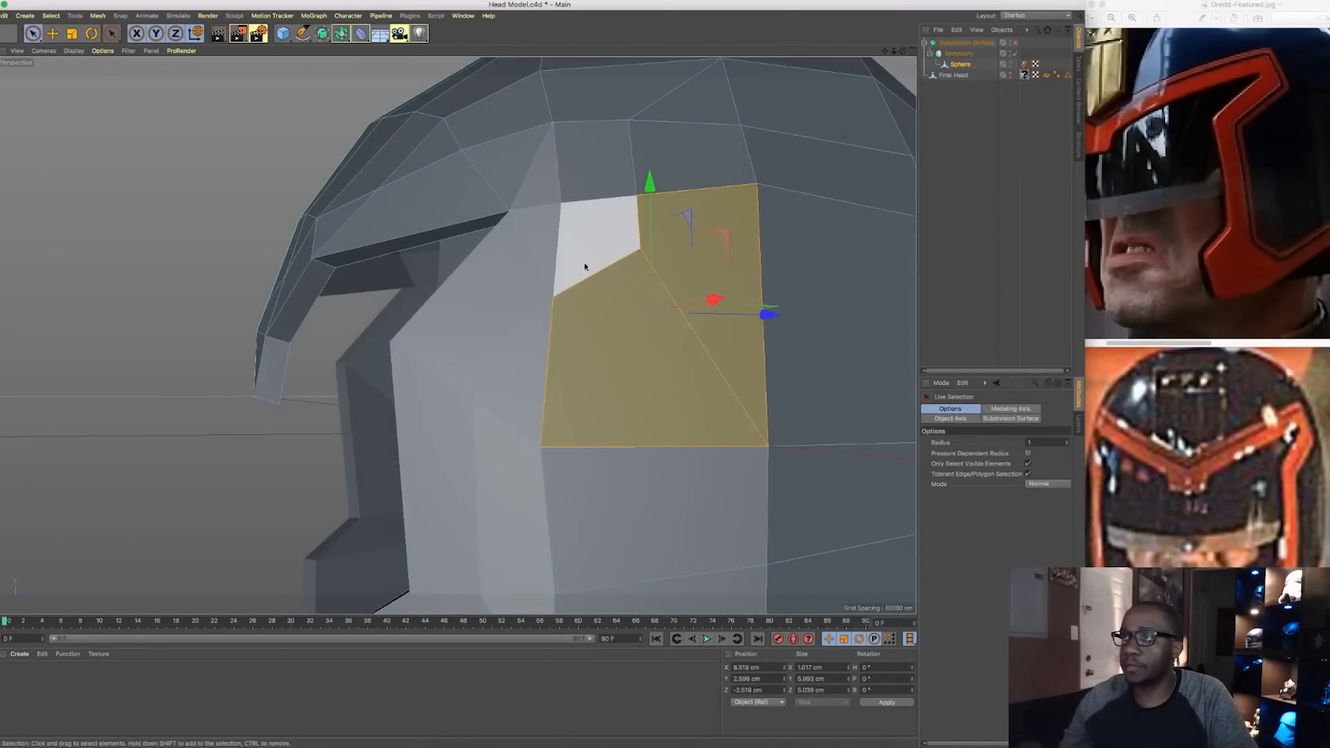
pyautogui.scroll(3, 515, 176)
pyautogui.keyDown('alt'); pyautogui.moveTo(515, 176); pyautogui.dragTo(591, 211); pyautogui.keyUp('alt')
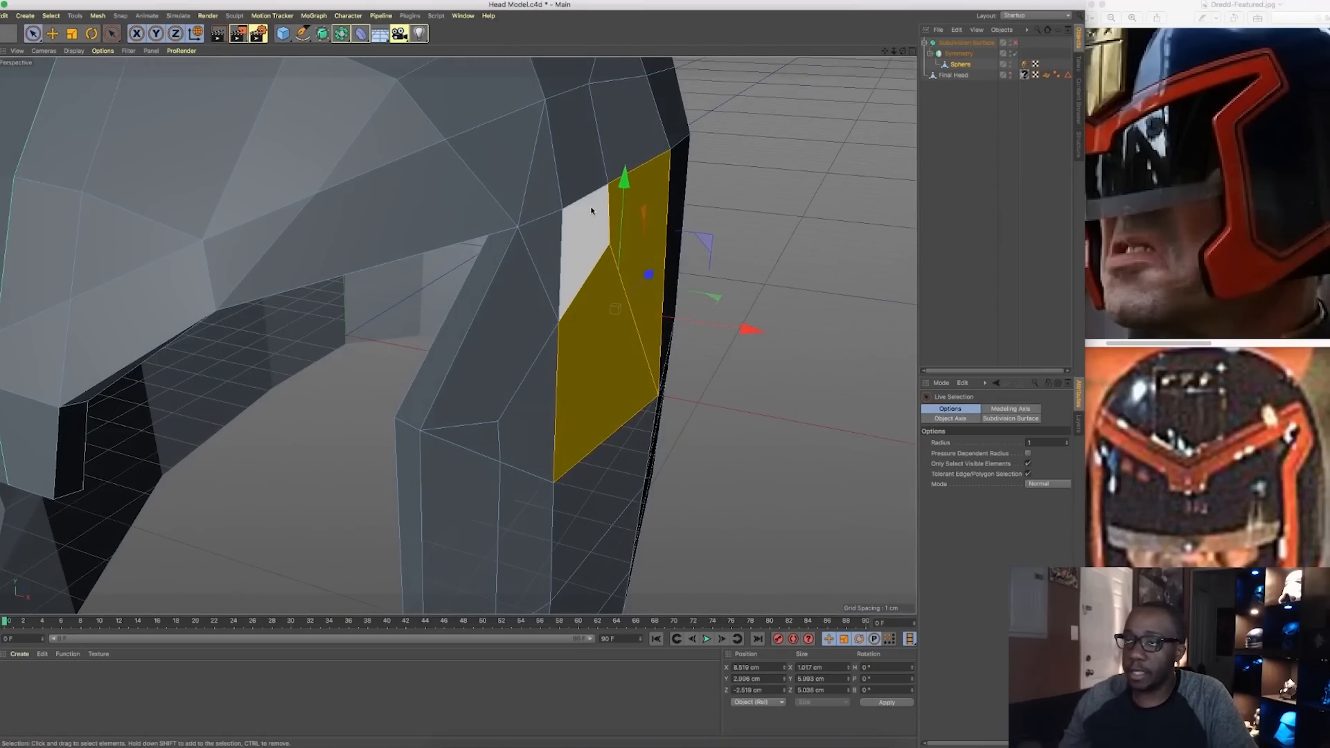
pyautogui.keyDown('alt'); pyautogui.moveTo(593, 210); pyautogui.dragTo(242, 305); pyautogui.keyUp('alt')
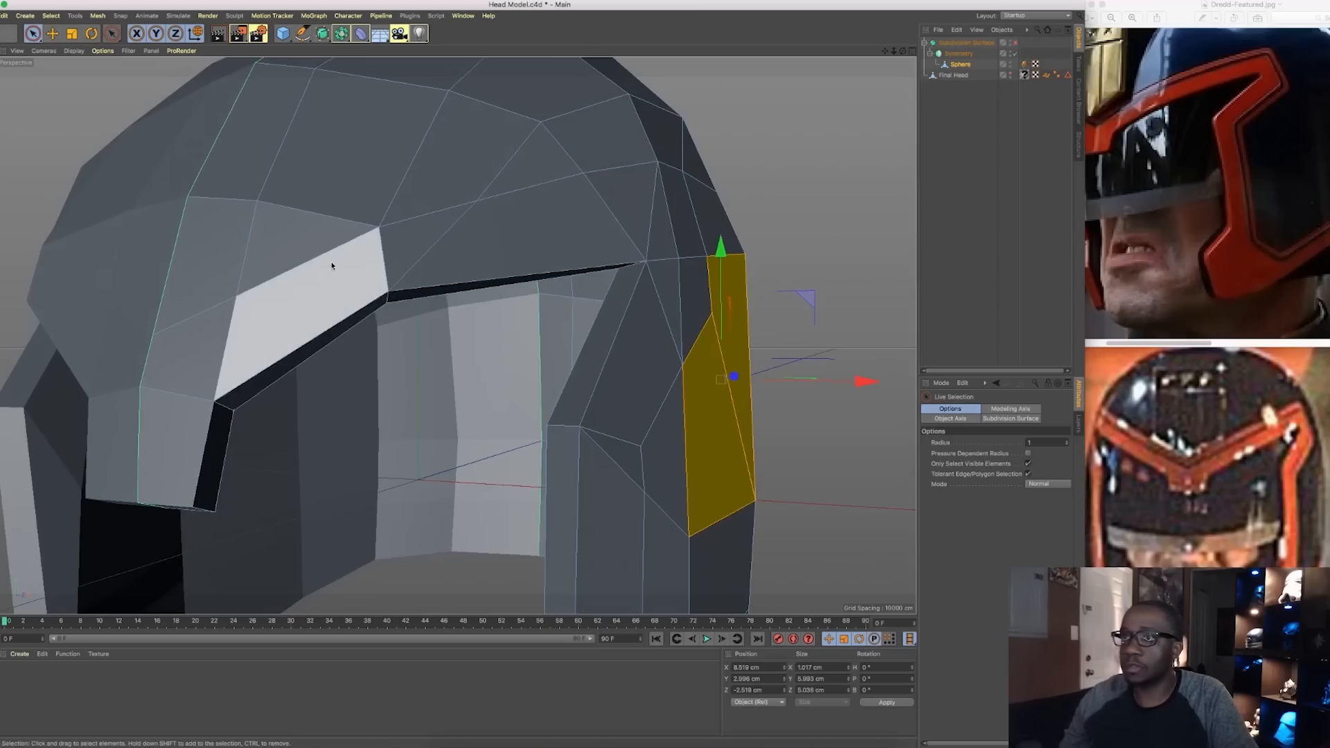
pyautogui.rightClick(264, 296)
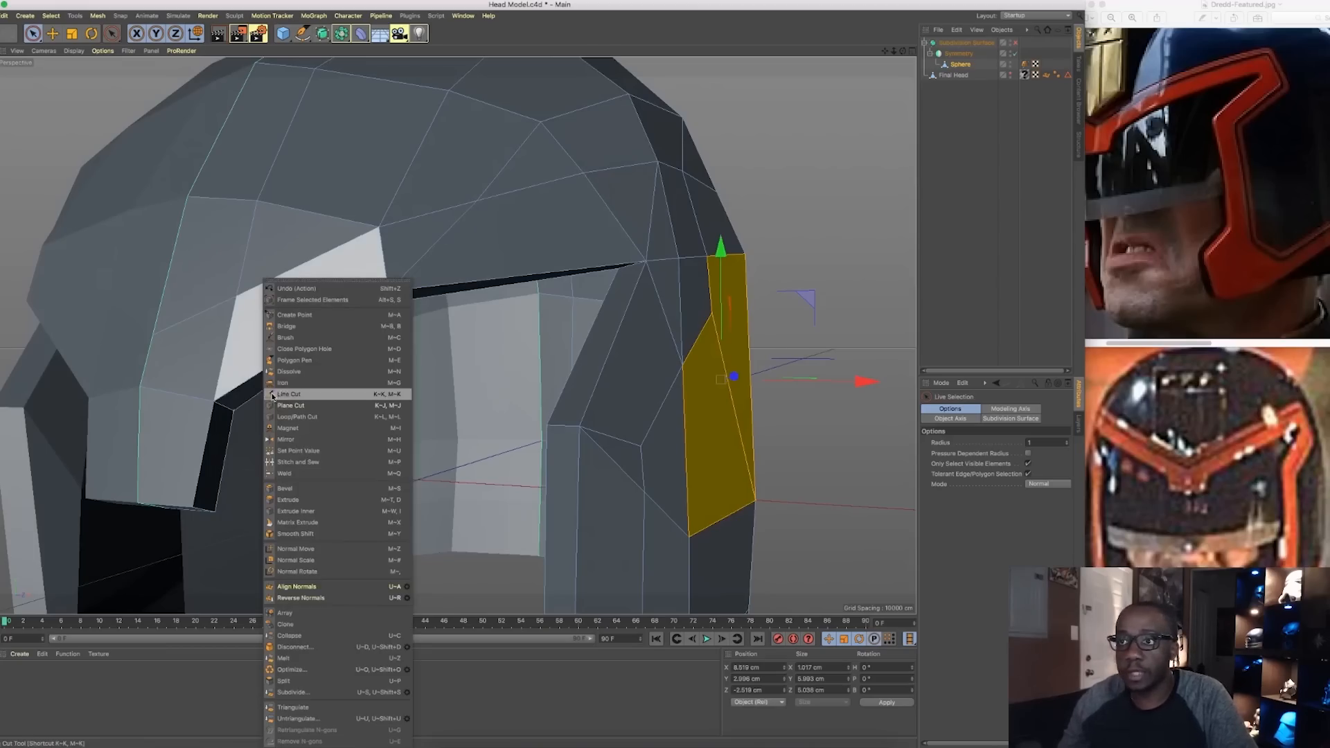
pyautogui.click(278, 396)
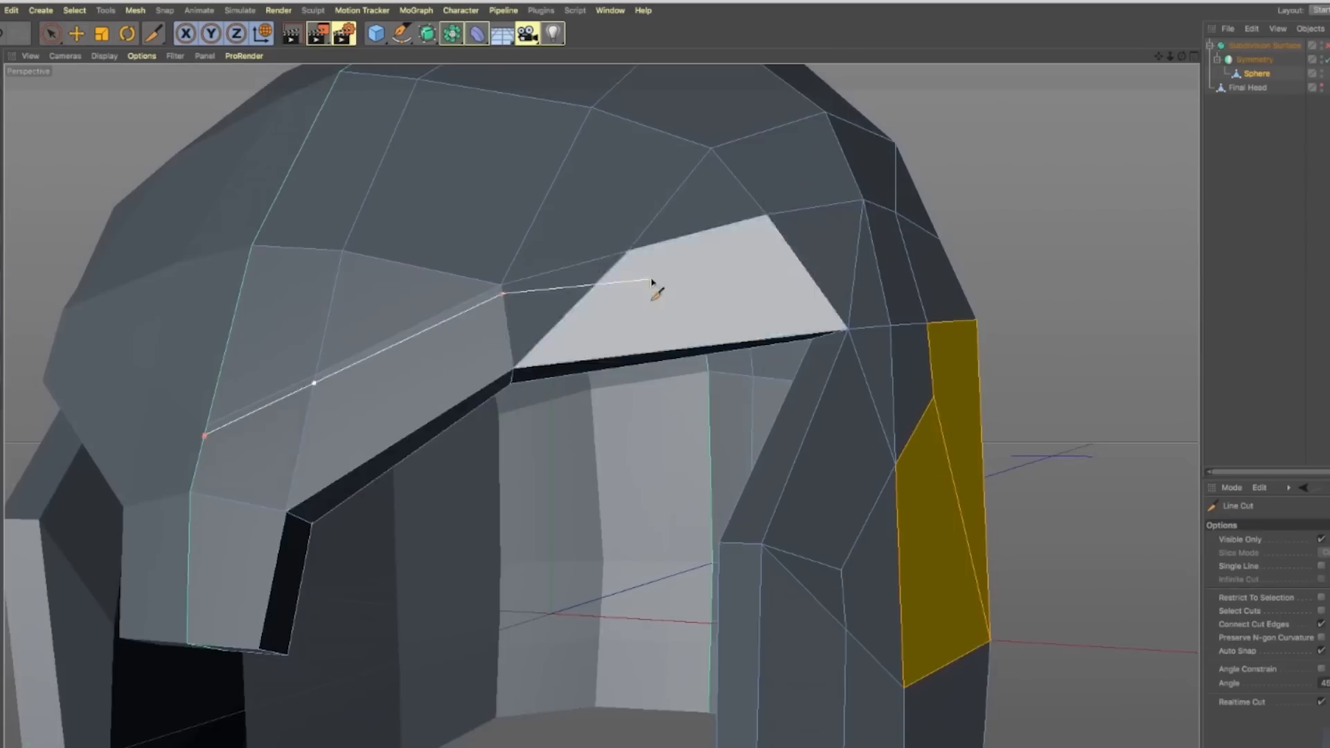
pyautogui.click(698, 348)
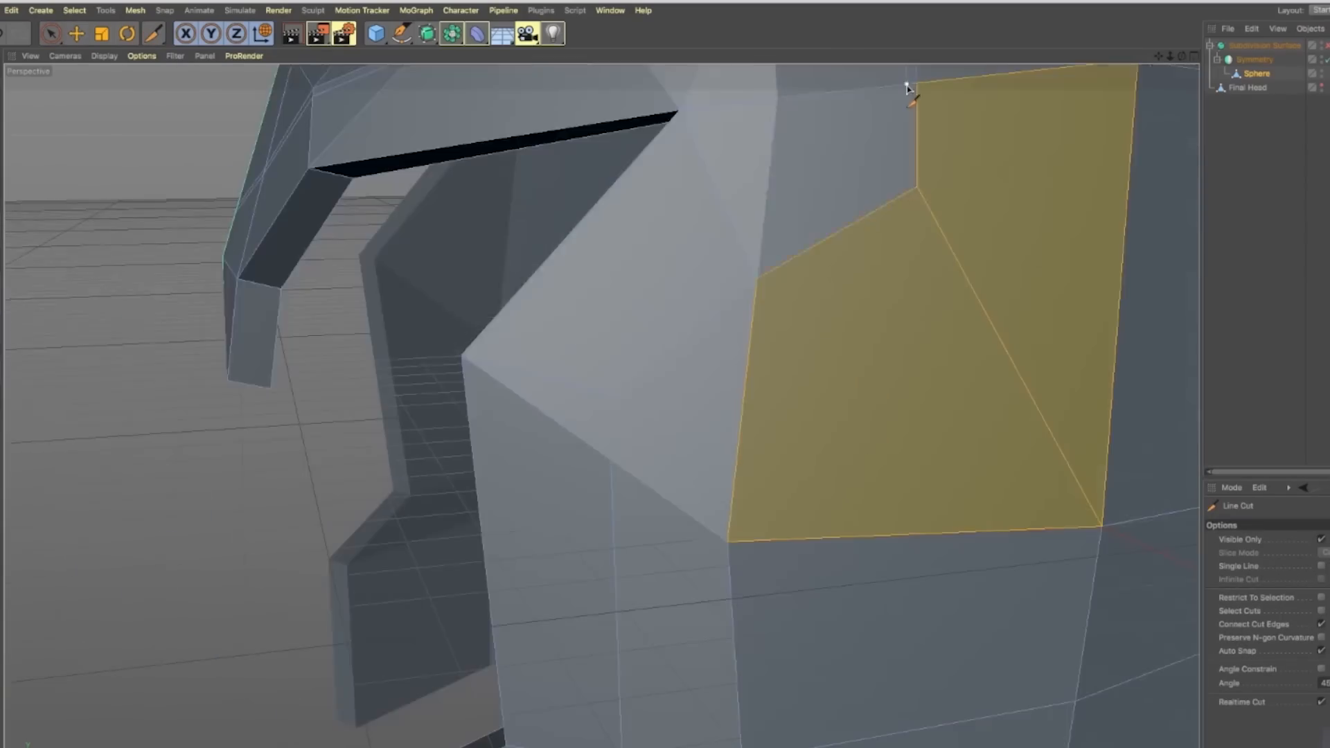
pyautogui.click(121, 376)
pyautogui.click(237, 544)
pyautogui.press('space')
# Weld the stray cut point near the side corner onto the neighbouring vertex
pyautogui.keyDown('alt'); pyautogui.moveTo(352, 582); pyautogui.dragTo(600, 425); pyautogui.keyUp('alt')
pyautogui.scroll(5, 282, 410)
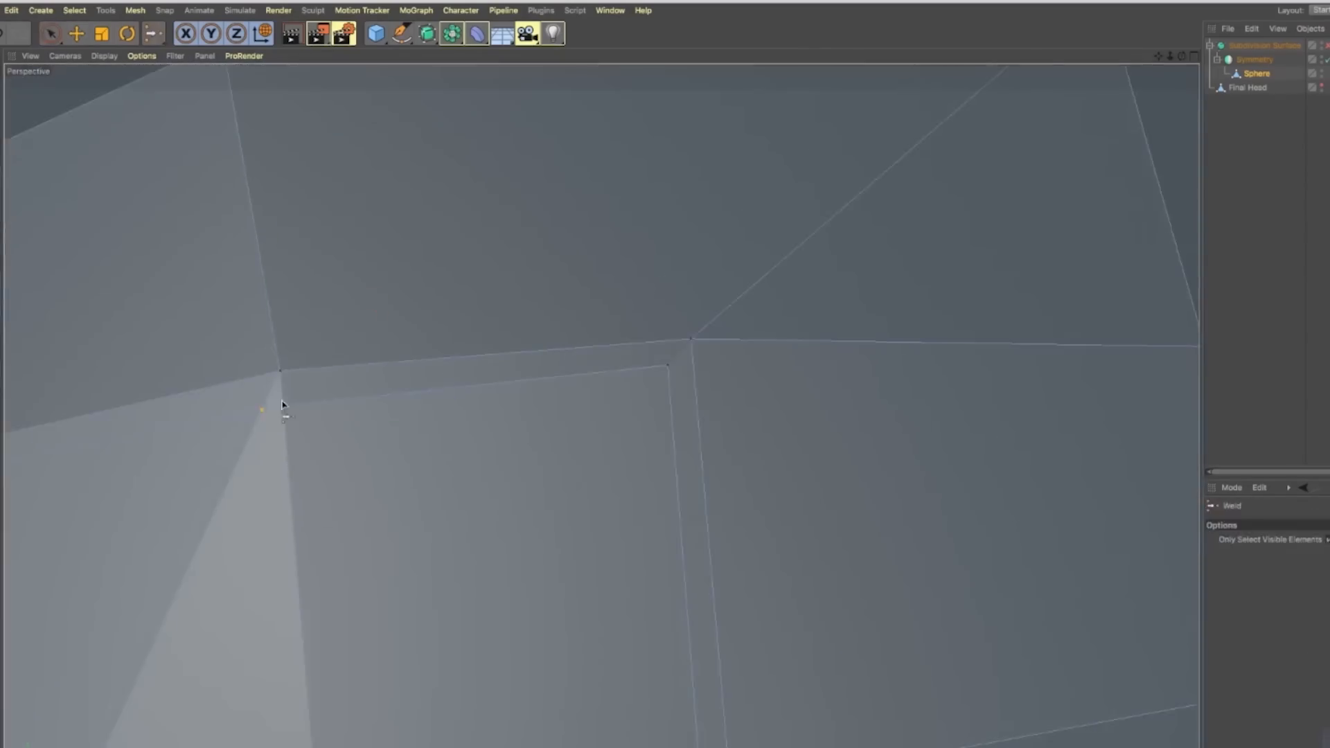
pyautogui.press('m')
pyautogui.press('o')
pyautogui.rightClick(534, 371)
pyautogui.click(582, 677)
# Add another Line Cut beside the trim outline and slide its points along their edges
pyautogui.press('k')
pyautogui.press('k')
pyautogui.click(830, 317)
pyautogui.keyDown('alt'); pyautogui.moveTo(840, 293); pyautogui.dragTo(636, 374); pyautogui.keyUp('alt')
pyautogui.press('m')
pyautogui.press('o')
pyautogui.scroll(3, 636, 374)
pyautogui.moveTo(602, 595)
pyautogui.mouseDown()
pyautogui.moveTo(612, 568)
pyautogui.moveTo(896, 484)
pyautogui.mouseUp()
pyautogui.scroll(-5, 612, 568)
# Select the narrow strip of polygons following the trim outline and extrude it into a groove
pyautogui.press('space')
pyautogui.moveTo(237, 490)
pyautogui.keyDown('shift'); pyautogui.mouseDown()
pyautogui.moveTo(603, 341)
pyautogui.moveTo(763, 342)
pyautogui.mouseUp(); pyautogui.keyUp('shift')
pyautogui.moveTo(891, 184)
pyautogui.keyDown('shift'); pyautogui.mouseDown()
pyautogui.moveTo(659, 677)
pyautogui.moveTo(342, 537)
pyautogui.mouseUp(); pyautogui.keyUp('shift')
pyautogui.moveTo(100, 241)
pyautogui.keyDown('shift'); pyautogui.mouseDown()
pyautogui.moveTo(176, 498)
pyautogui.moveTo(843, 502)
pyautogui.mouseUp(); pyautogui.keyUp('shift')
pyautogui.press('d')
pyautogui.press('space')
# Loop-select the edges bordering the groove and the brow panel with the Subdivision Surface enabled
pyautogui.press('q')
pyautogui.scroll(-5, 825, 487)
pyautogui.press('u')
pyautogui.press('l')
pyautogui.scroll(6, 249, 596)
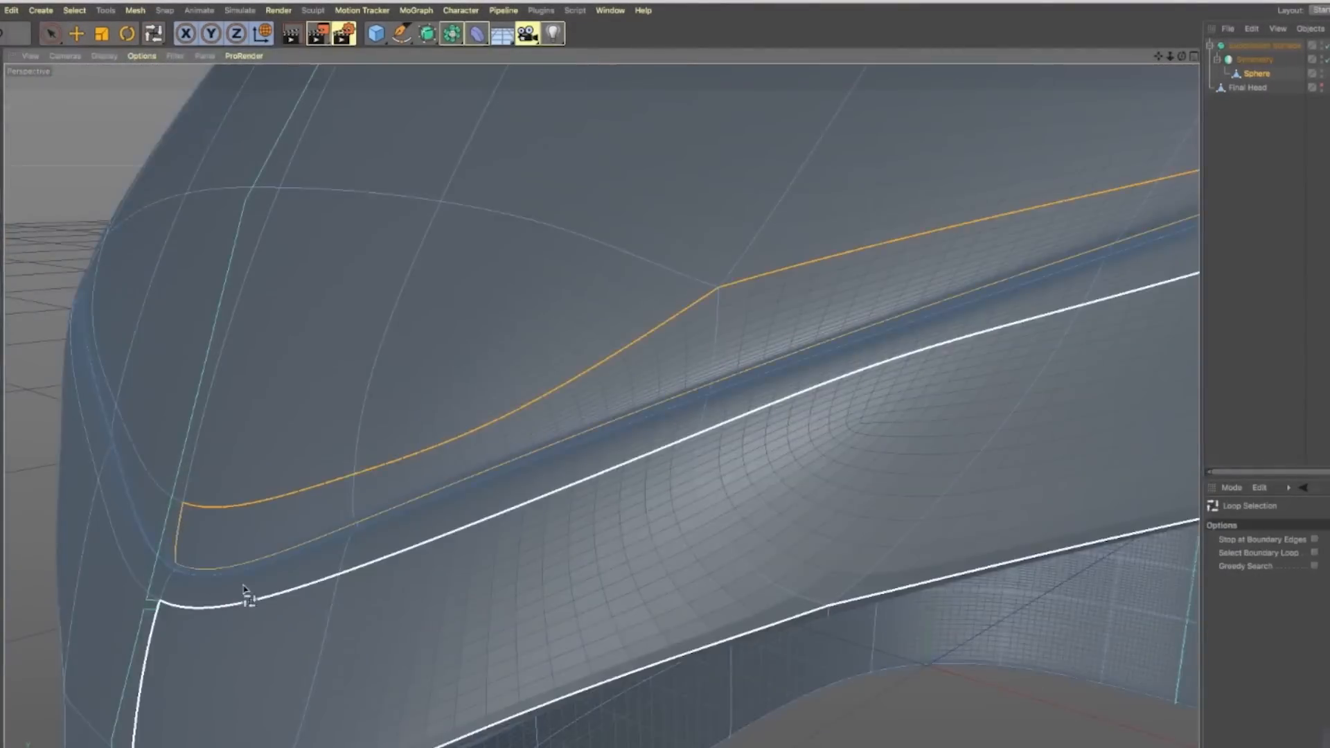
pyautogui.keyDown('shift'); pyautogui.click(250, 597); pyautogui.keyUp('shift')
pyautogui.press('space')
# Examine the groove's curves and corners with the Subdivision Surface switched on and off
pyautogui.press('q')
pyautogui.scroll(-6, 265, 651)
pyautogui.keyDown('alt'); pyautogui.moveTo(265, 652); pyautogui.dragTo(695, 466); pyautogui.keyUp('alt')
pyautogui.press('q')
pyautogui.scroll(4, 695, 466)
pyautogui.click(1251, 139)
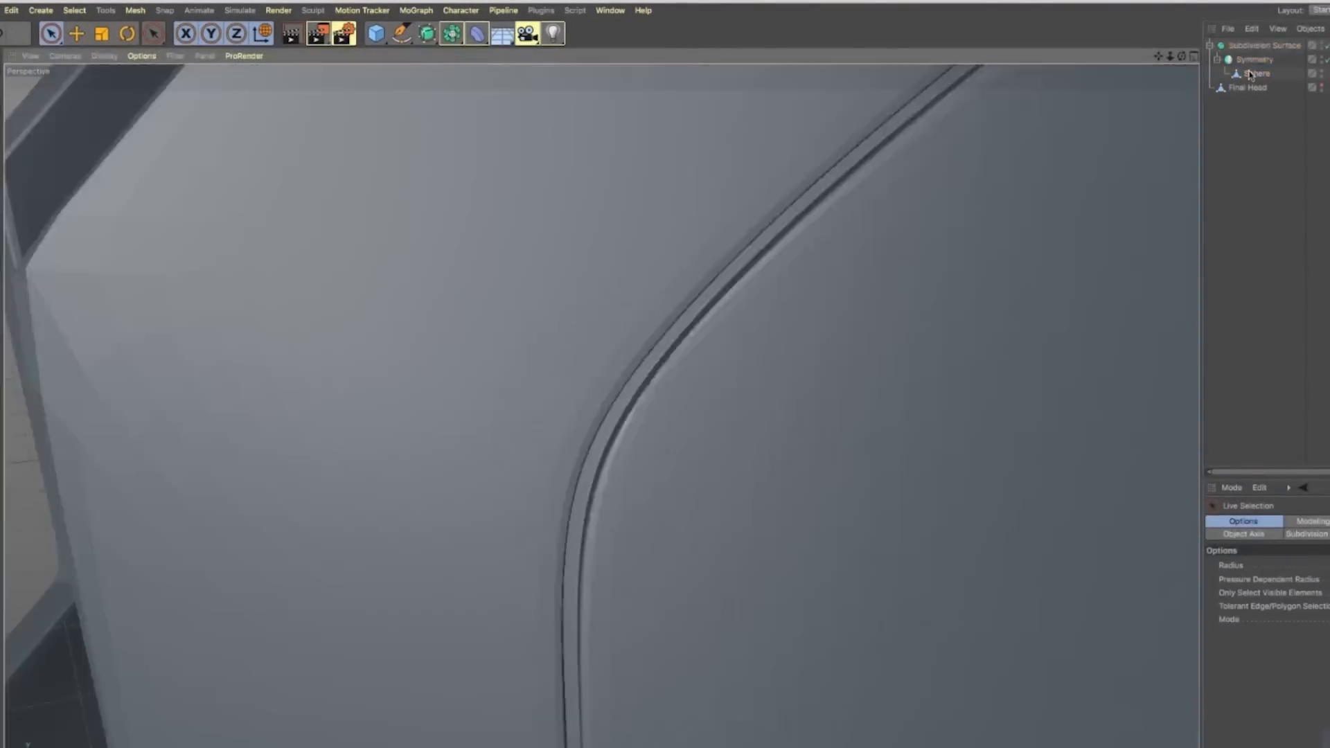
pyautogui.click(1252, 74)
pyautogui.keyDown('alt'); pyautogui.moveTo(485, 589); pyautogui.dragTo(441, 395, button='middle'); pyautogui.keyUp('alt')
pyautogui.press('q')
pyautogui.scroll(6, 440, 394)
pyautogui.keyDown('alt'); pyautogui.moveTo(441, 394); pyautogui.dragTo(358, 505); pyautogui.keyUp('alt')
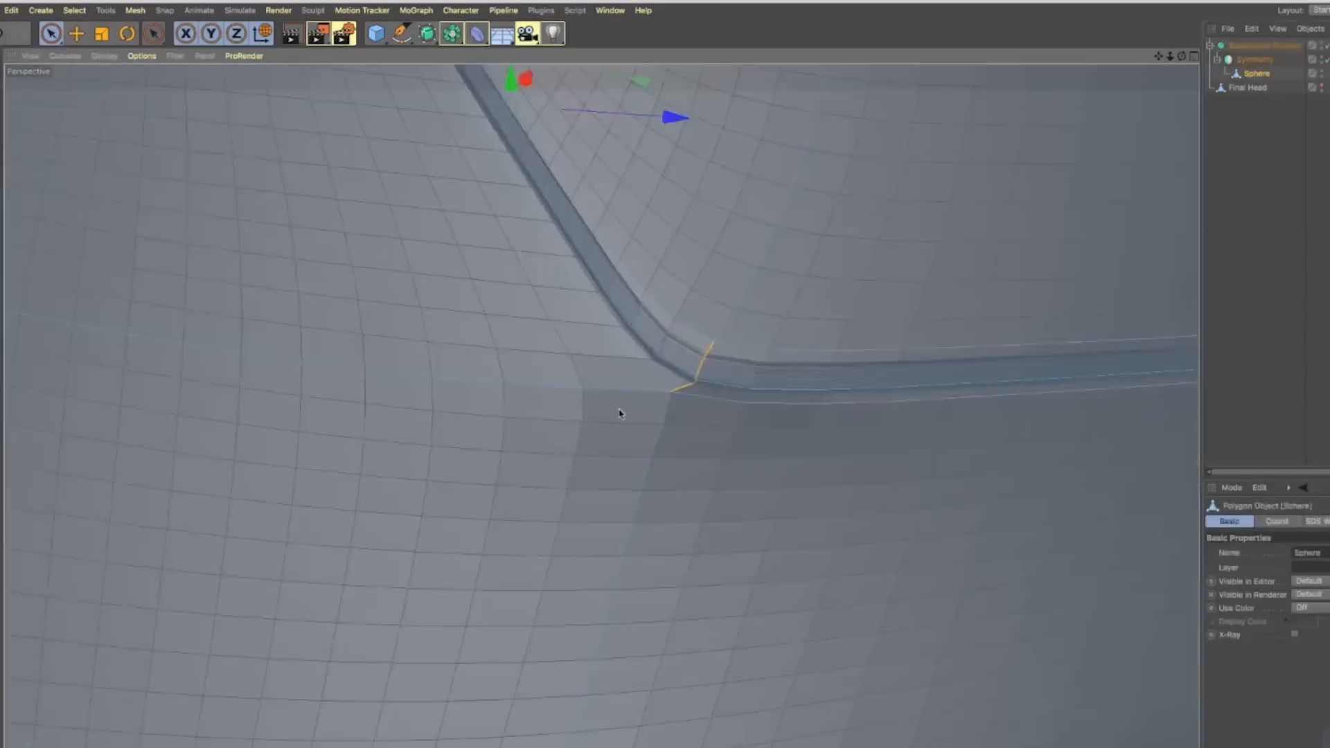
pyautogui.press('q')
pyautogui.scroll(-6, 620, 414)
pyautogui.press('q')
# Line Cut an extra edge next to the groove and preview it with the Subdivision Surface enabled
pyautogui.press('k')
pyautogui.press('k')
pyautogui.click(662, 451)
pyautogui.press('q')
pyautogui.keyDown('alt'); pyautogui.moveTo(980, 288); pyautogui.dragTo(485, 485); pyautogui.keyUp('alt')
pyautogui.click(676, 354)
pyautogui.click(1256, 74)
pyautogui.click(1254, 59)
pyautogui.click(1257, 74)
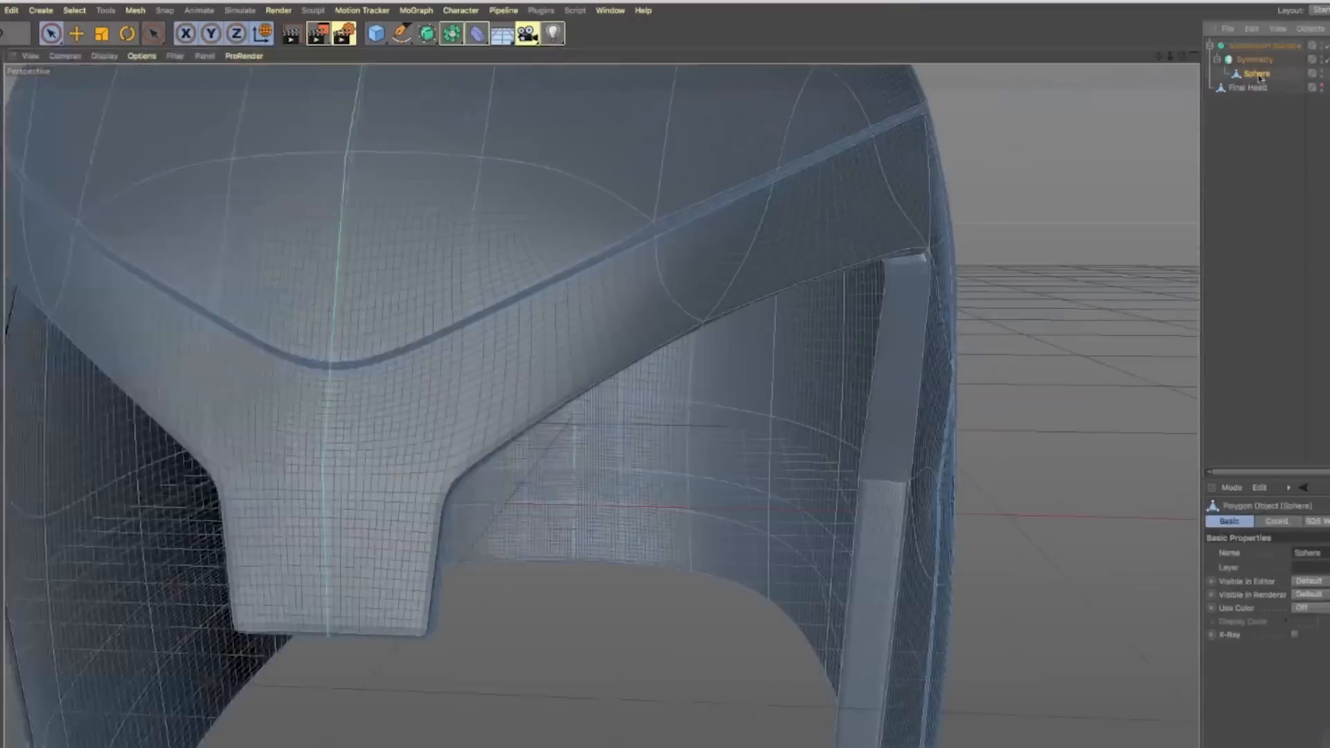
# Examine the groove's point at the centre of the brow in low-poly and smoothed display
pyautogui.press('q')
pyautogui.scroll(5, 332, 365)
pyautogui.press('m')
pyautogui.press('q')
pyautogui.keyDown('alt'); pyautogui.moveTo(332, 365); pyautogui.dragTo(481, 513); pyautogui.keyUp('alt')
pyautogui.press('space')
pyautogui.press('q')
# Deselect everything and examine the whole helmet's smoothed brow, groove and cheek guards
pyautogui.scroll(-6, 594, 430)
pyautogui.keyDown('alt'); pyautogui.moveTo(594, 430); pyautogui.dragTo(481, 594); pyautogui.keyUp('alt')
pyautogui.click(613, 558)
pyautogui.click(481, 594)
pyautogui.scroll(5, 600, 425)
pyautogui.click(611, 371)
pyautogui.press('super+shift+a')
pyautogui.scroll(-6, 659, 502)
pyautogui.keyDown('alt'); pyautogui.moveTo(659, 501); pyautogui.dragTo(656, 478); pyautogui.keyUp('alt')
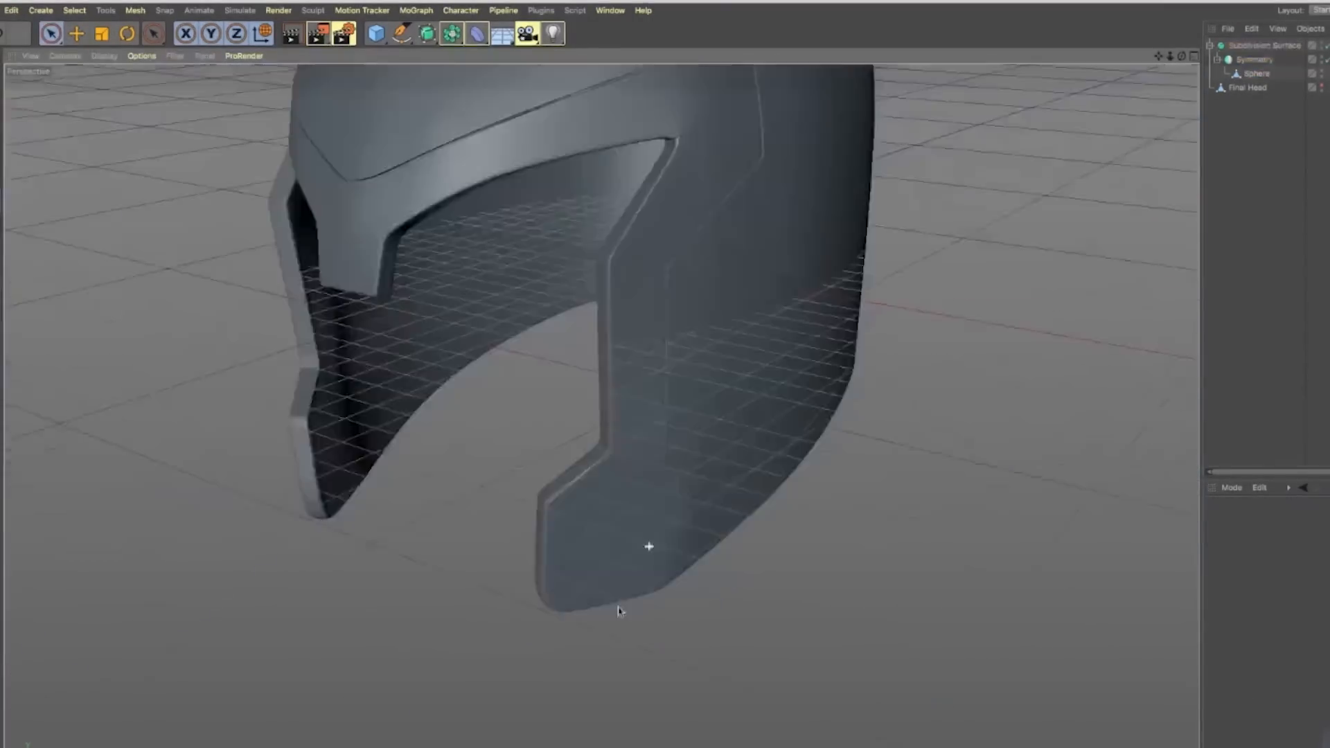
pyautogui.press('q')
pyautogui.press('q')
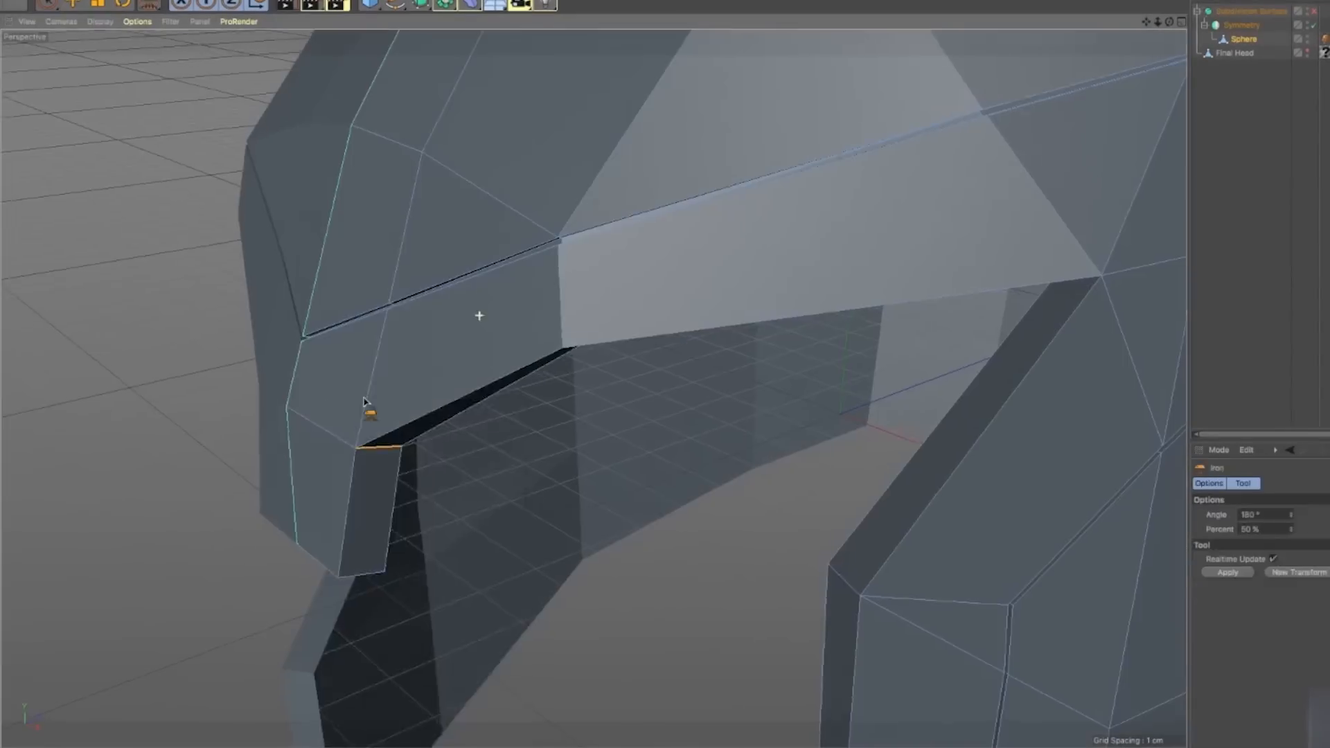
# Line Cut a supporting edge parallel to the groove along the brow and onto the helmet's side
pyautogui.press('k')
pyautogui.press('k')
pyautogui.click(300, 357)
pyautogui.keyDown('alt'); pyautogui.moveTo(984, 132); pyautogui.dragTo(945, 199, button='middle'); pyautogui.keyUp('alt')
pyautogui.press('space')
pyautogui.keyDown('alt'); pyautogui.moveTo(944, 198); pyautogui.dragTo(757, 258); pyautogui.keyUp('alt')
pyautogui.press('k')
pyautogui.press('k')
pyautogui.click(800, 200)
pyautogui.press('space')
# Continue the supporting Line Cut beside the groove down the side and cheek panels
pyautogui.keyDown('alt'); pyautogui.moveTo(427, 419); pyautogui.dragTo(330, 270, button='middle'); pyautogui.keyUp('alt')
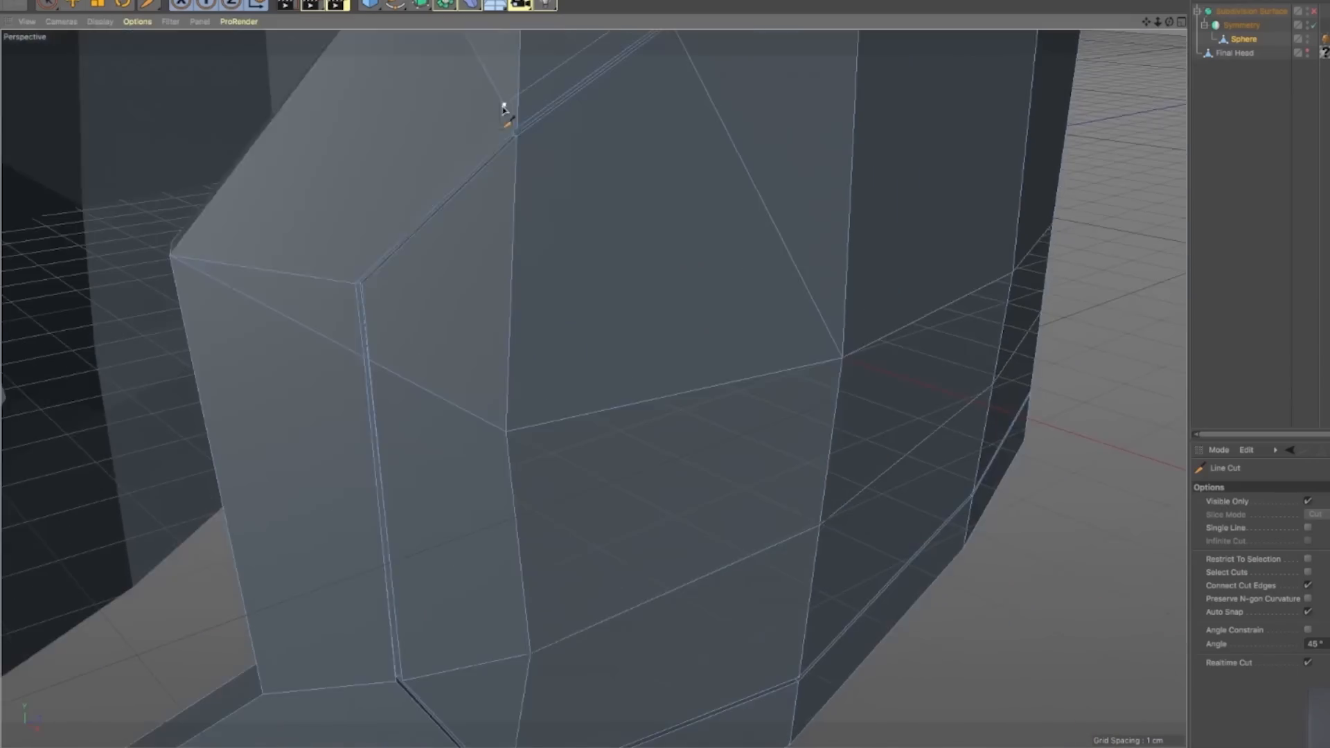
pyautogui.press('k')
pyautogui.press('k')
pyautogui.keyDown('alt'); pyautogui.moveTo(330, 270); pyautogui.dragTo(211, 296); pyautogui.keyUp('alt')
pyautogui.click(212, 296)
pyautogui.press('space')
# Join the loose points of the supporting cut near the side panel's corner with Slide and Stitch and Sew
pyautogui.keyDown('alt'); pyautogui.moveTo(572, 452); pyautogui.dragTo(653, 342); pyautogui.keyUp('alt')
pyautogui.press('m')
pyautogui.press('o')
pyautogui.press('space')
pyautogui.rightClick(653, 341)
pyautogui.click(692, 619)
pyautogui.keyDown('alt'); pyautogui.moveTo(692, 618); pyautogui.dragTo(625, 316); pyautogui.keyUp('alt')
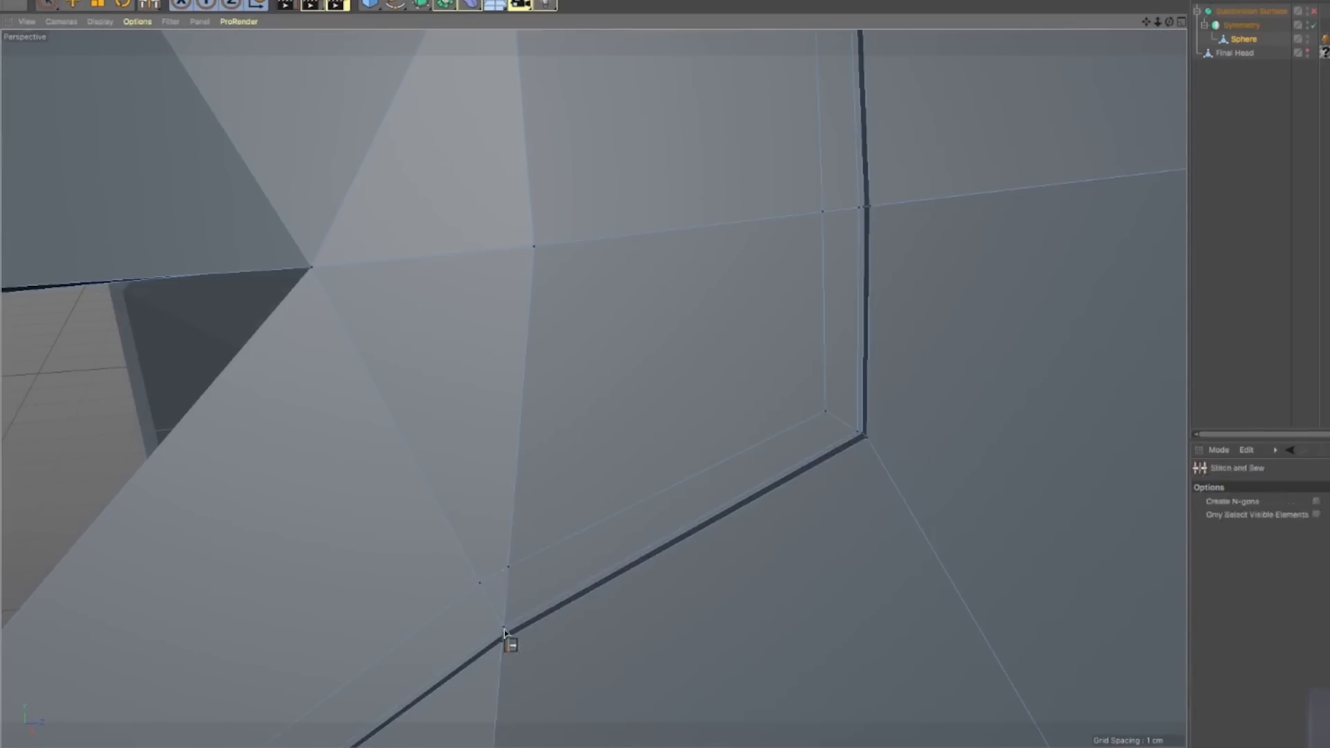
# Slide the supporting cut's points along their edges near the helmet's lower rear rim
pyautogui.keyDown('alt'); pyautogui.moveTo(505, 632); pyautogui.dragTo(773, 188); pyautogui.keyUp('alt')
pyautogui.press('m')
pyautogui.press('o')
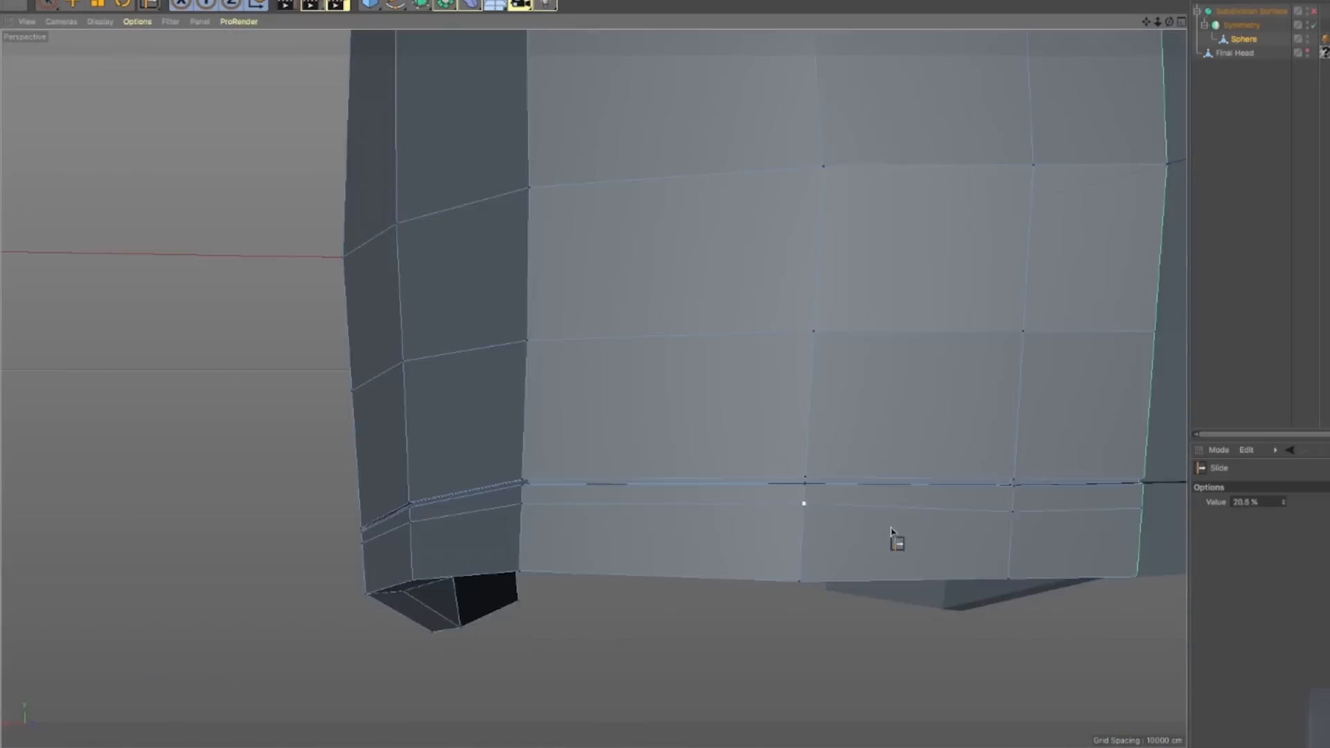
pyautogui.press('space')
# Select the edge loop along the trim outline and apply a Bevel to it
pyautogui.keyDown('alt'); pyautogui.moveTo(891, 528); pyautogui.dragTo(353, 430); pyautogui.keyUp('alt')
pyautogui.doubleClick(354, 431)
pyautogui.keyDown('alt'); pyautogui.moveTo(418, 300); pyautogui.dragTo(312, 627); pyautogui.keyUp('alt')
pyautogui.press('m')
pyautogui.press('s')
# Select the enclosed trim polygons with Fill Selection and extrude them
pyautogui.keyDown('alt'); pyautogui.moveTo(312, 626); pyautogui.dragTo(271, 508); pyautogui.keyUp('alt')
pyautogui.press('d')
pyautogui.press('b')
pyautogui.press('u')
pyautogui.press('f')
pyautogui.press('d')
pyautogui.press('space')
# Preview the extrusion with the Subdivision Surface and Symmetry toggled, and extrude the Sphere's selected polygons again
pyautogui.press('q')
pyautogui.click(1242, 25)
pyautogui.click(1314, 25)
pyautogui.click(1244, 39)
pyautogui.click(306, 249)
pyautogui.press('d')
pyautogui.press('space')
pyautogui.keyDown('alt'); pyautogui.moveTo(305, 291); pyautogui.dragTo(252, 546); pyautogui.keyUp('alt')
pyautogui.press('q')
# Loop-select the edges along the extruded trim and inspect its smoothed corner with the Subdivision Surface enabled
pyautogui.press('u')
pyautogui.press('l')
pyautogui.keyDown('shift'); pyautogui.click(460, 372); pyautogui.keyUp('shift')
pyautogui.press('space')
pyautogui.press('u')
pyautogui.press('l')
pyautogui.keyDown('shift'); pyautogui.click(419, 434); pyautogui.keyUp('shift')
pyautogui.press('space')
pyautogui.press('q')
pyautogui.scroll(-8, 252, 547)
pyautogui.click(1244, 39)
pyautogui.scroll(8, 935, 291)
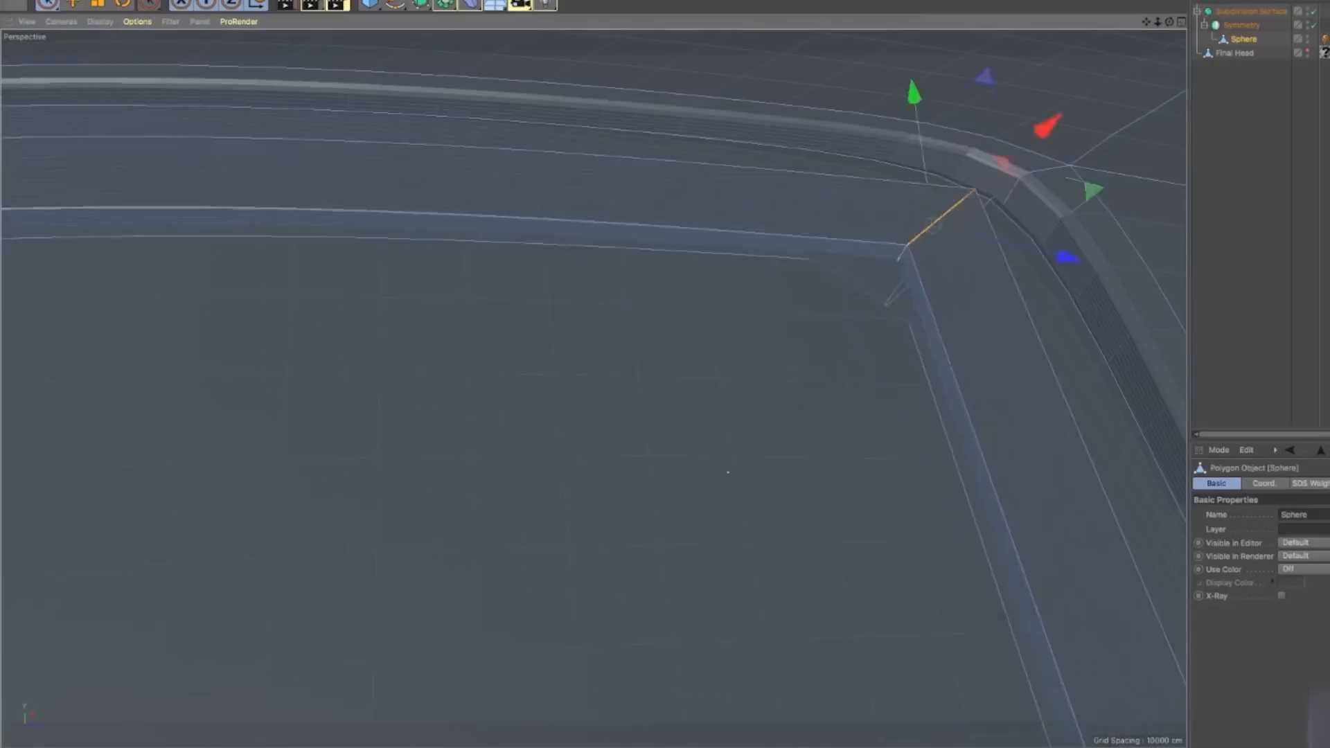
# Select the edges running across the trim groove on the Sphere, checking the corner with the Subdivision Surface toggled
pyautogui.click(1247, 103)
pyautogui.scroll(-8, 820, 178)
pyautogui.click(1244, 39)
pyautogui.scroll(8, 820, 291)
pyautogui.keyDown('shift'); pyautogui.click(596, 341); pyautogui.keyUp('shift')
pyautogui.keyDown('alt'); pyautogui.moveTo(597, 342); pyautogui.dragTo(416, 381); pyautogui.keyUp('alt')
pyautogui.press('q')
pyautogui.keyDown('alt'); pyautogui.moveTo(596, 374); pyautogui.dragTo(416, 402); pyautogui.keyUp('alt')
pyautogui.press('q')
pyautogui.scroll(-6, 748, 458)
pyautogui.scroll(3, 416, 402)
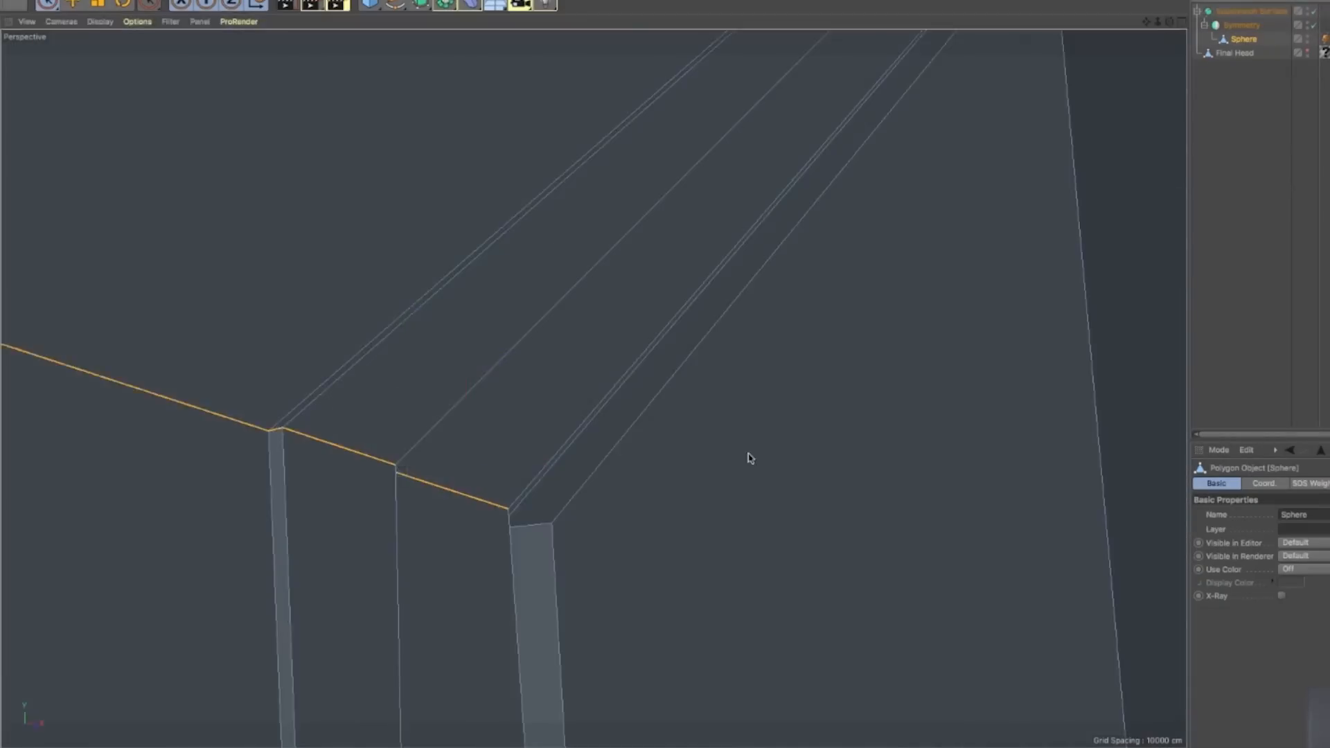
# Add the adjoining edge at the trim corner to the selection and preview the smoothed result
pyautogui.click(1013, 53)
pyautogui.press('q')
pyautogui.keyDown('alt'); pyautogui.moveTo(595, 375); pyautogui.dragTo(353, 288); pyautogui.keyUp('alt')
pyautogui.keyDown('shift'); pyautogui.click(383, 529); pyautogui.keyUp('shift')
pyautogui.press('q')
pyautogui.click(953, 229)
pyautogui.scroll(-5, 360, 409)
# Select another trim corner edge on the unsmoothed Sphere and compare it with the Subdivision Surface enabled
pyautogui.keyDown('alt'); pyautogui.moveTo(425, 377); pyautogui.dragTo(388, 347); pyautogui.keyUp('alt')
pyautogui.click(960, 64)
pyautogui.keyDown('alt'); pyautogui.moveTo(485, 375); pyautogui.dragTo(526, 416); pyautogui.keyUp('alt')
pyautogui.scroll(4, 485, 388)
pyautogui.click(1014, 42)
pyautogui.click(419, 500)
pyautogui.keyDown('alt'); pyautogui.moveTo(419, 501); pyautogui.dragTo(468, 416); pyautogui.keyUp('alt')
pyautogui.click(468, 416)
pyautogui.press('q')
# Examine the smoothed trim and dome of the whole helmet from the front and the side
pyautogui.click(954, 229)
pyautogui.scroll(-6, 440, 394)
pyautogui.keyDown('alt'); pyautogui.moveTo(438, 350); pyautogui.dragTo(374, 340, button='right'); pyautogui.keyUp('alt')
pyautogui.click(959, 54)
pyautogui.click(961, 63)
pyautogui.click(954, 229)
pyautogui.keyDown('alt'); pyautogui.moveTo(438, 341); pyautogui.dragTo(434, 368); pyautogui.keyUp('alt')
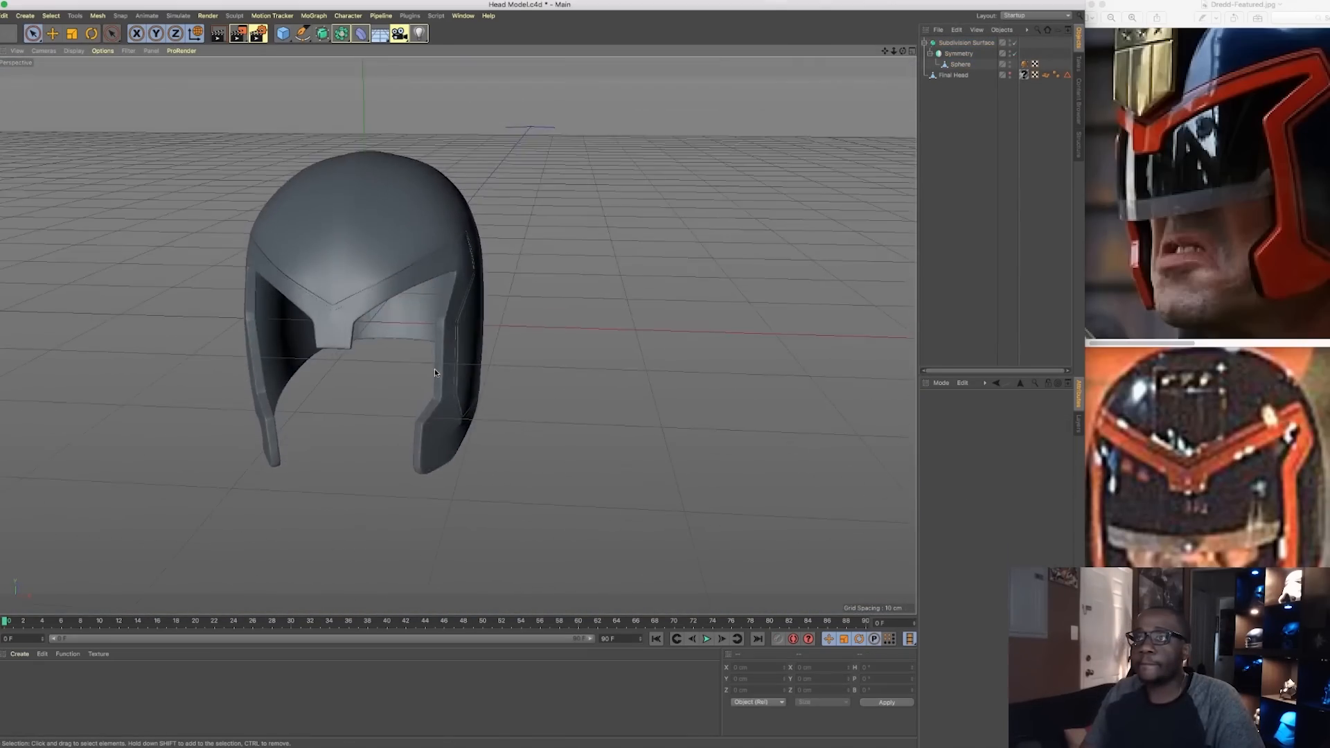
pyautogui.keyDown('alt'); pyautogui.moveTo(434, 369); pyautogui.dragTo(451, 458, button='middle'); pyautogui.keyUp('alt')
pyautogui.keyDown('alt'); pyautogui.moveTo(436, 271); pyautogui.dragTo(478, 277, button='right'); pyautogui.keyUp('alt')
pyautogui.moveTo(429, 339)
pyautogui.keyDown('alt'); pyautogui.mouseDown()
pyautogui.moveTo(410, 375)
pyautogui.moveTo(305, 348)
pyautogui.moveTo(380, 329)
pyautogui.moveTo(454, 343)
pyautogui.mouseUp(); pyautogui.keyUp('alt')
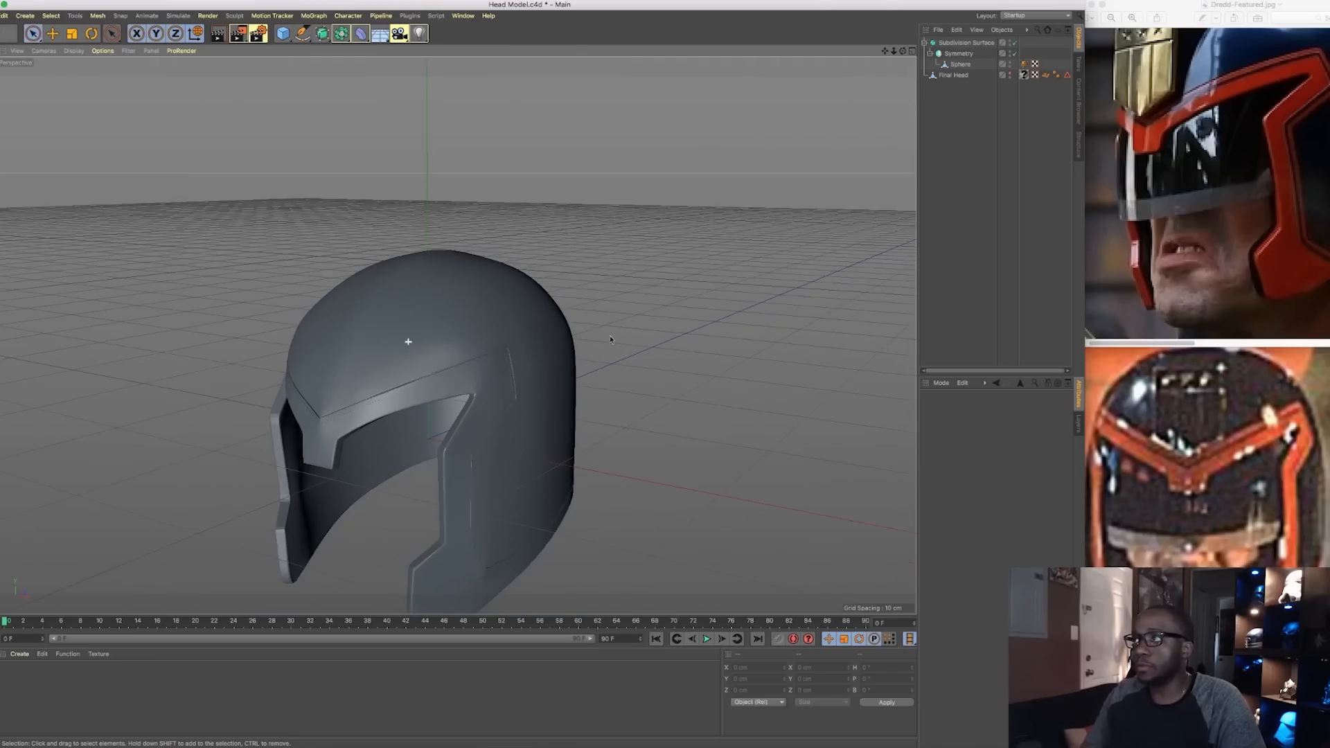
pyautogui.scroll(3, 513, 371)
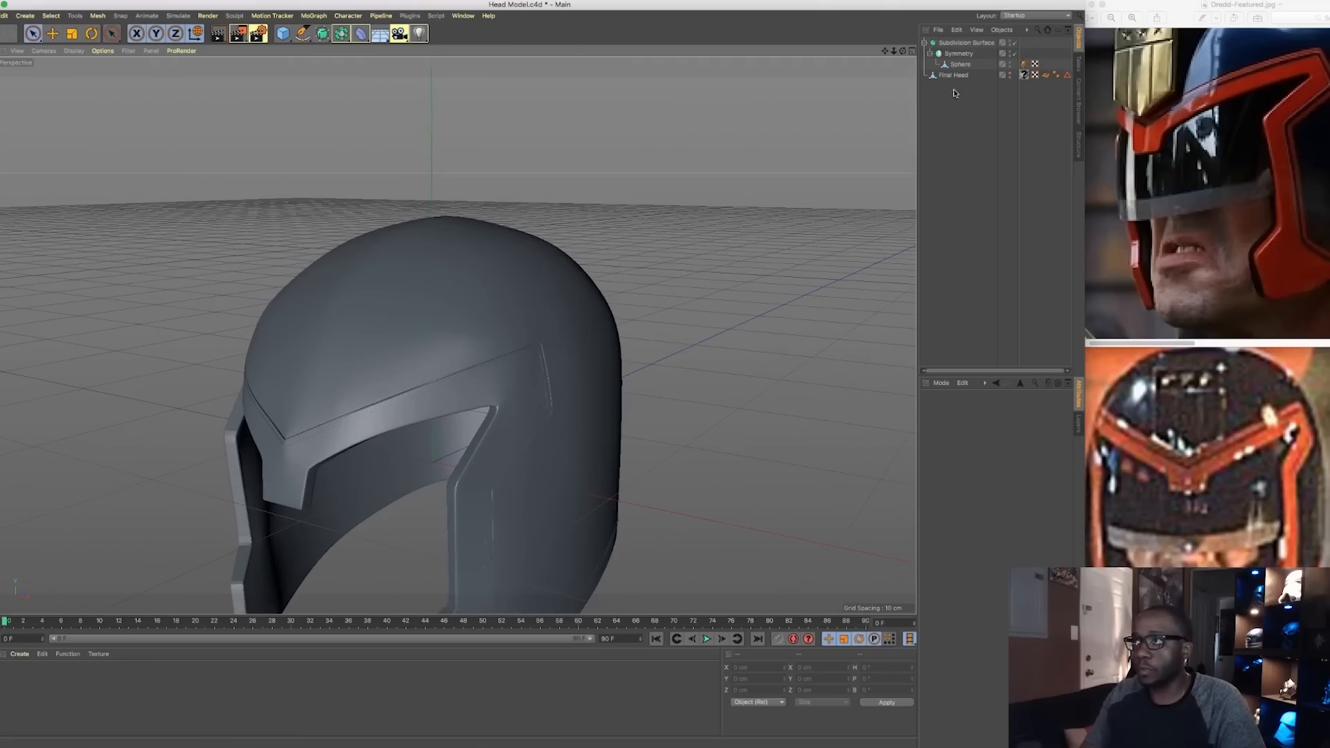
# Activate the Sphere, disable the Subdivision Surface and show the mesh over the blueprint in the front view
pyautogui.click(955, 75)
pyautogui.click(959, 64)
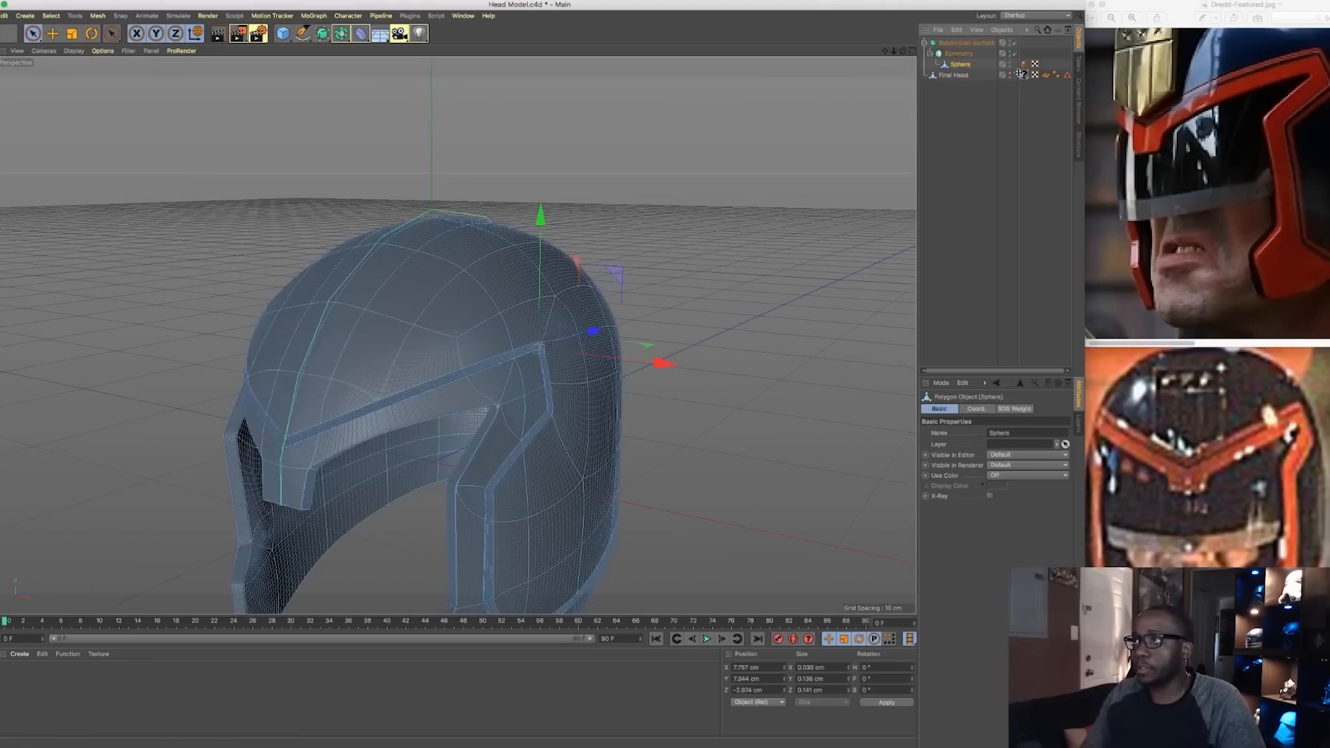
pyautogui.scroll(3, 329, 344)
pyautogui.keyDown('alt'); pyautogui.moveTo(330, 344); pyautogui.dragTo(411, 293); pyautogui.keyUp('alt')
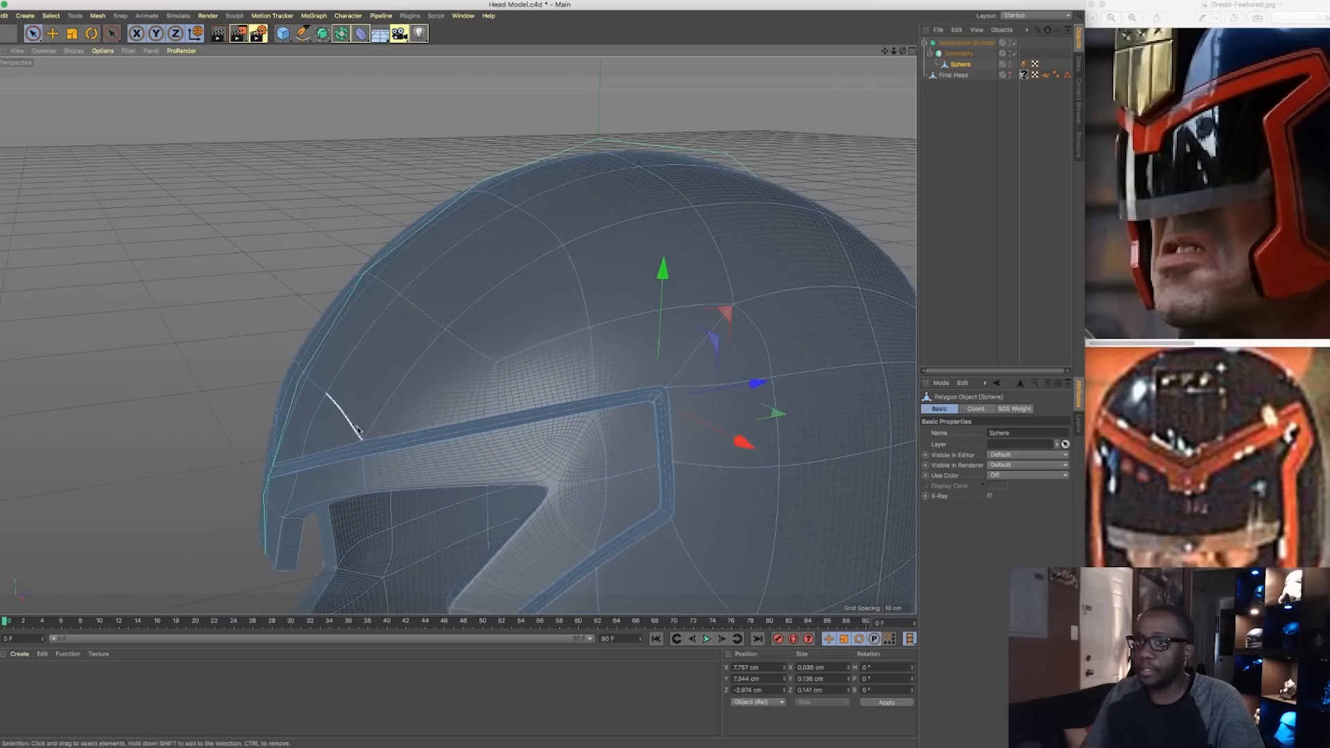
pyautogui.scroll(-3, 358, 430)
pyautogui.keyDown('alt'); pyautogui.moveTo(360, 430); pyautogui.dragTo(296, 391); pyautogui.keyUp('alt')
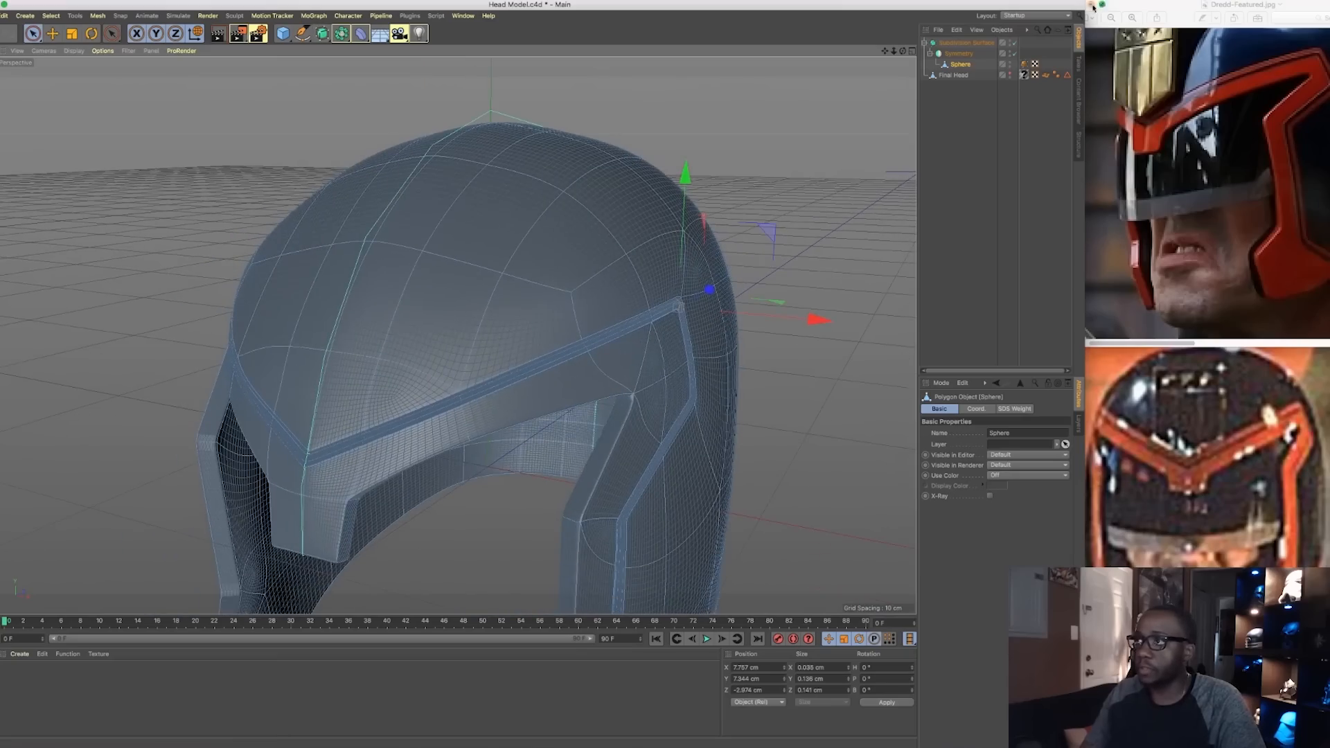
pyautogui.click(1015, 42)
pyautogui.press('F4')
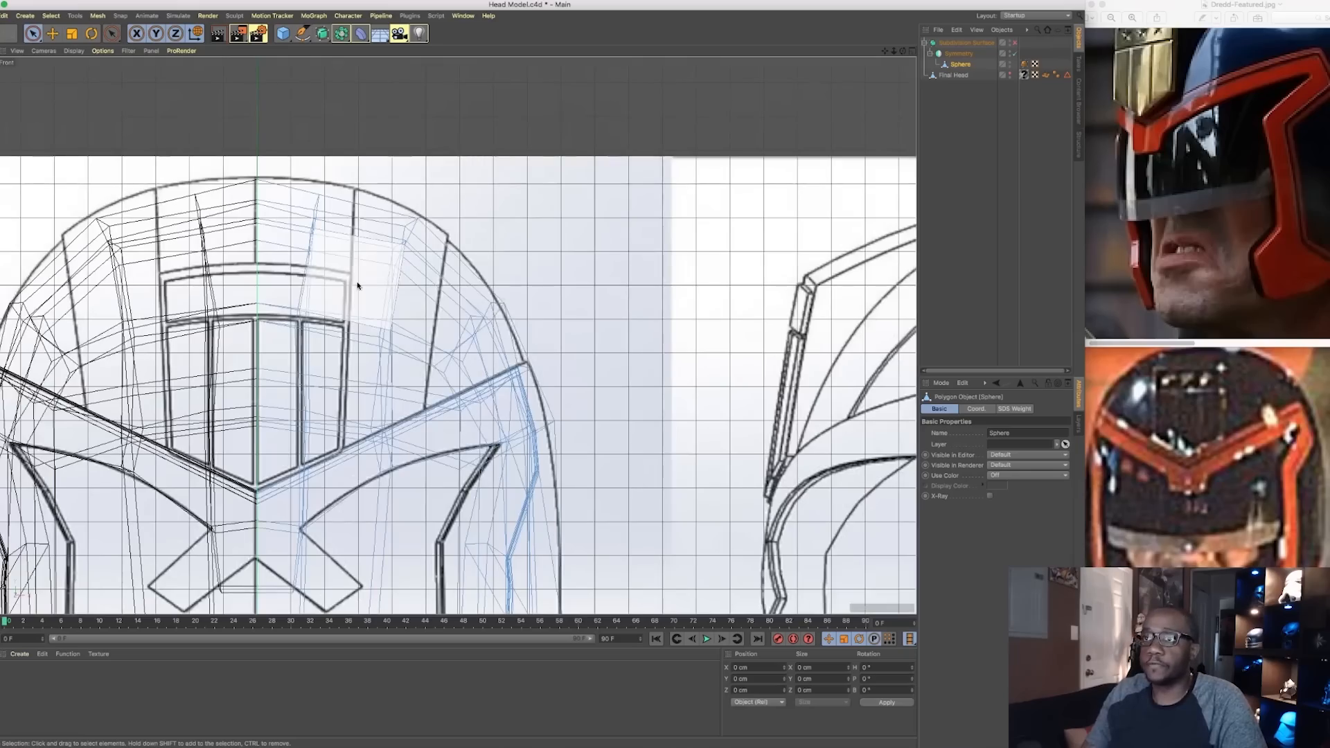
# Start a Loop/Path Cut on the selected forehead polygons beside the center line
pyautogui.rightClick(356, 414)
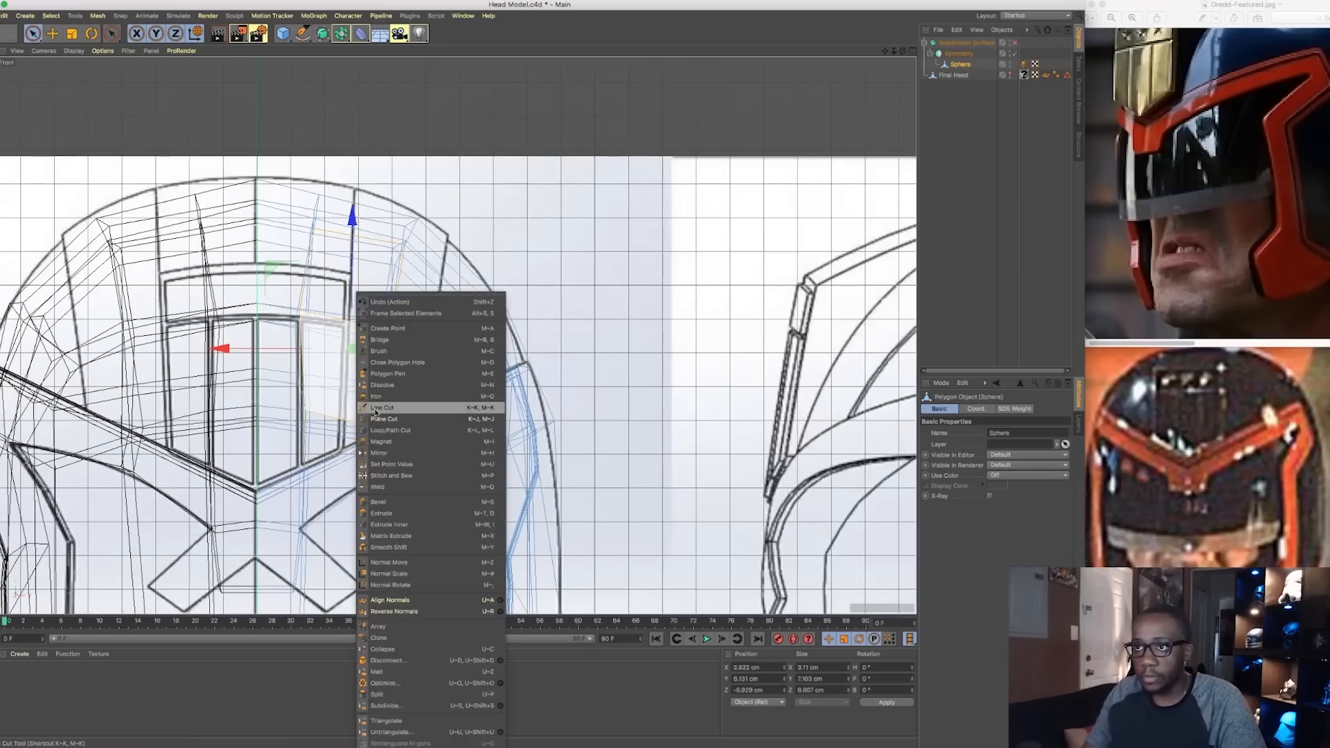
pyautogui.click(388, 431)
pyautogui.middleClick(352, 433)
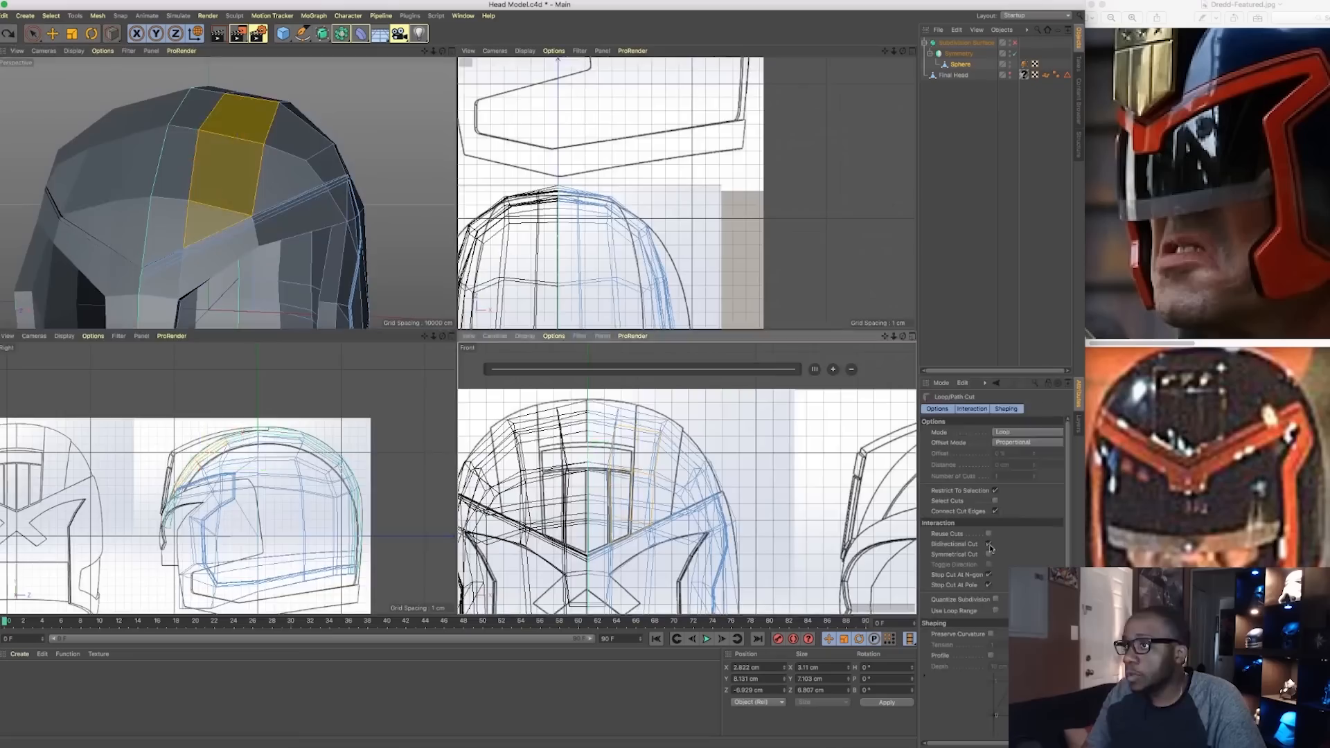
pyautogui.middleClick(371, 156)
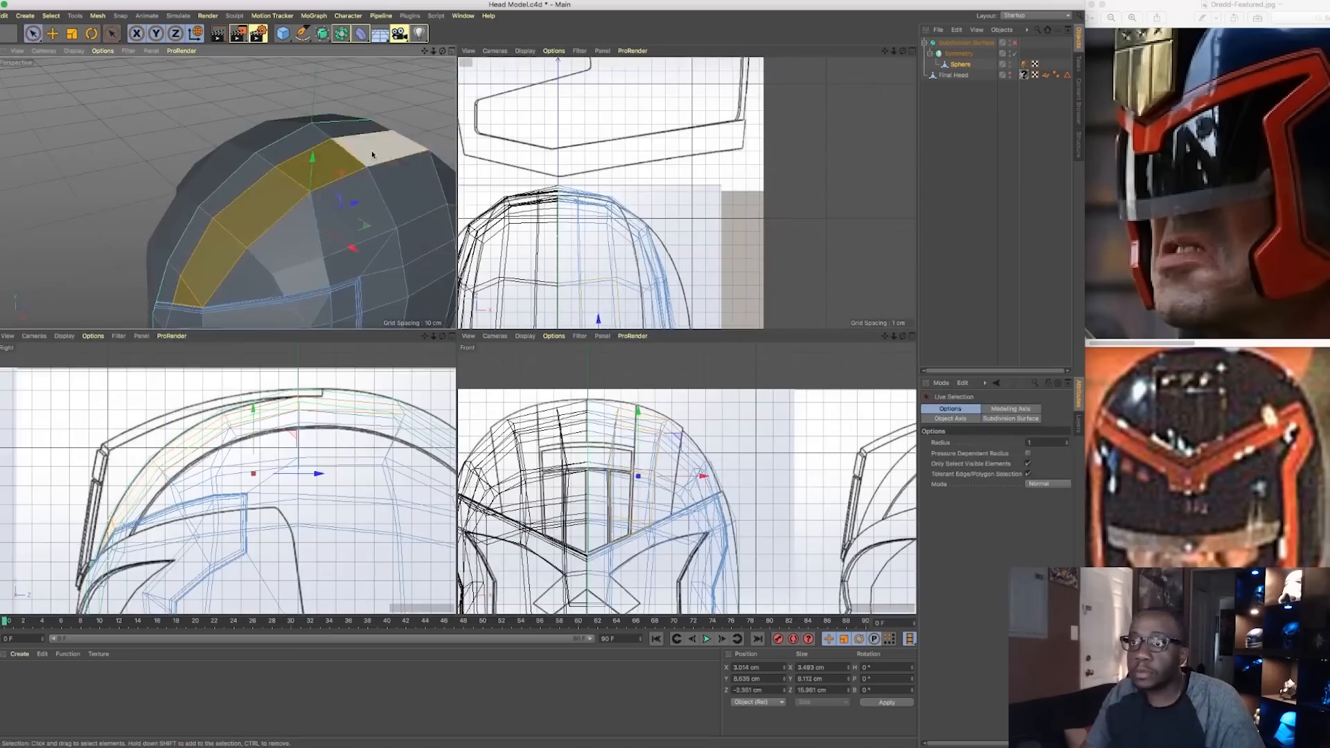
# Extend the selection to the strip of dome polygons running back from the forehead beside the center line
pyautogui.keyDown('shift'); pyautogui.click(371, 156); pyautogui.keyUp('shift')
pyautogui.keyDown('alt'); pyautogui.moveTo(371, 156); pyautogui.dragTo(347, 215); pyautogui.keyUp('alt')
pyautogui.keyDown('shift'); pyautogui.click(276, 132); pyautogui.keyUp('shift')
pyautogui.keyDown('alt'); pyautogui.moveTo(281, 126); pyautogui.dragTo(334, 143); pyautogui.keyUp('alt')
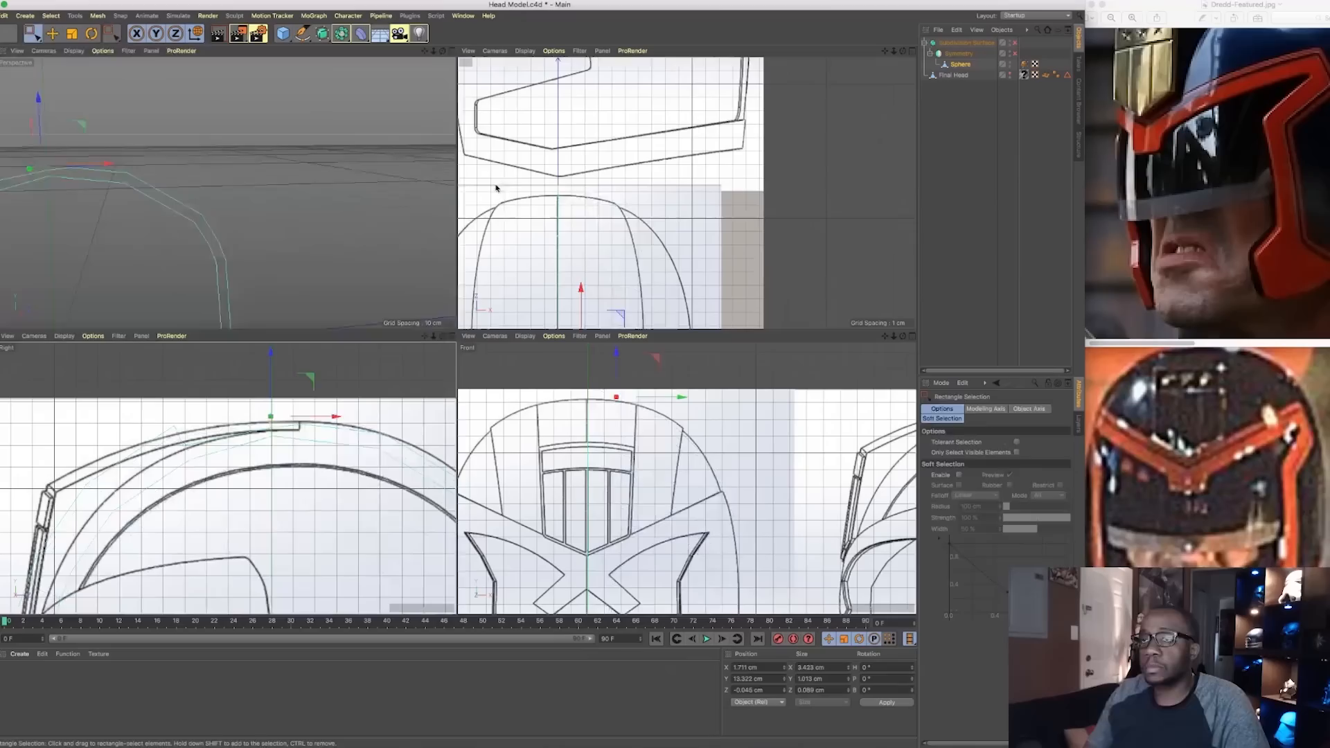
pyautogui.moveTo(253, 222); pyautogui.dragTo(294, 234)
pyautogui.rightClick(294, 234)
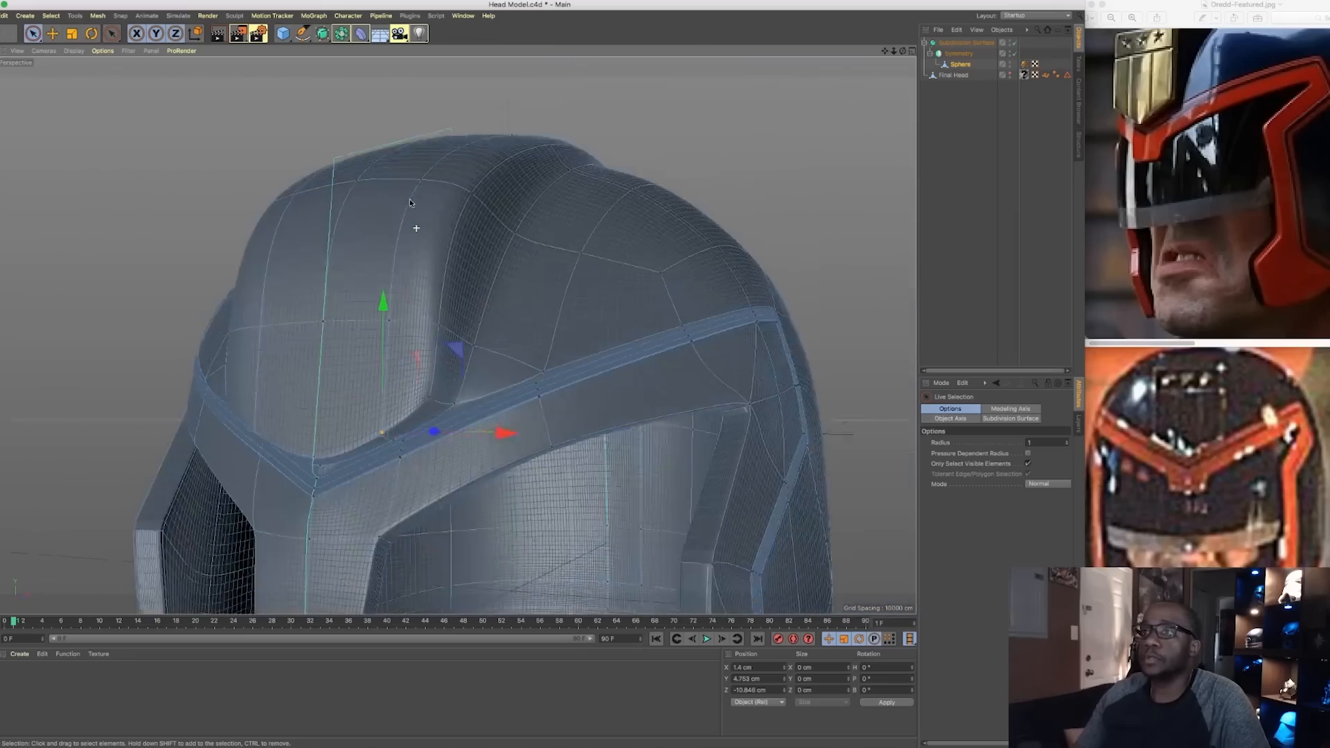
# Loop-select the edges around the raised crest and sharpen them with subdivision weight
pyautogui.keyDown('alt'); pyautogui.moveTo(410, 203); pyautogui.dragTo(357, 377); pyautogui.keyUp('alt')
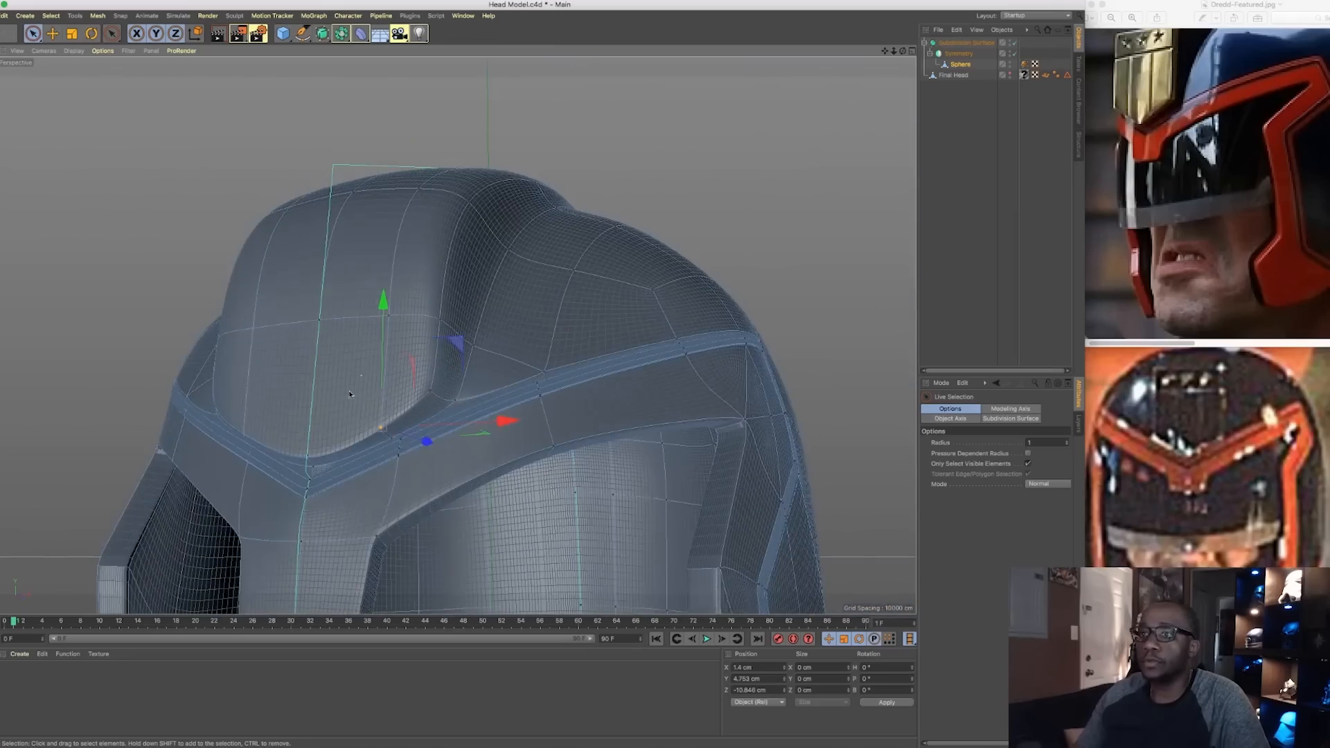
pyautogui.scroll(4, 374, 422)
pyautogui.keyDown('alt'); pyautogui.moveTo(327, 443); pyautogui.dragTo(397, 420); pyautogui.keyUp('alt')
pyautogui.press('Return')
pyautogui.press('u')
pyautogui.press('l')
pyautogui.press('space')
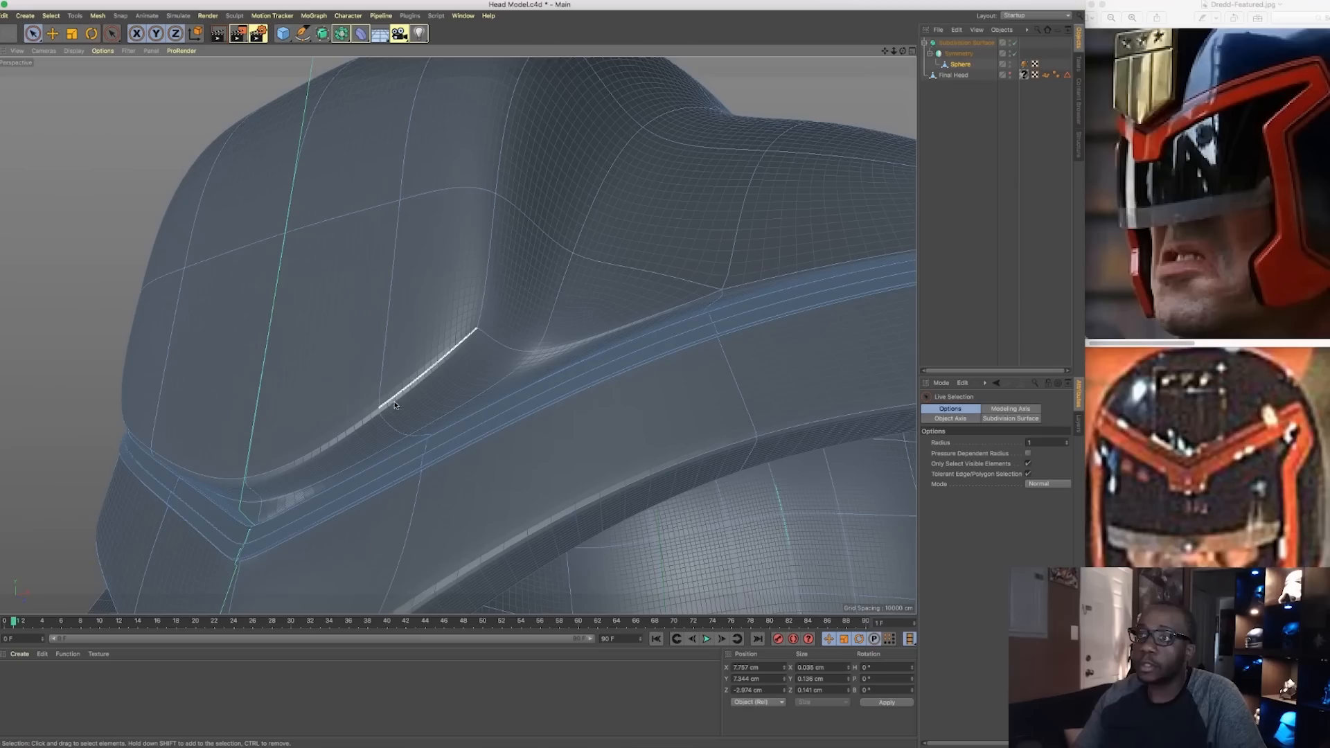
pyautogui.press('space')
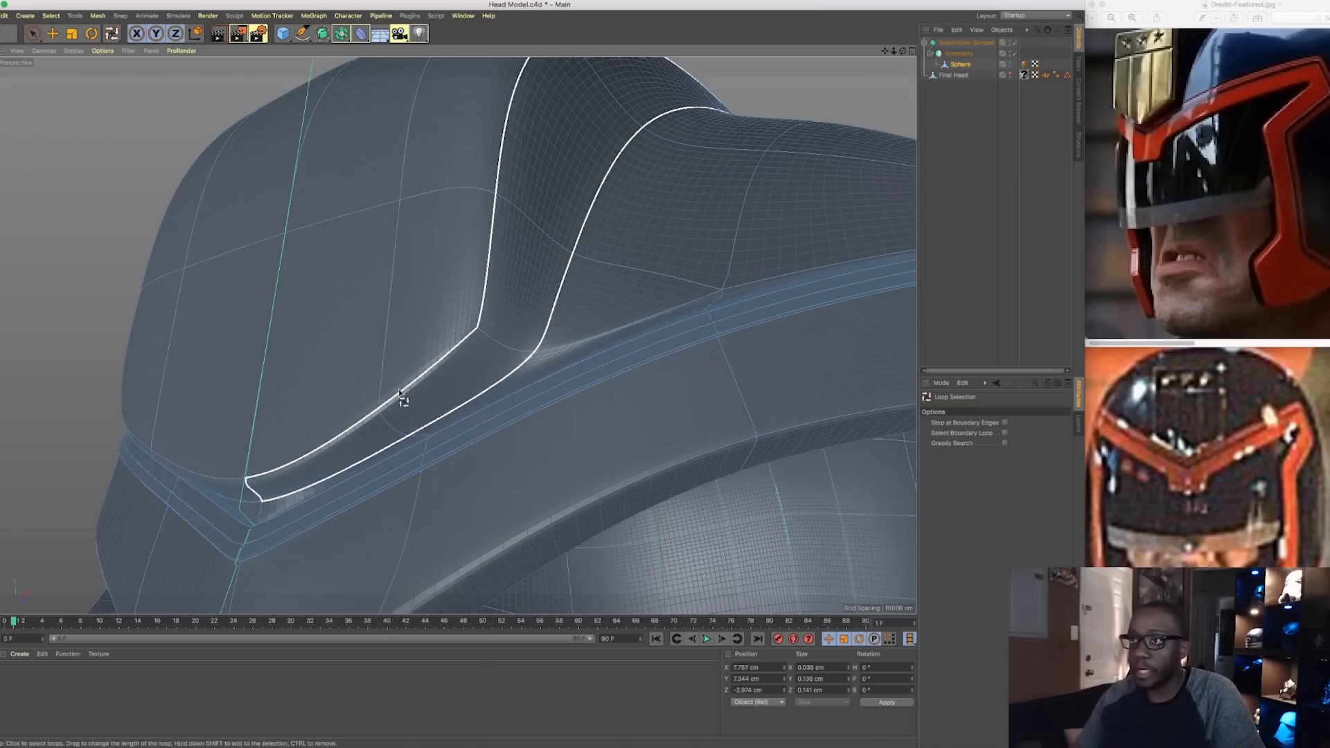
pyautogui.press('space')
pyautogui.press('.')
pyautogui.moveTo(574, 305); pyautogui.dragTo(566, 313)
# Select the short edge at the lower front of the crest's side and adjust its subdivision weight, previewing the smoothing
pyautogui.click(517, 346)
pyautogui.keyDown('alt'); pyautogui.moveTo(384, 338); pyautogui.dragTo(404, 291); pyautogui.keyUp('alt')
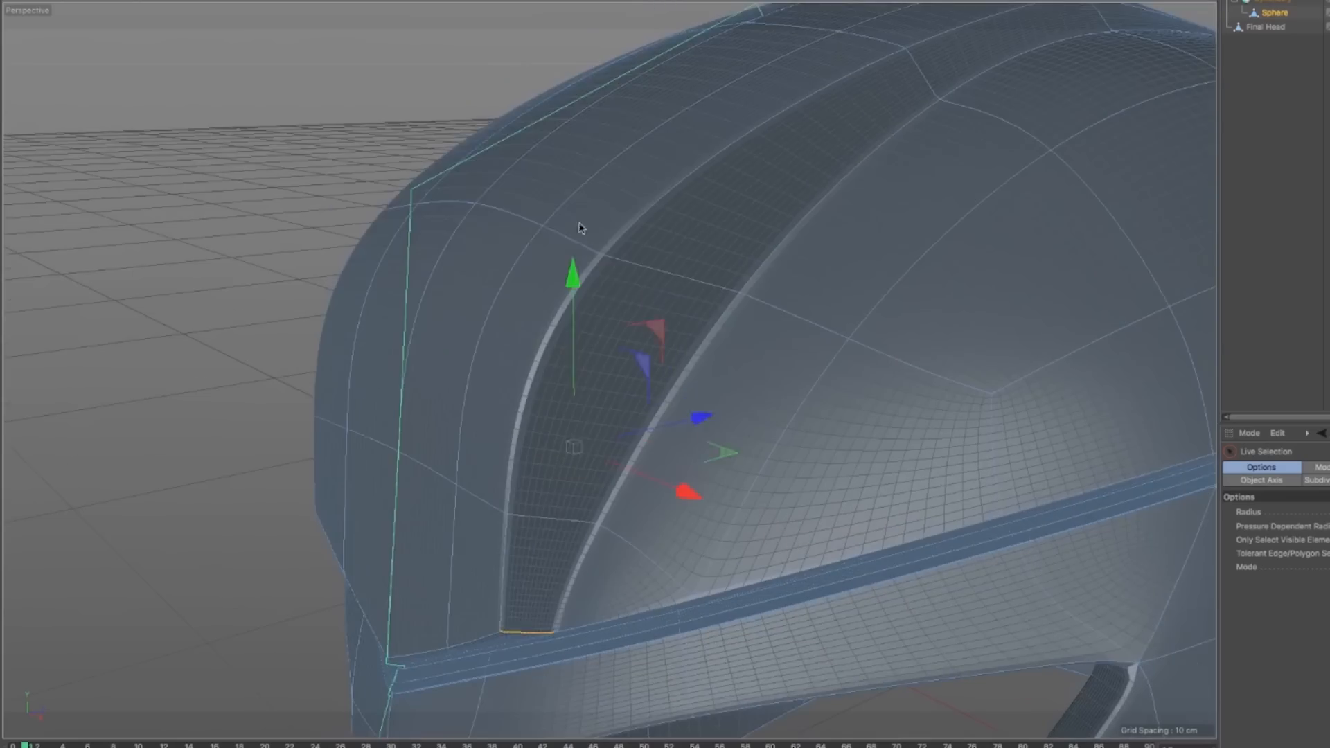
pyautogui.press('.')
pyautogui.moveTo(659, 356)
pyautogui.mouseDown()
pyautogui.moveTo(686, 353)
pyautogui.moveTo(582, 315)
pyautogui.mouseUp()
pyautogui.keyDown('alt'); pyautogui.moveTo(582, 315); pyautogui.dragTo(425, 259, button='right'); pyautogui.keyUp('alt')
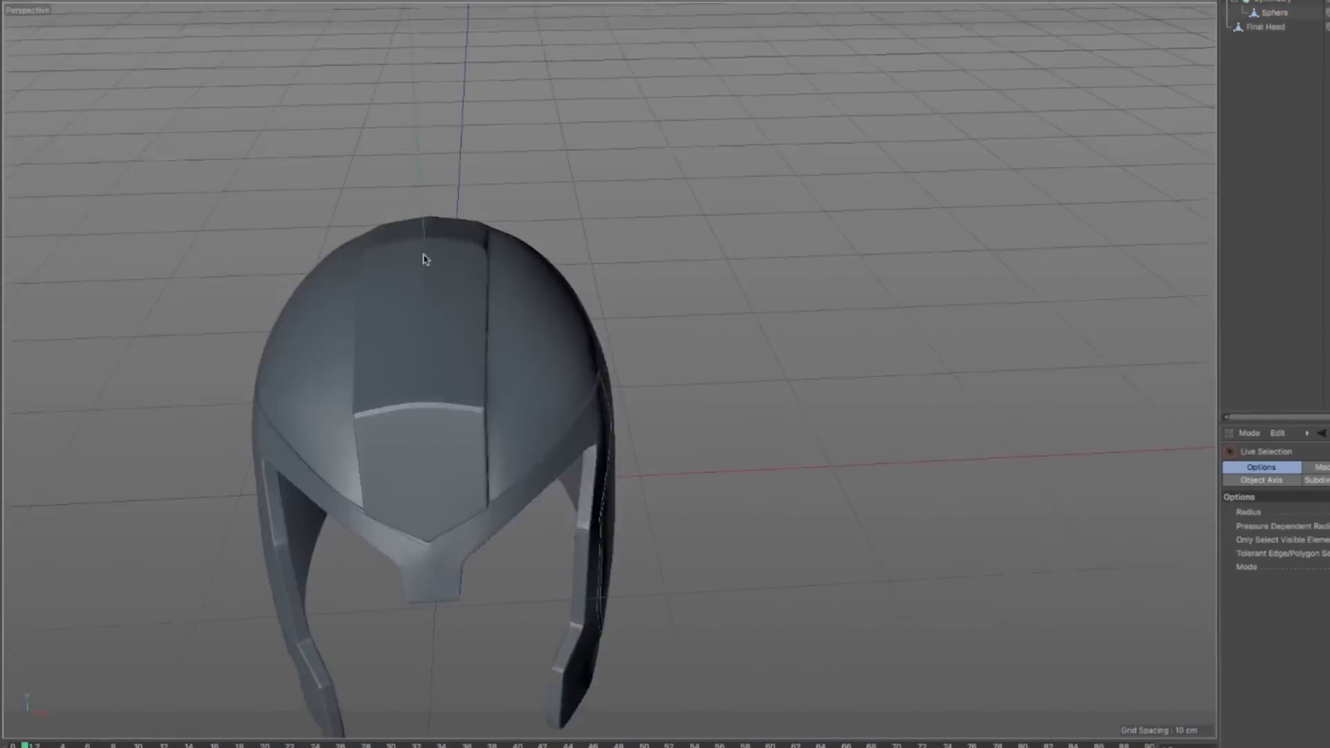
pyautogui.keyDown('alt'); pyautogui.moveTo(425, 259); pyautogui.dragTo(587, 334); pyautogui.keyUp('alt')
pyautogui.press('q')
pyautogui.keyDown('alt'); pyautogui.moveTo(587, 334); pyautogui.dragTo(594, 314, button='right'); pyautogui.keyUp('alt')
pyautogui.press('q')
pyautogui.keyDown('alt'); pyautogui.moveTo(594, 315); pyautogui.dragTo(558, 306); pyautogui.keyUp('alt')
# Select the edges across the crest's rear end and adjust their subdivision weight
pyautogui.press('Return')
pyautogui.click(855, 306)
pyautogui.keyDown('alt'); pyautogui.moveTo(557, 254); pyautogui.dragTo(633, 409); pyautogui.keyUp('alt')
pyautogui.click(651, 466)
pyautogui.keyDown('shift'); pyautogui.click(655, 520); pyautogui.keyUp('shift')
pyautogui.keyDown('alt'); pyautogui.moveTo(645, 457); pyautogui.dragTo(700, 610); pyautogui.keyUp('alt')
pyautogui.press('.')
pyautogui.click(762, 538)
pyautogui.click(987, 451)
# Clear the selection and examine the smoothed crest and its front face from several angles
pyautogui.hotkey('ctrl', 'shift', 'a')
pyautogui.keyDown('alt'); pyautogui.moveTo(986, 451); pyautogui.dragTo(774, 380, button='right'); pyautogui.keyUp('alt')
pyautogui.keyDown('alt'); pyautogui.moveTo(775, 381); pyautogui.dragTo(700, 285); pyautogui.keyUp('alt')
pyautogui.hotkey('ctrl', 'z')
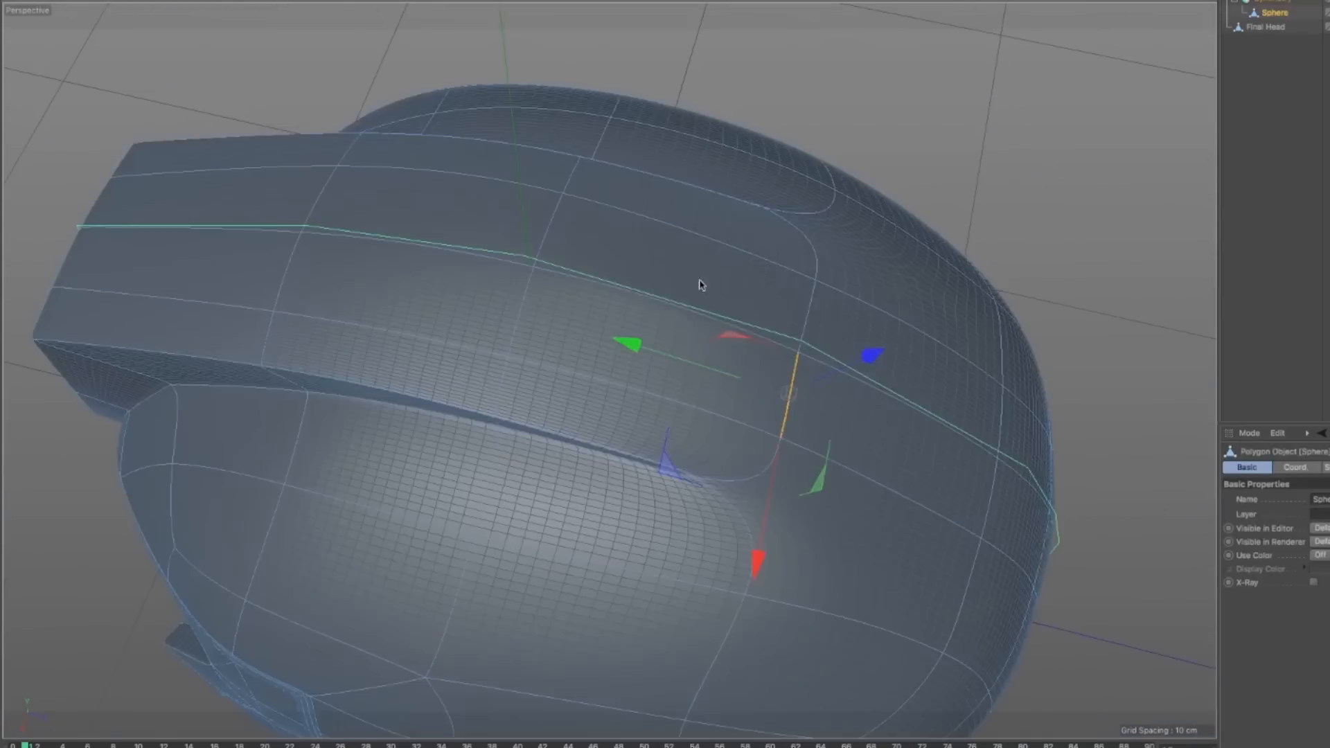
pyautogui.hotkey('ctrl', 'shift', 'a')
pyautogui.keyDown('alt'); pyautogui.moveTo(524, 308); pyautogui.dragTo(596, 368); pyautogui.keyUp('alt')
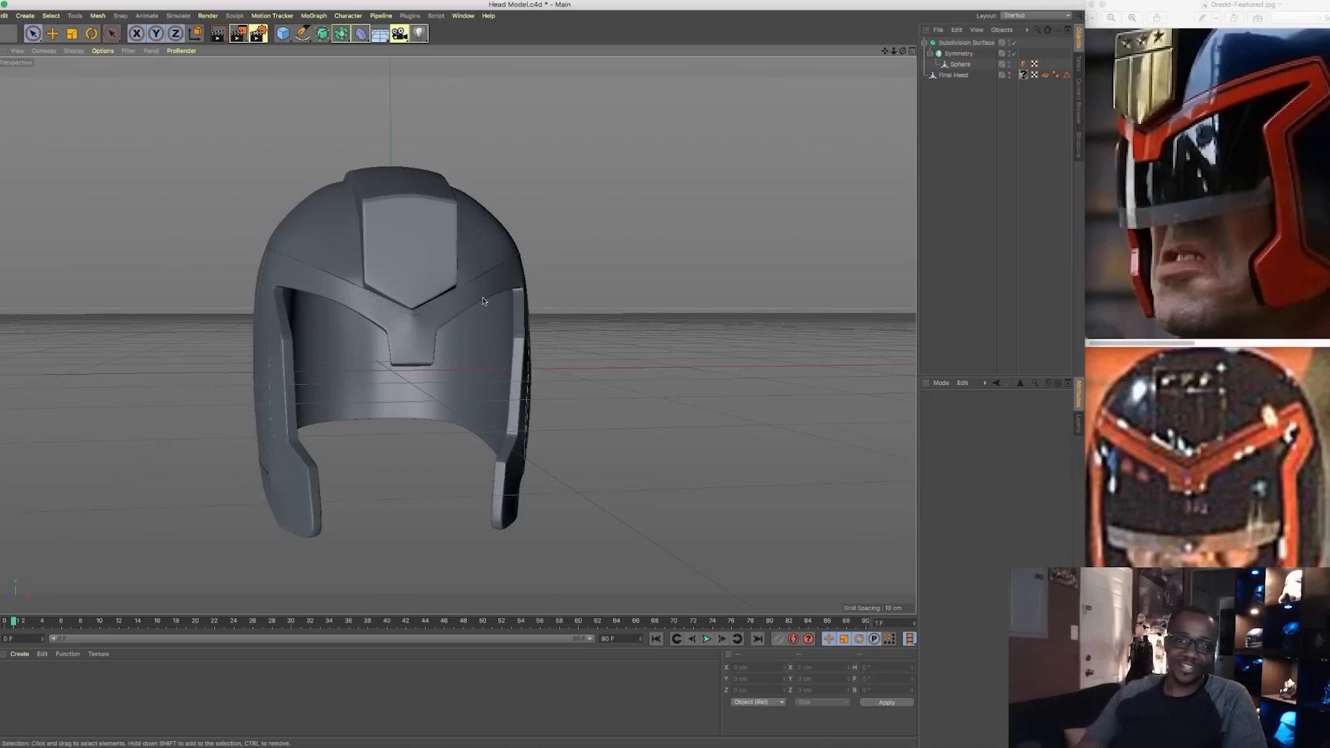
pyautogui.scroll(-4, 405, 268)
pyautogui.scroll(8, 428, 253)
pyautogui.keyDown('alt'); pyautogui.moveTo(427, 252); pyautogui.dragTo(412, 276); pyautogui.keyUp('alt')
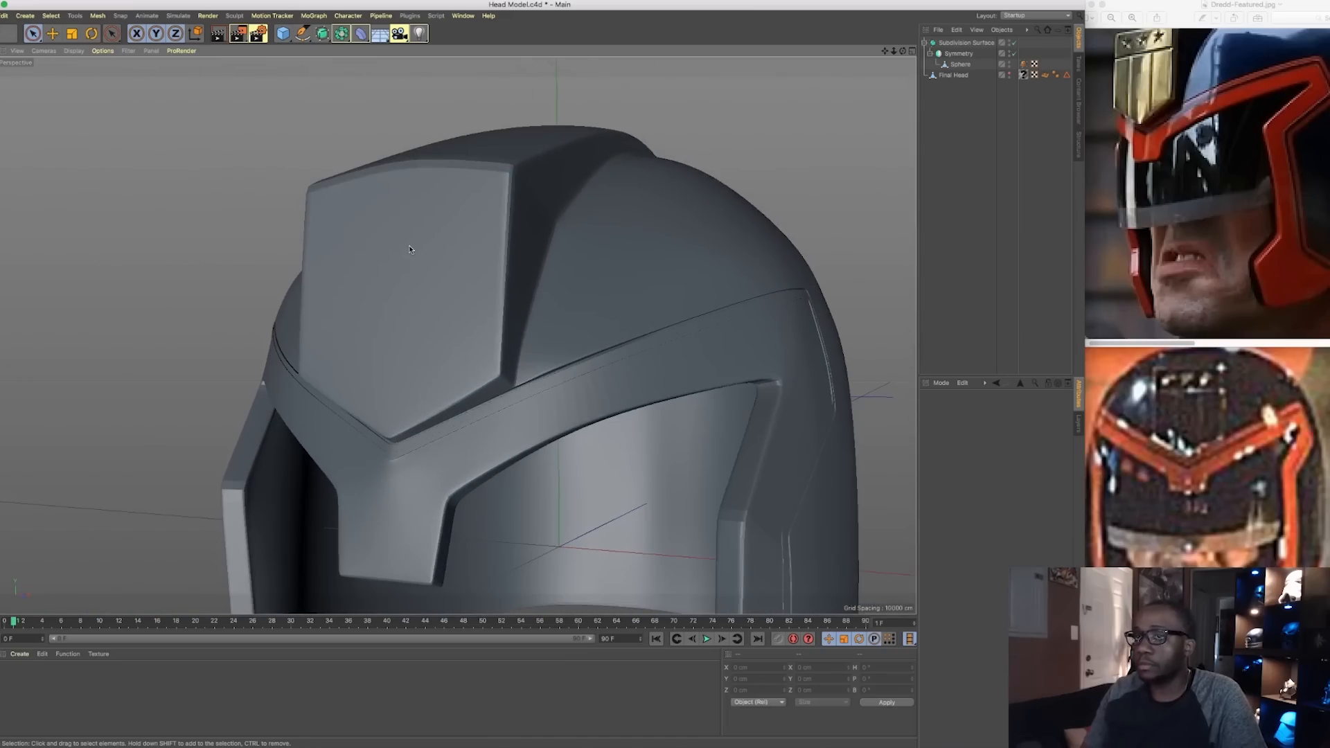
pyautogui.keyDown('alt'); pyautogui.moveTo(413, 251); pyautogui.dragTo(455, 292); pyautogui.keyUp('alt')
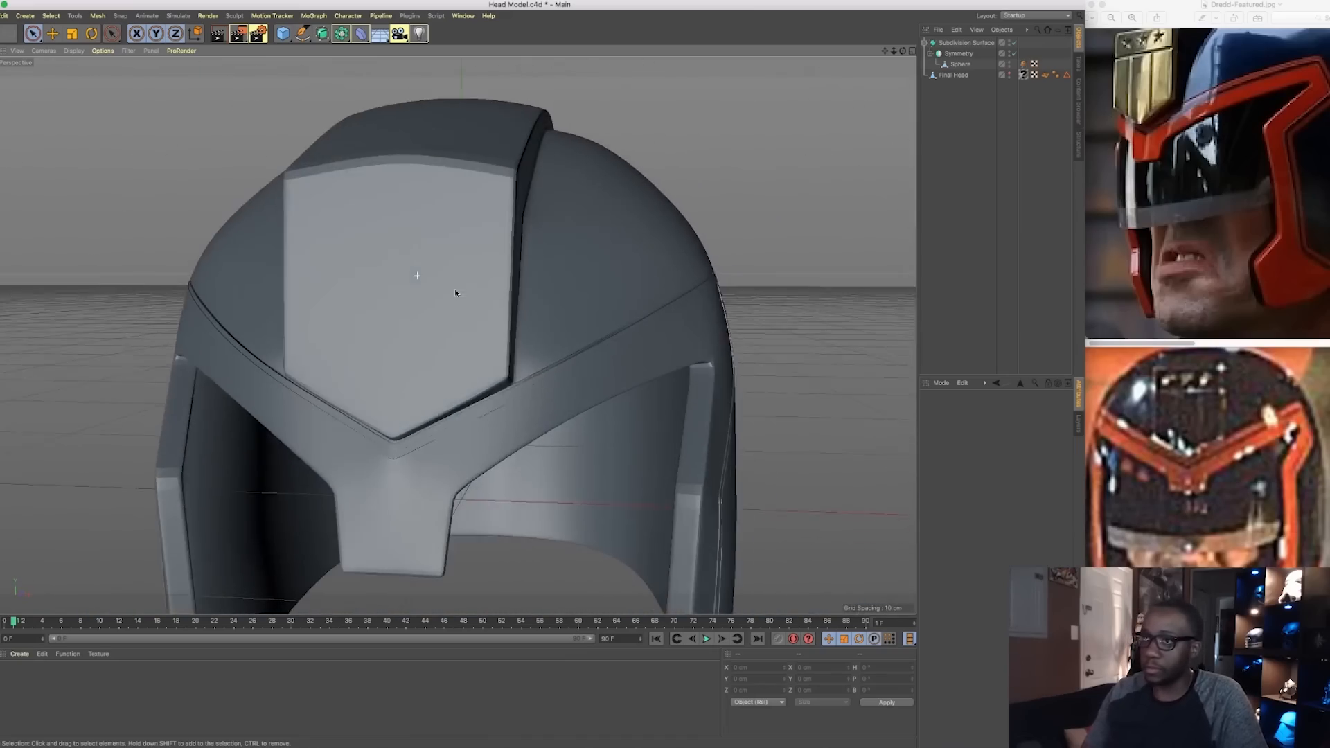
pyautogui.scroll(-3, 393, 215)
pyautogui.moveTo(393, 214)
pyautogui.keyDown('alt'); pyautogui.mouseDown()
pyautogui.moveTo(418, 244)
pyautogui.moveTo(418, 211)
pyautogui.moveTo(377, 222)
pyautogui.moveTo(392, 243)
pyautogui.moveTo(409, 215)
pyautogui.mouseUp(); pyautogui.keyUp('alt')
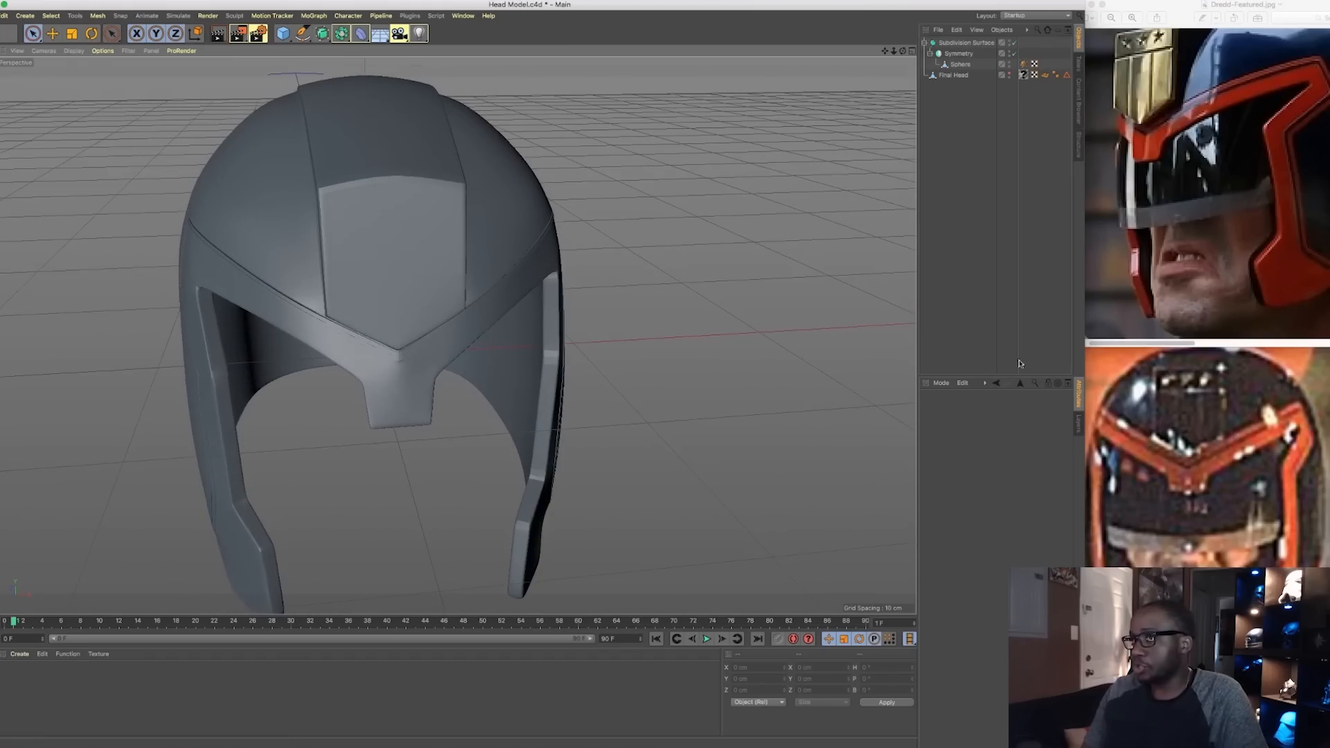
# Flatten the top points of the crest's front face to a Y size of 0 cm and re-enable the Subdivision Surface
pyautogui.scroll(3, 378, 249)
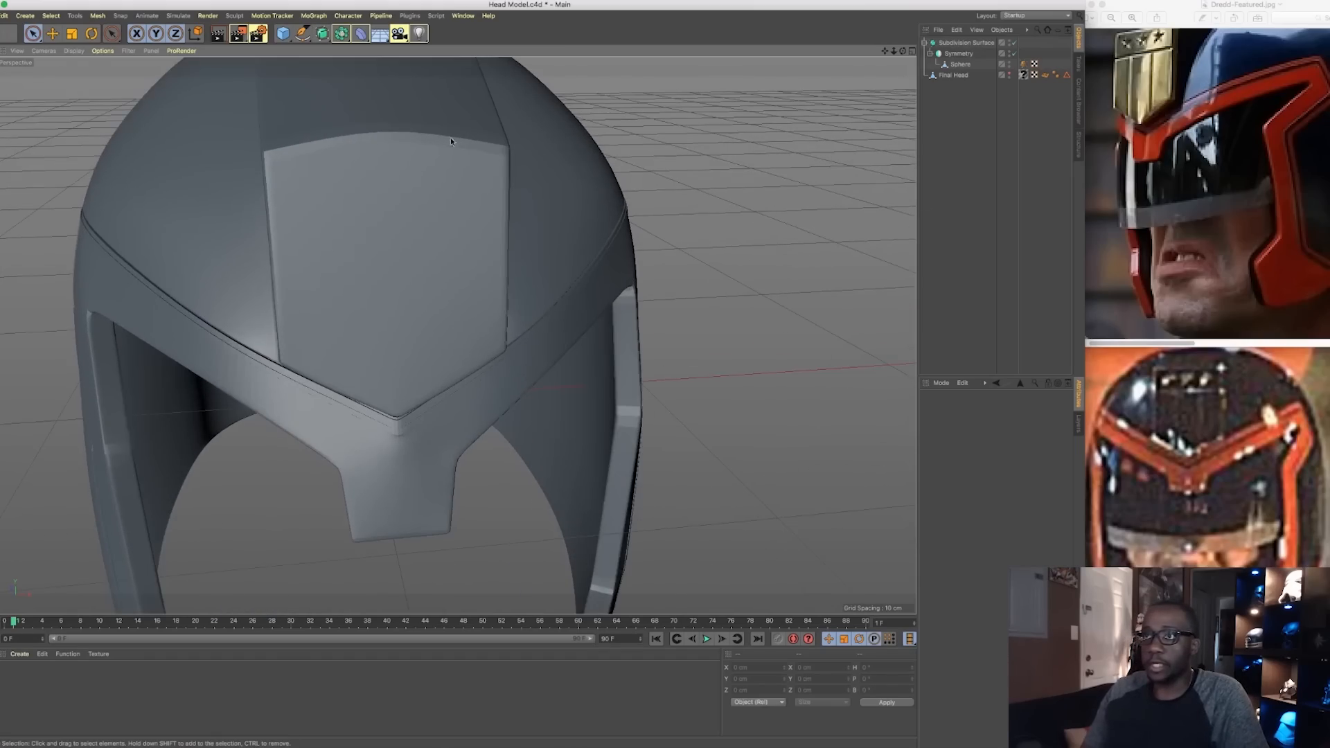
pyautogui.click(960, 64)
pyautogui.scroll(5, 217, 175)
pyautogui.keyDown('alt'); pyautogui.moveTo(217, 175); pyautogui.dragTo(284, 175); pyautogui.keyUp('alt')
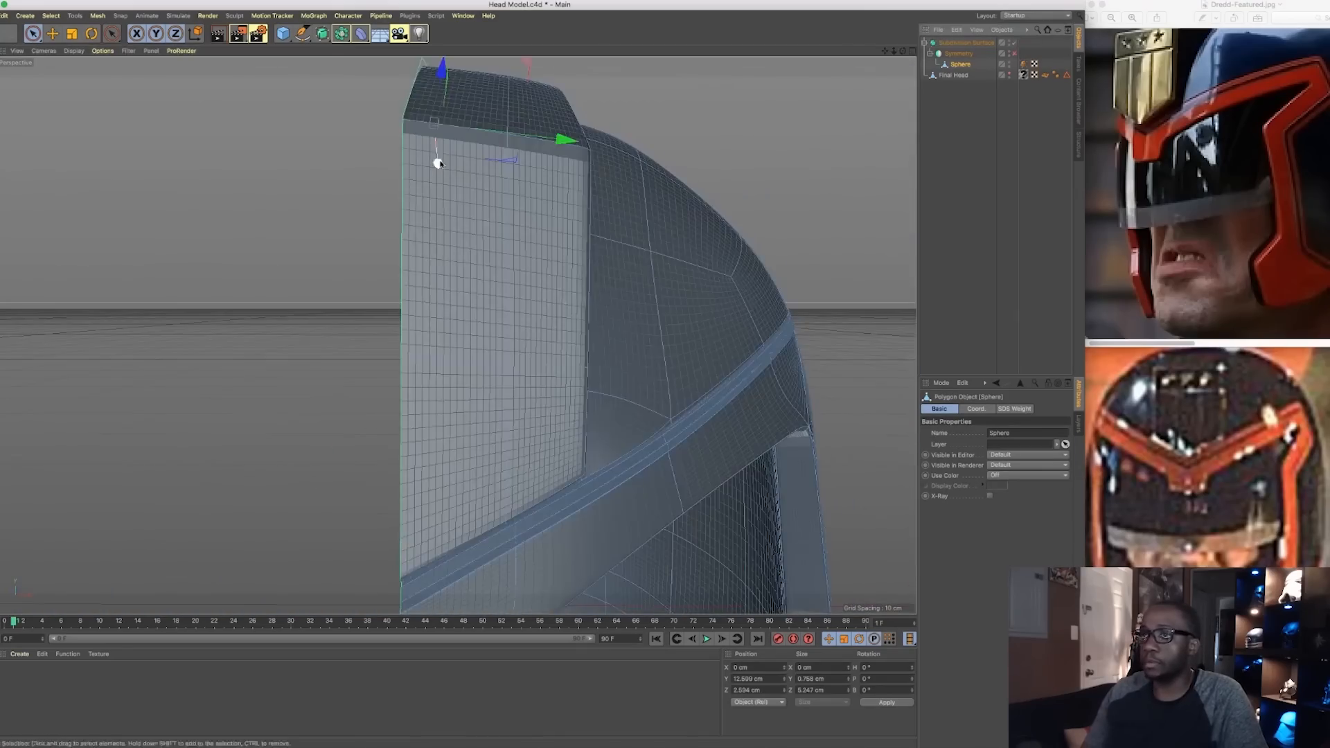
pyautogui.click(1013, 43)
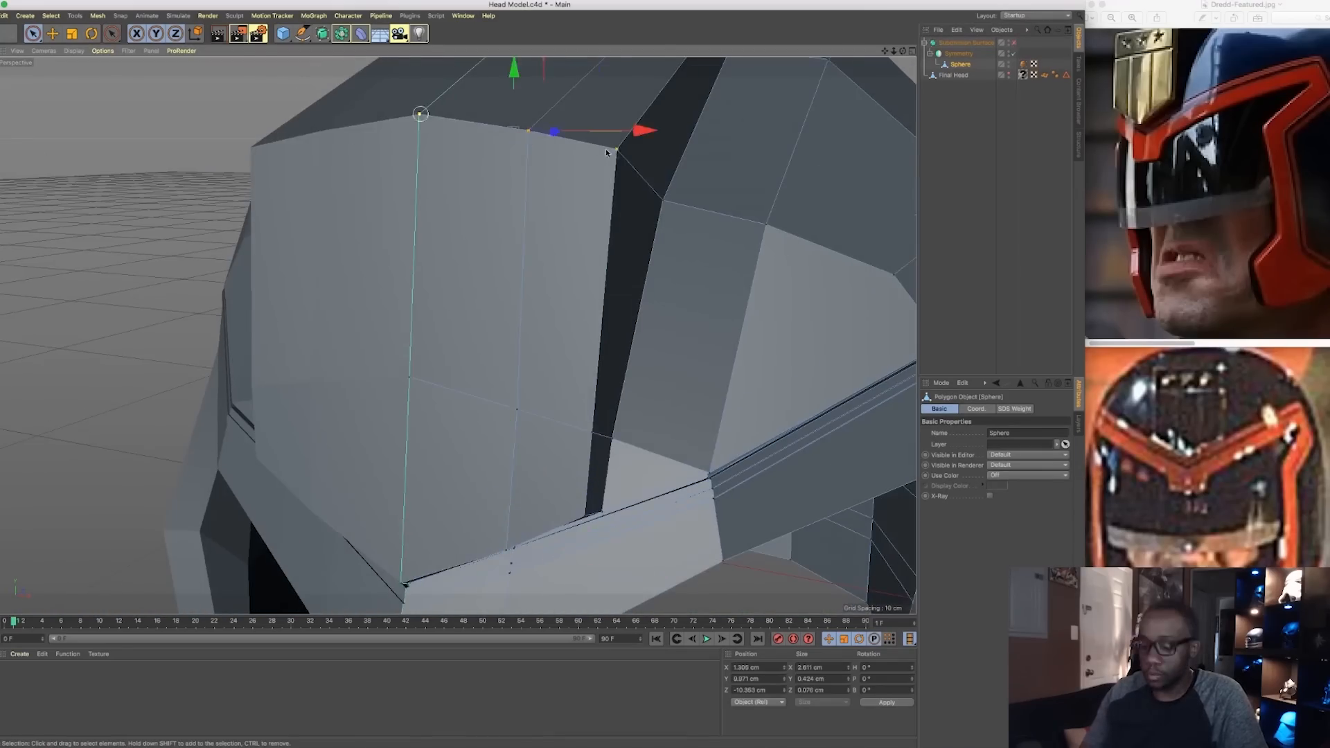
pyautogui.press('t')
pyautogui.moveTo(491, 118); pyautogui.dragTo(489, 103)
pyautogui.press('q')
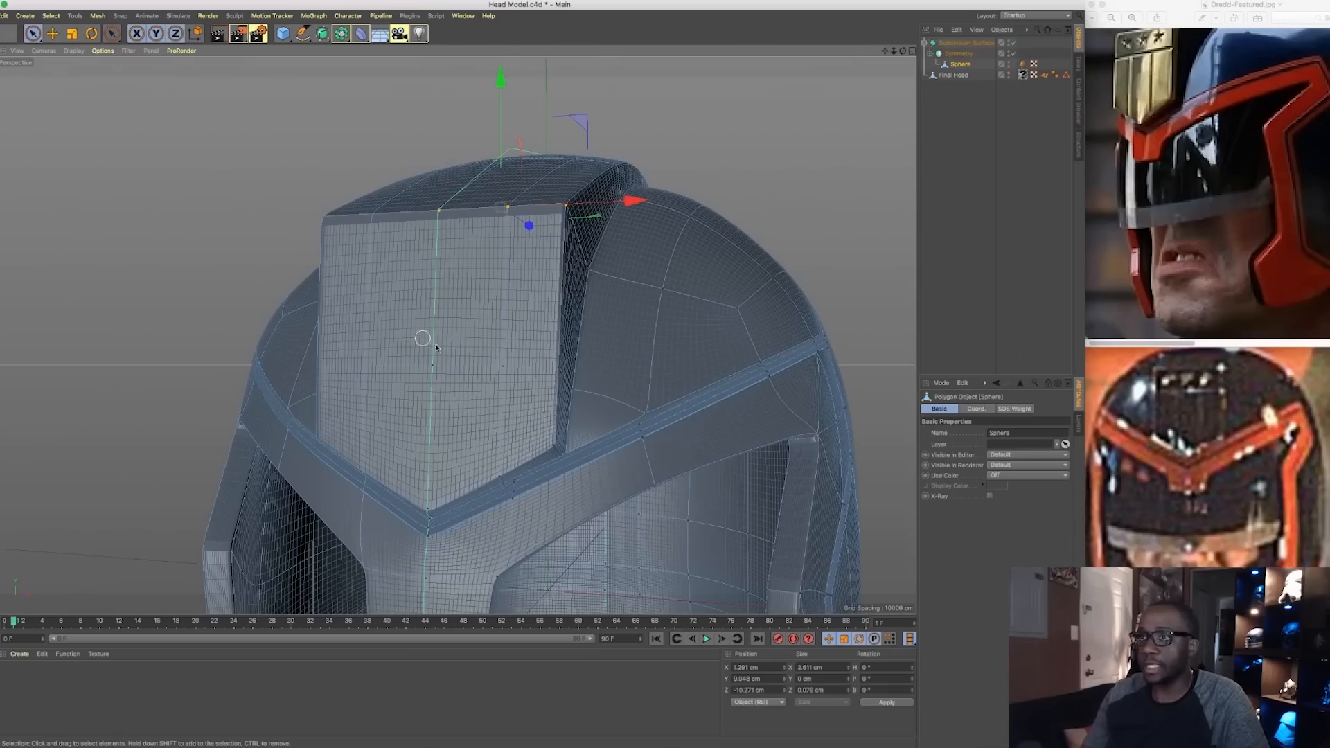
# Duplicate the Symmetry object outside the Subdivision Surface and make the copy editable
pyautogui.click(950, 54)
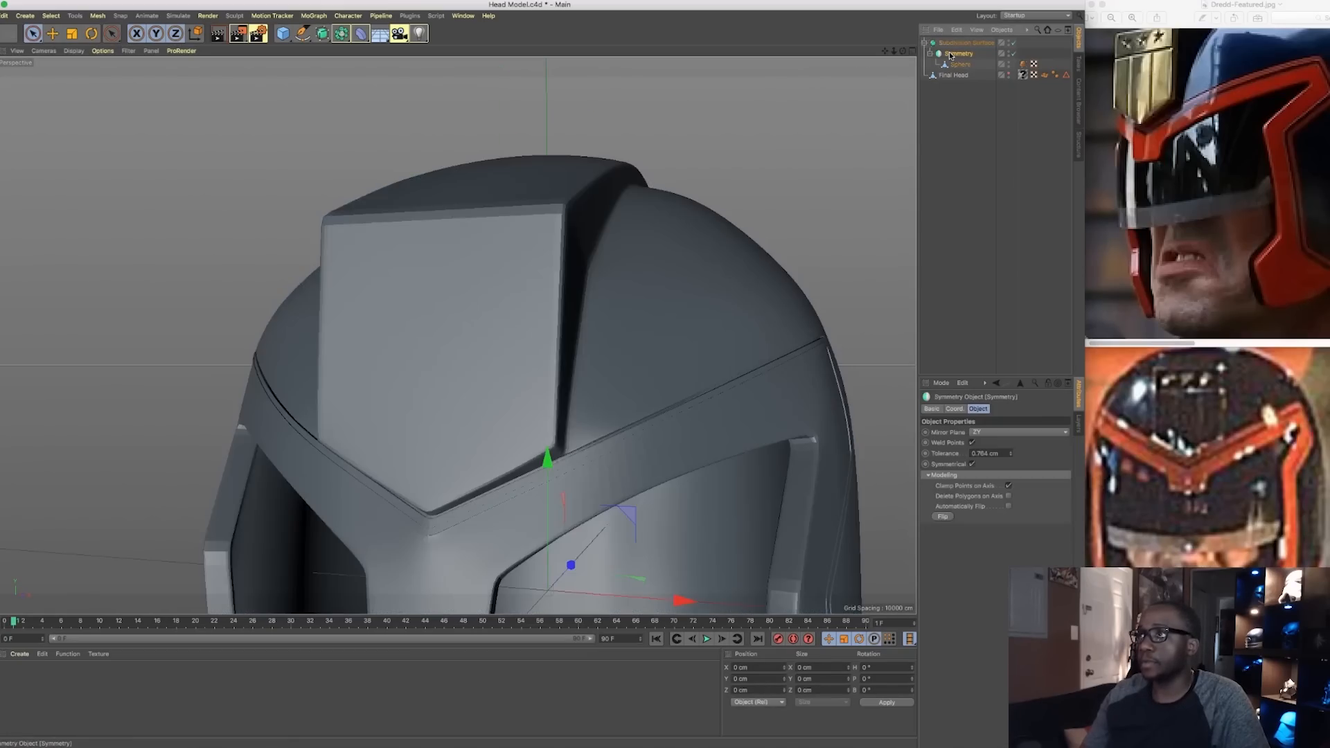
pyautogui.press('super+c')
pyautogui.press('super+v')
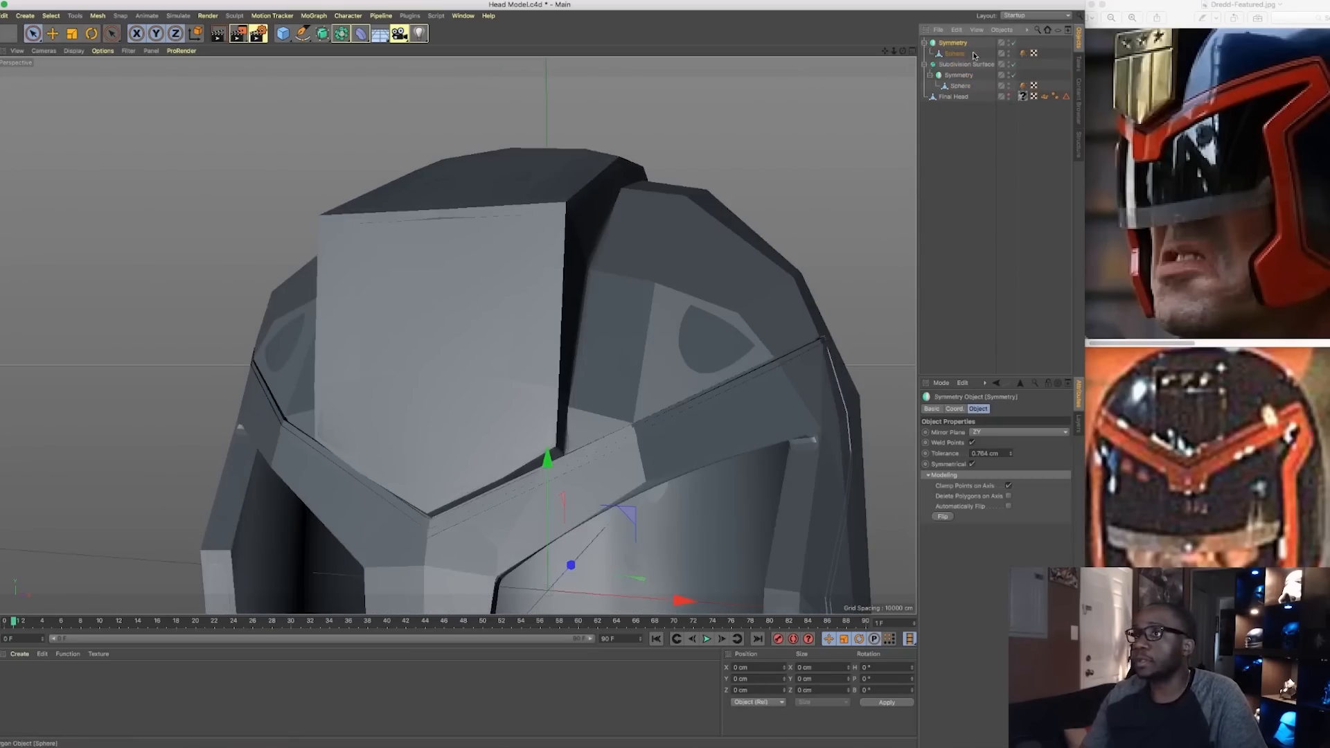
pyautogui.press('Delete')
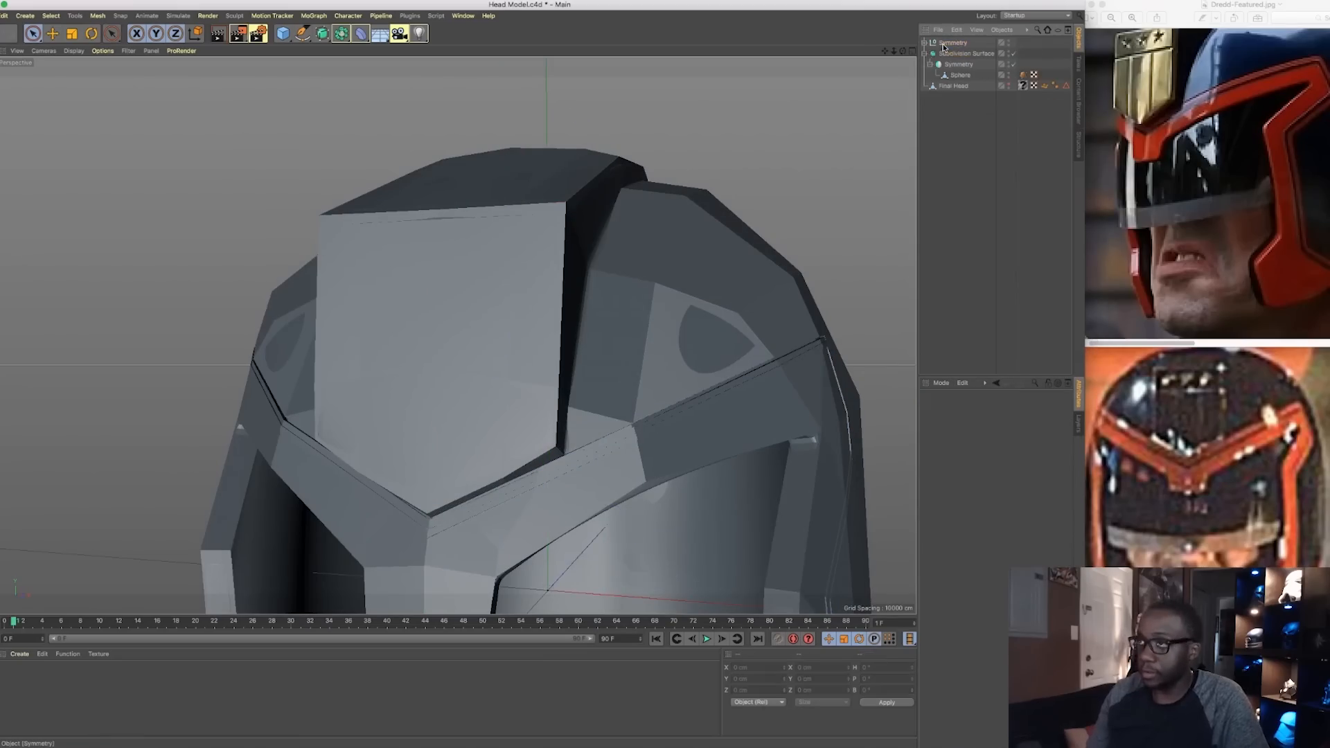
# Select the front face polygons of the crest on the copied Sphere and Split them into a separate object
pyautogui.click(953, 55)
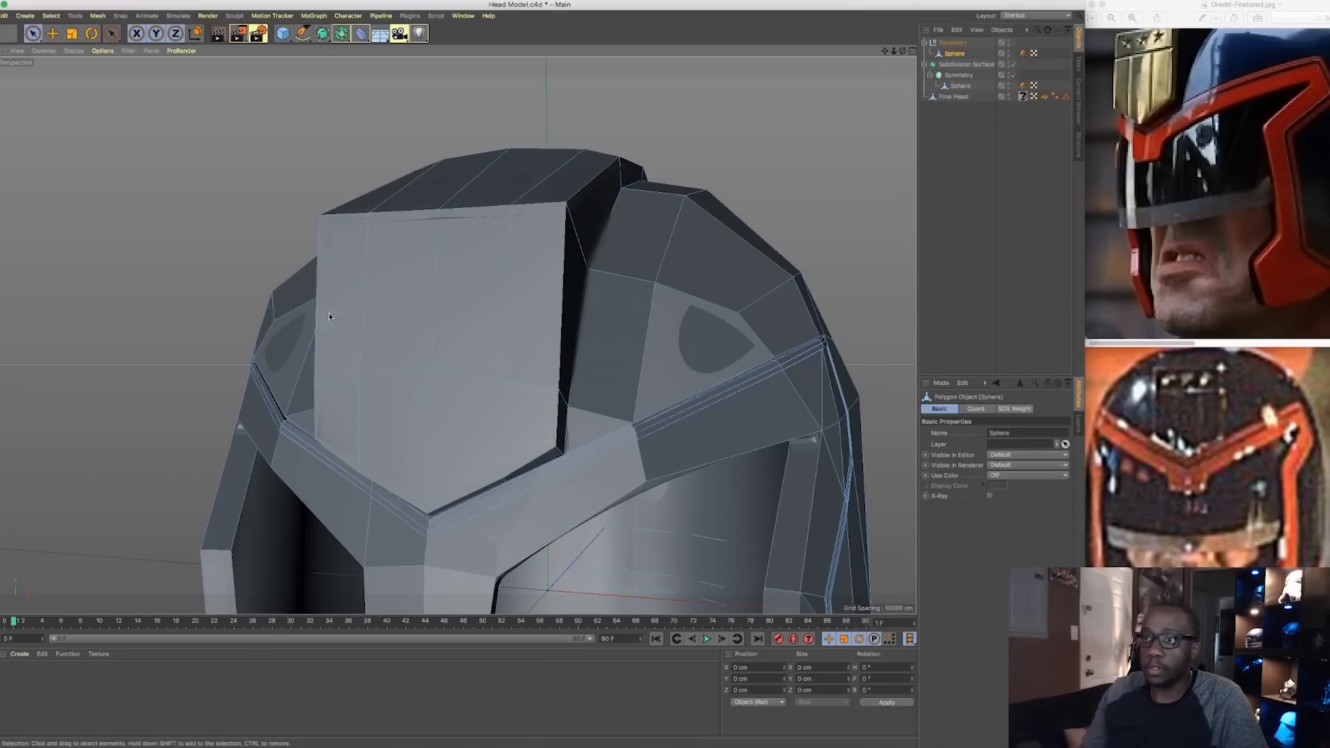
pyautogui.click(483, 302)
pyautogui.rightClick(483, 301)
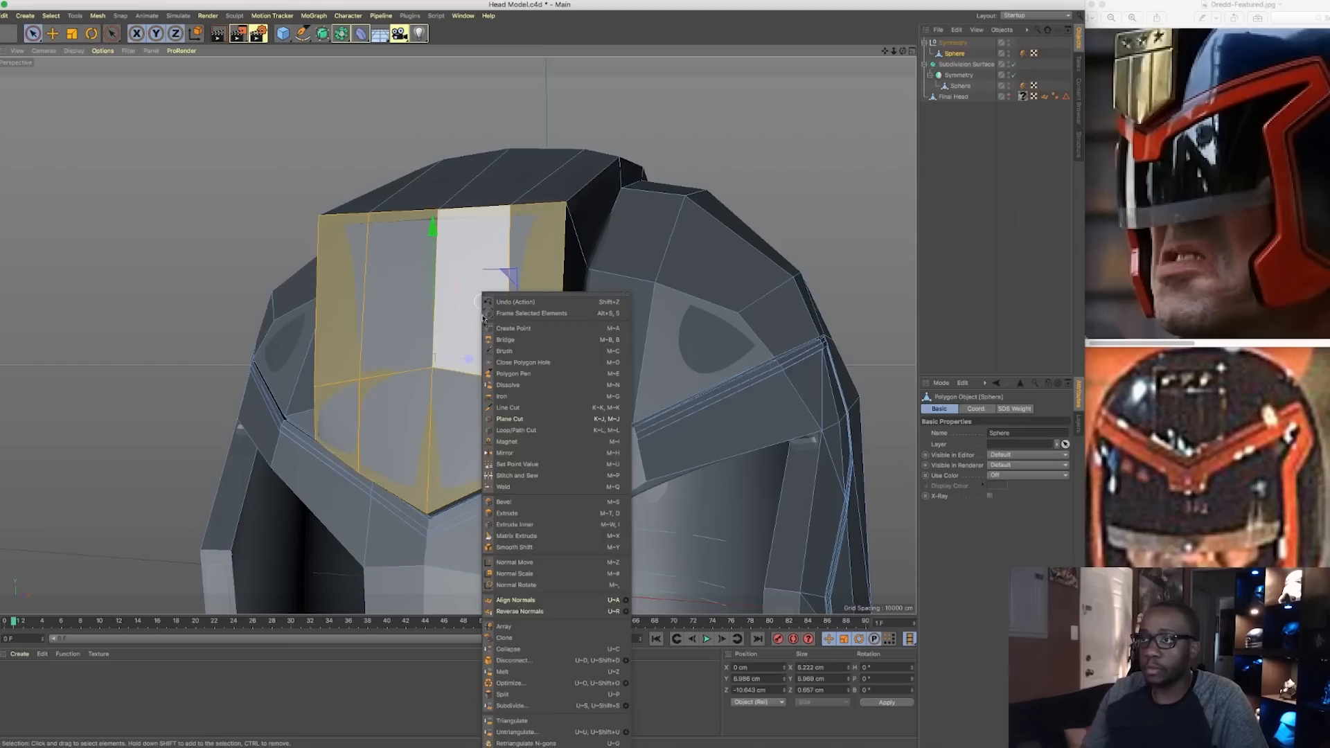
pyautogui.click(503, 694)
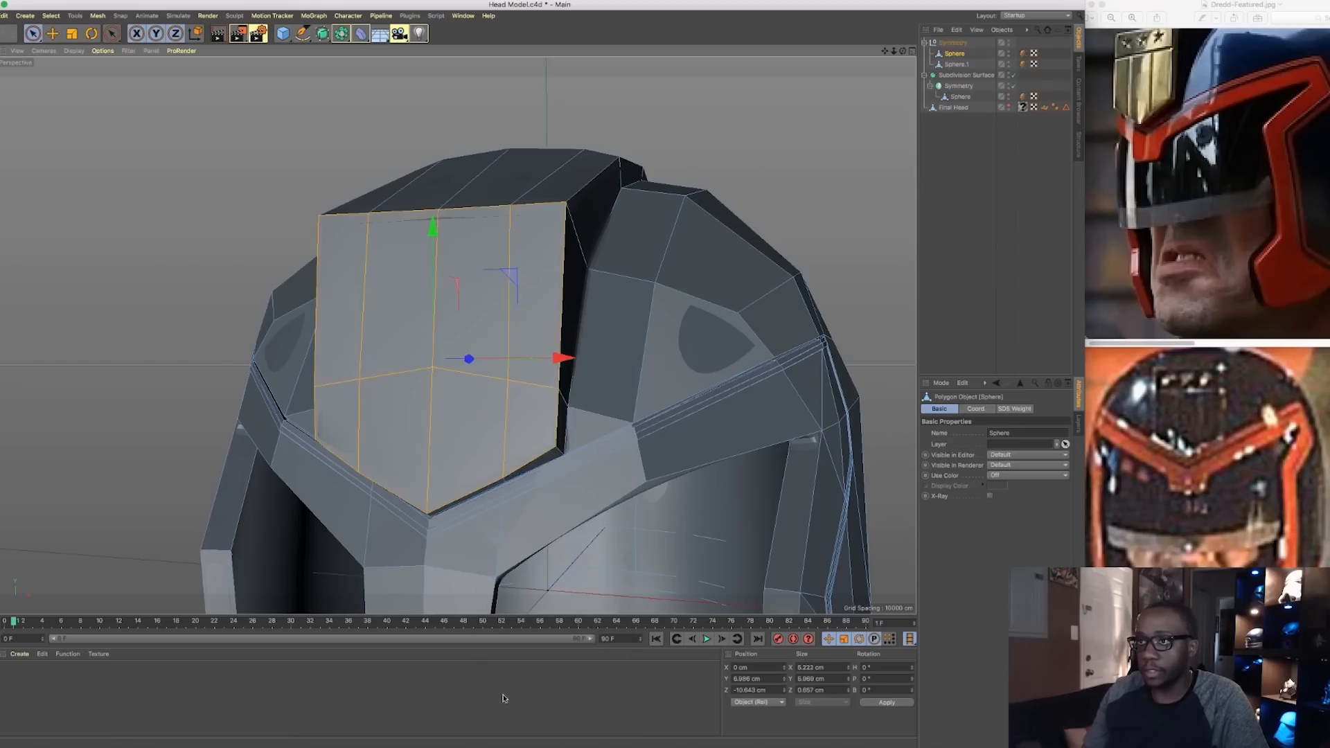
# Move Sphere.1 out of the copied Symmetry group and delete the rest of that copy
pyautogui.click(954, 65)
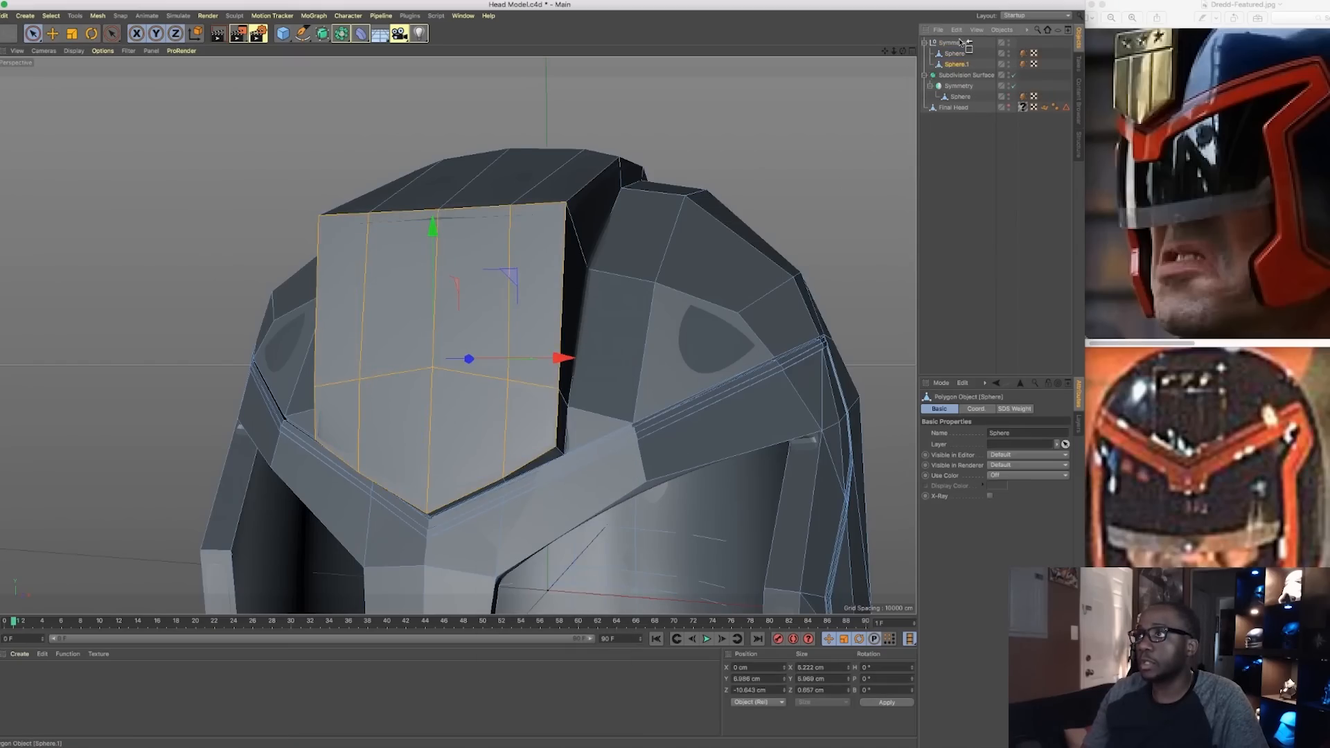
pyautogui.moveTo(960, 40); pyautogui.dragTo(959, 39)
pyautogui.click(953, 54)
pyautogui.press('Delete')
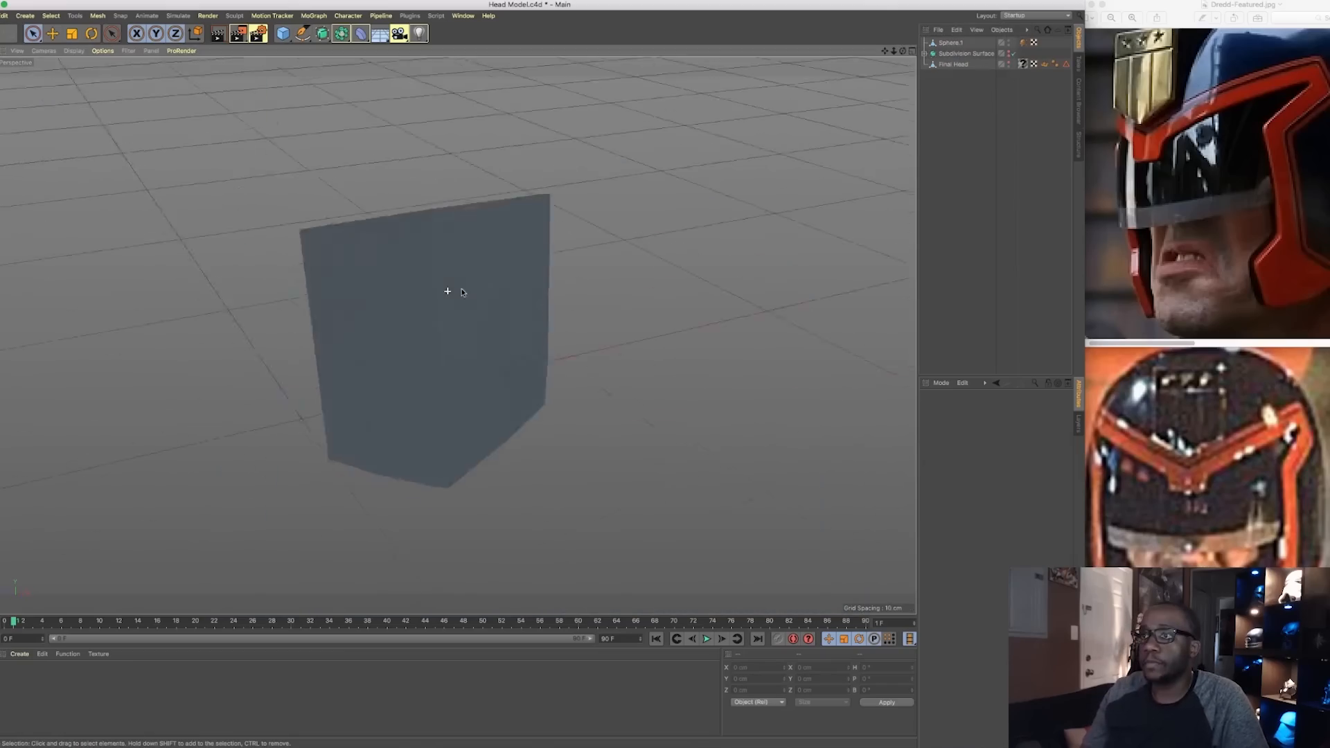
# Dissolve the horizontal edge between the two polygons in the outer column of Sphere.1 and select the neighbouring column's polygons
pyautogui.keyDown('alt'); pyautogui.moveTo(461, 293); pyautogui.dragTo(521, 223); pyautogui.keyUp('alt')
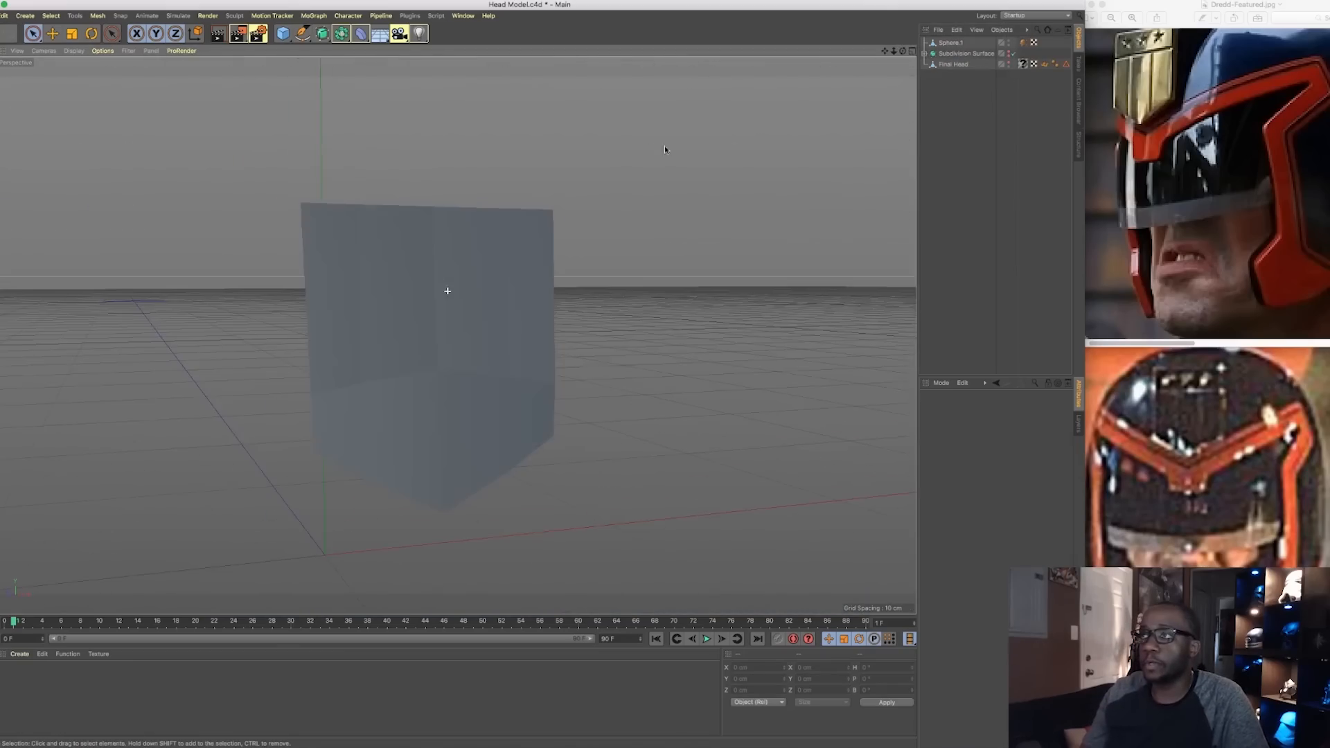
pyautogui.click(952, 43)
pyautogui.rightClick(327, 297)
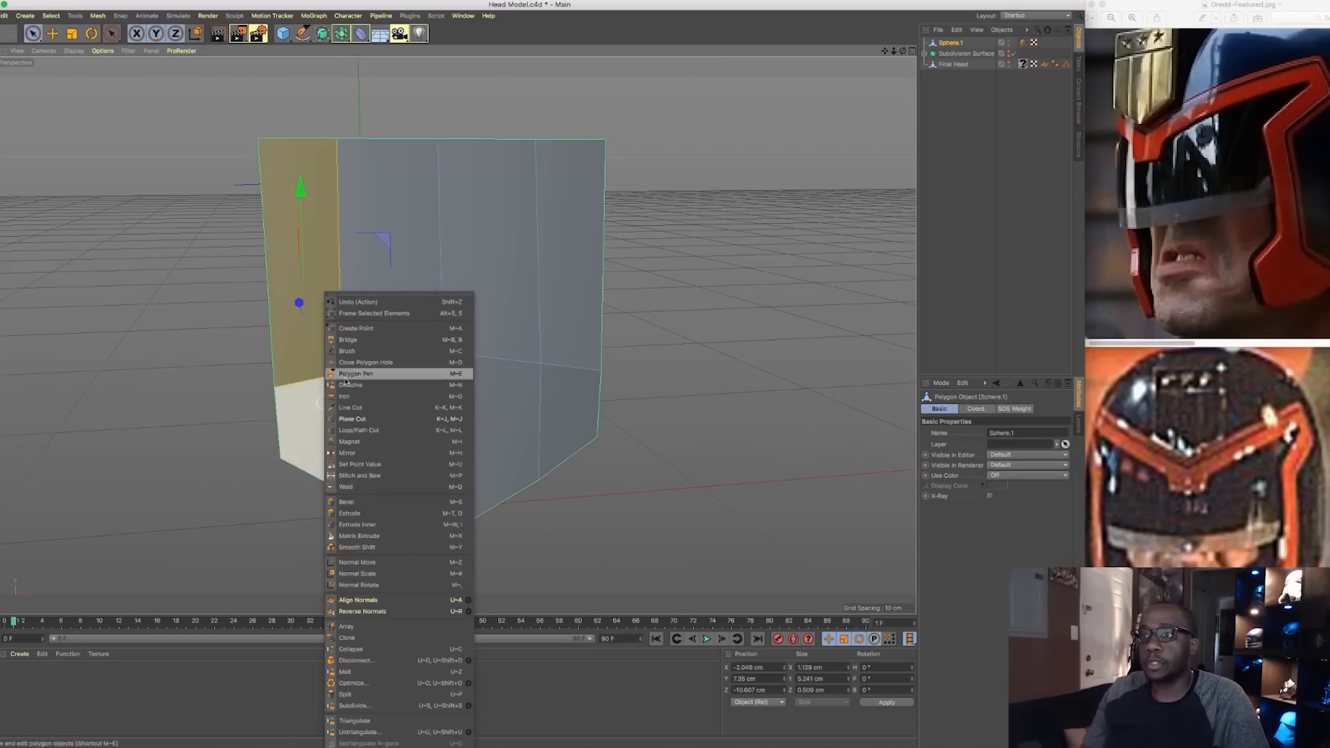
pyautogui.click(354, 374)
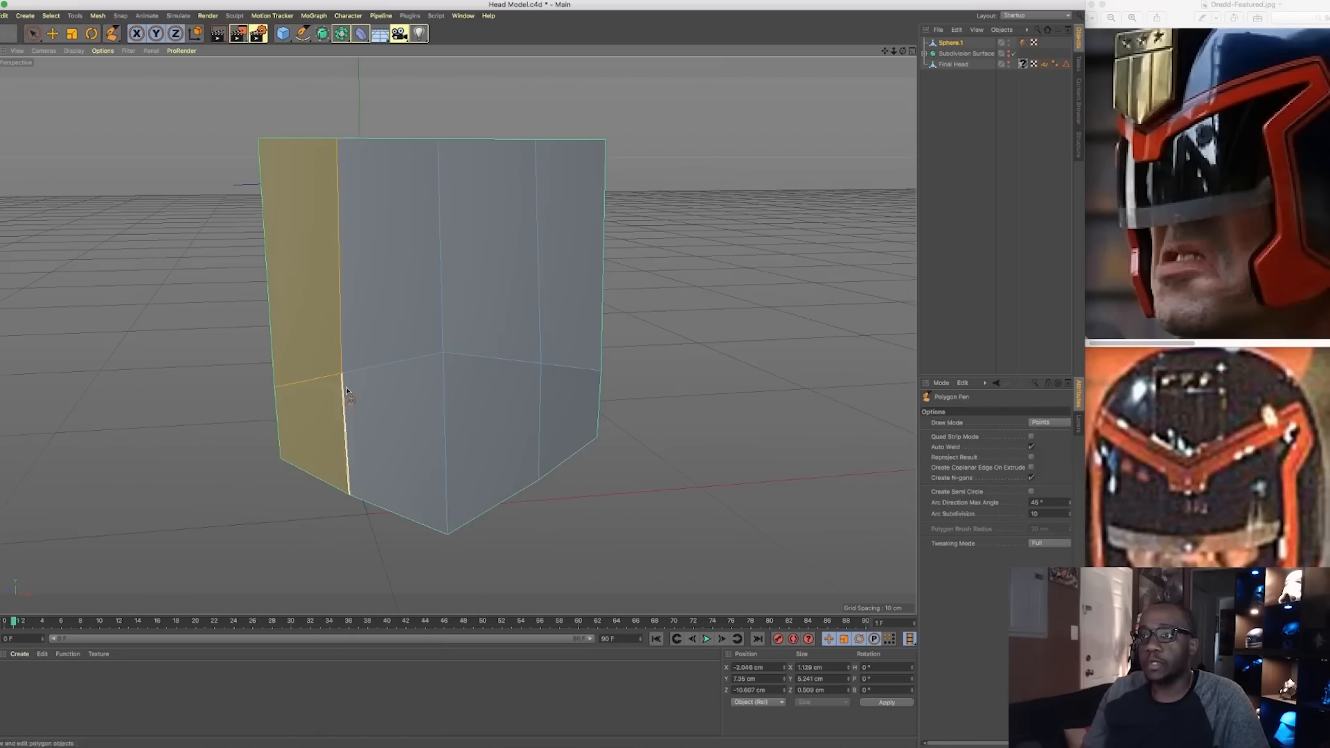
pyautogui.rightClick(322, 387)
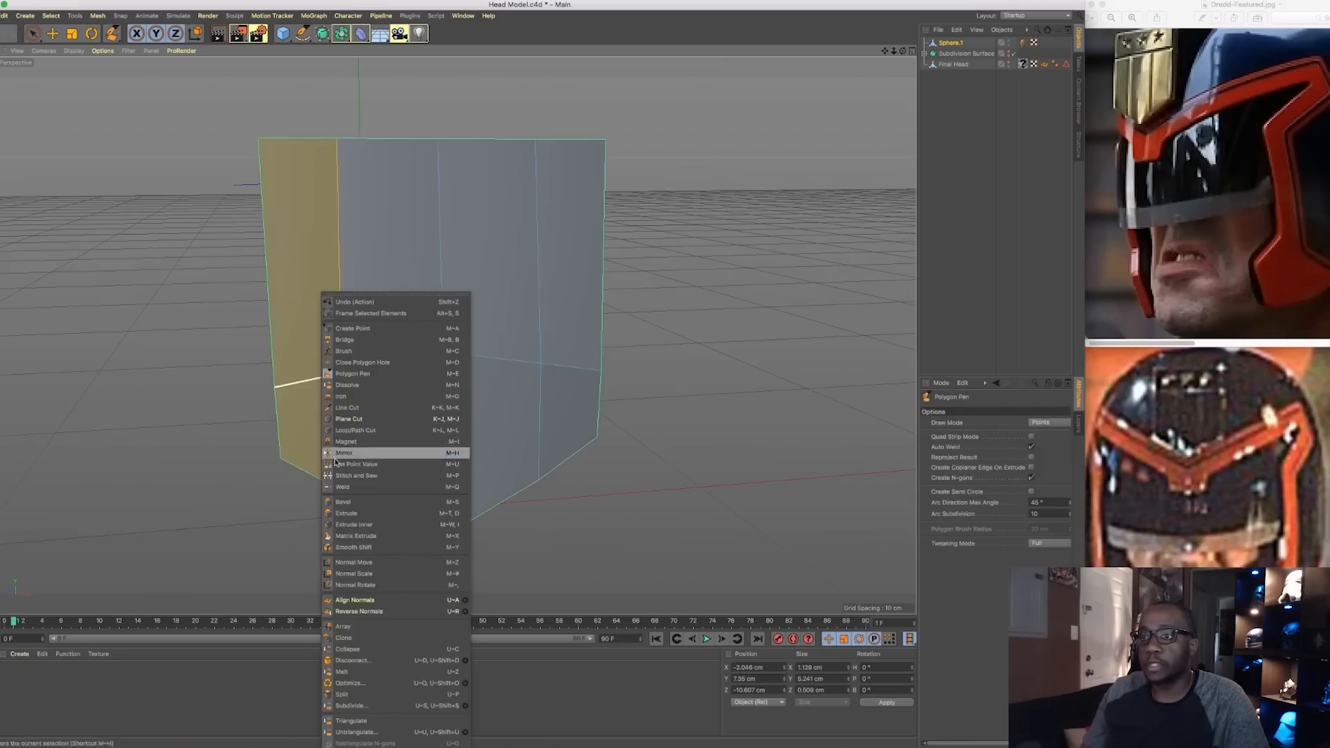
pyautogui.click(347, 386)
pyautogui.press('space')
pyautogui.moveTo(397, 288); pyautogui.dragTo(388, 397)
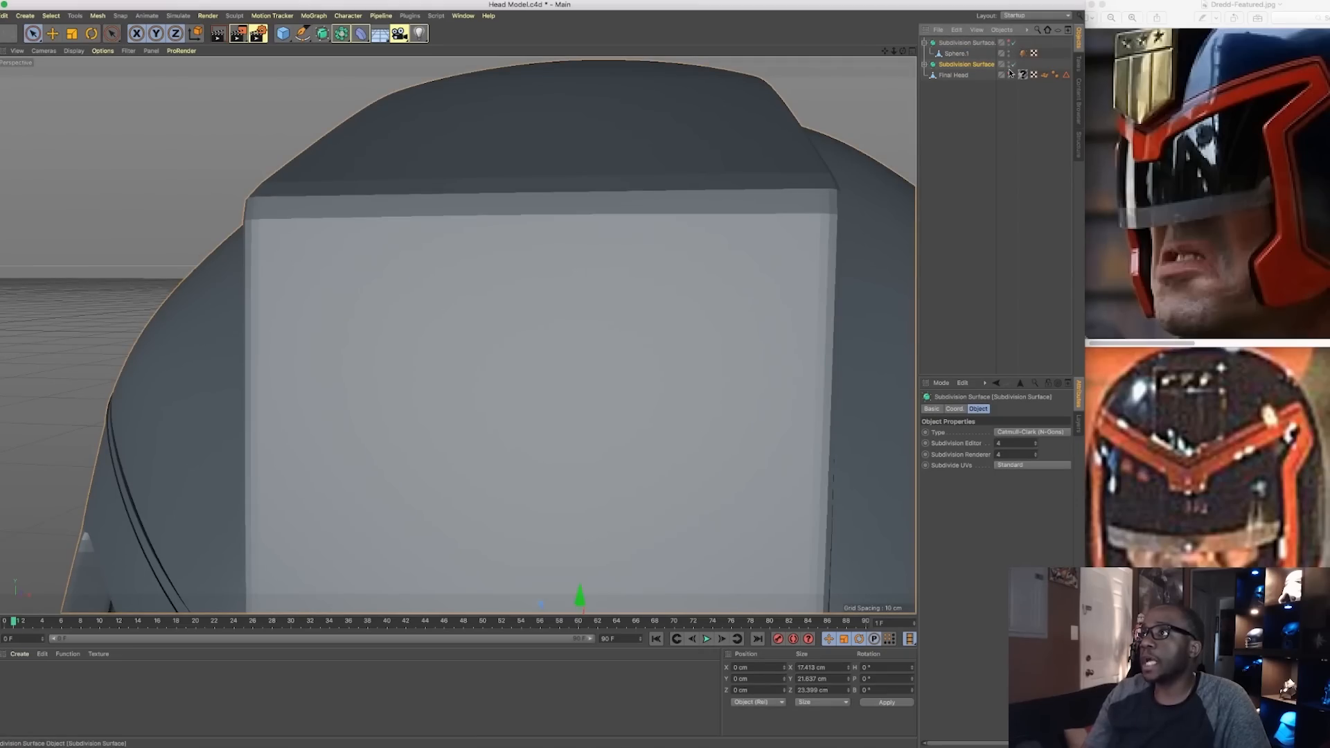
# Hide the helmet's Subdivision Surface and show the badge's Subdivision Surface on its own
pyautogui.click(1008, 63)
pyautogui.keyDown('alt'); pyautogui.moveTo(417, 292); pyautogui.dragTo(412, 205, button='middle'); pyautogui.keyUp('alt')
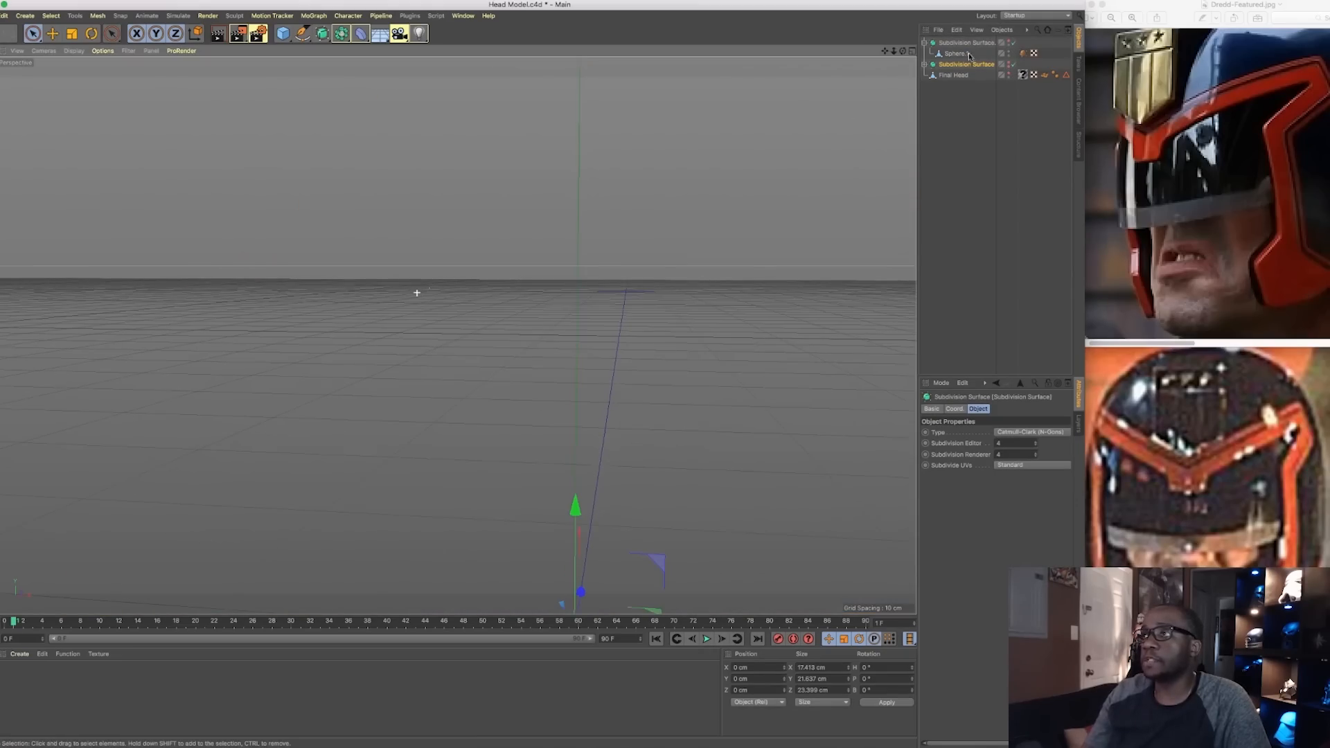
pyautogui.click(1008, 41)
pyautogui.keyDown('alt'); pyautogui.moveTo(493, 297); pyautogui.dragTo(430, 182); pyautogui.keyUp('alt')
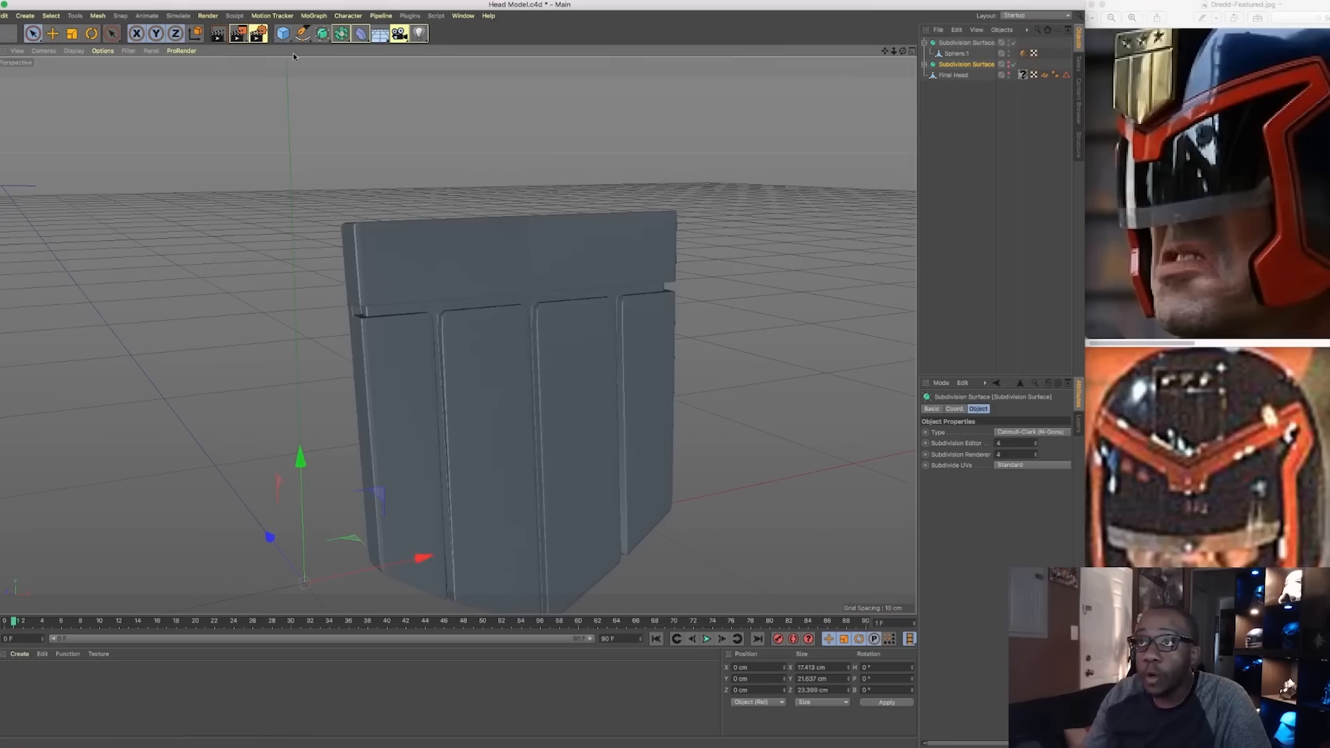
# Add a Star spline and scale it down to about 5.2 cm across
pyautogui.click(305, 36)
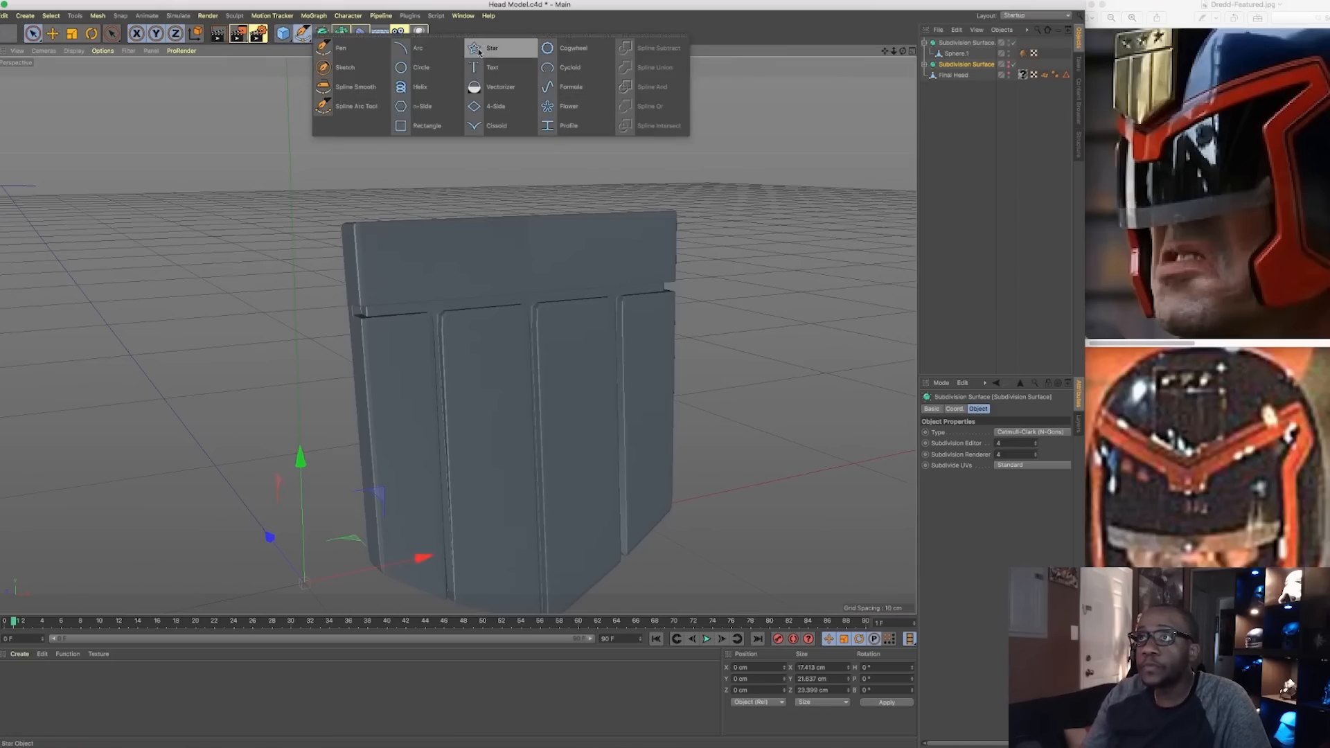
pyautogui.click(479, 50)
pyautogui.scroll(-10, 431, 280)
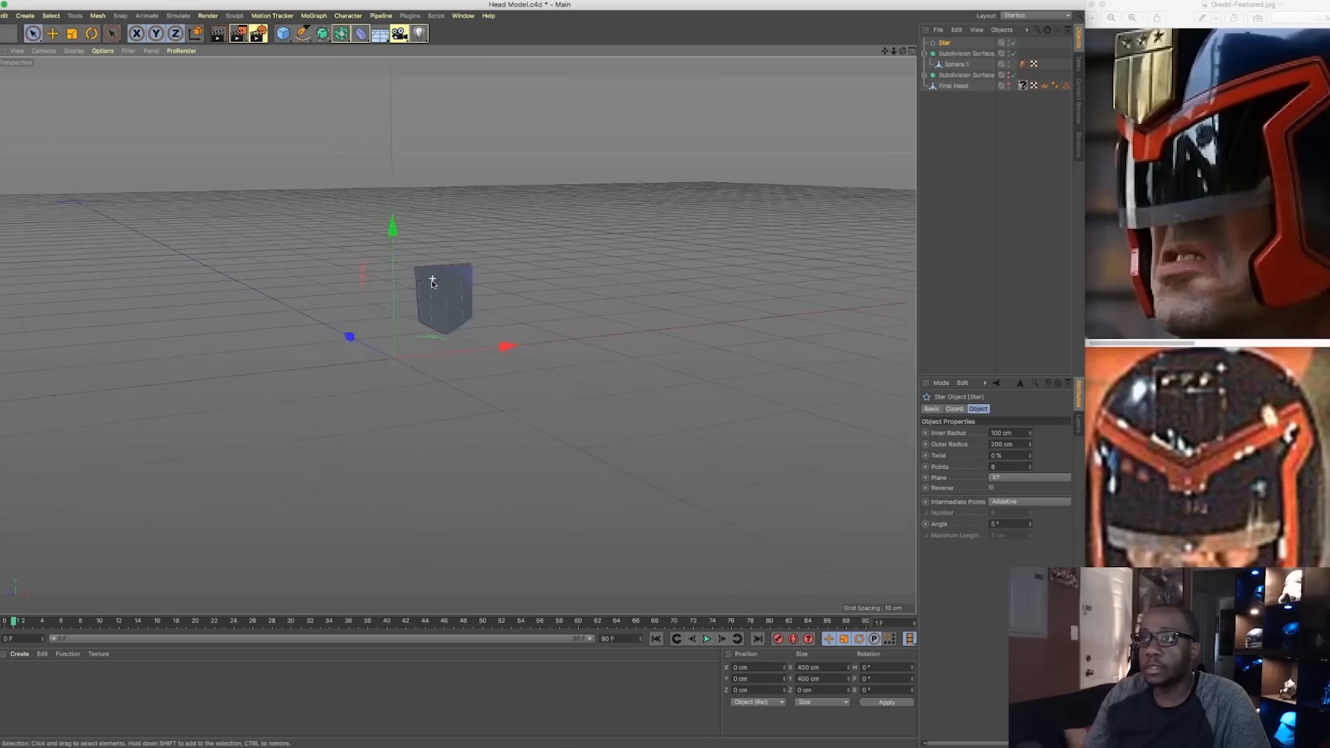
pyautogui.scroll(-5, 431, 281)
pyautogui.press('t')
pyautogui.moveTo(199, 393); pyautogui.dragTo(202, 388)
pyautogui.scroll(5, 417, 371)
pyautogui.keyDown('alt'); pyautogui.moveTo(417, 370); pyautogui.dragTo(283, 372); pyautogui.keyUp('alt')
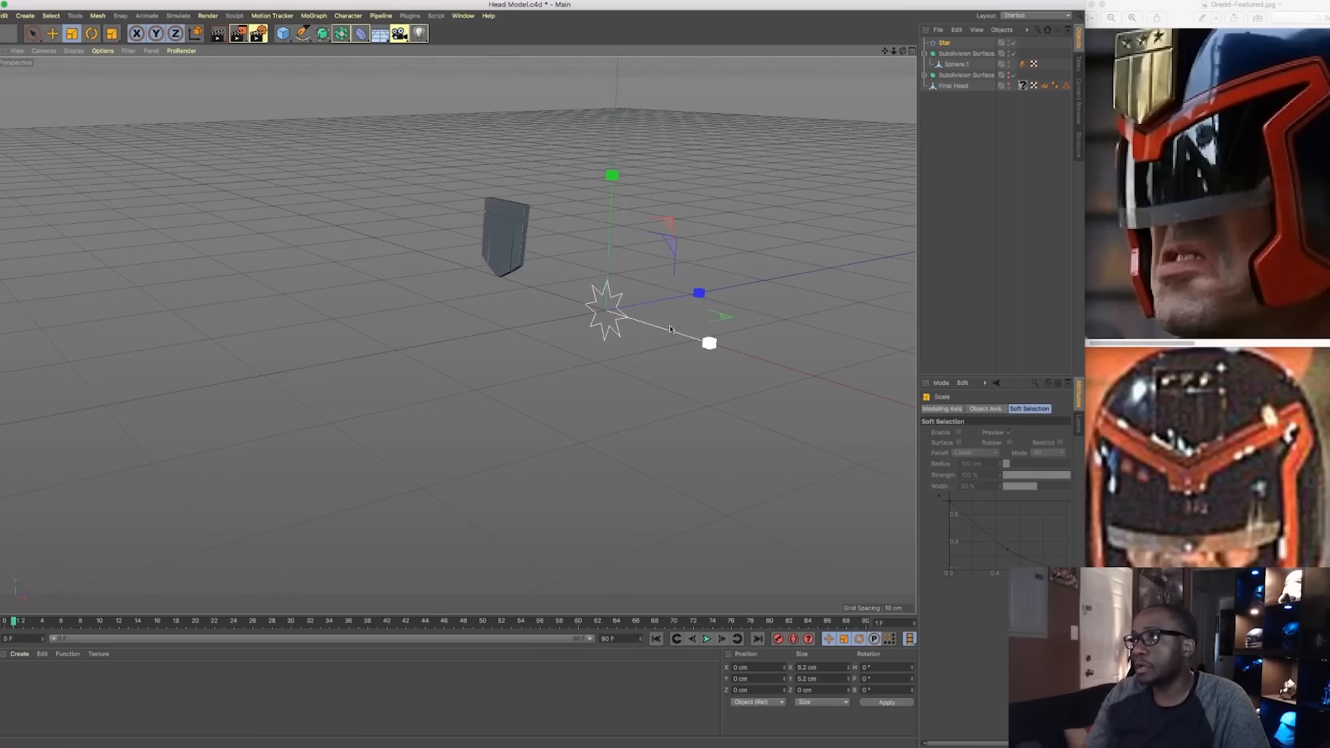
# Set the star's number of points to 5 and place it in front of the badge's upper band
pyautogui.click(945, 42)
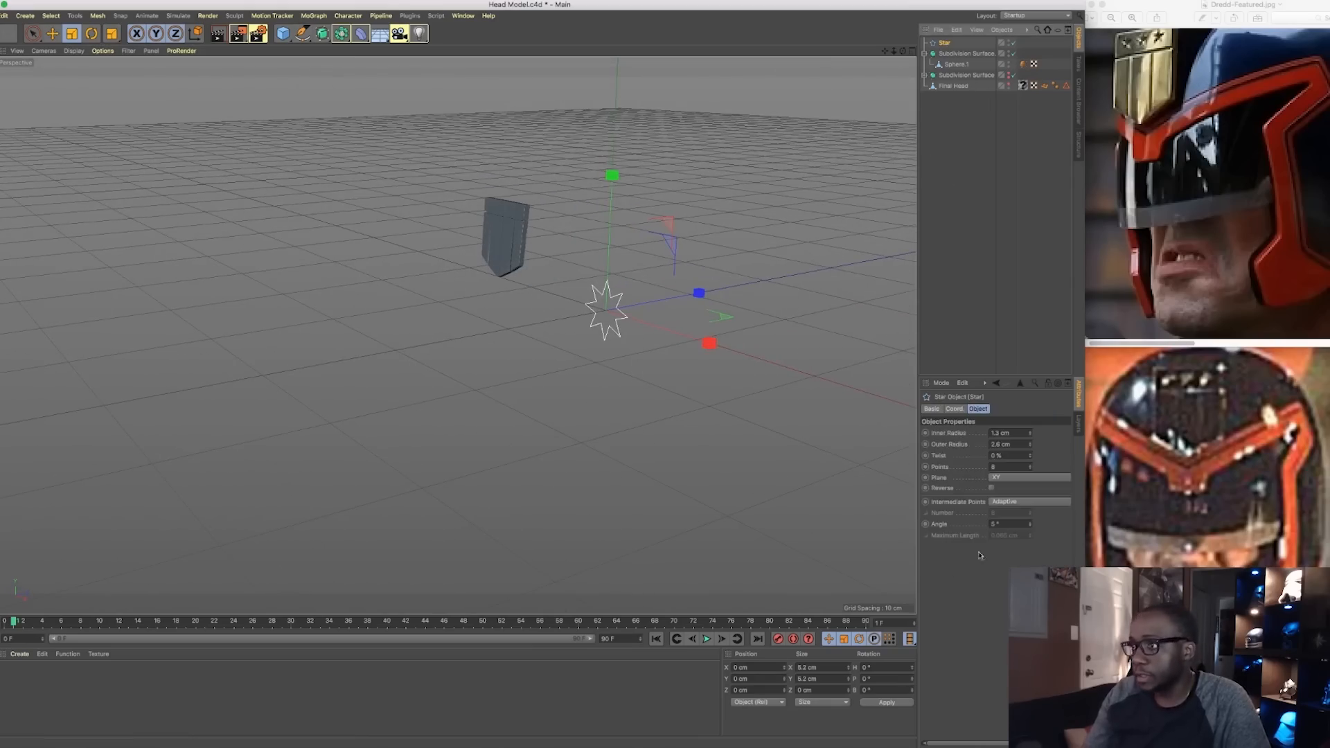
pyautogui.click(1007, 466)
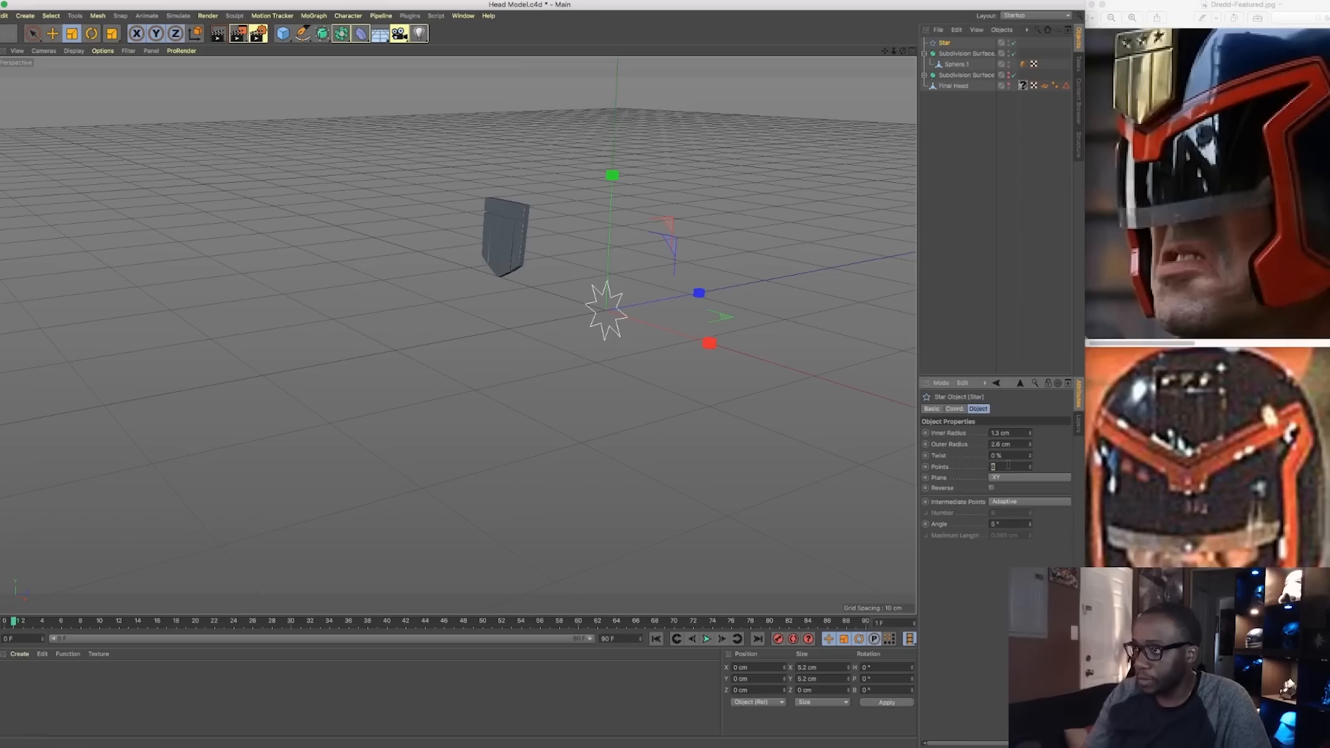
pyautogui.write('5')
pyautogui.press('Return')
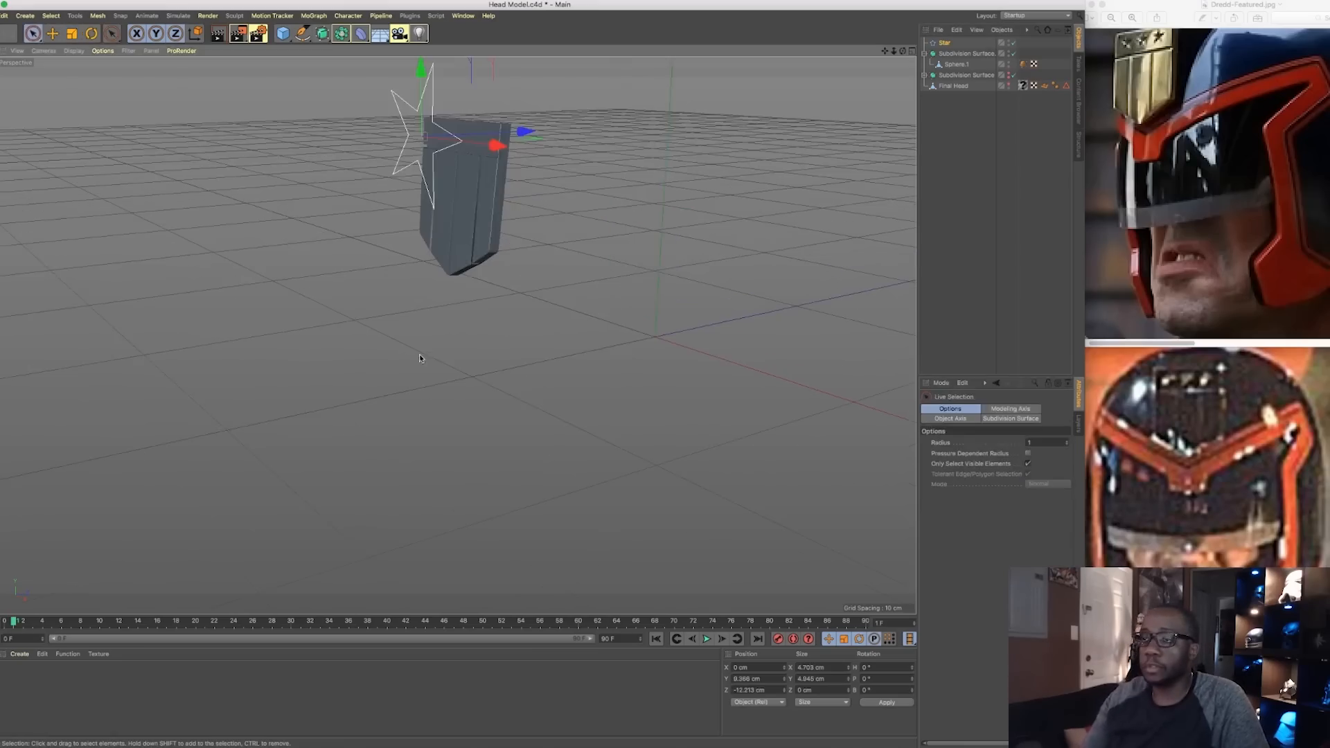
# Set the transparency of the Front view's background image to 97%
pyautogui.middleClick(419, 355)
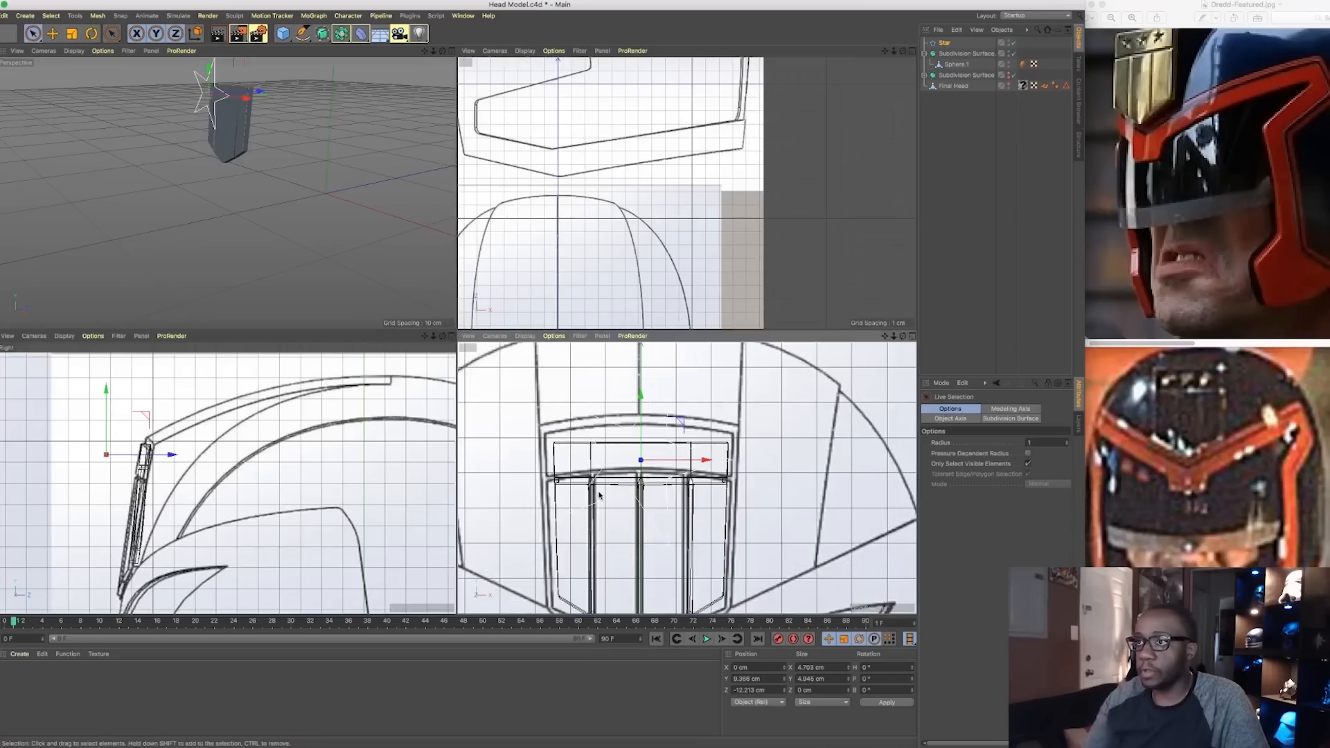
pyautogui.middleClick(567, 513)
pyautogui.scroll(-5, 359, 378)
pyautogui.keyDown('alt'); pyautogui.moveTo(425, 359); pyautogui.dragTo(867, 305, button='middle'); pyautogui.keyUp('alt')
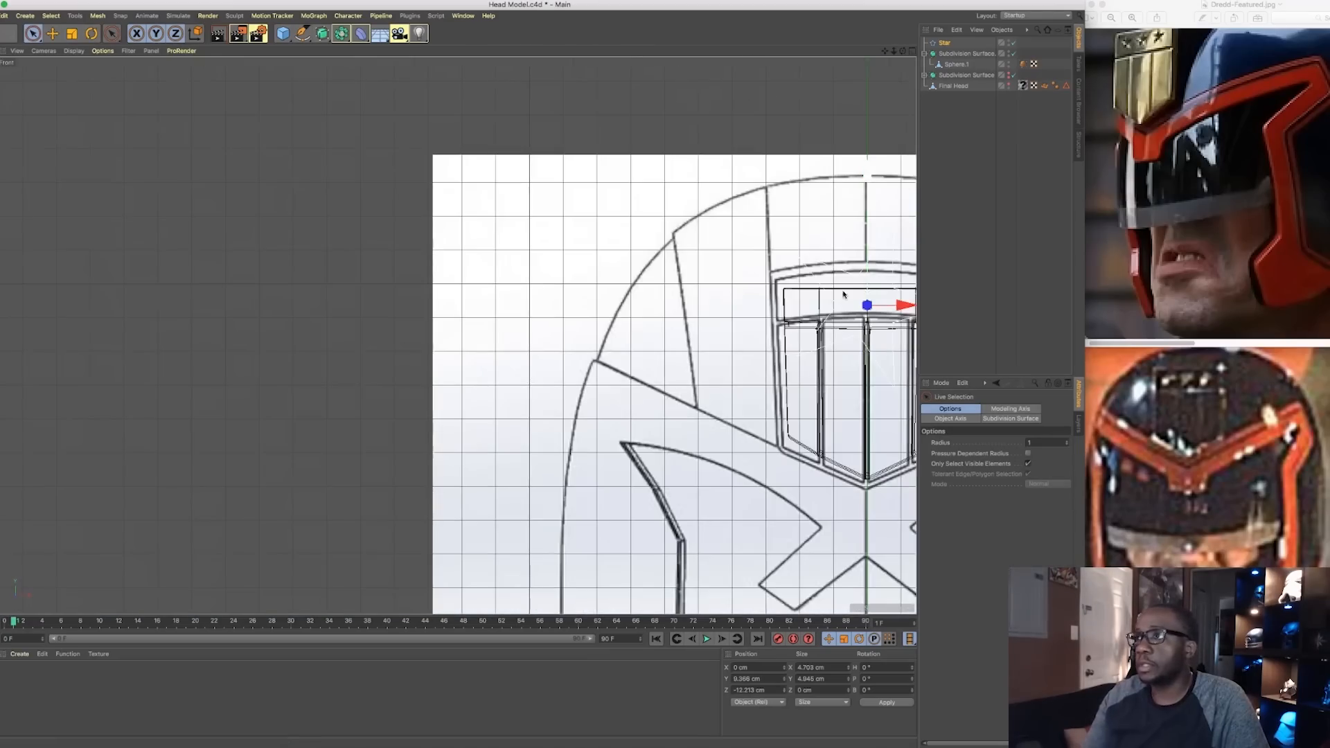
pyautogui.click(128, 50)
pyautogui.moveTo(102, 50)
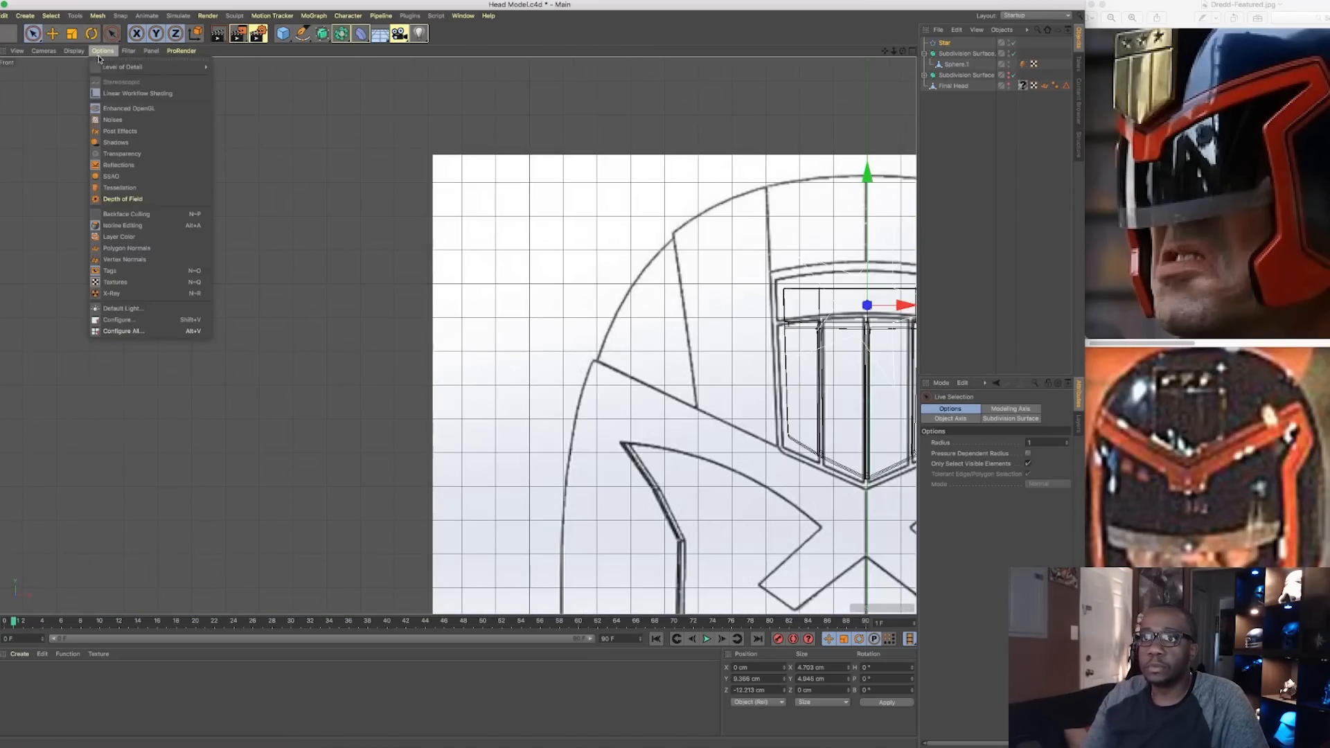
pyautogui.click(115, 322)
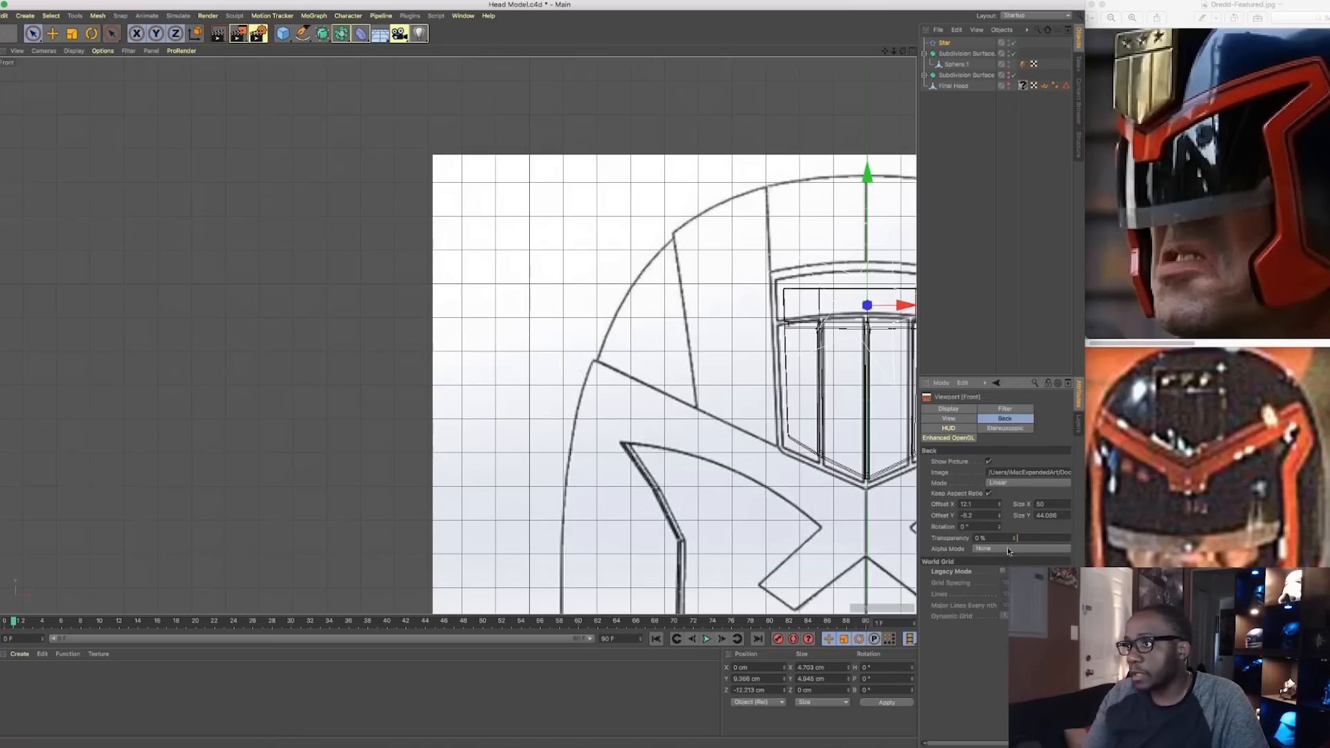
pyautogui.moveTo(958, 745); pyautogui.dragTo(979, 745)
pyautogui.moveTo(1059, 539); pyautogui.dragTo(1069, 540)
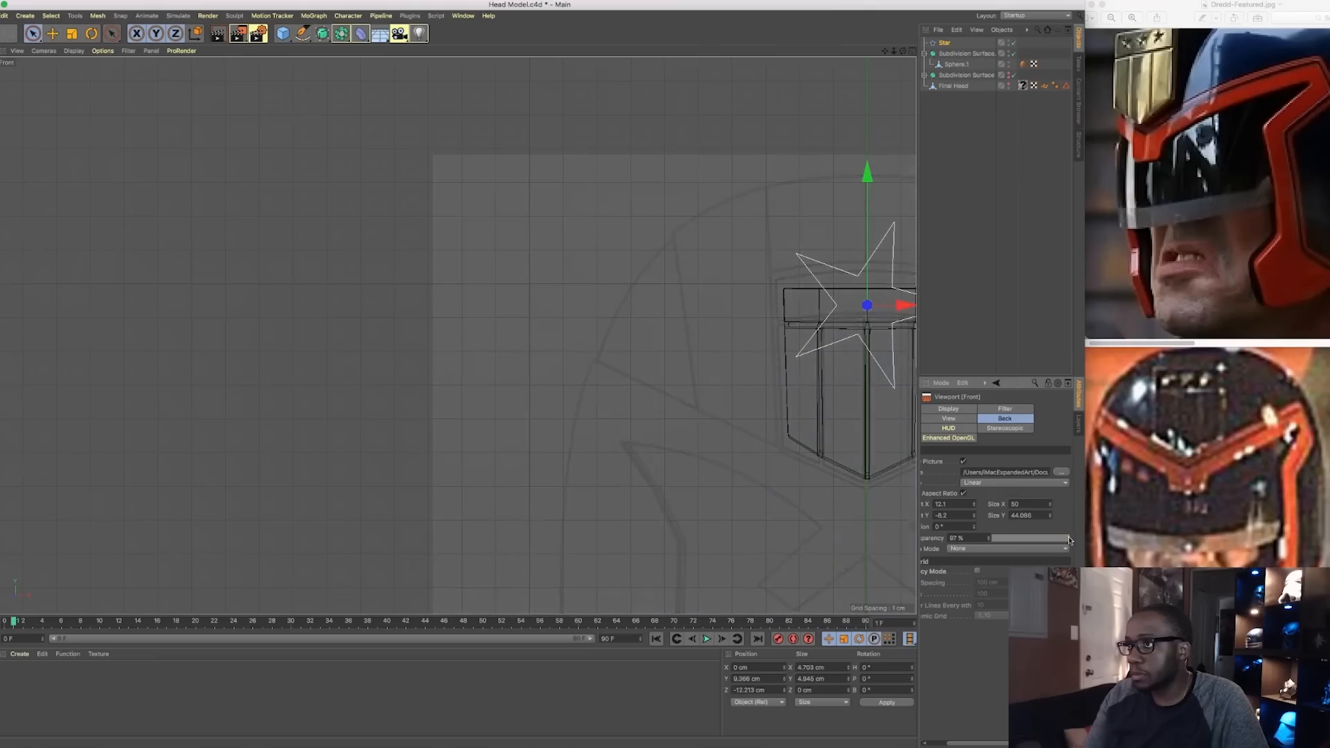
# Rotate the star so one tip points straight up, with a B rotation of -18°
pyautogui.keyDown('alt'); pyautogui.moveTo(741, 402); pyautogui.dragTo(282, 438, button='middle'); pyautogui.keyUp('alt')
pyautogui.scroll(3, 444, 367)
pyautogui.scroll(3, 446, 352)
pyautogui.press('r')
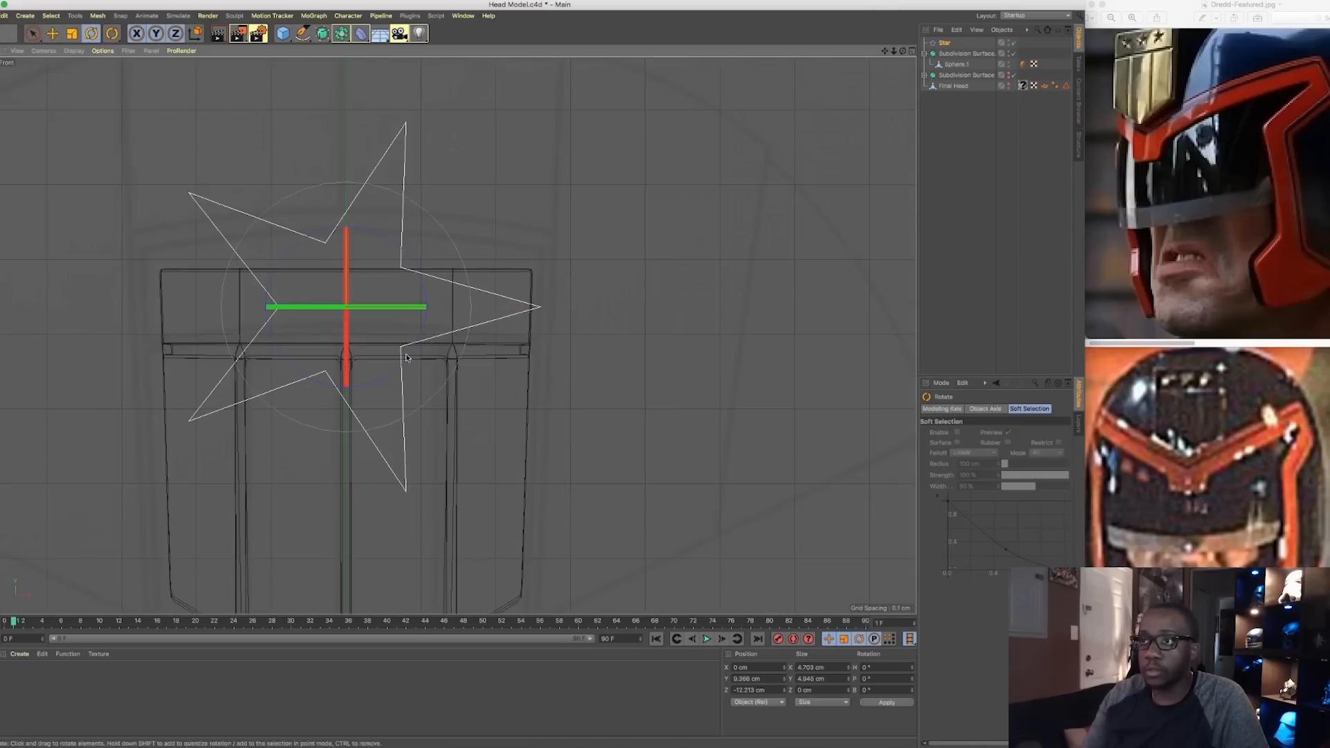
pyautogui.moveTo(406, 356); pyautogui.dragTo(425, 338)
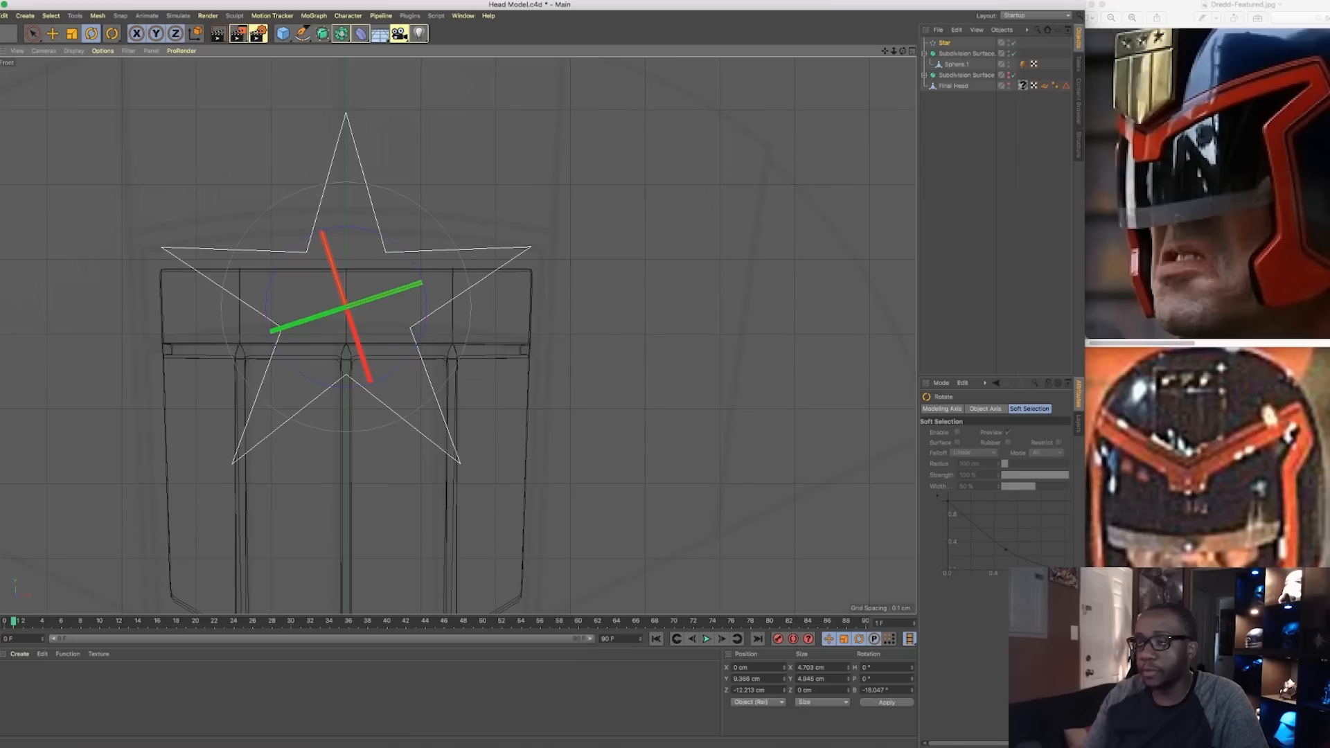
pyautogui.click(903, 690)
pyautogui.write('-10')
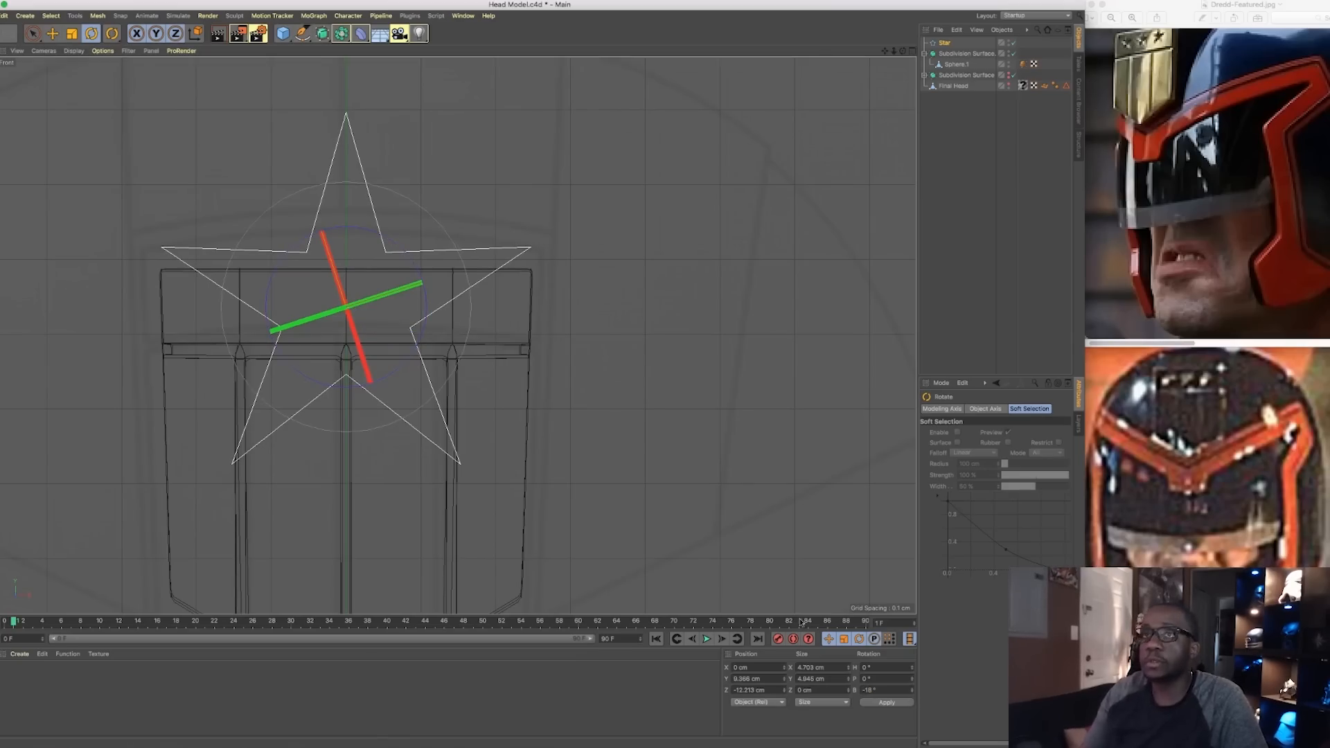
# Make the star an editable spline and reset only its axis to a B rotation of 0°
pyautogui.write('c')
pyautogui.click(939, 42)
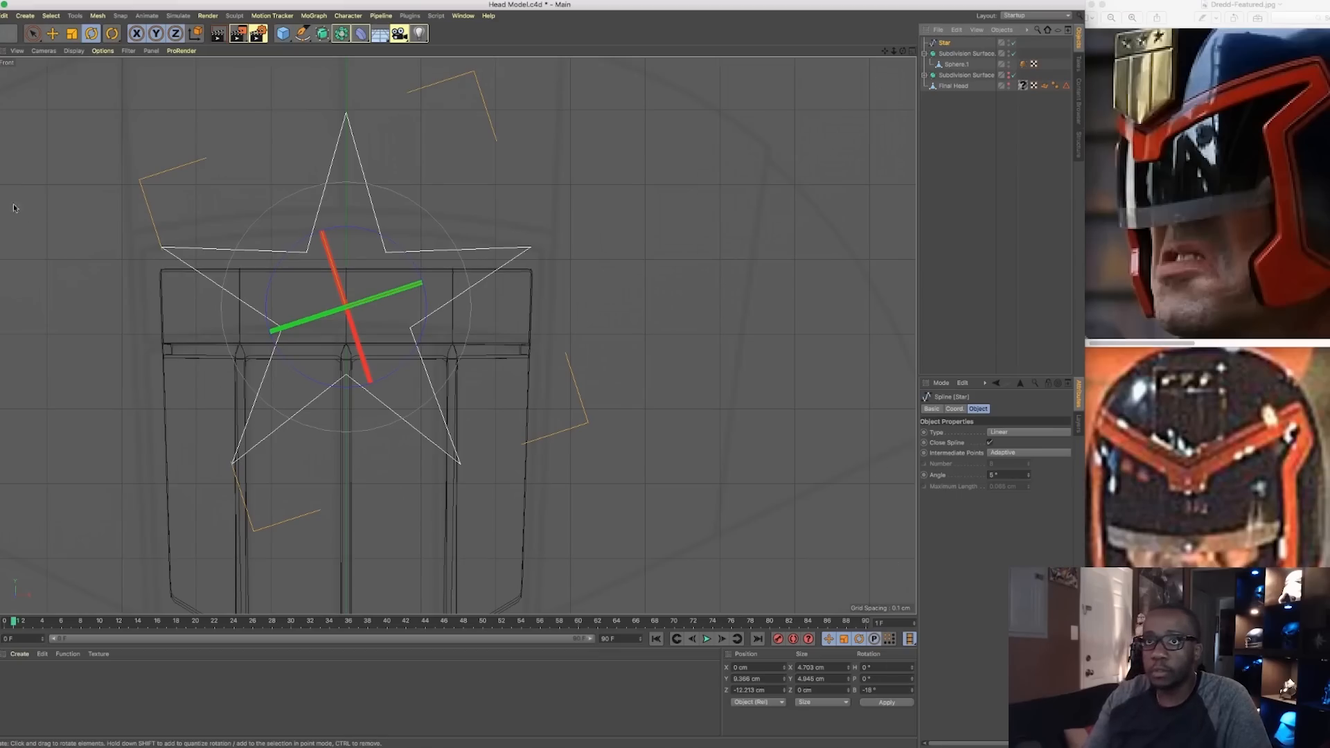
pyautogui.click(890, 690)
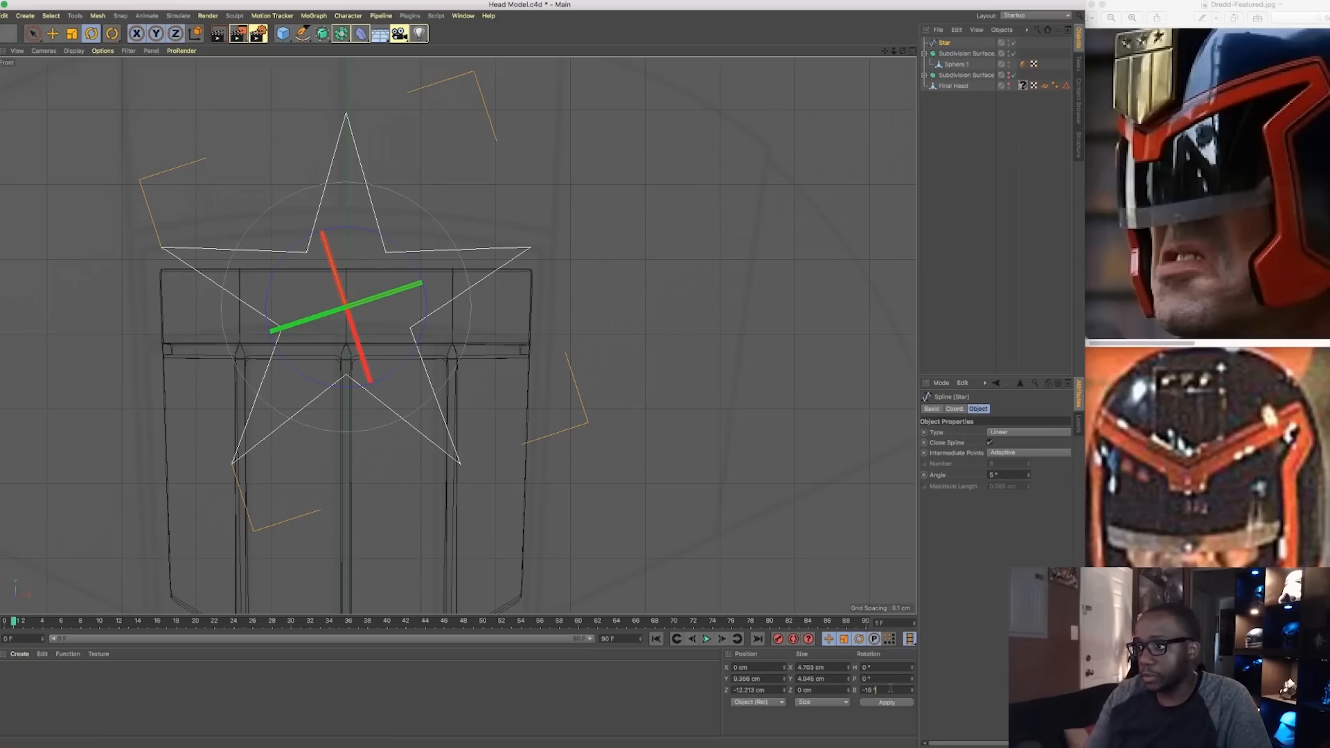
pyautogui.write('0')
pyautogui.press('Return')
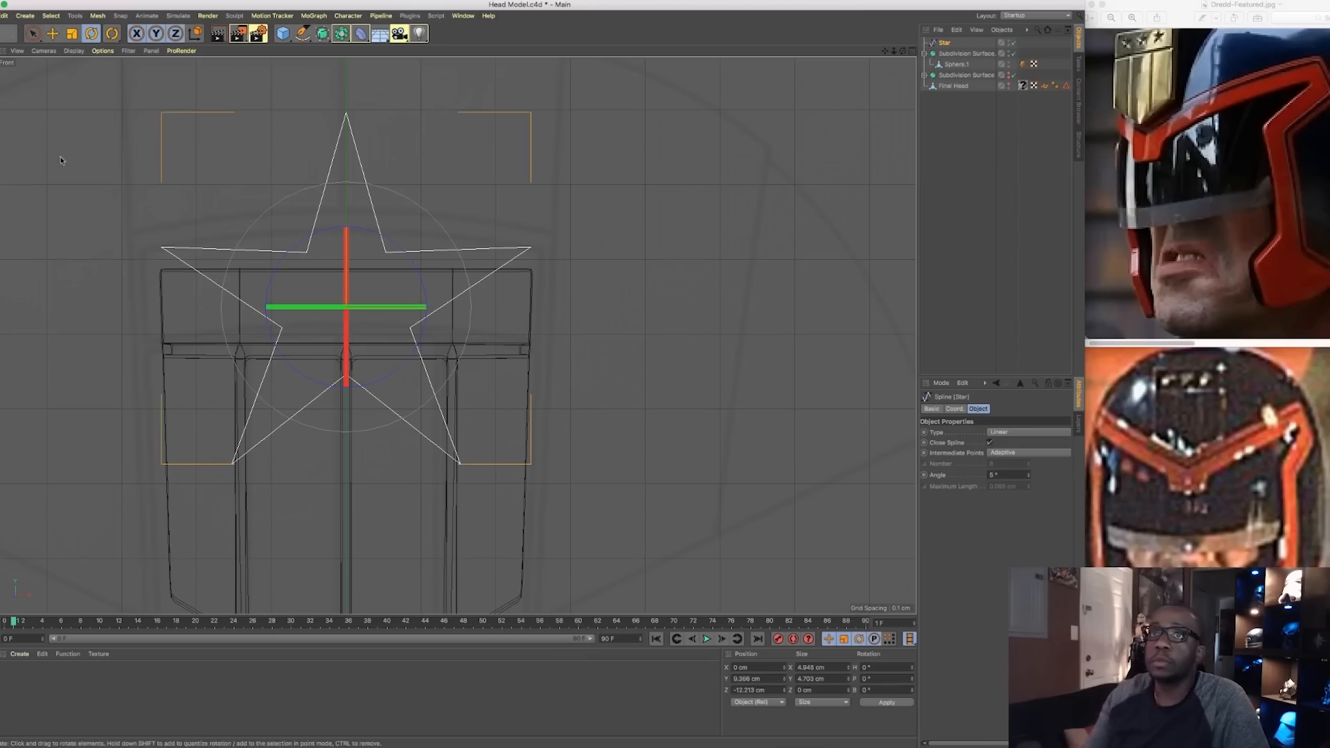
# Scale the star down to about 0.74 by 0.71 cm so it fits within the badge's upper band
pyautogui.press('t')
pyautogui.moveTo(615, 203); pyautogui.dragTo(301, 337)
pyautogui.scroll(5, 350, 305)
pyautogui.scroll(-2, 388, 270)
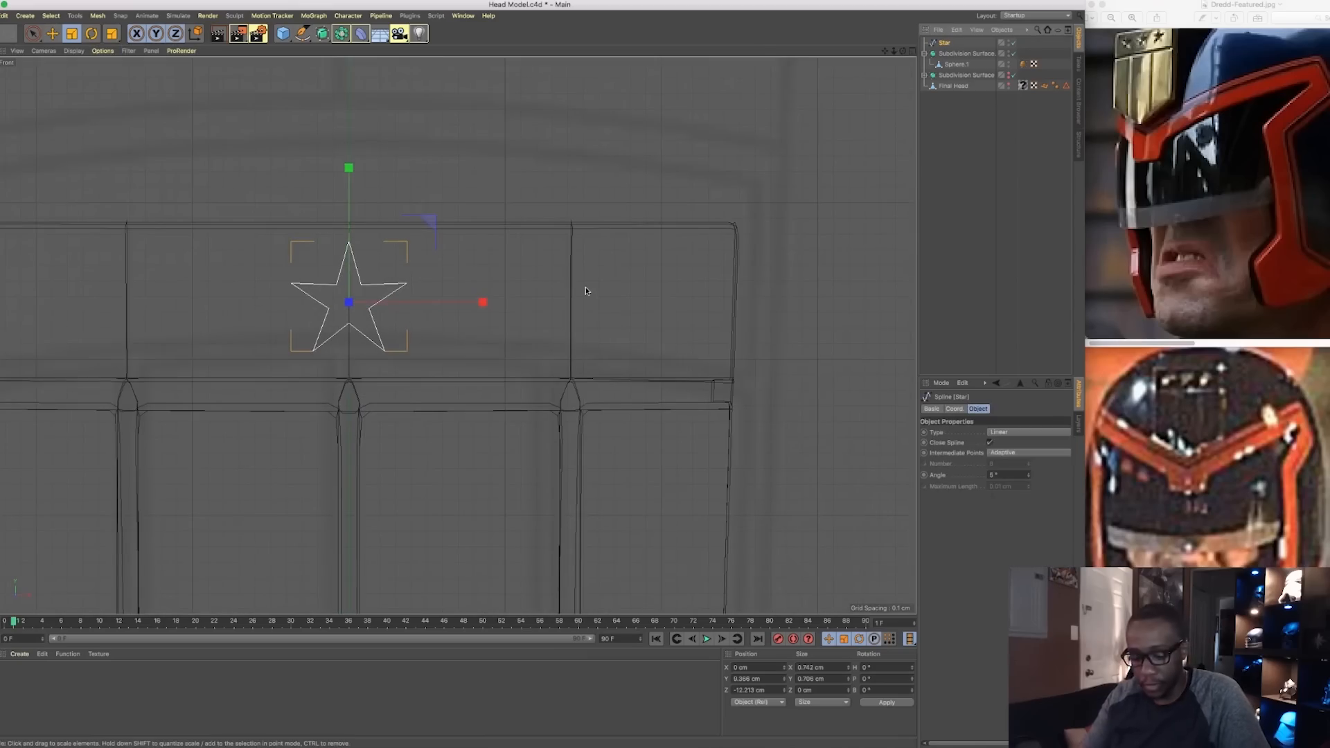
# Duplicate the star and move the copy along X to about 1.41 cm, above the badge's outer groove
pyautogui.press('super+c')
pyautogui.press('super+v')
pyautogui.press('9')
pyautogui.moveTo(483, 302); pyautogui.dragTo(693, 320)
pyautogui.scroll(-5, 549, 329)
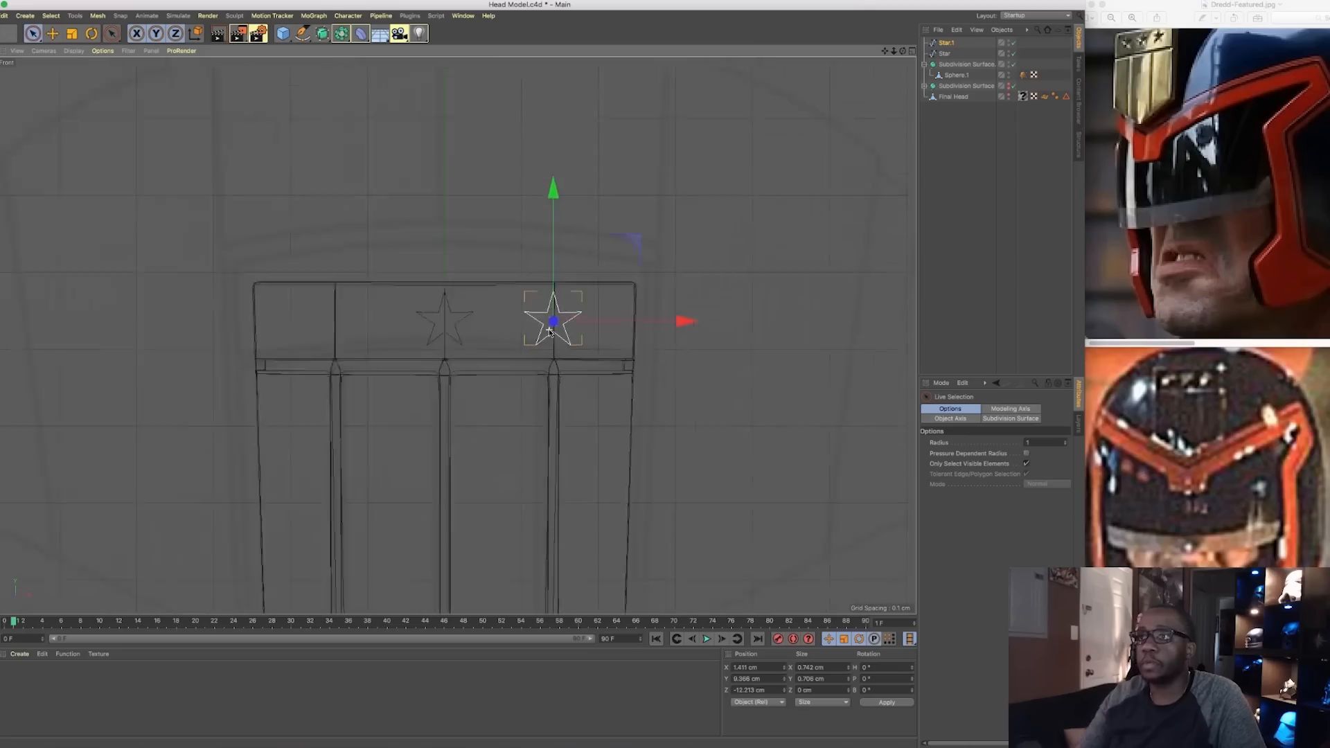
# Paste another star copy and set its X position to -1.411 cm to mirror the outer star
pyautogui.press('v')
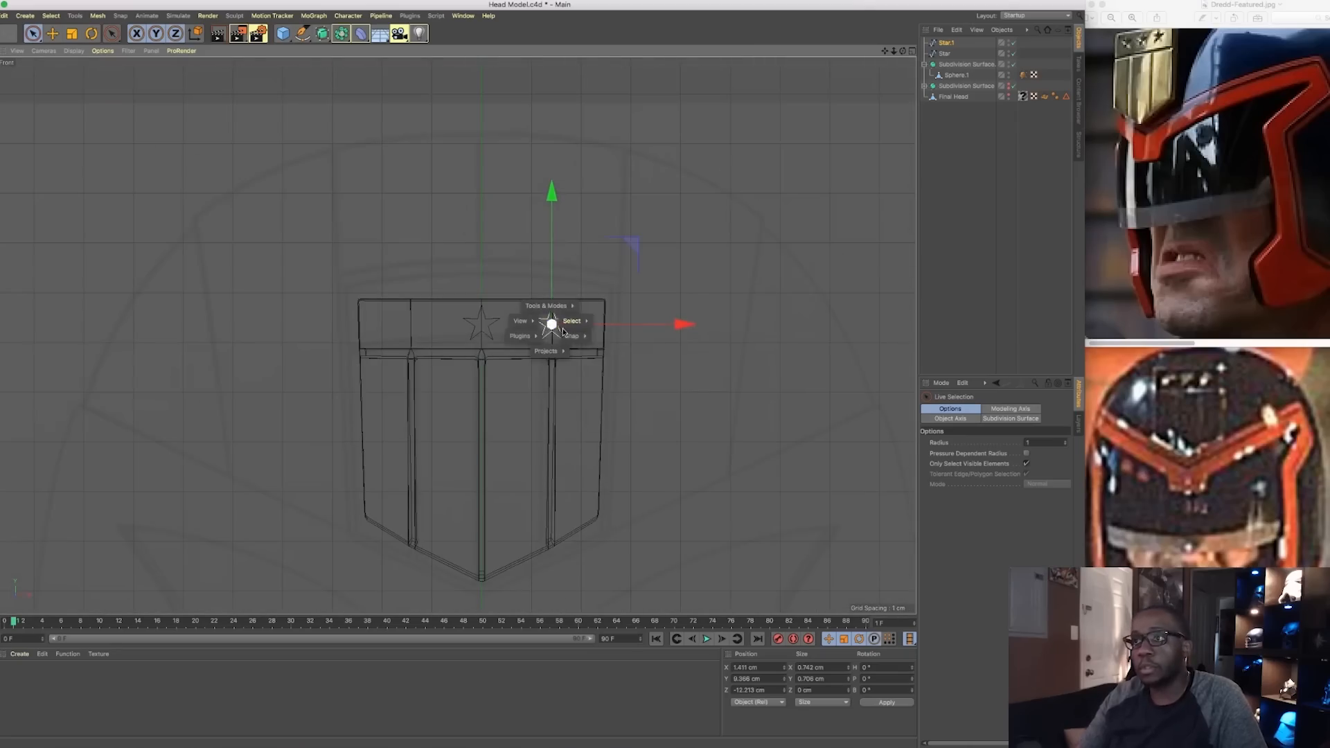
pyautogui.click(588, 310)
pyautogui.press('super+v')
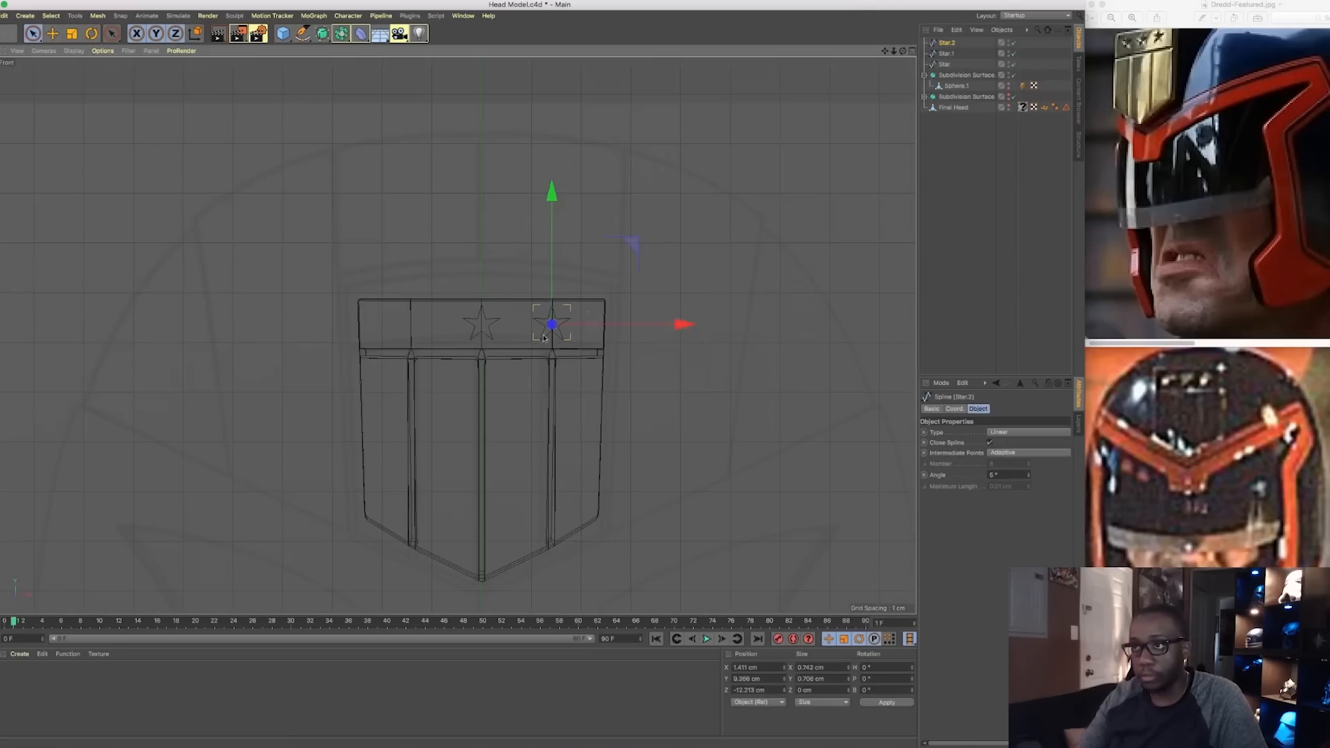
pyautogui.scroll(2, 643, 421)
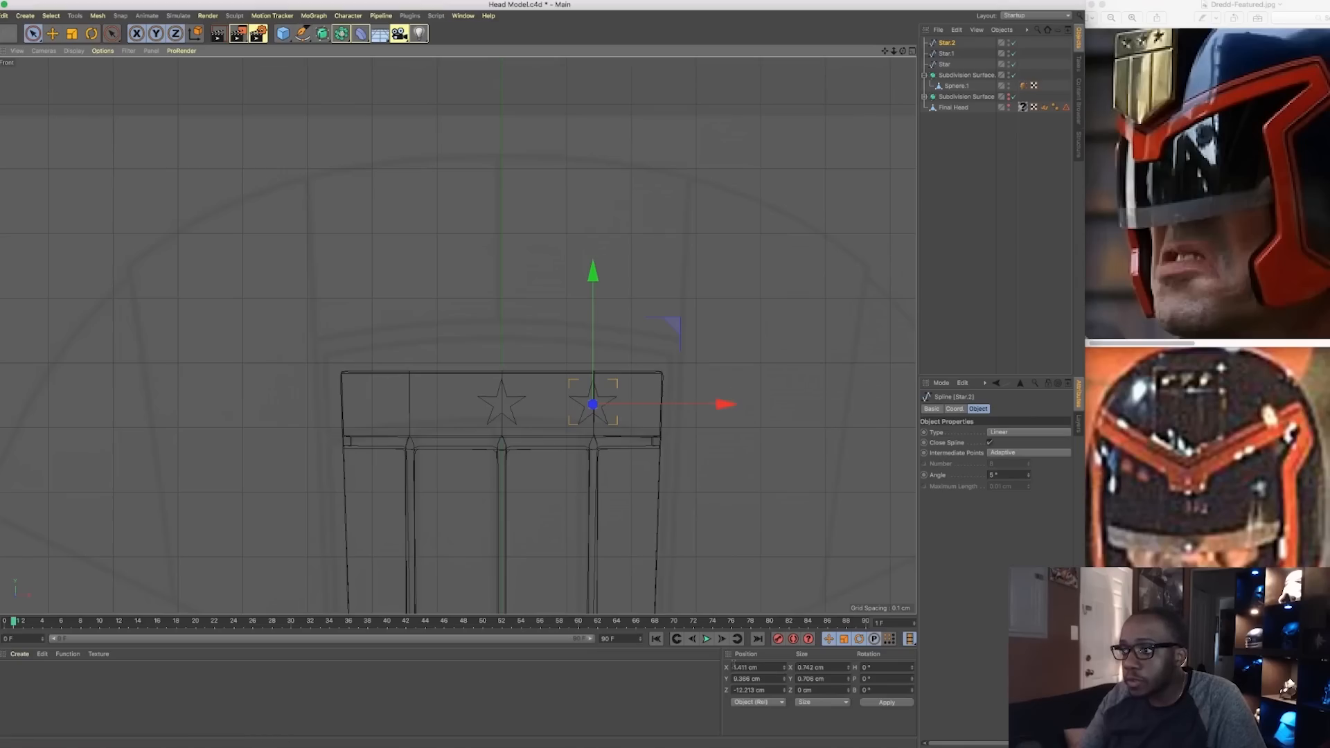
pyautogui.click(734, 667)
pyautogui.write('-')
pyautogui.press('Return')
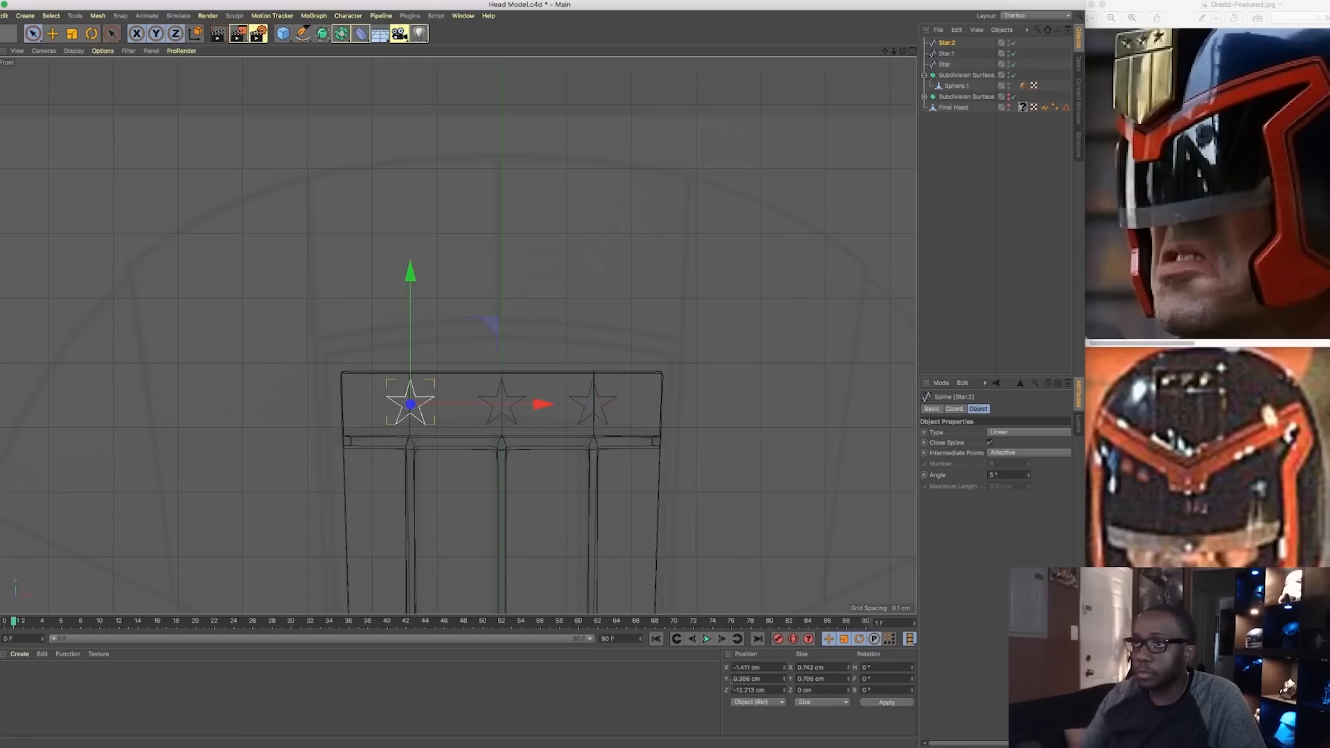
# Combine the three stars into one spline and tilt it about -6.8° against the badge's upper band in the Perspective view
pyautogui.click(940, 254)
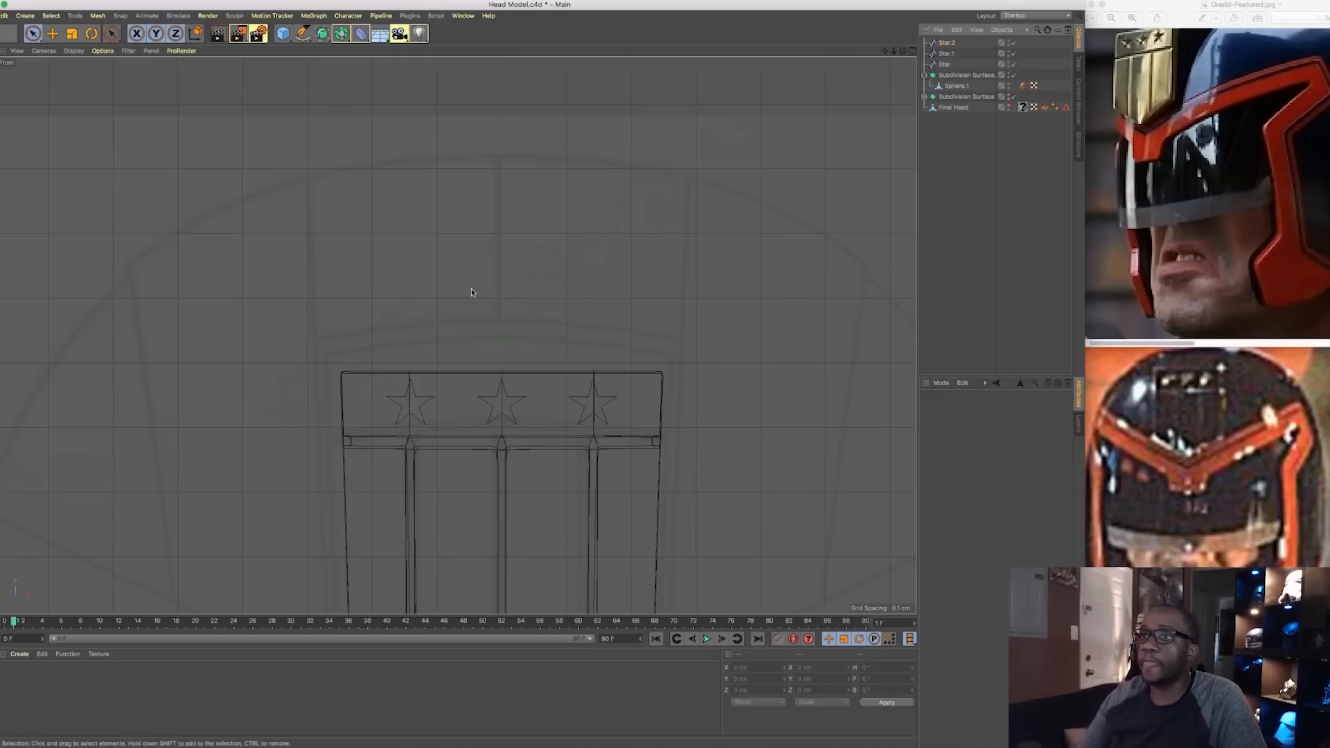
pyautogui.middleClick(471, 288)
pyautogui.middleClick(253, 194)
pyautogui.keyDown('alt'); pyautogui.moveTo(430, 140); pyautogui.dragTo(420, 149); pyautogui.keyUp('alt')
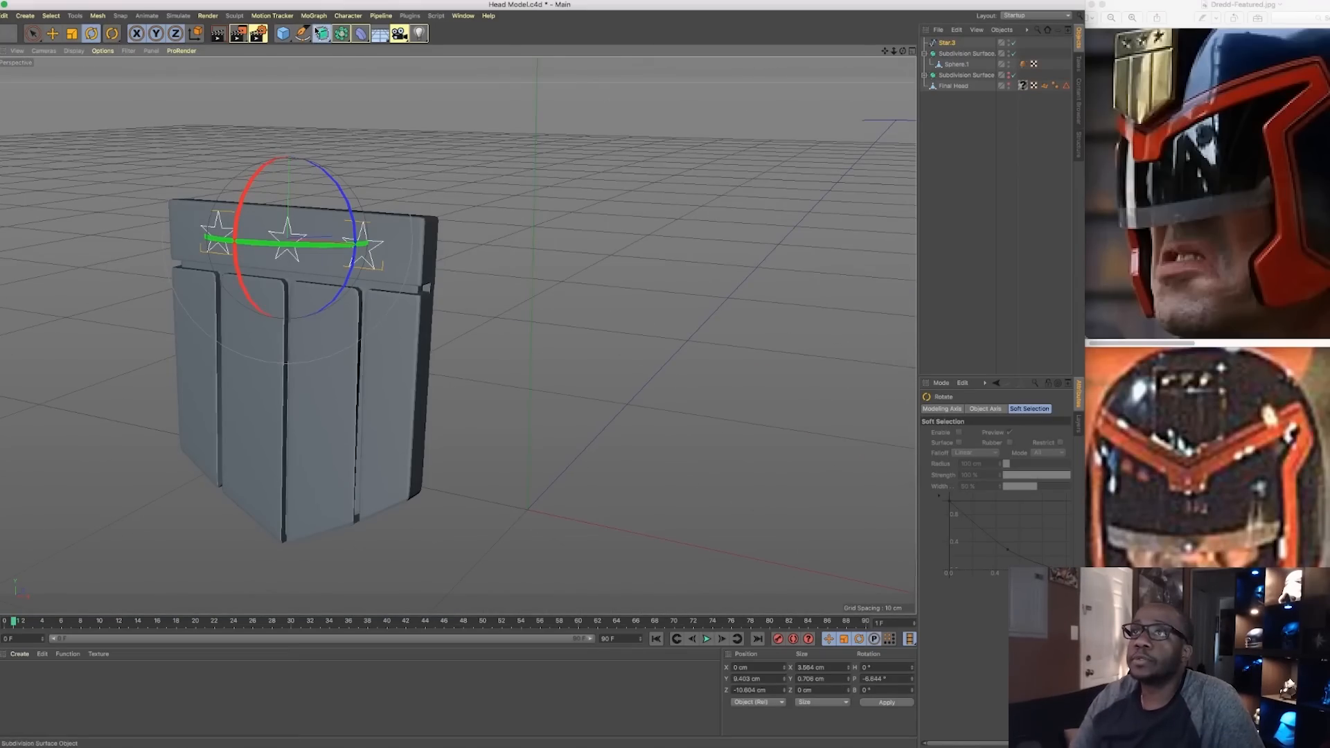
# Add an Extrude object and make the combined star spline its child
pyautogui.moveTo(316, 30); pyautogui.dragTo(332, 16)
pyautogui.click(325, 34)
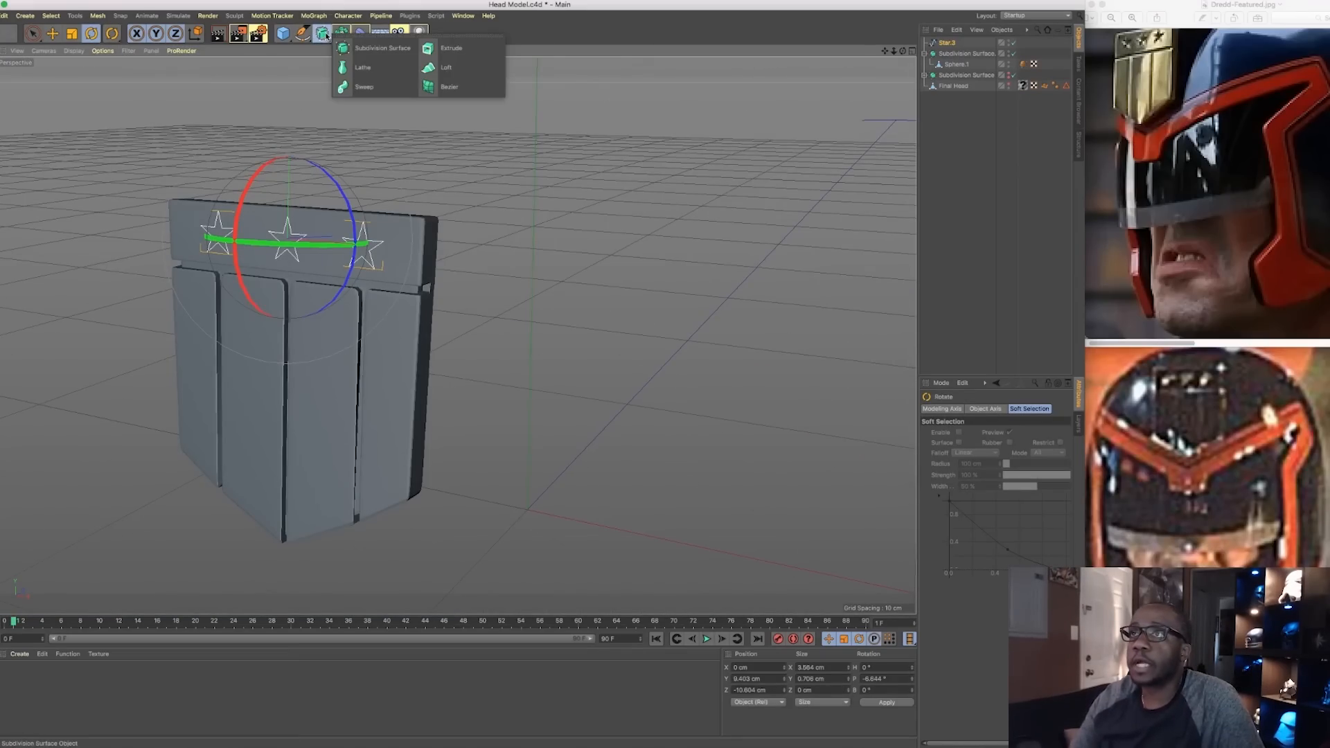
pyautogui.click(451, 48)
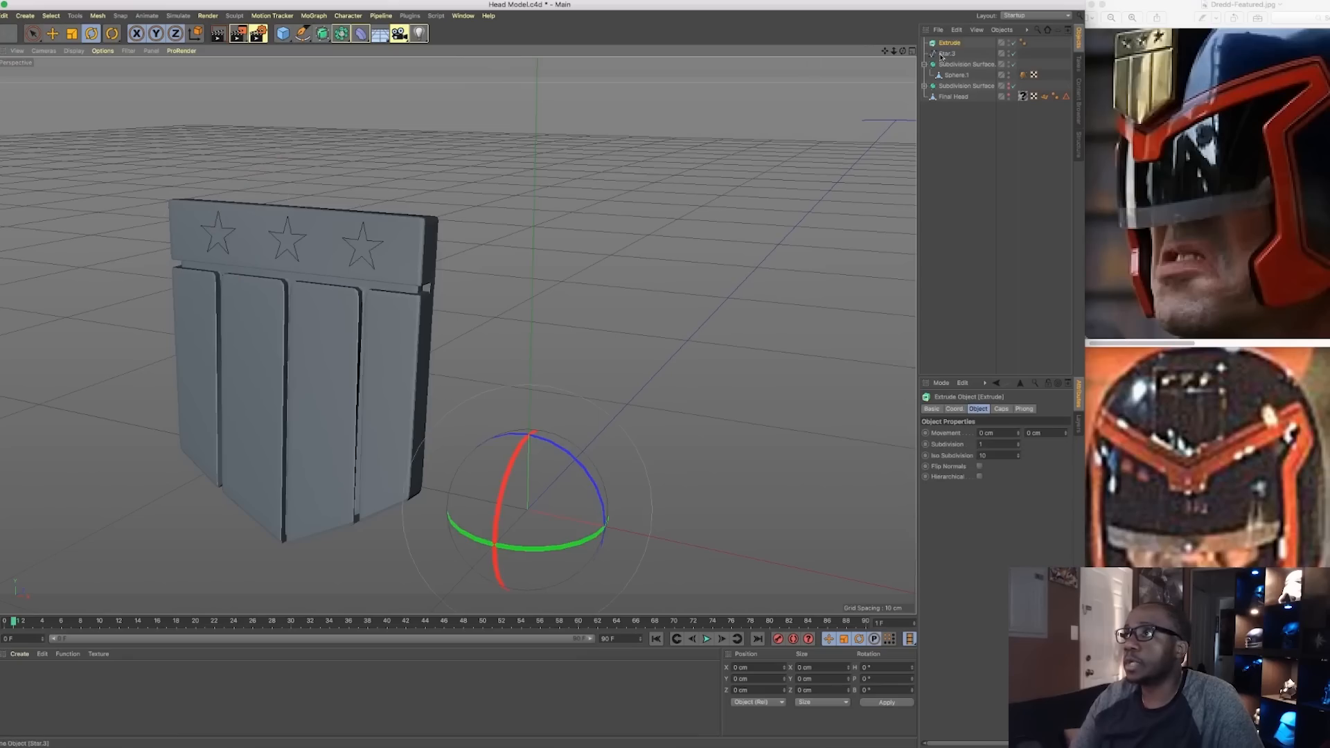
pyautogui.moveTo(950, 45); pyautogui.dragTo(949, 43)
pyautogui.moveTo(634, 195)
pyautogui.keyDown('alt'); pyautogui.mouseDown()
pyautogui.moveTo(609, 208)
pyautogui.moveTo(472, 169)
pyautogui.moveTo(635, 195)
pyautogui.mouseUp(); pyautogui.keyUp('alt')
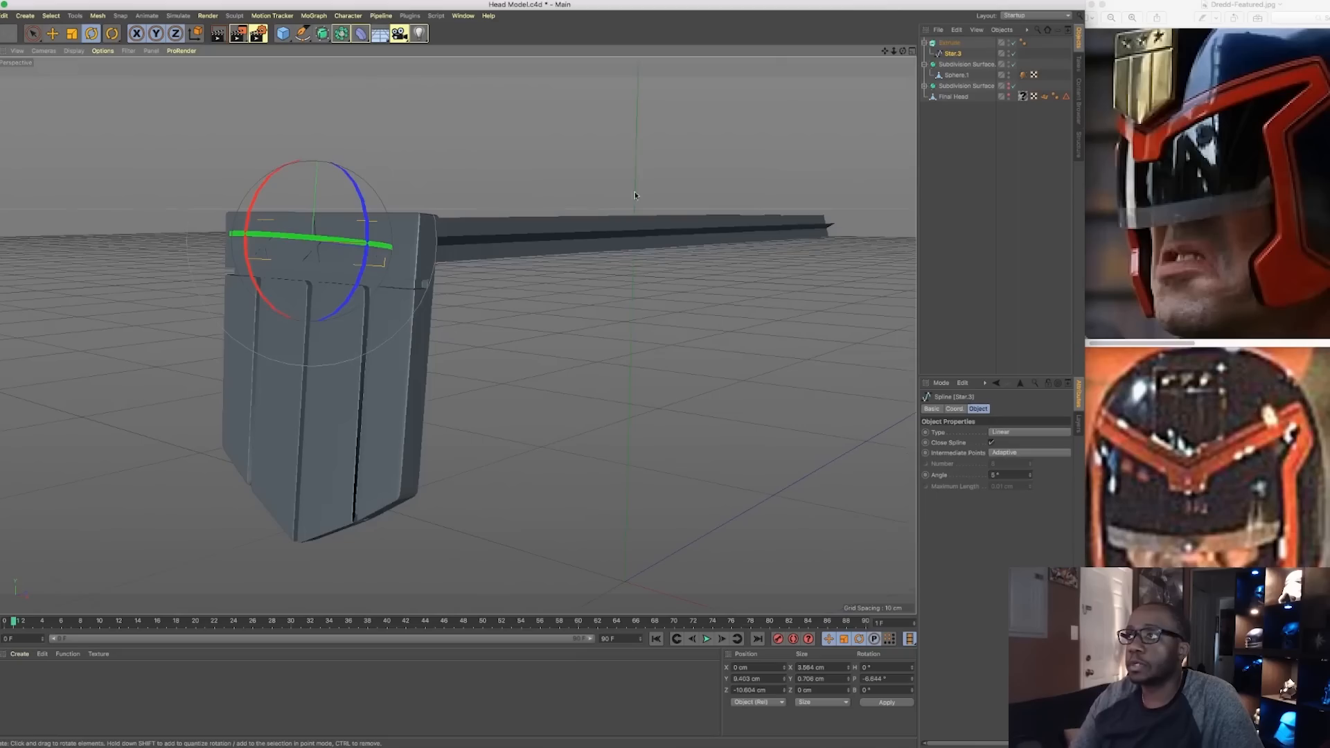
# Reduce the depth of the star Extrude so the three stars are only about 0.37 cm thick
pyautogui.click(941, 43)
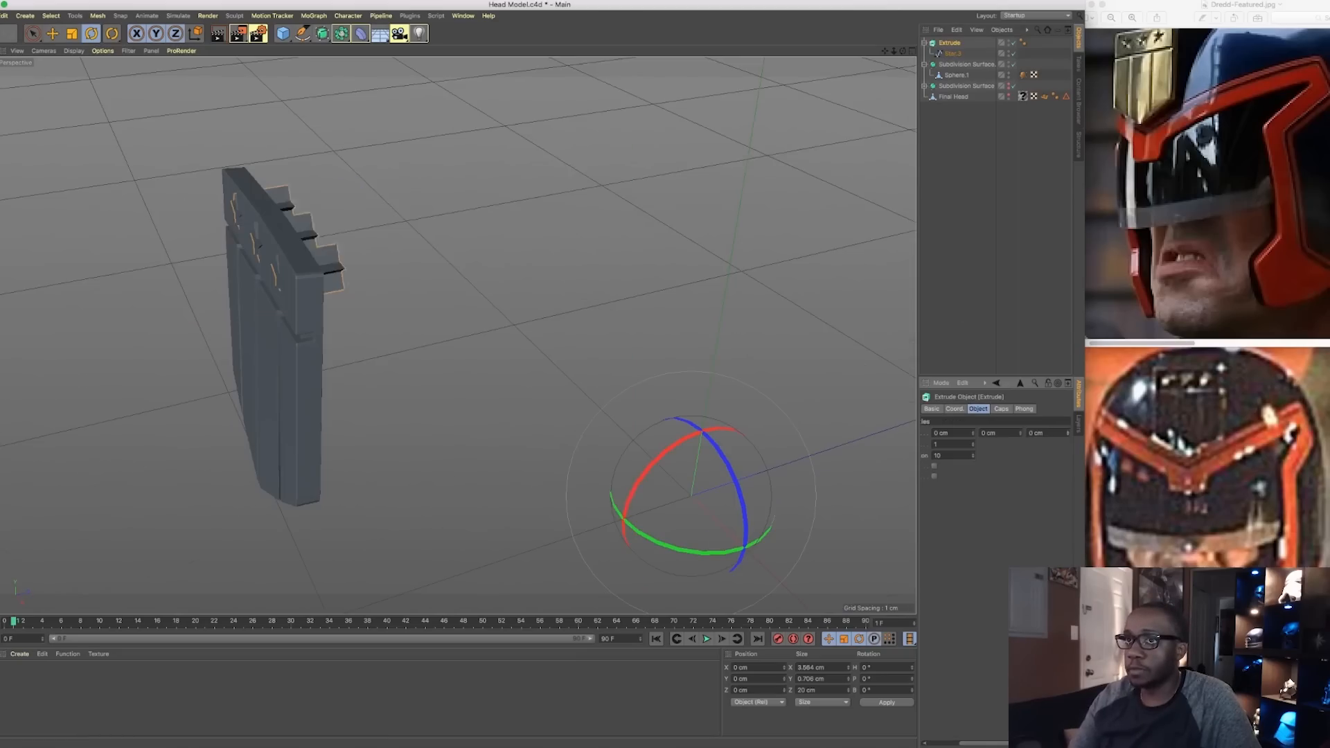
pyautogui.moveTo(1068, 433); pyautogui.dragTo(1068, 438)
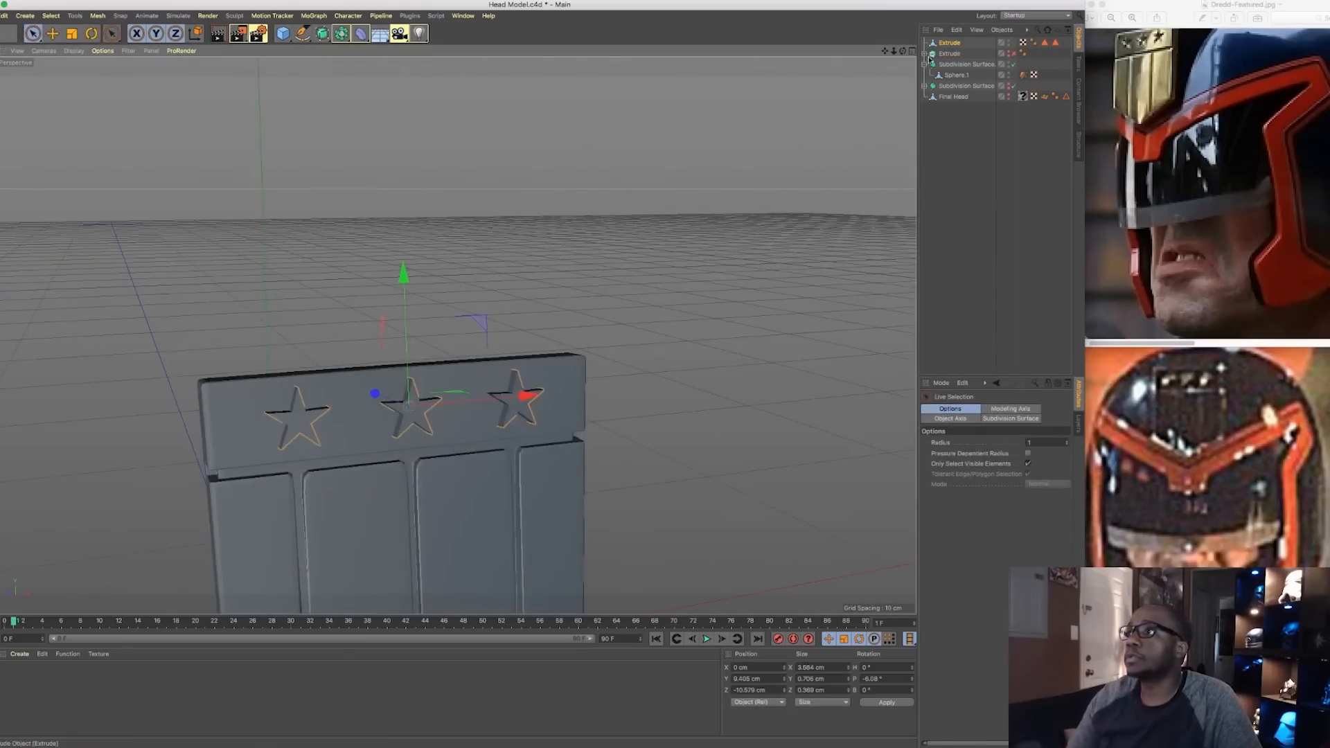
# Add a Boole object for cutting the star shapes out of the badge, and widen the viewport beside the reference images
pyautogui.click(284, 33)
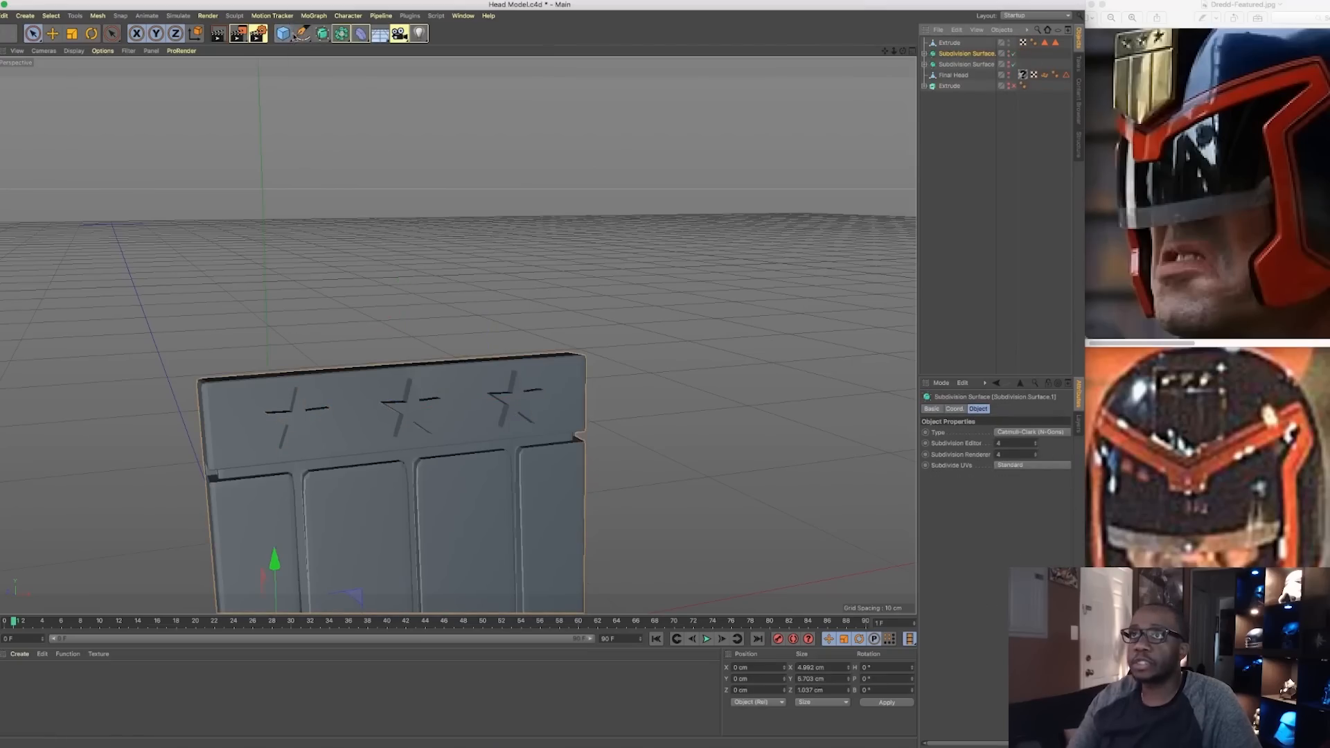
pyautogui.click(302, 33)
pyautogui.click(322, 34)
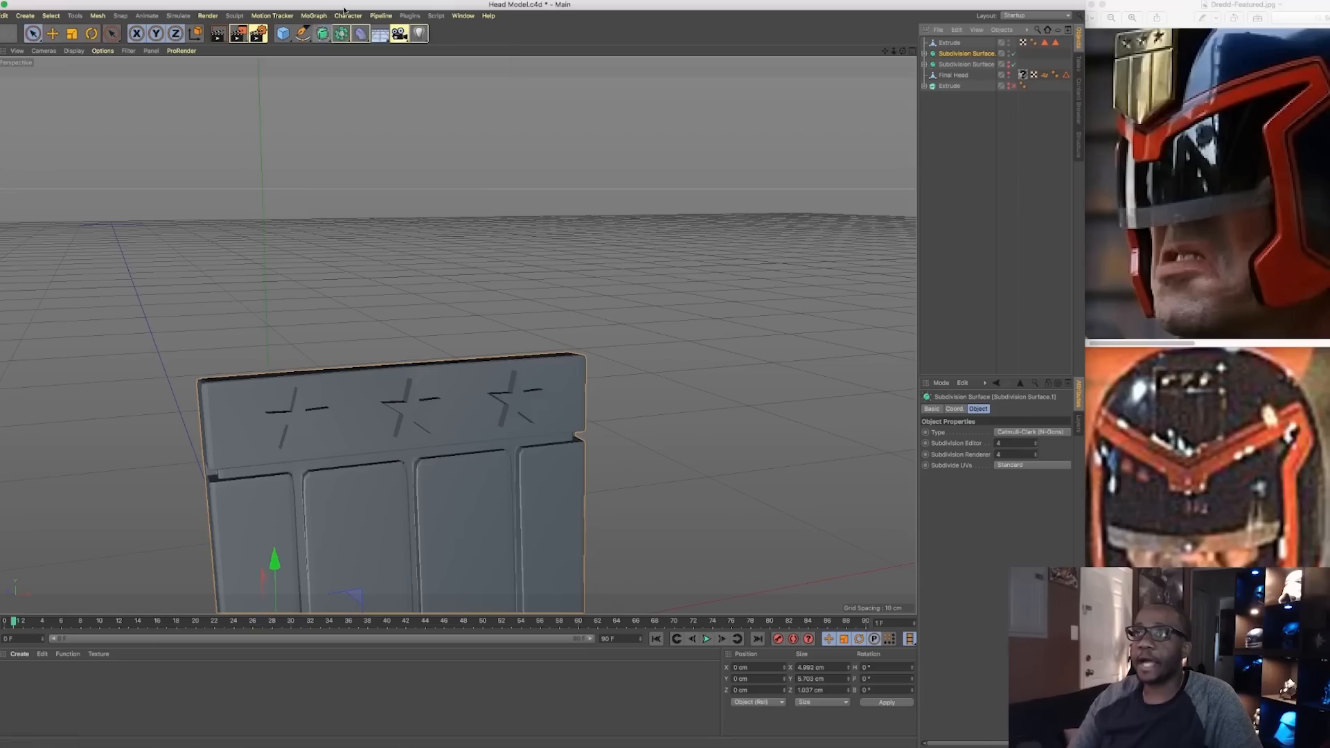
pyautogui.click(341, 34)
pyautogui.click(535, 51)
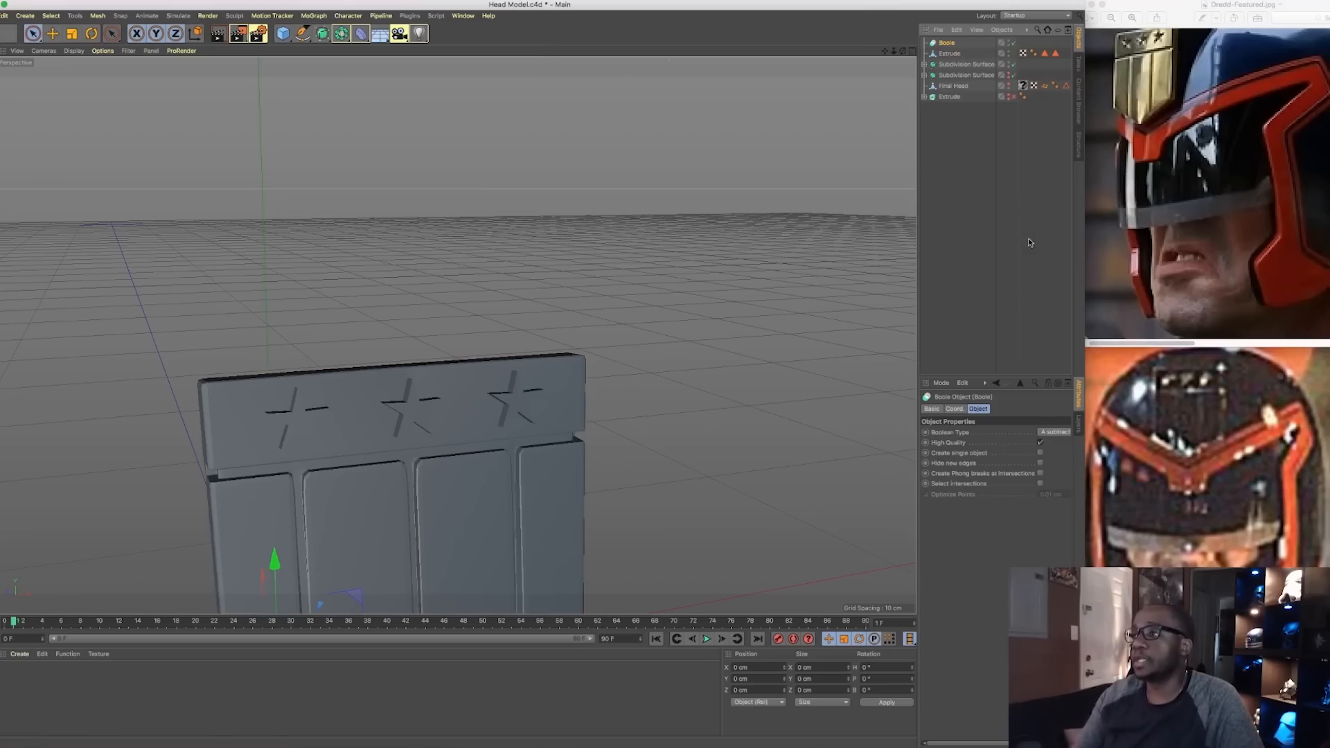
pyautogui.moveTo(1085, 321); pyautogui.dragTo(1153, 321)
# Nest the editable star Extrude in the Boole below the badge's Subdivision Surface to cut the stars into the badge
pyautogui.keyDown('alt'); pyautogui.moveTo(424, 444); pyautogui.dragTo(547, 443); pyautogui.keyUp('alt')
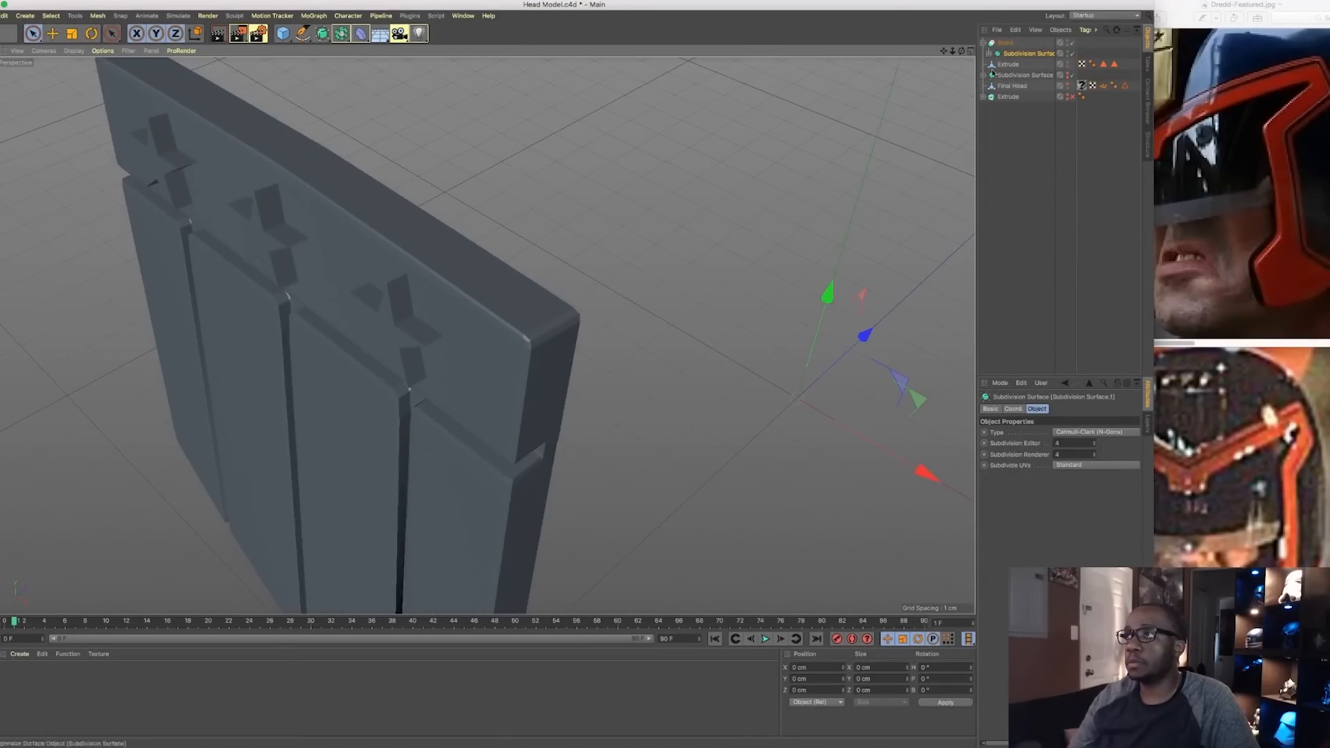
pyautogui.click(1008, 65)
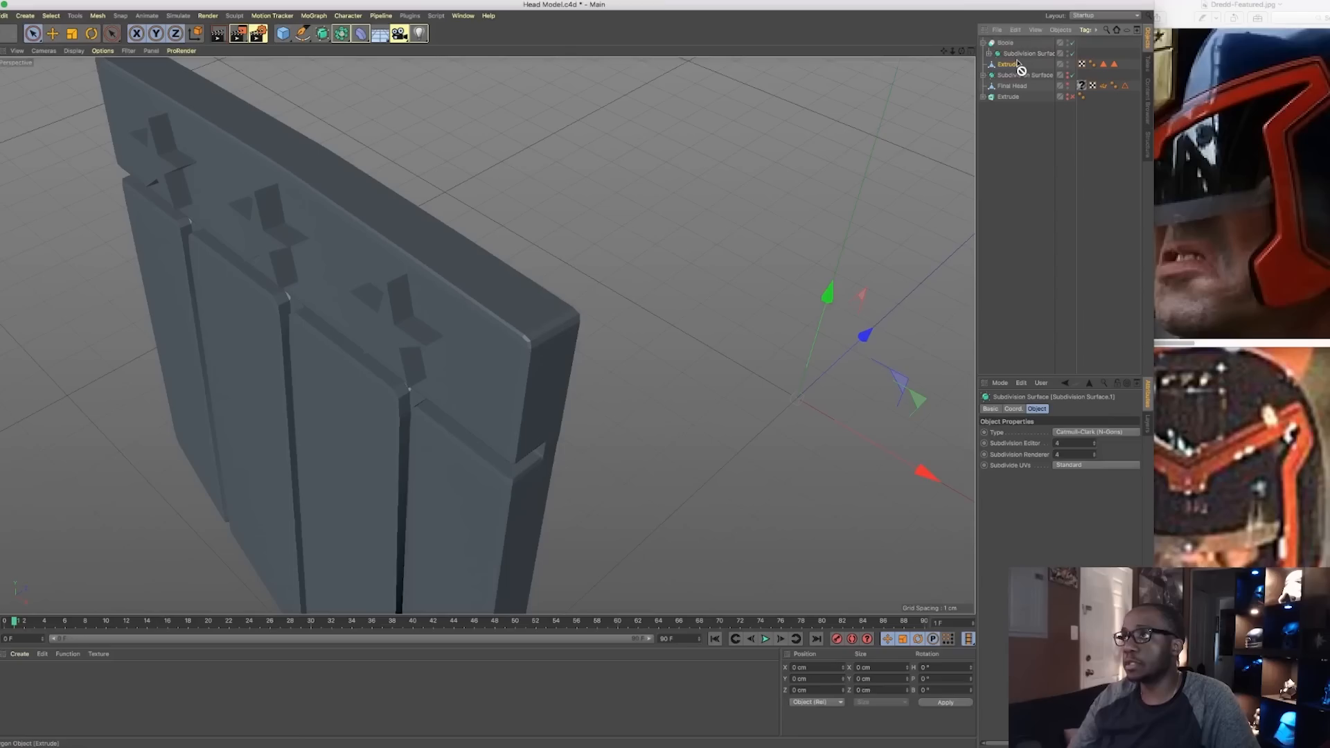
pyautogui.moveTo(1018, 61); pyautogui.dragTo(1017, 58)
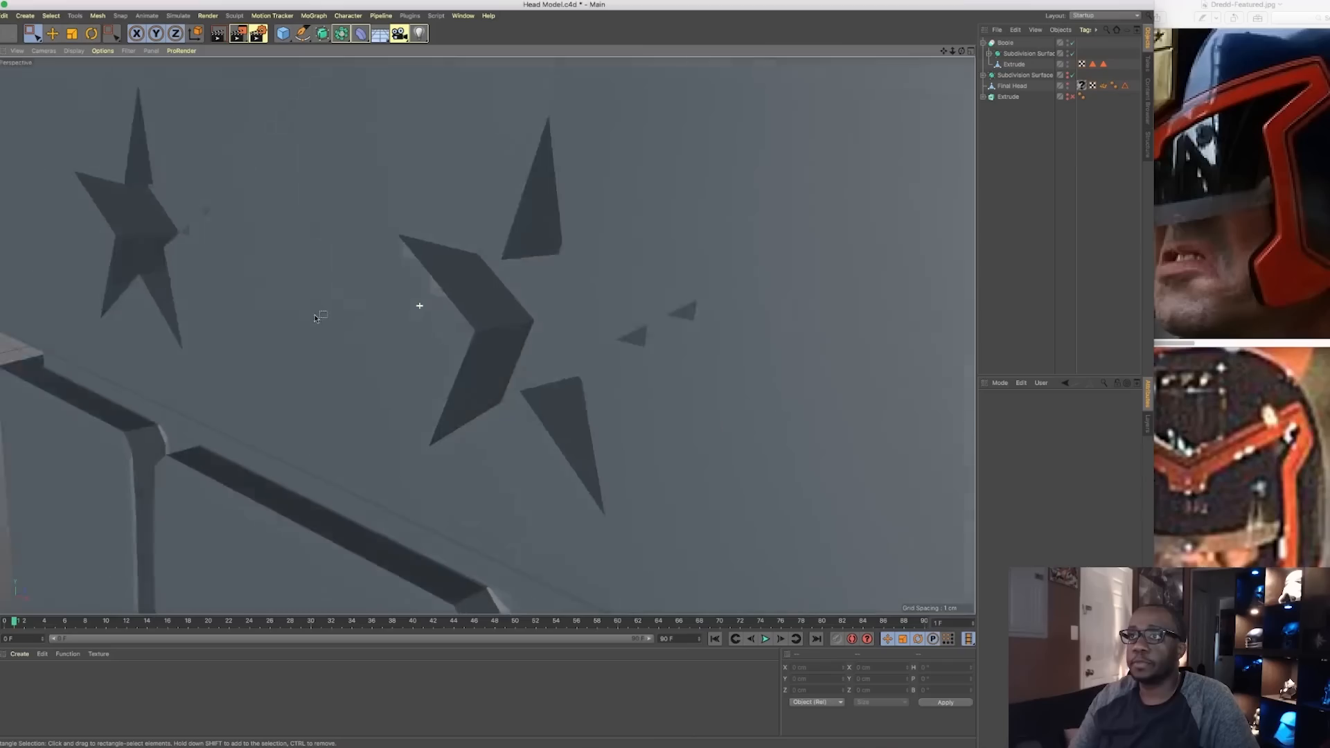
pyautogui.keyDown('alt'); pyautogui.moveTo(418, 306); pyautogui.dragTo(494, 419); pyautogui.keyUp('alt')
pyautogui.scroll(-5, 399, 272)
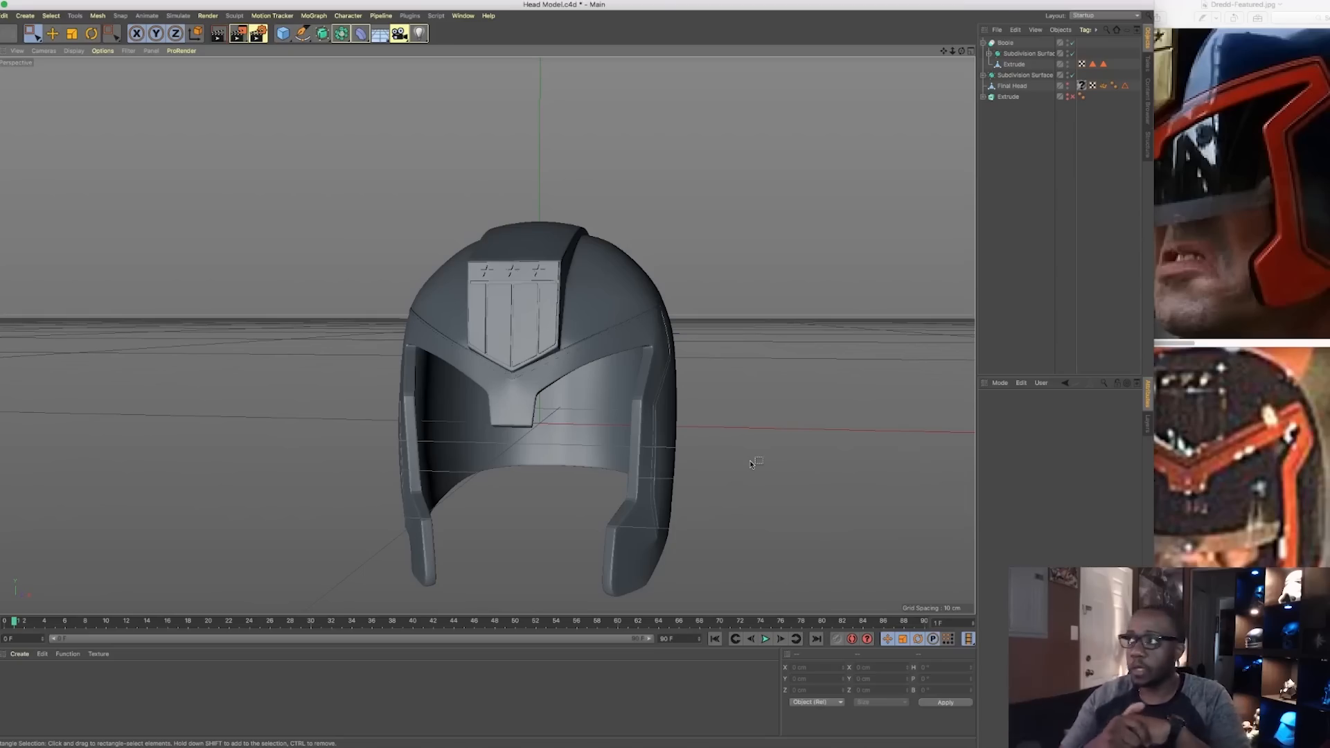
# Open the Axis Center tool for the visor's cube polygon
pyautogui.click(1307, 353)
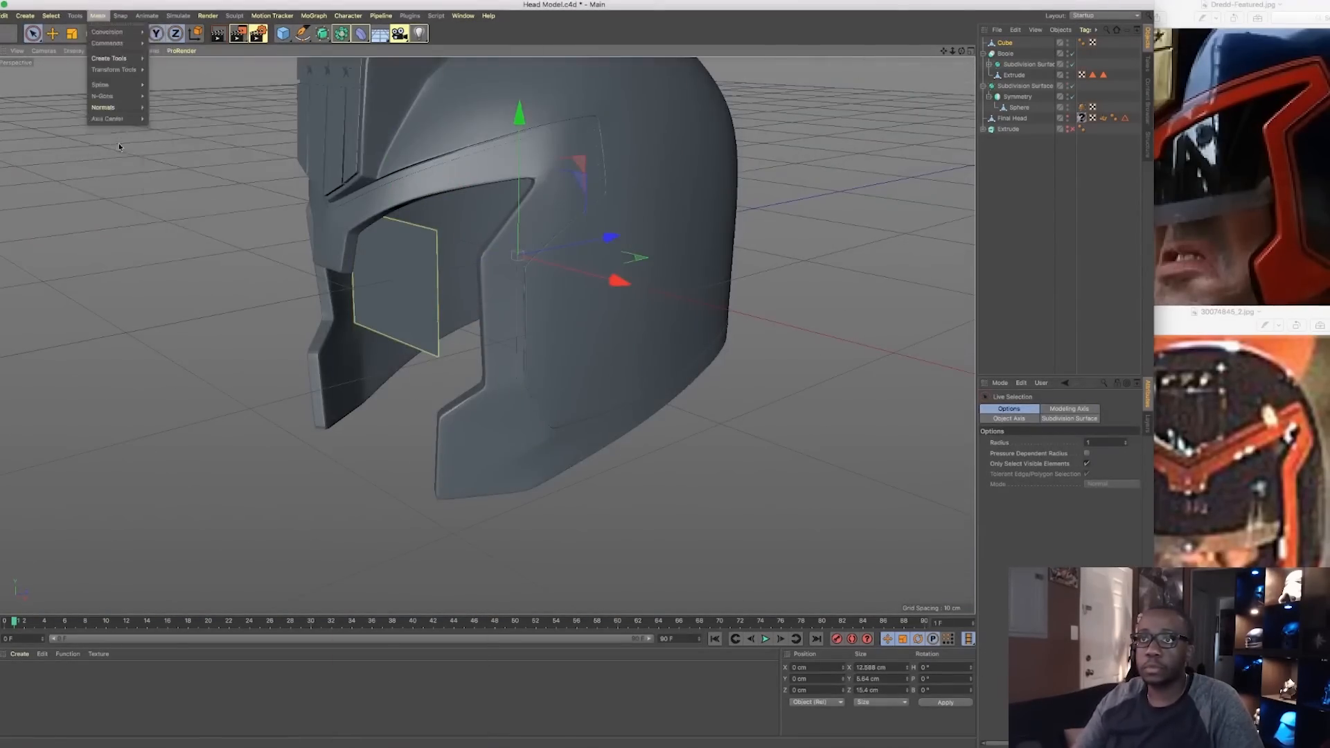
pyautogui.click(114, 111)
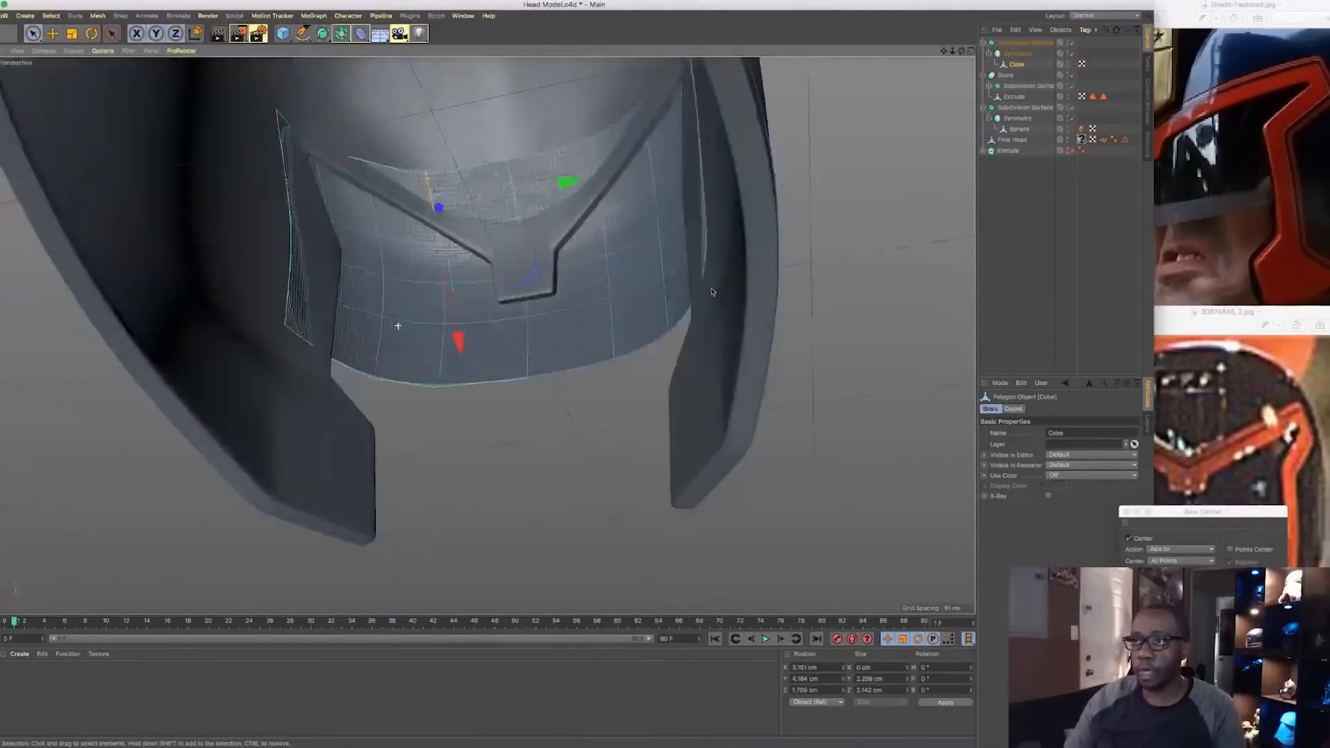
# Loop-select edges on the visor mesh and shift them to fit the curve of the helmet's face opening
pyautogui.keyDown('alt'); pyautogui.moveTo(711, 292); pyautogui.dragTo(83, 284); pyautogui.keyUp('alt')
pyautogui.keyDown('alt'); pyautogui.moveTo(460, 283); pyautogui.dragTo(450, 319); pyautogui.keyUp('alt')
pyautogui.doubleClick(461, 305)
pyautogui.keyDown('alt'); pyautogui.moveTo(471, 367); pyautogui.dragTo(482, 295, button='middle'); pyautogui.keyUp('alt')
pyautogui.doubleClick(485, 341)
pyautogui.moveTo(574, 303)
pyautogui.mouseDown()
pyautogui.moveTo(586, 305)
pyautogui.moveTo(575, 306)
pyautogui.mouseUp()
pyautogui.doubleClick(443, 243)
# Adjust another visor edge loop from the side so the visor follows the helmet's face opening
pyautogui.keyDown('alt'); pyautogui.moveTo(485, 291); pyautogui.dragTo(389, 282); pyautogui.keyUp('alt')
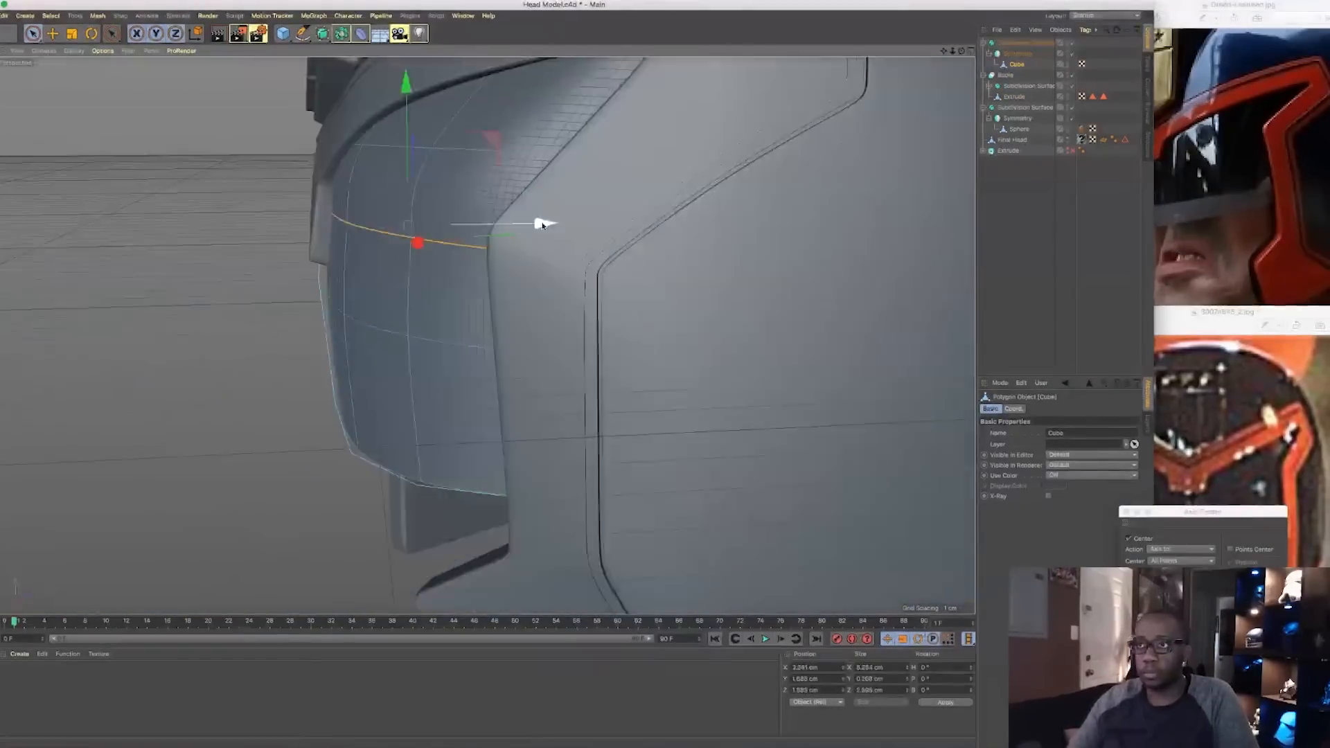
pyautogui.keyDown('alt'); pyautogui.moveTo(388, 282); pyautogui.dragTo(407, 238, button='right'); pyautogui.keyUp('alt')
pyautogui.keyDown('alt'); pyautogui.moveTo(407, 237); pyautogui.dragTo(345, 291); pyautogui.keyUp('alt')
pyautogui.doubleClick(326, 362)
pyautogui.moveTo(335, 240); pyautogui.dragTo(333, 277)
pyautogui.keyDown('alt'); pyautogui.moveTo(333, 276); pyautogui.dragTo(228, 298, button='right'); pyautogui.keyUp('alt')
pyautogui.keyDown('alt'); pyautogui.moveTo(229, 298); pyautogui.dragTo(346, 312); pyautogui.keyUp('alt')
pyautogui.click(264, 307)
pyautogui.moveTo(1012, 139); pyautogui.dragTo(992, 161)
# Save the scene as Judge Dredd in the Judge Dredd 2 project folder
pyautogui.moveTo(438, 732)
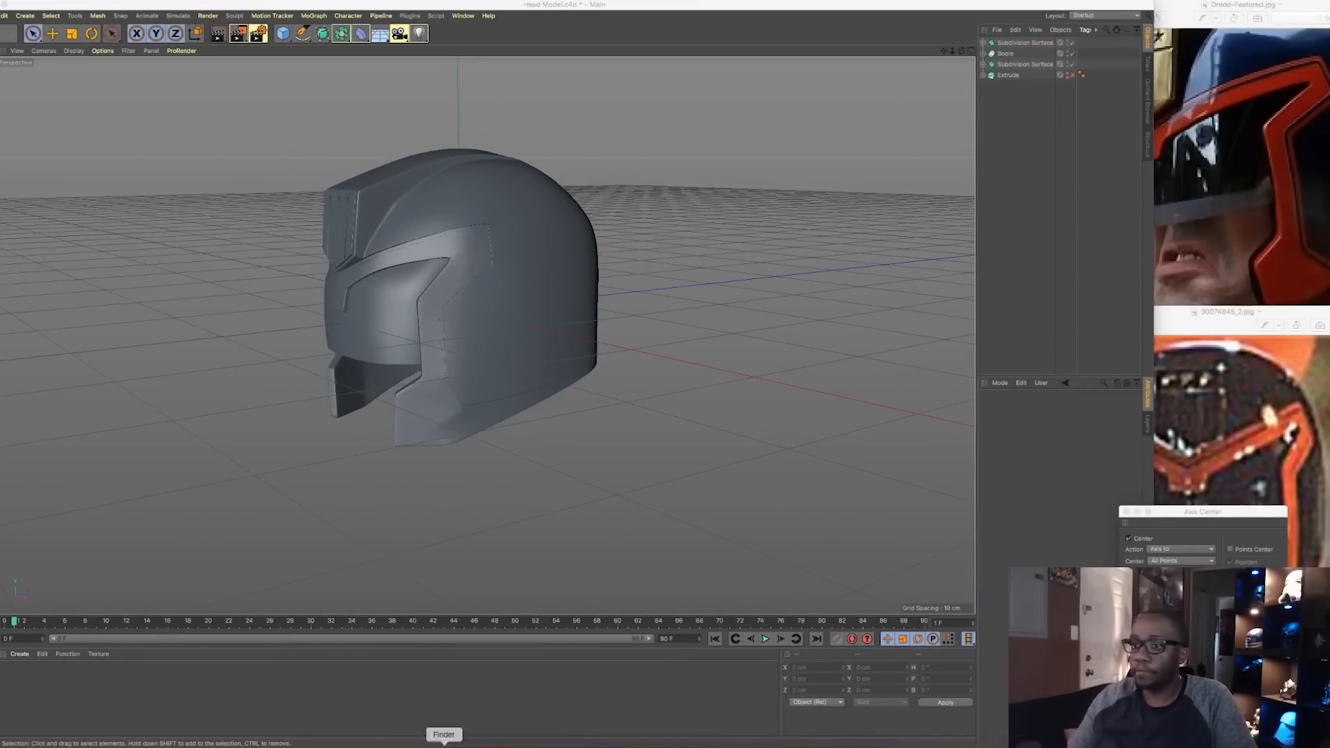
pyautogui.press('super+s')
pyautogui.press('Return')
pyautogui.click(514, 454)
pyautogui.write('Judge Dredd')
pyautogui.press('Return')
pyautogui.write('Judge Dredd')
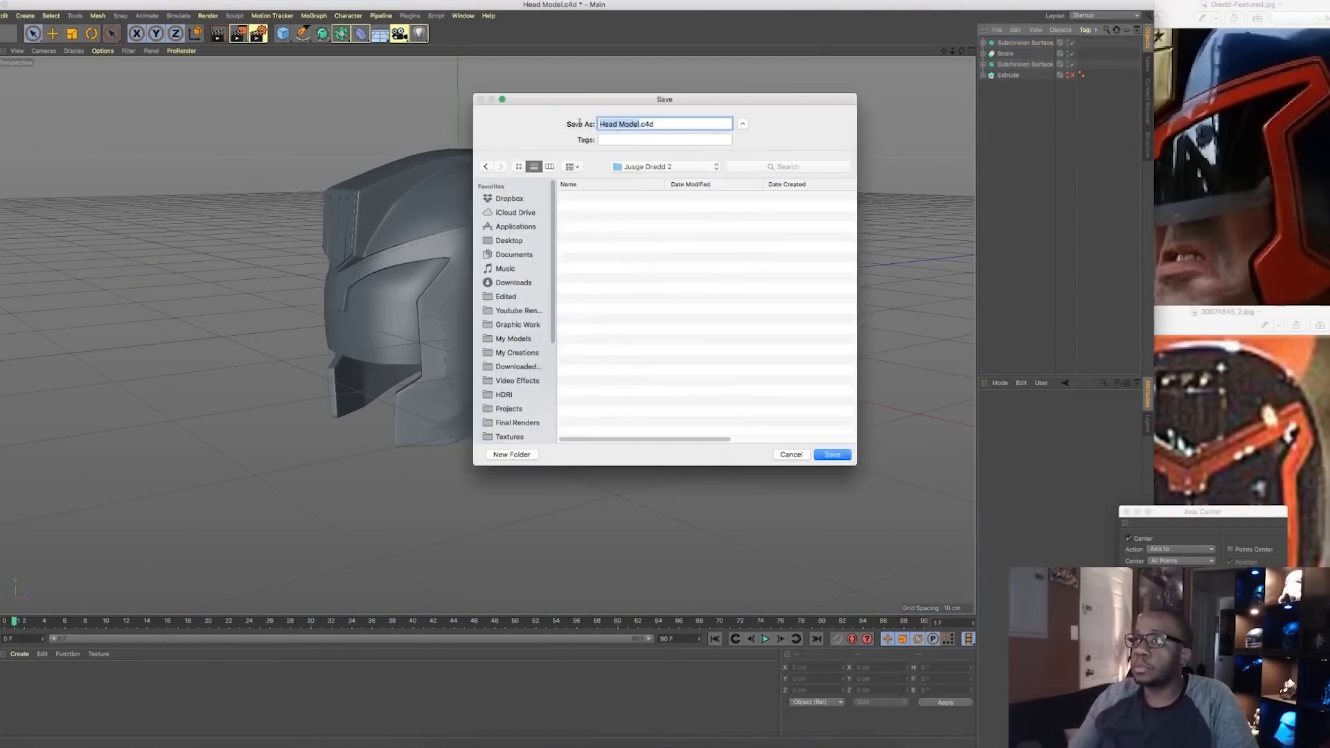
pyautogui.press('Return')
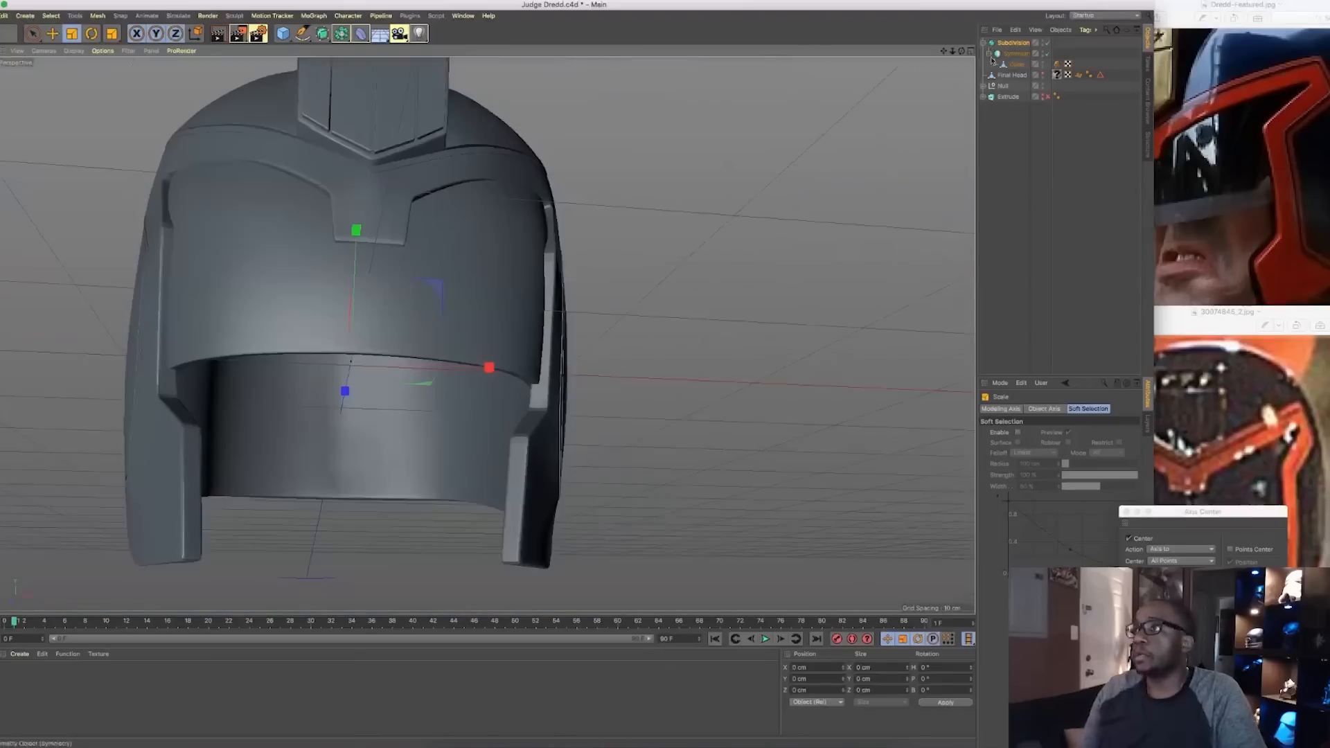
# Convert the helmet's Boole into a mesh with Current State to Object
pyautogui.click(323, 34)
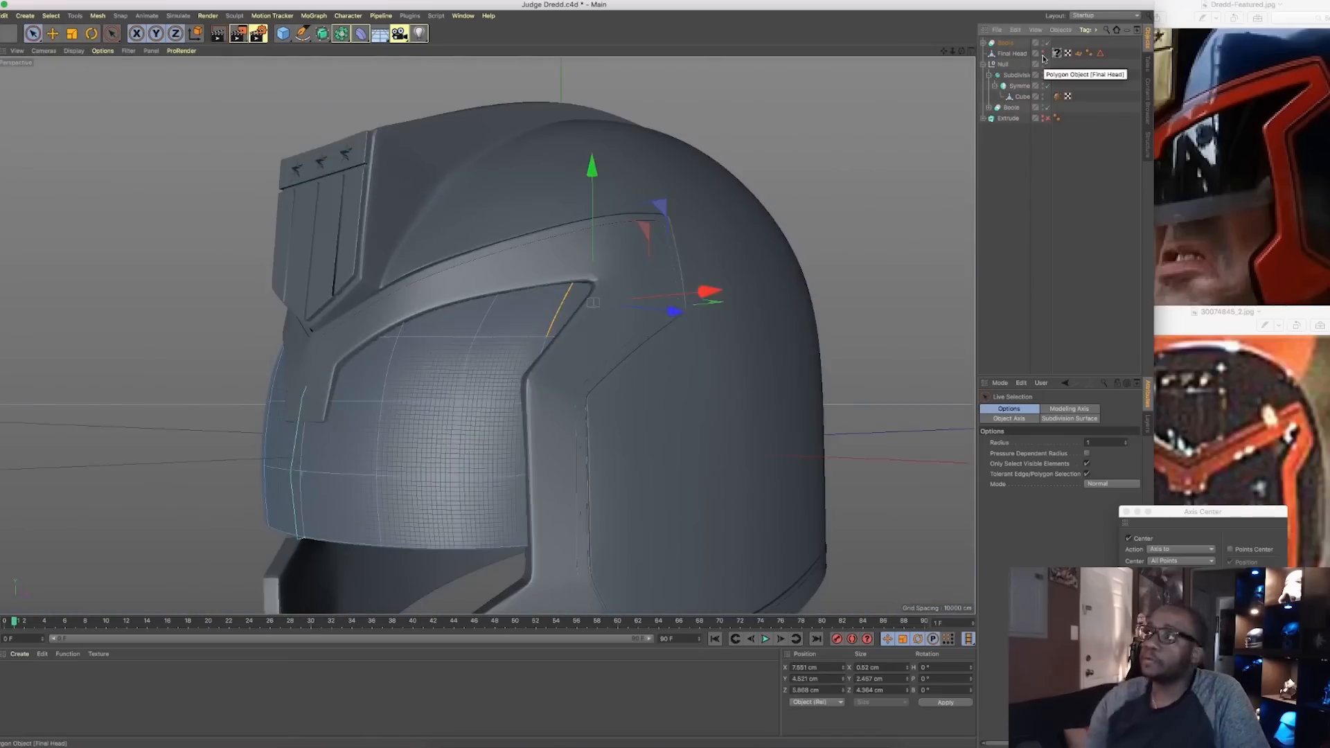
pyautogui.rightClick(1005, 43)
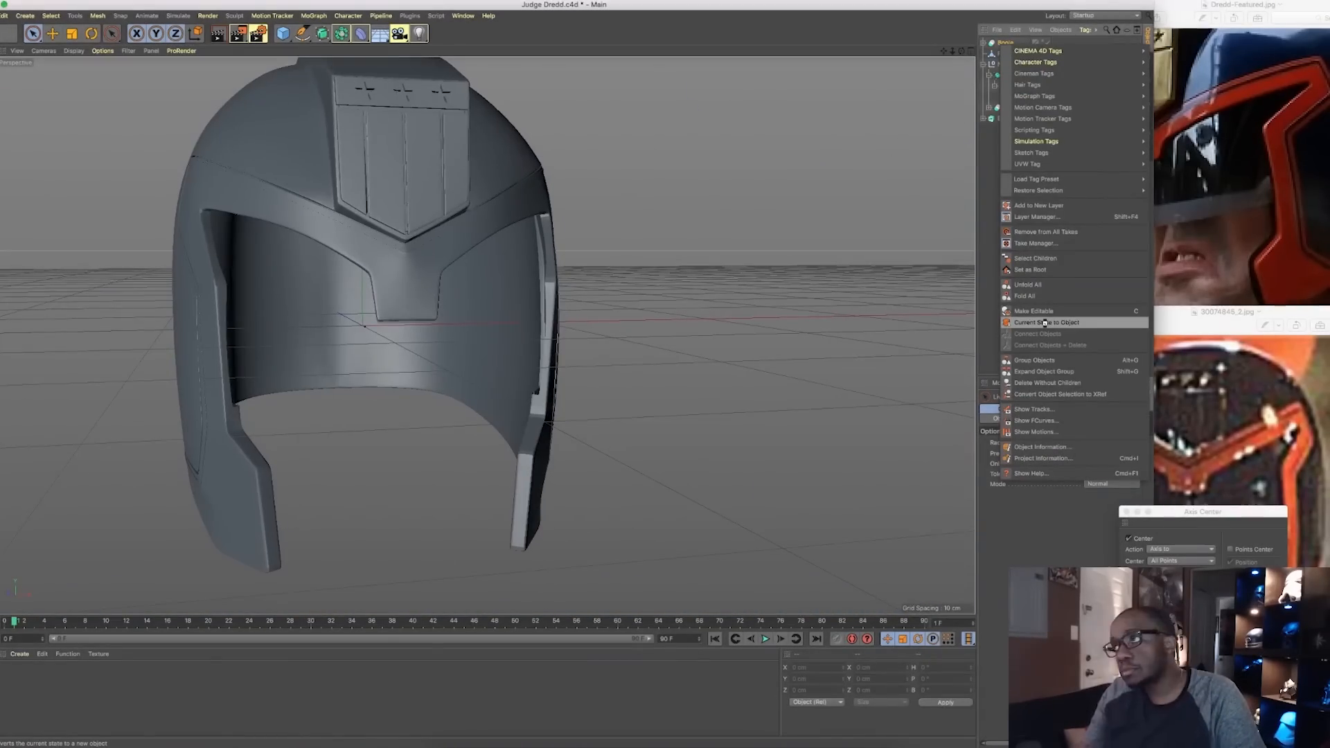
pyautogui.click(1045, 322)
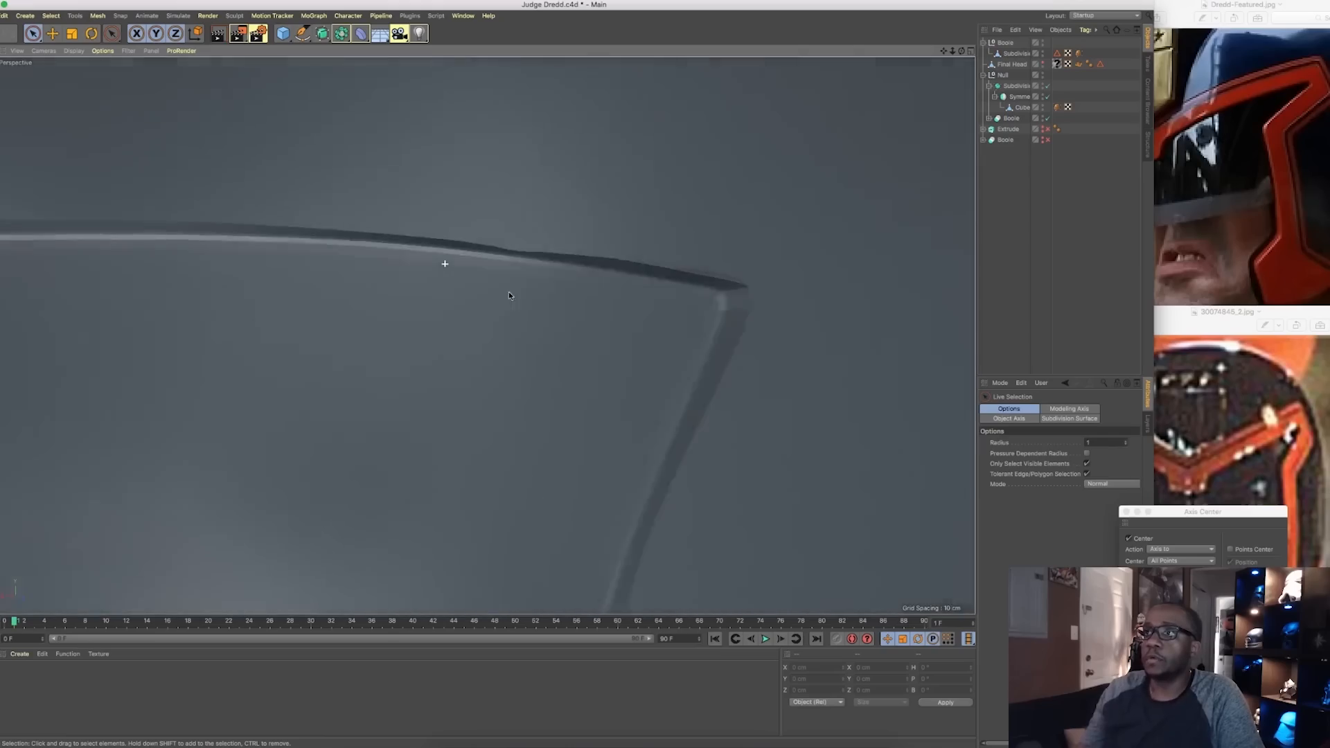
# Examine the helmet's brow edge, the star-cut badge and the visor from close up, the front and the side
pyautogui.moveTo(509, 292)
pyautogui.keyDown('alt'); pyautogui.mouseDown()
pyautogui.moveTo(535, 273)
pyautogui.moveTo(598, 275)
pyautogui.moveTo(550, 267)
pyautogui.mouseUp(); pyautogui.keyUp('alt')
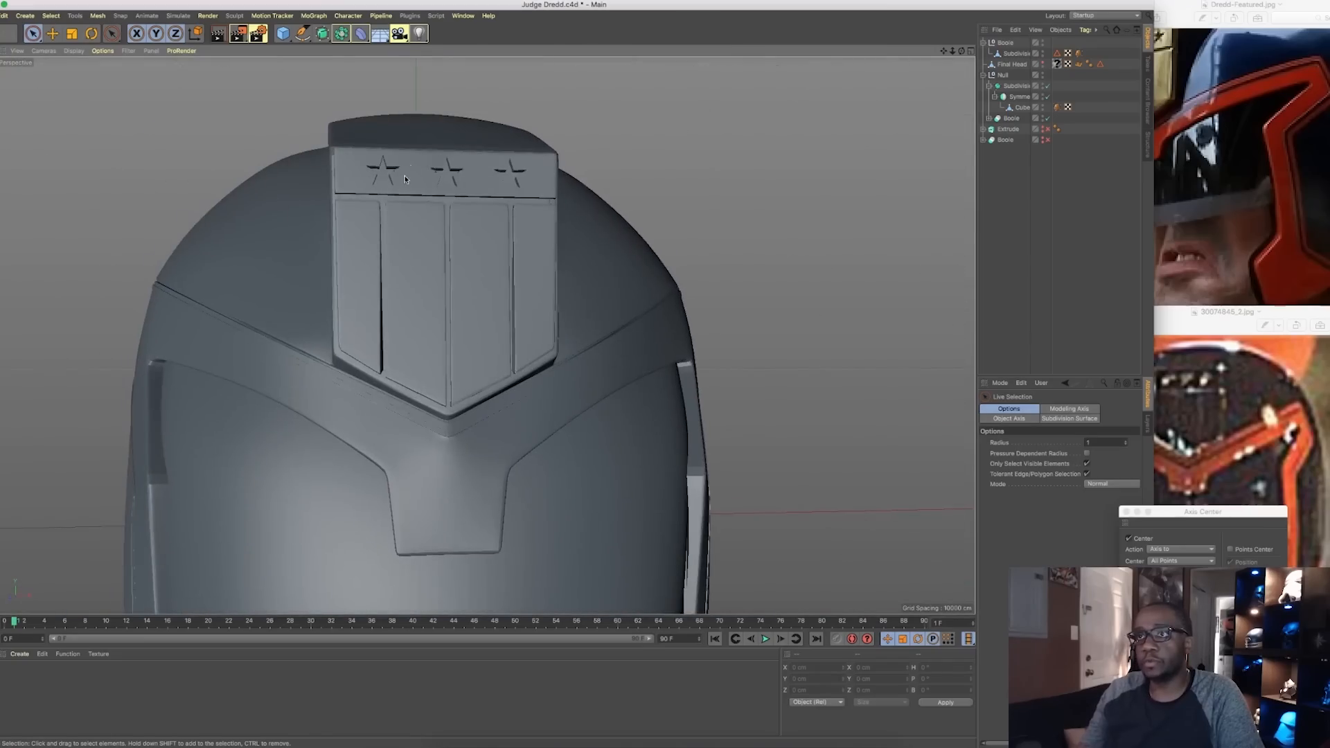
pyautogui.keyDown('alt'); pyautogui.moveTo(406, 179); pyautogui.dragTo(878, 153, button='right'); pyautogui.keyUp('alt')
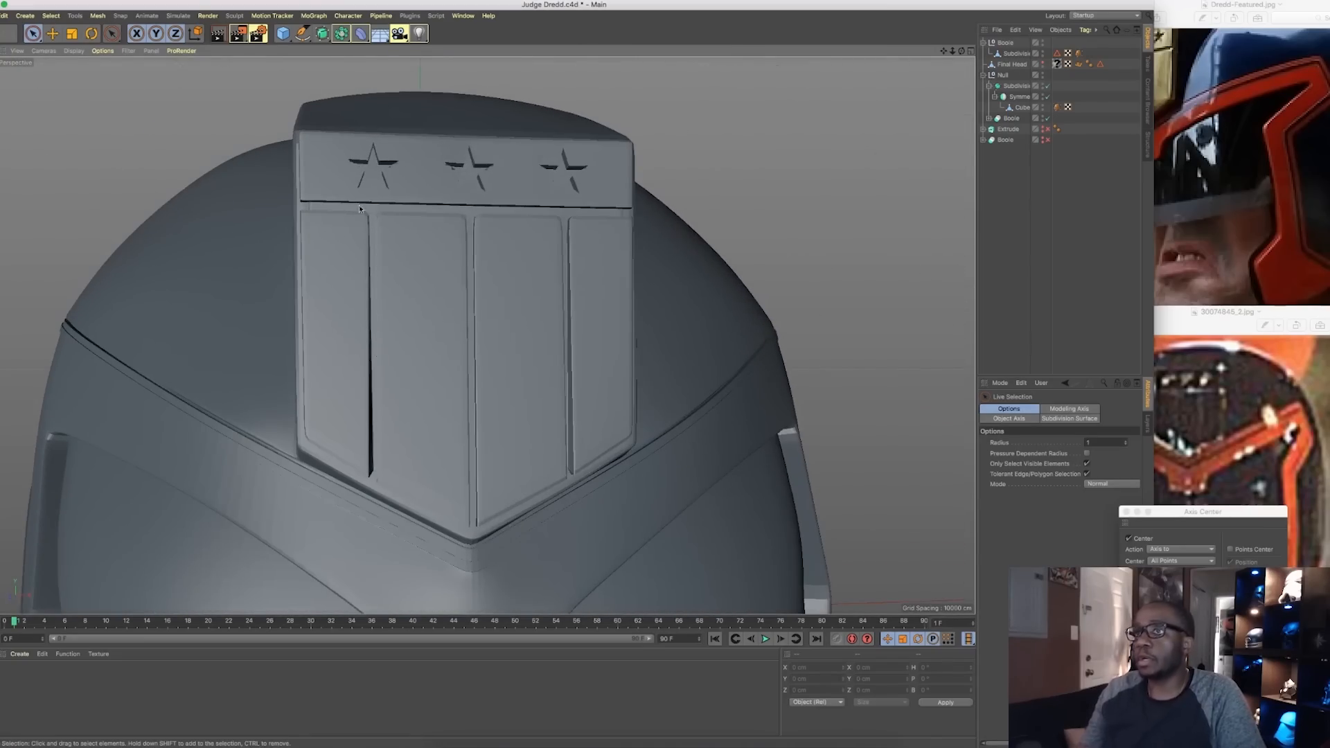
pyautogui.keyDown('alt'); pyautogui.moveTo(391, 263); pyautogui.dragTo(413, 282); pyautogui.keyUp('alt')
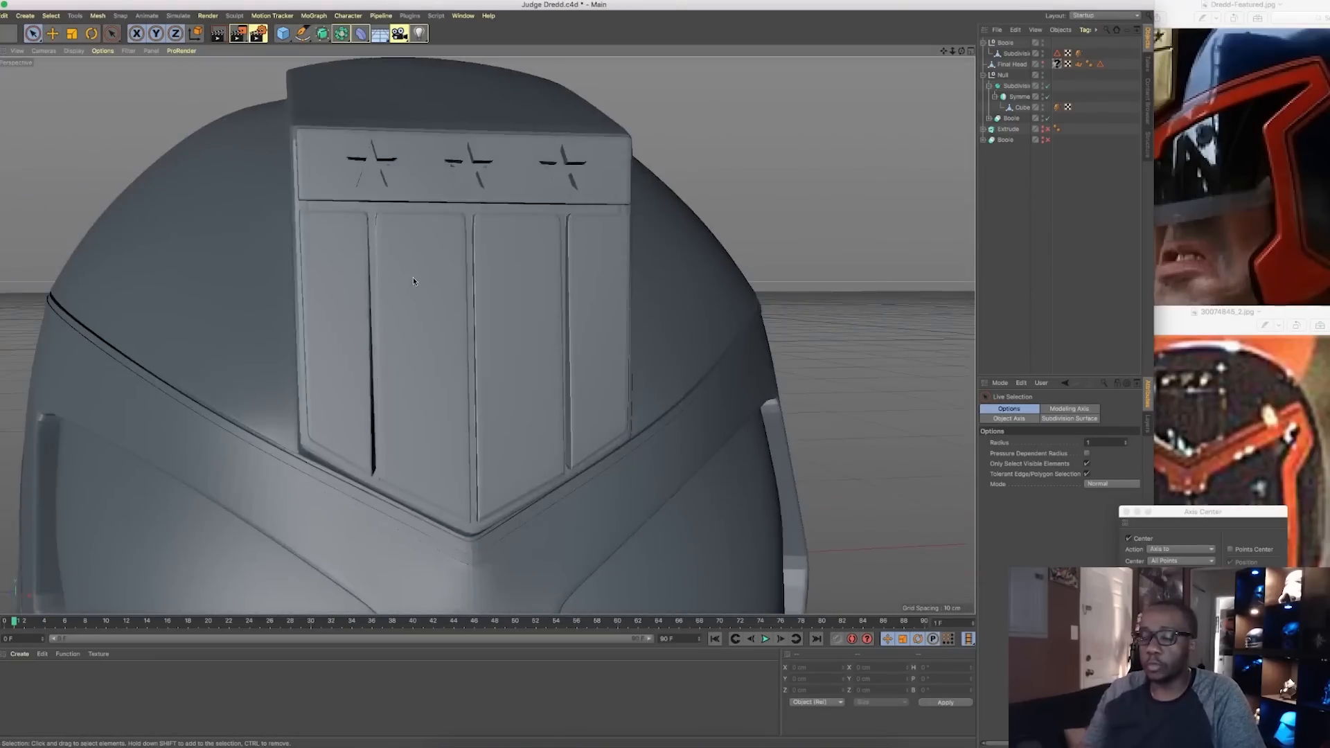
pyautogui.keyDown('alt'); pyautogui.moveTo(415, 277); pyautogui.dragTo(494, 370, button='right'); pyautogui.keyUp('alt')
pyautogui.keyDown('alt'); pyautogui.moveTo(485, 336); pyautogui.dragTo(468, 198, button='middle'); pyautogui.keyUp('alt')
pyautogui.keyDown('alt'); pyautogui.moveTo(454, 238); pyautogui.dragTo(449, 302, button='right'); pyautogui.keyUp('alt')
pyautogui.keyDown('alt'); pyautogui.moveTo(449, 309); pyautogui.dragTo(421, 316); pyautogui.keyUp('alt')
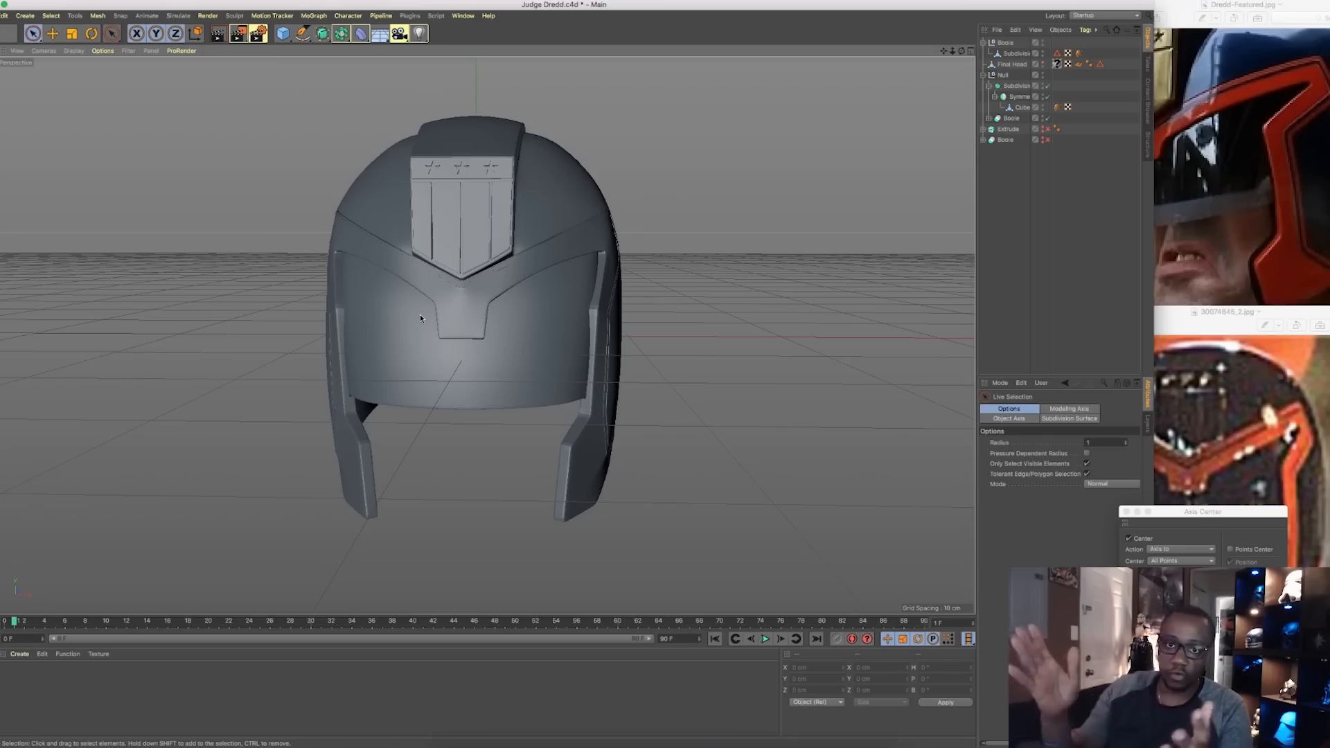
pyautogui.keyDown('alt'); pyautogui.moveTo(531, 251); pyautogui.dragTo(469, 226, button='right'); pyautogui.keyUp('alt')
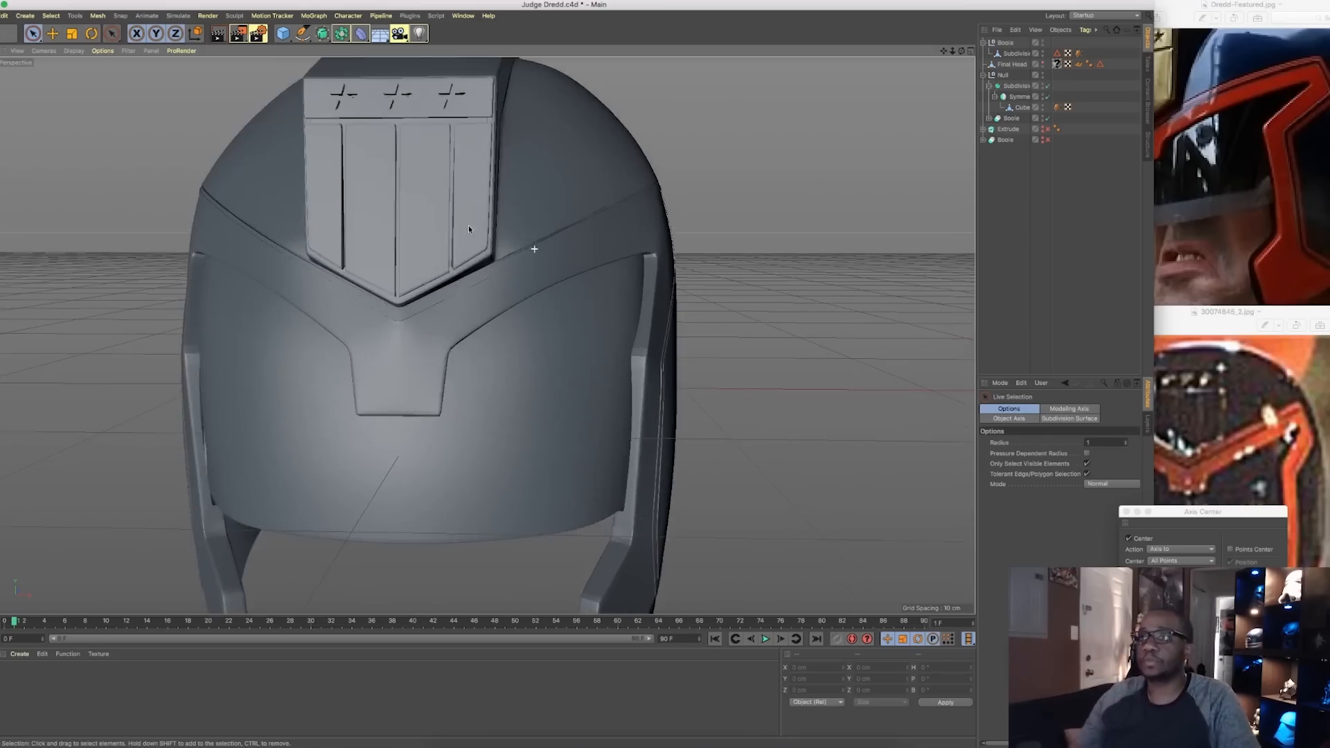
pyautogui.keyDown('alt'); pyautogui.moveTo(469, 226); pyautogui.dragTo(291, 291); pyautogui.keyUp('alt')
# Rename the converted helmet mesh as Helmet
pyautogui.click(983, 75)
pyautogui.doubleClick(1013, 53)
pyautogui.write('Helmet')
pyautogui.press('Return')
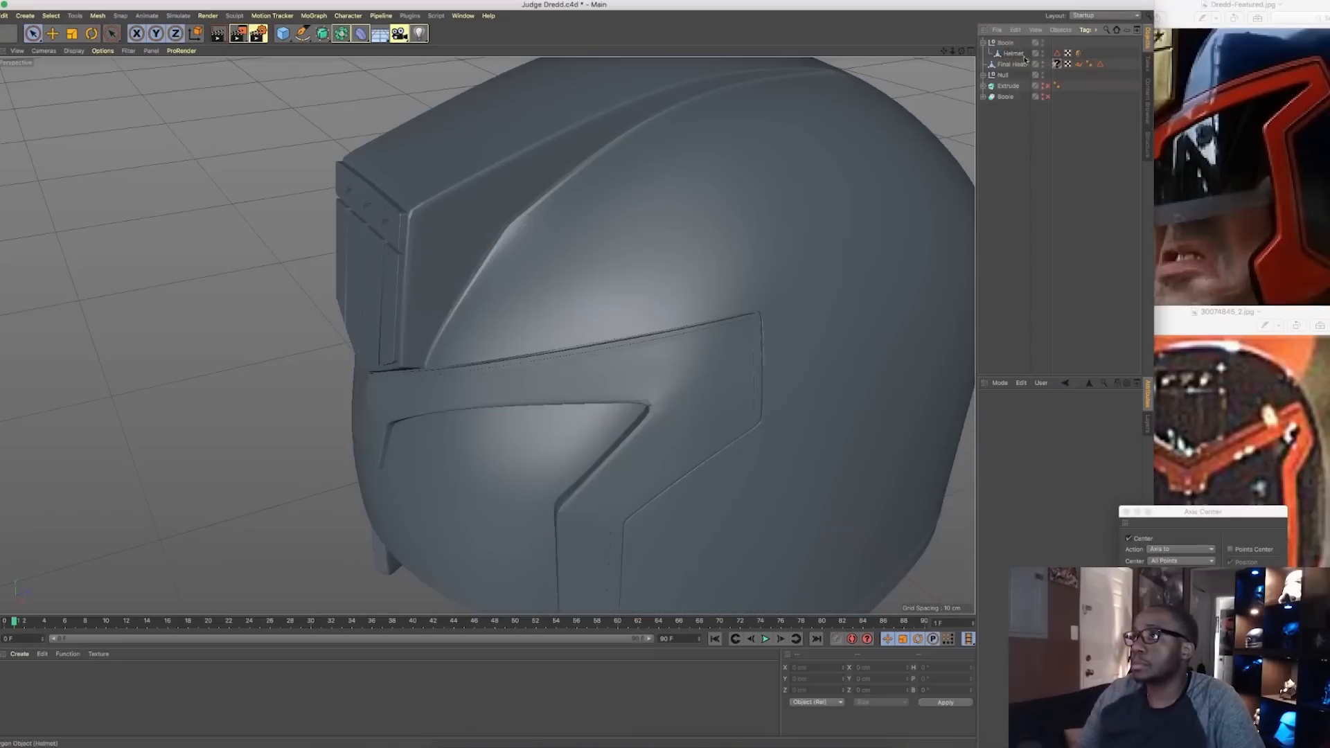
# Convert the badge's Boole into a polygon object and move it out of the Null to the head of the object list
pyautogui.click(984, 64)
pyautogui.click(1005, 107)
pyautogui.rightClick(1003, 108)
pyautogui.click(989, 107)
pyautogui.moveTo(1008, 108); pyautogui.dragTo(1004, 40)
pyautogui.keyDown('alt'); pyautogui.moveTo(416, 291); pyautogui.dragTo(499, 291); pyautogui.keyUp('alt')
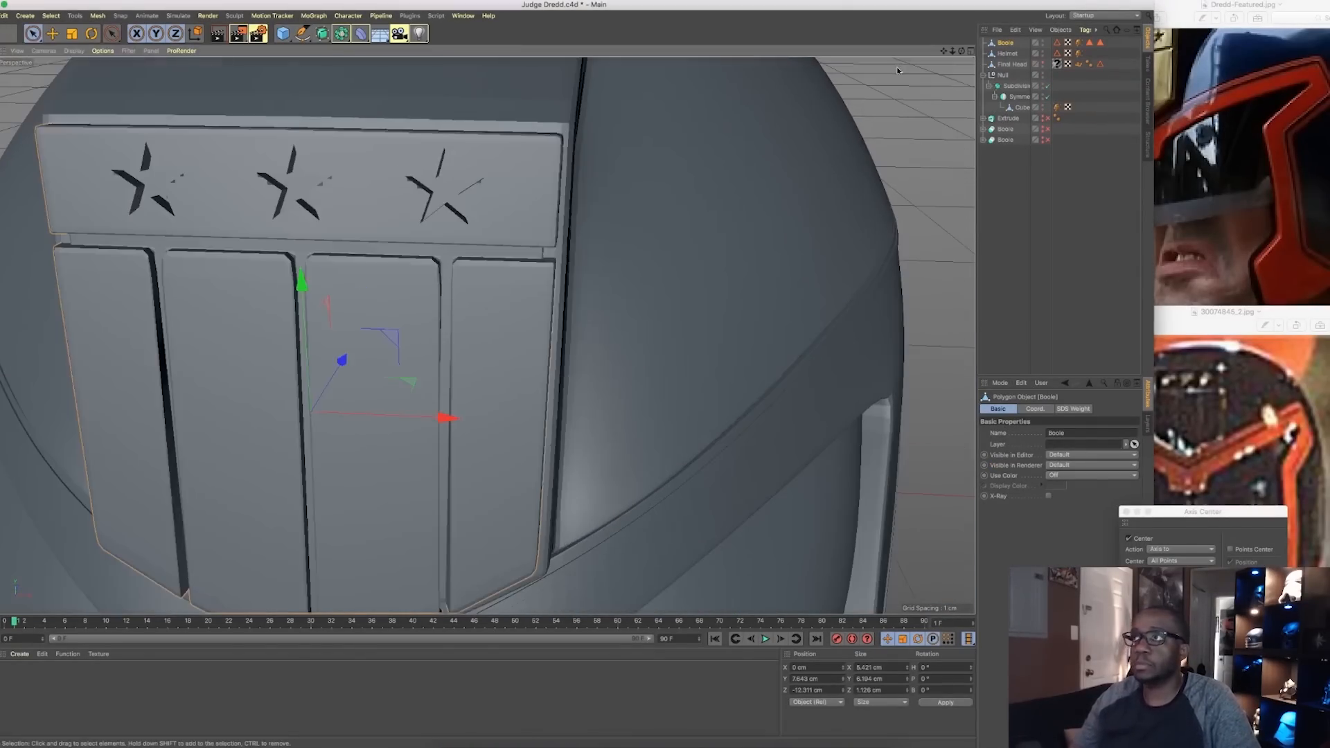
# Duplicate the badge mesh and scale the copy slightly larger as a cutter for the helmet
pyautogui.press('t')
pyautogui.keyDown('ctrl'); pyautogui.moveTo(602, 318); pyautogui.dragTo(635, 291); pyautogui.keyUp('ctrl')
pyautogui.keyDown('alt'); pyautogui.moveTo(512, 378); pyautogui.dragTo(408, 299); pyautogui.keyUp('alt')
pyautogui.press('space')
pyautogui.moveTo(526, 359); pyautogui.dragTo(531, 361)
# Add a Boole that subtracts the badge copy from the helmet, with Create single object and Hide new edges enabled
pyautogui.click(1007, 63)
pyautogui.moveTo(341, 33); pyautogui.dragTo(544, 51)
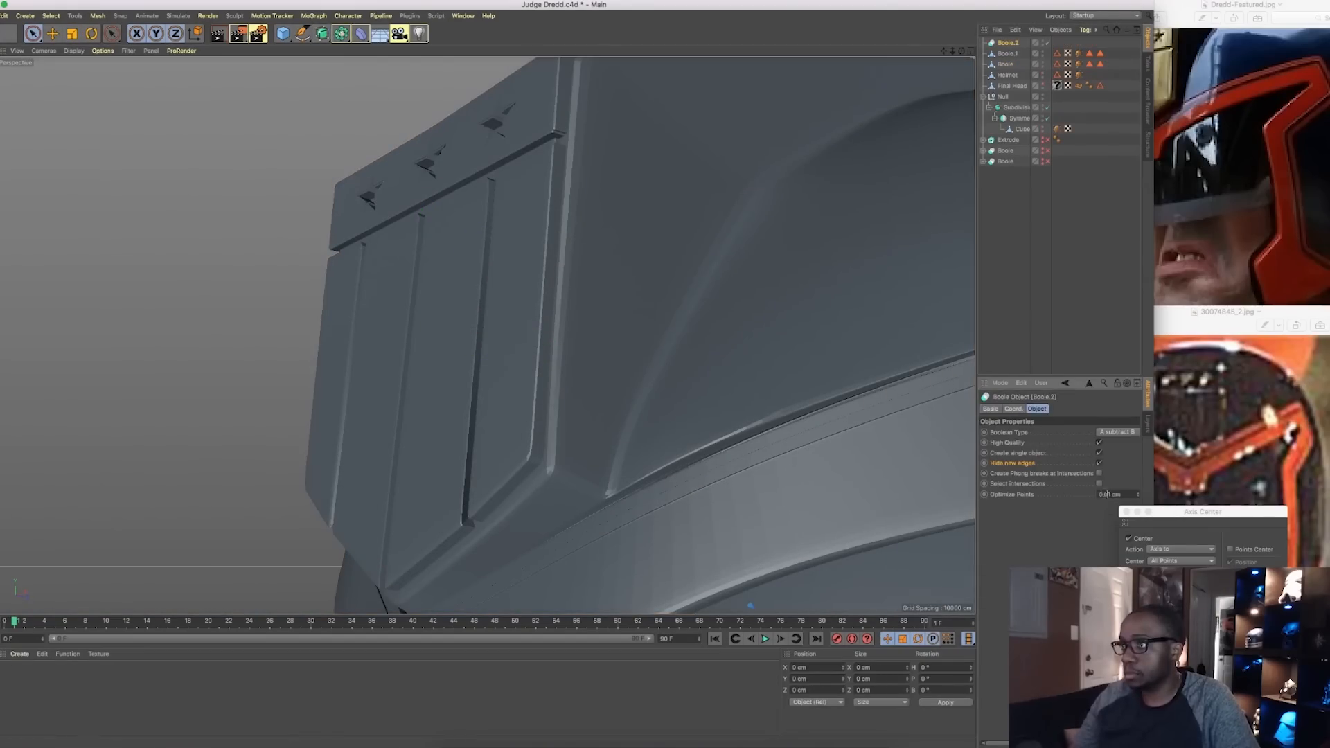
pyautogui.keyDown('alt'); pyautogui.moveTo(543, 210); pyautogui.dragTo(505, 289); pyautogui.keyUp('alt')
pyautogui.press('q')
pyautogui.press('Return')
# Loop-select the border of the badge copy and shift it to refine the recess around the badge
pyautogui.scroll(5, 523, 139)
pyautogui.keyDown('alt'); pyautogui.moveTo(523, 138); pyautogui.dragTo(626, 273); pyautogui.keyUp('alt')
pyautogui.press('u')
pyautogui.press('l')
pyautogui.click(568, 148)
pyautogui.press('space')
pyautogui.keyDown('alt'); pyautogui.moveTo(626, 273); pyautogui.dragTo(591, 127, button='middle'); pyautogui.keyUp('alt')
pyautogui.keyDown('alt'); pyautogui.moveTo(486, 336); pyautogui.dragTo(527, 264); pyautogui.keyUp('alt')
pyautogui.moveTo(676, 271); pyautogui.dragTo(655, 270)
pyautogui.keyDown('alt'); pyautogui.moveTo(441, 369); pyautogui.dragTo(596, 360); pyautogui.keyUp('alt')
pyautogui.scroll(-4, 441, 368)
# Convert the helmet-and-badge-copy Boole into a mesh with Current State to Object
pyautogui.click(1047, 43)
pyautogui.click(1008, 43)
pyautogui.moveTo(208, 340)
pyautogui.keyDown('alt'); pyautogui.mouseDown()
pyautogui.moveTo(282, 342)
pyautogui.moveTo(201, 342)
pyautogui.mouseUp(); pyautogui.keyUp('alt')
pyautogui.scroll(3, 282, 341)
pyautogui.keyDown('alt'); pyautogui.moveTo(455, 314); pyautogui.dragTo(199, 297); pyautogui.keyUp('alt')
pyautogui.keyDown('alt'); pyautogui.moveTo(389, 202); pyautogui.dragTo(635, 238); pyautogui.keyUp('alt')
pyautogui.scroll(-4, 635, 238)
pyautogui.rightClick(1015, 45)
pyautogui.click(1056, 324)
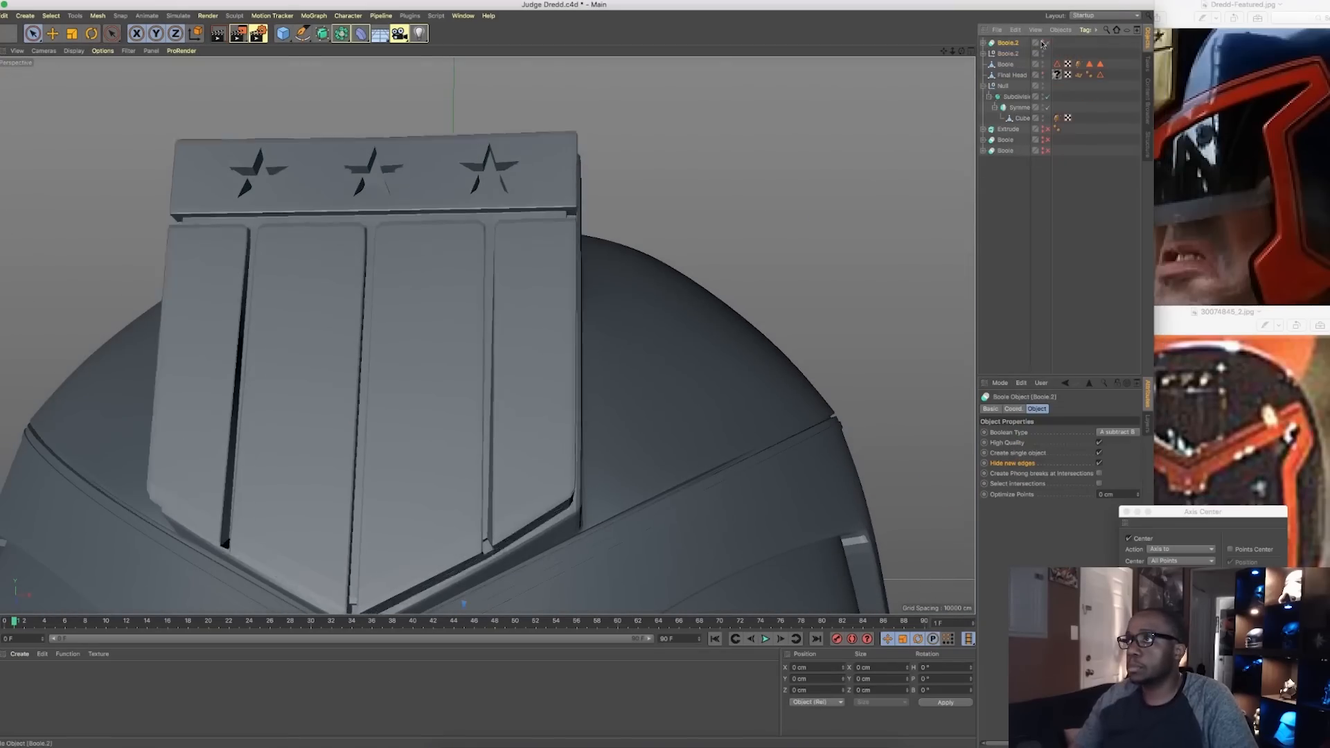
# Remove the leftover parent null from the converted helmet mesh
pyautogui.click(1013, 54)
pyautogui.press('Delete')
pyautogui.click(1013, 55)
pyautogui.press('Return')
# Rename the visor's polygon object as Visor
pyautogui.keyDown('alt'); pyautogui.moveTo(511, 249); pyautogui.dragTo(517, 222); pyautogui.keyUp('alt')
pyautogui.scroll(-4, 516, 222)
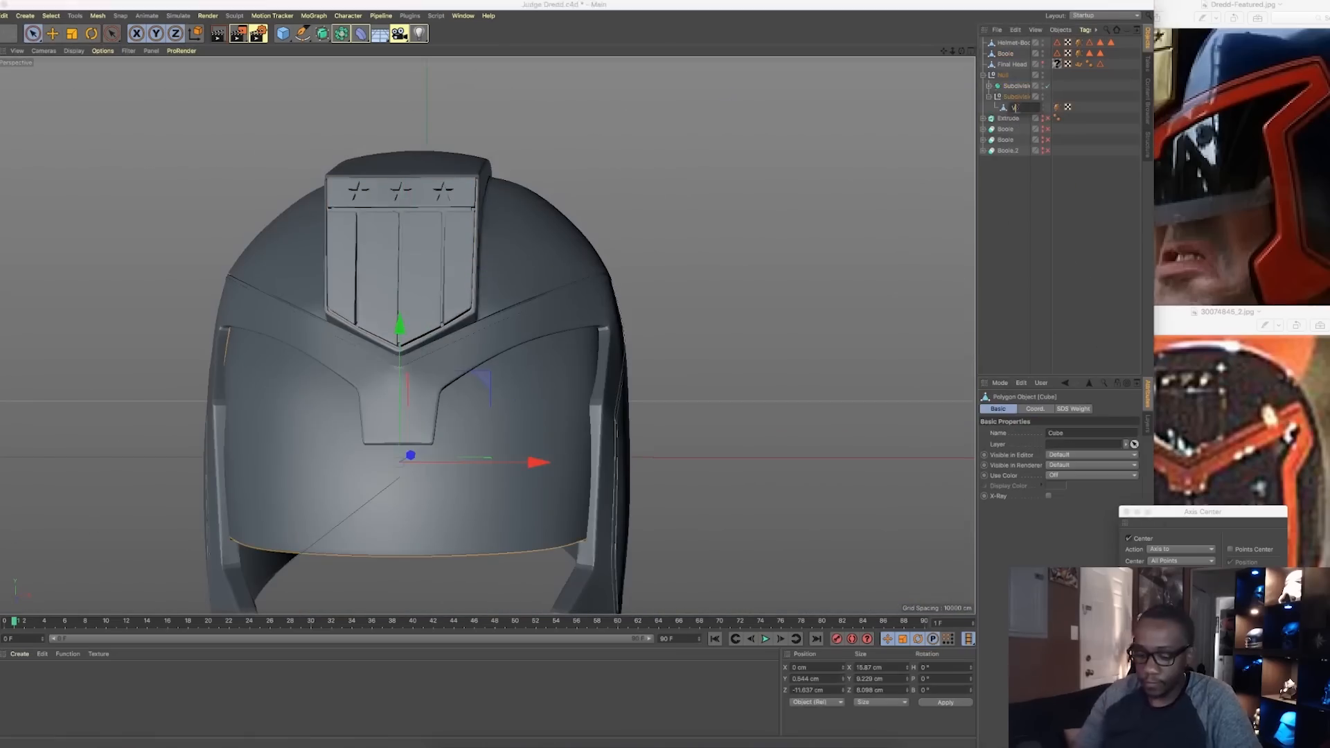
pyautogui.press('Return')
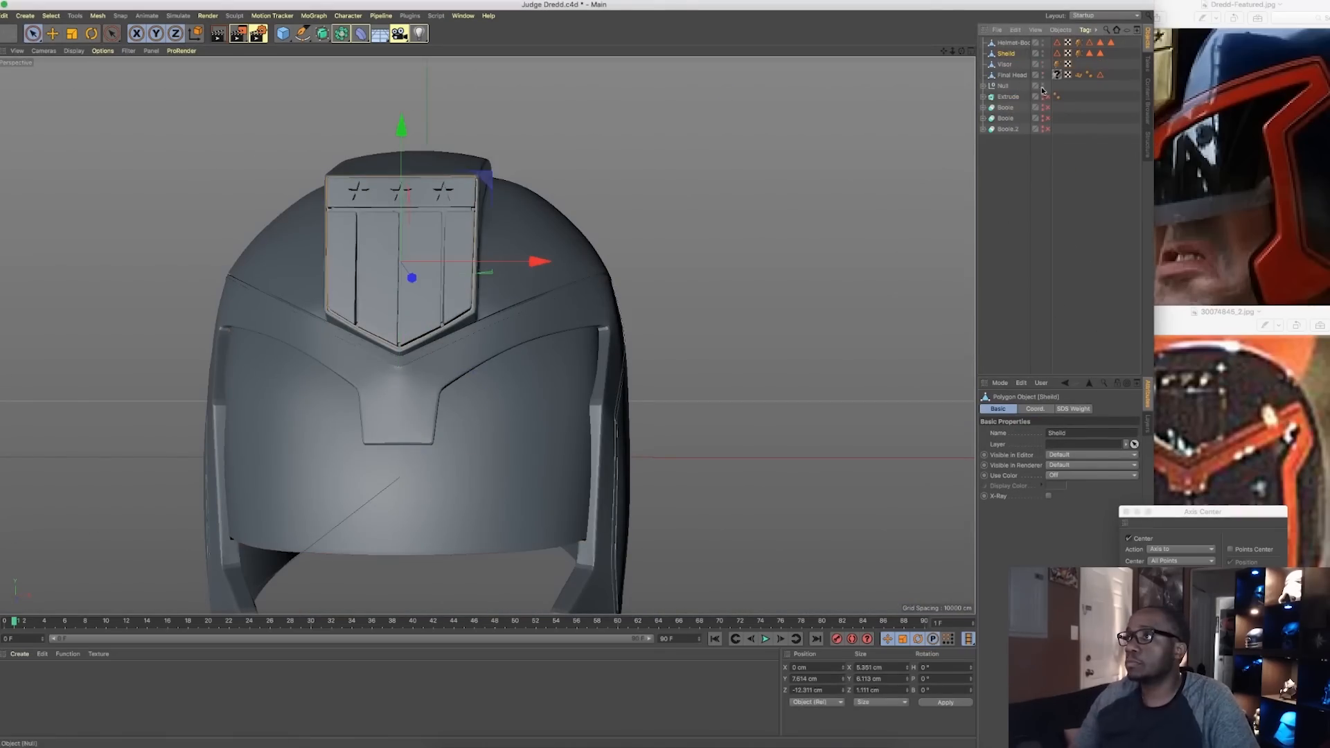
# Examine the finished helmet on the head from the front and the side
pyautogui.scroll(-3, 427, 425)
pyautogui.keyDown('alt'); pyautogui.moveTo(428, 457); pyautogui.dragTo(636, 337); pyautogui.keyUp('alt')
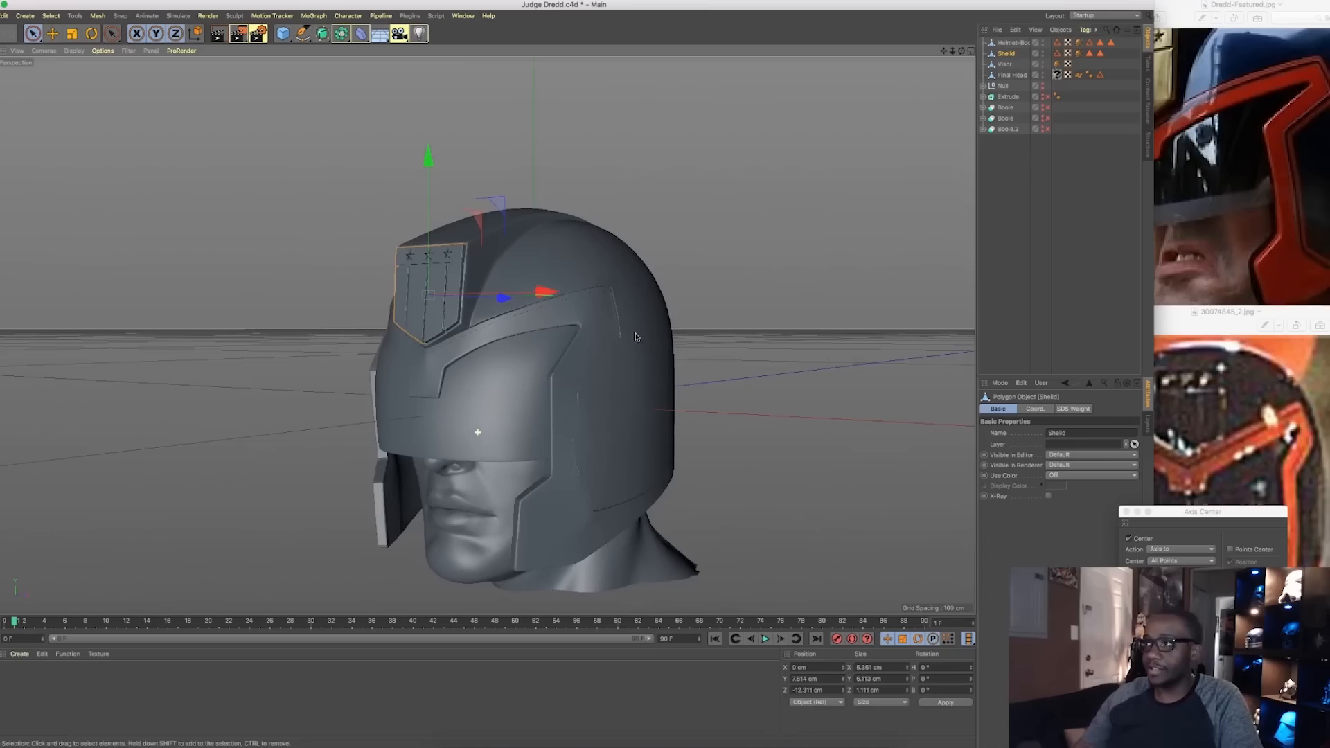
pyautogui.click(1007, 178)
pyautogui.scroll(-5, 376, 386)
pyautogui.keyDown('alt'); pyautogui.moveTo(460, 422); pyautogui.dragTo(361, 323); pyautogui.keyUp('alt')
pyautogui.scroll(4, 399, 326)
pyautogui.scroll(-3, 374, 329)
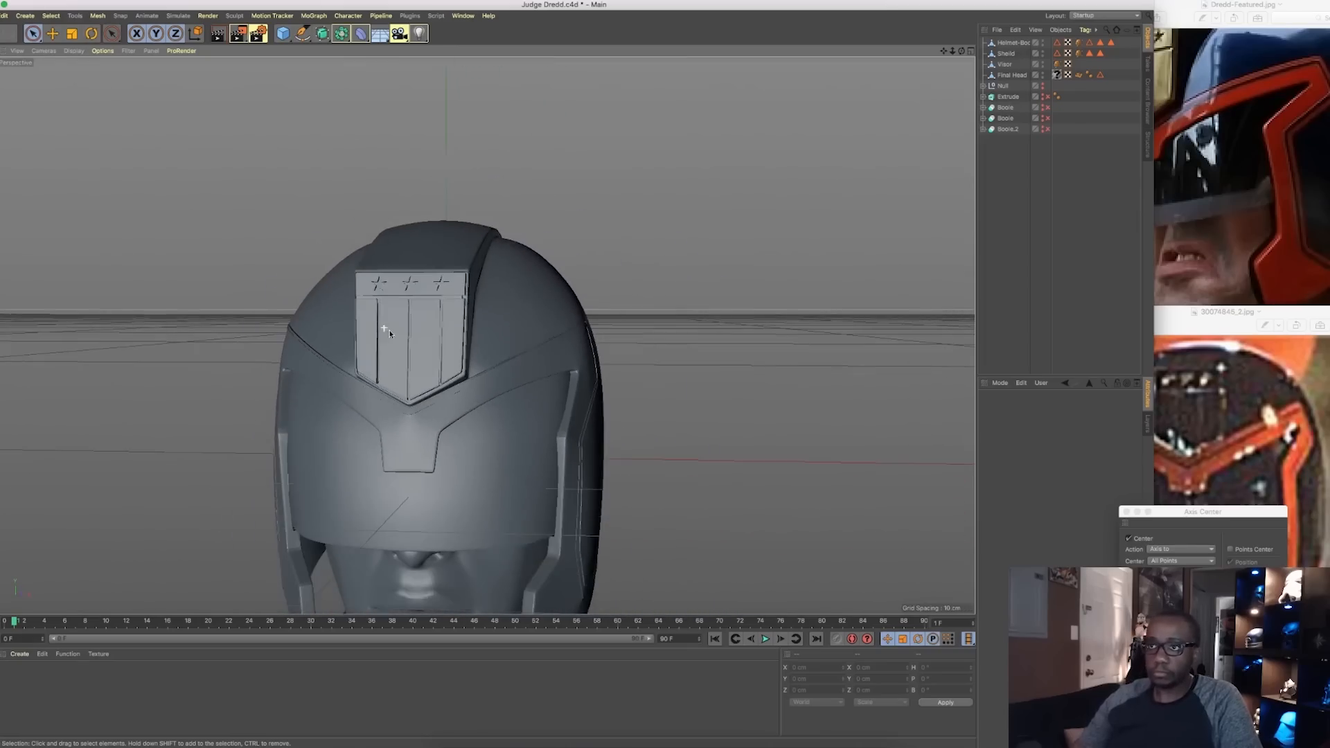
pyautogui.keyDown('alt'); pyautogui.moveTo(361, 366); pyautogui.dragTo(530, 300, button='middle'); pyautogui.keyUp('alt')
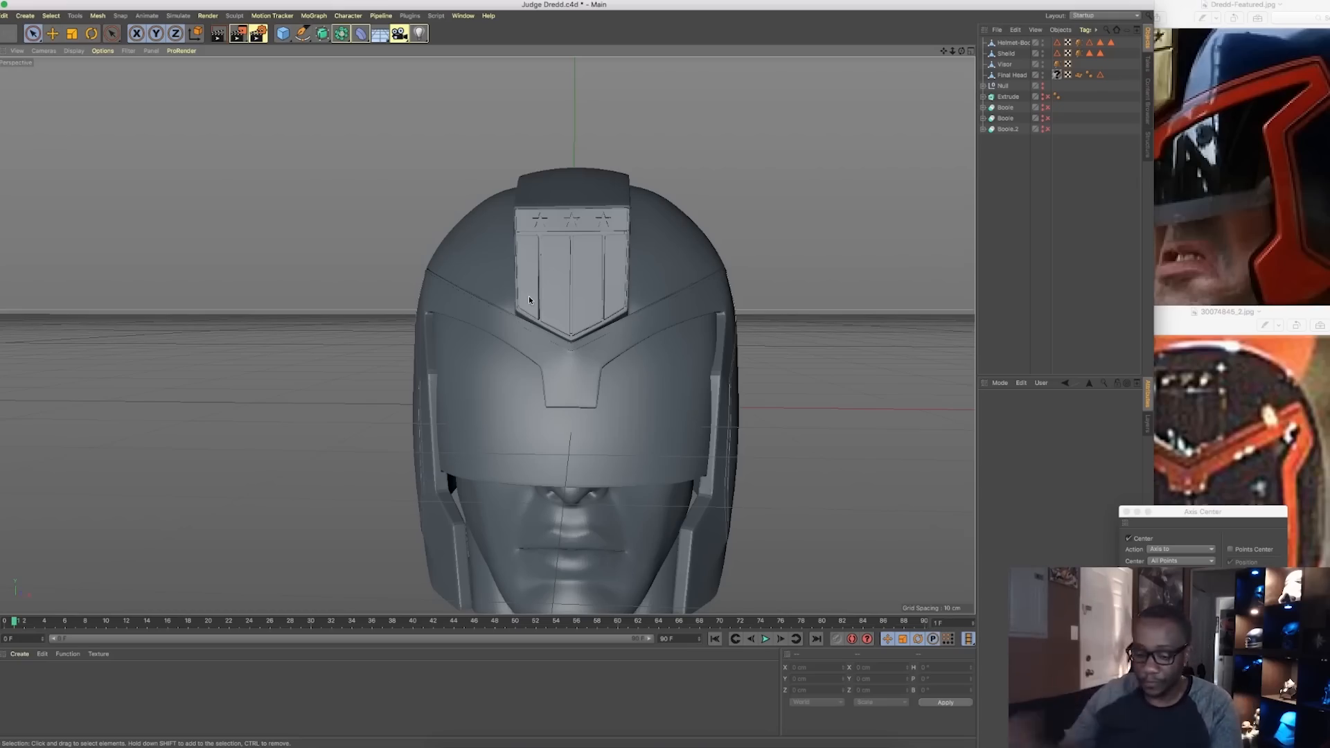
pyautogui.keyDown('alt'); pyautogui.moveTo(470, 163); pyautogui.dragTo(453, 327); pyautogui.keyUp('alt')
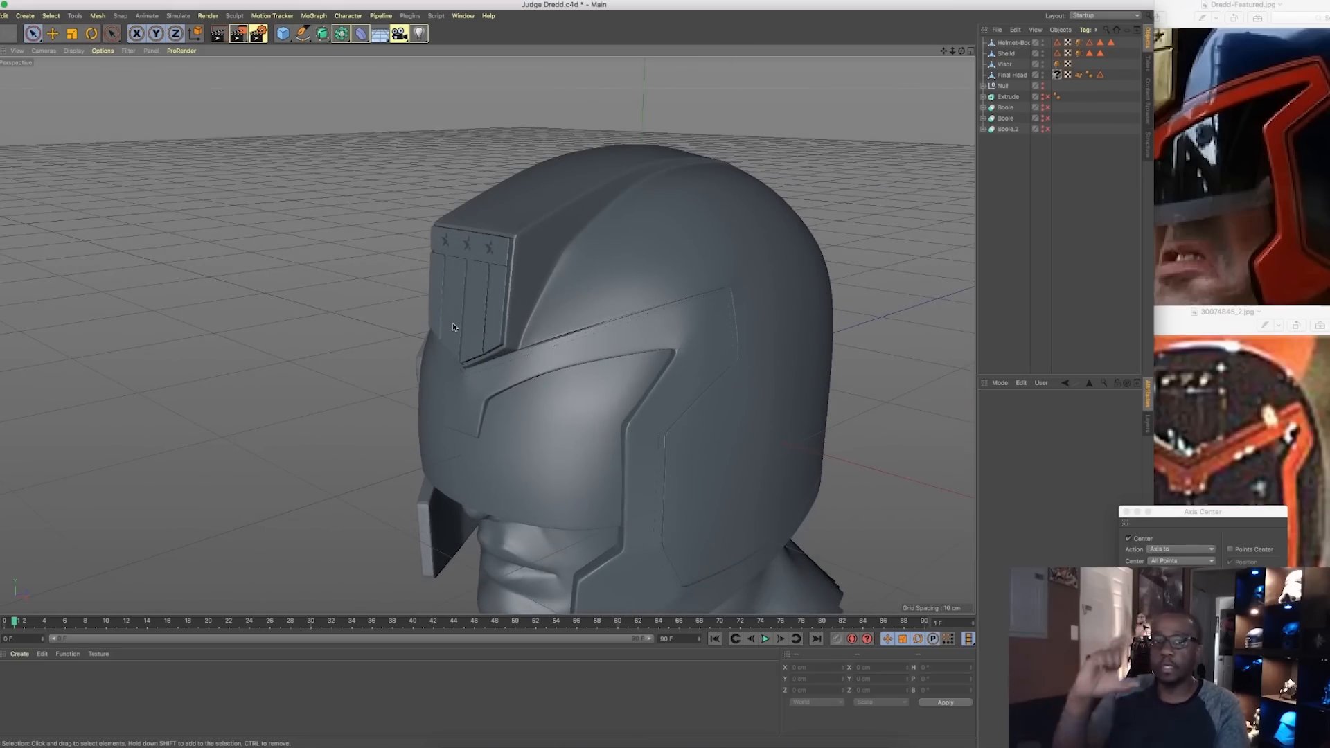